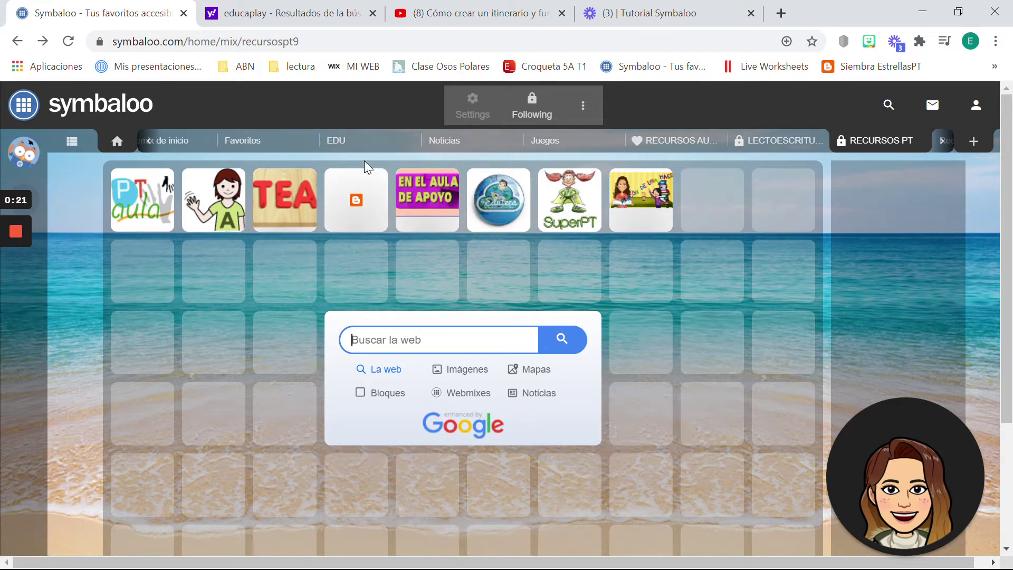
# Step: Create a new learning path on the topic "Hábitat del mar"
pyautogui.click(23, 154)
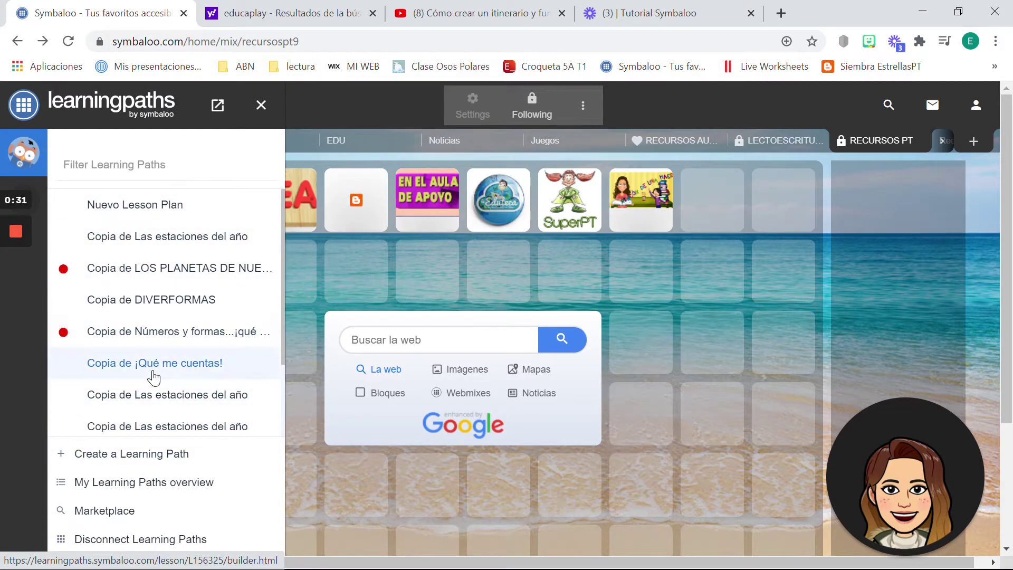
pyautogui.click(152, 461)
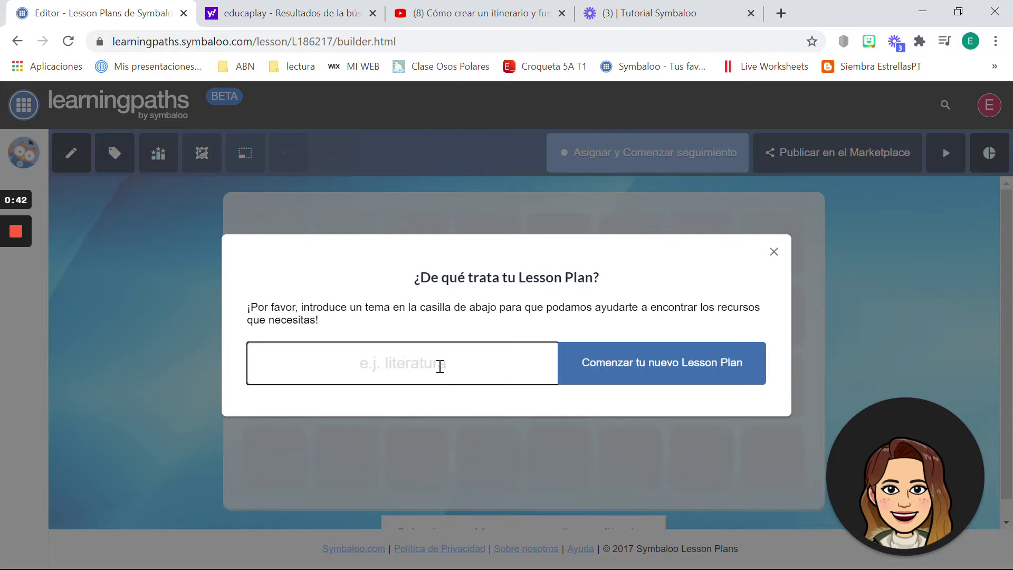
pyautogui.write('ábit')
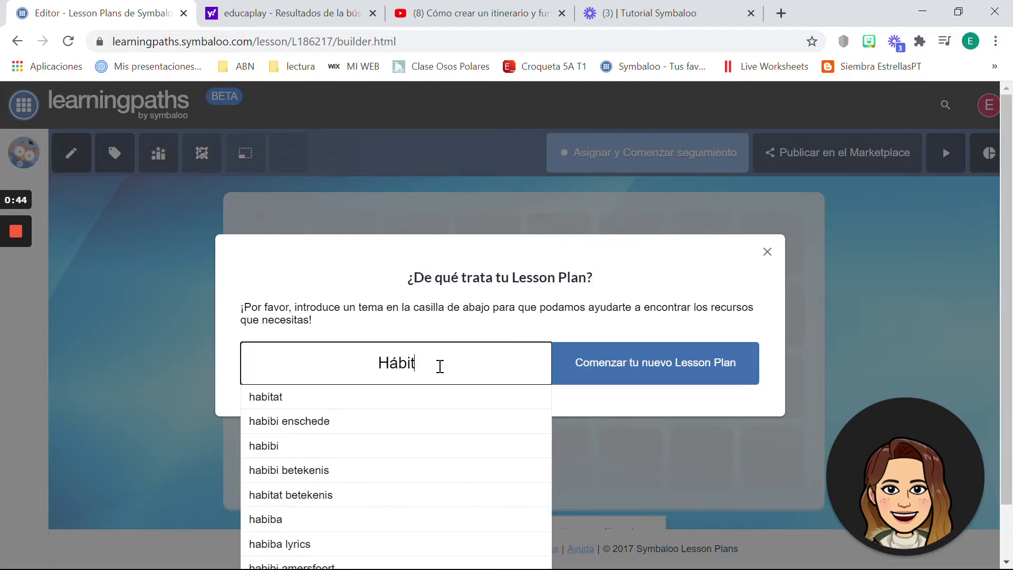
pyautogui.write('at del mar')
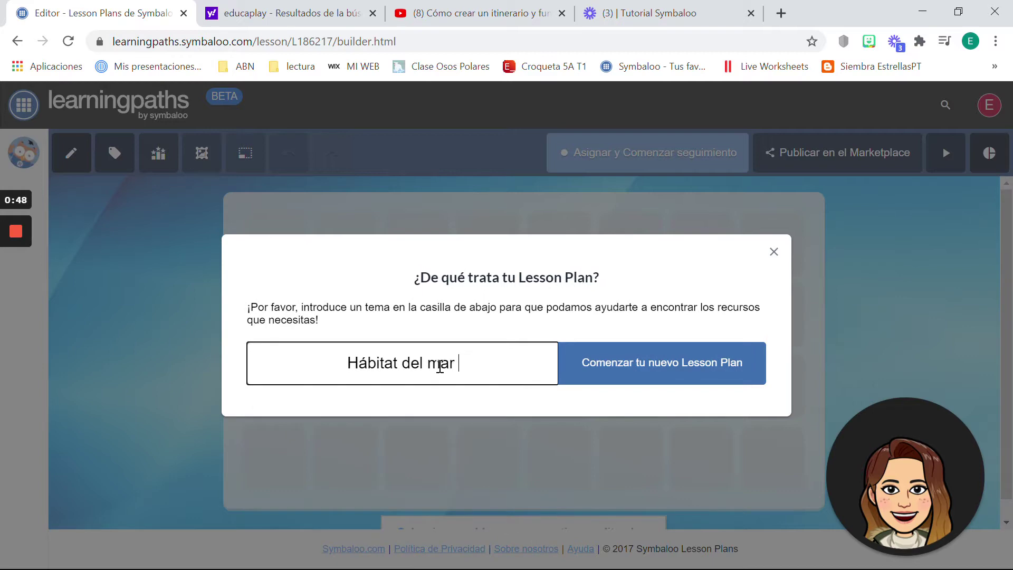
pyautogui.click(735, 375)
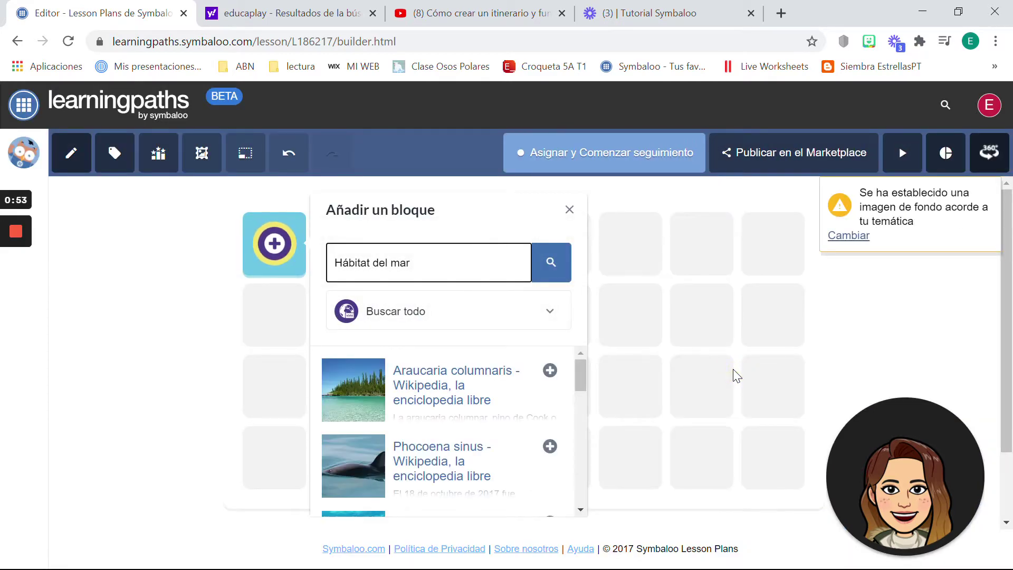
pyautogui.click(257, 316)
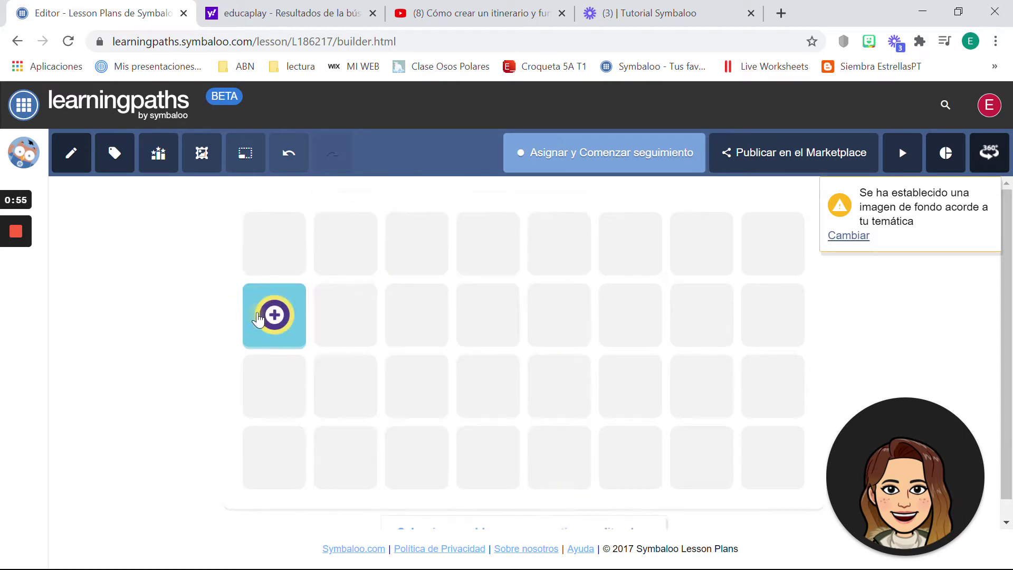
pyautogui.click(281, 368)
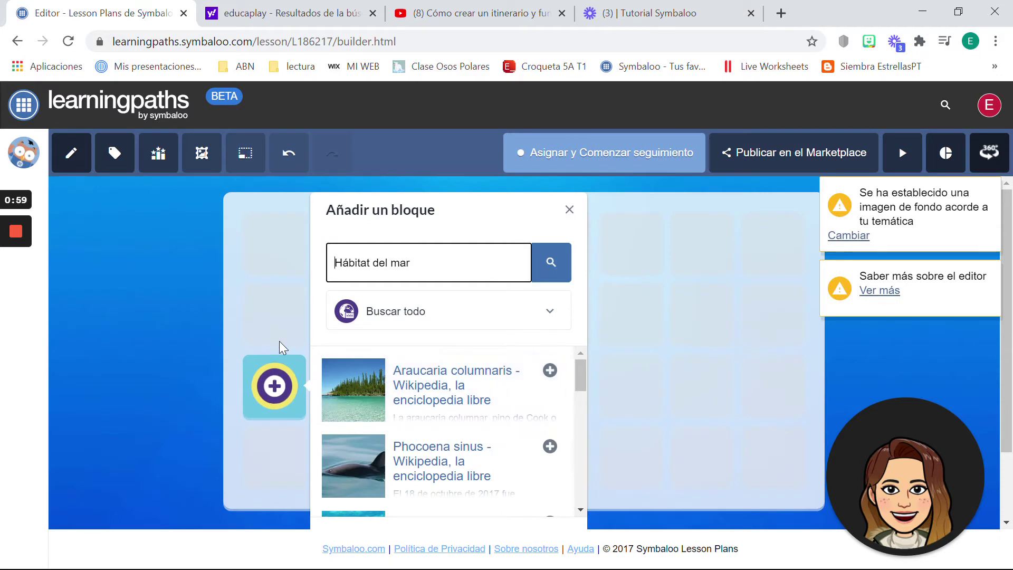
pyautogui.click(282, 345)
pyautogui.click(276, 417)
pyautogui.click(278, 428)
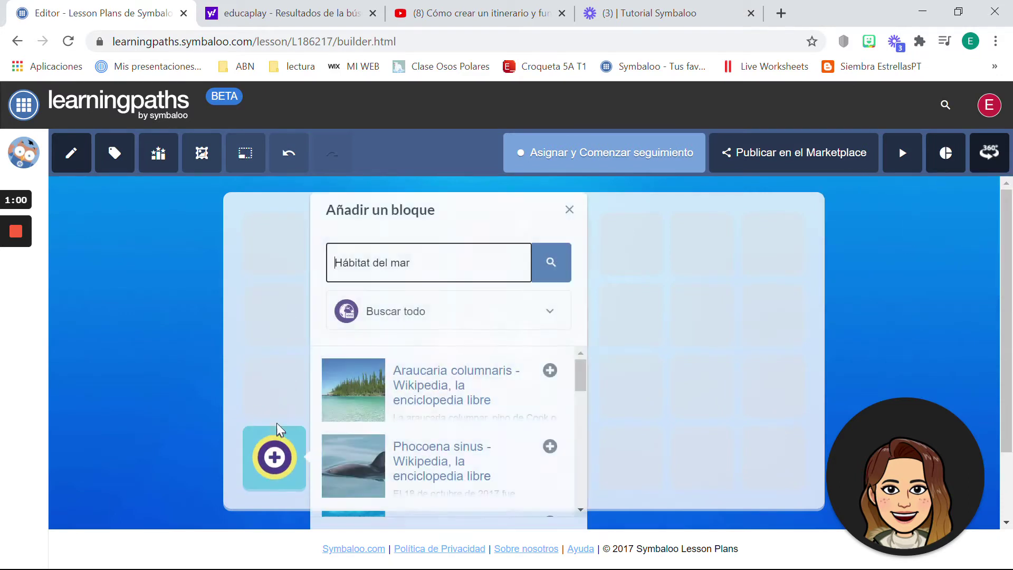
pyautogui.click(276, 413)
pyautogui.click(273, 341)
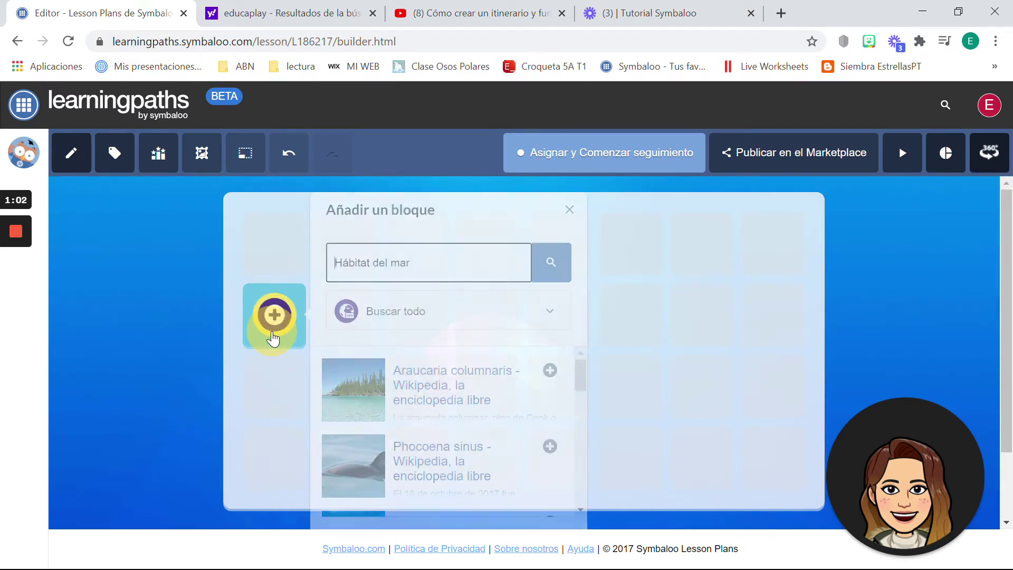
pyautogui.click(693, 268)
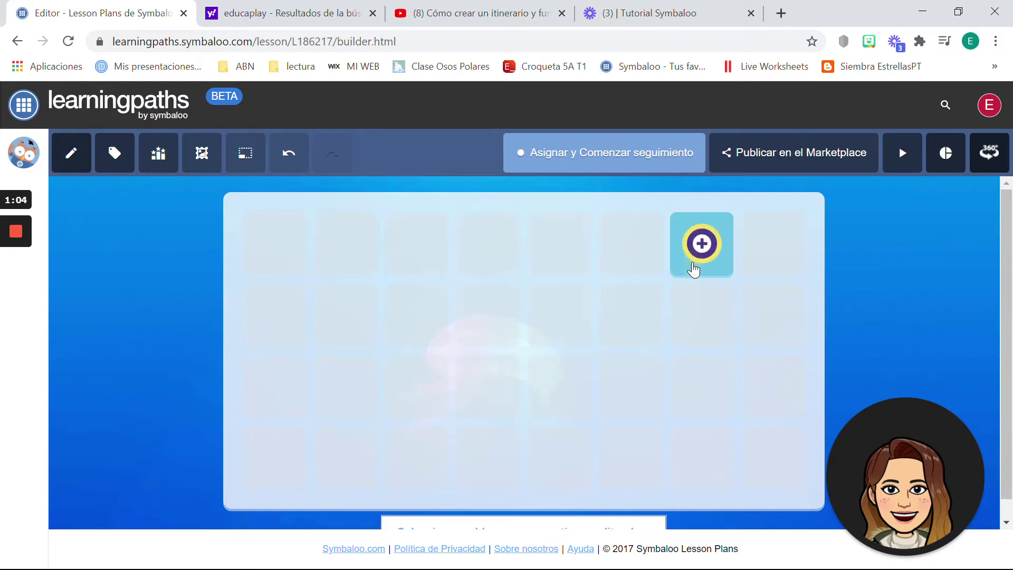
pyautogui.click(345, 245)
pyautogui.click(293, 291)
pyautogui.click(290, 292)
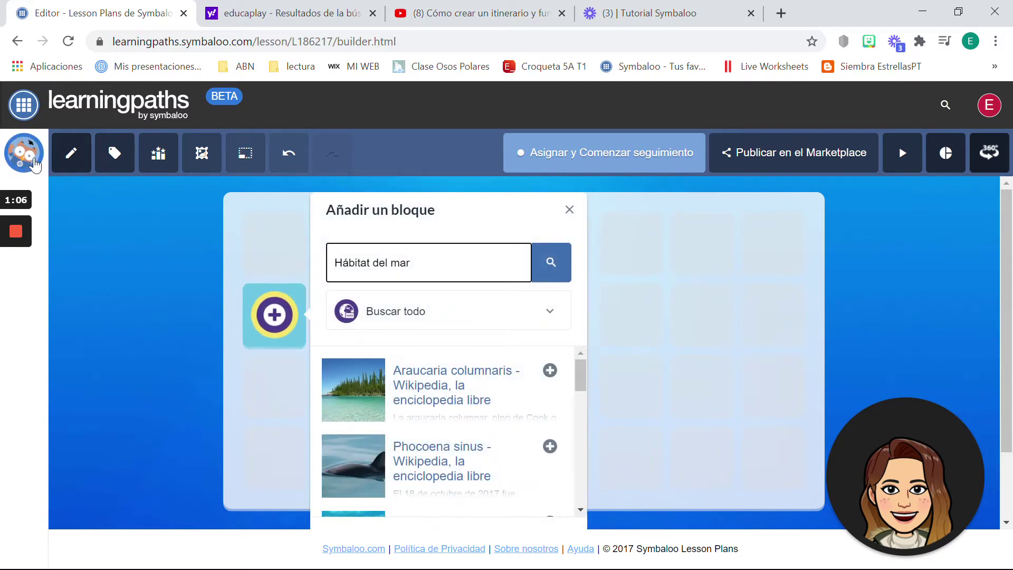
# Step: Open the existing learning path "Copia de LOS PLANETAS DE NUESTRO SISTEMA SOLAR" and launch its student preview
pyautogui.click(34, 164)
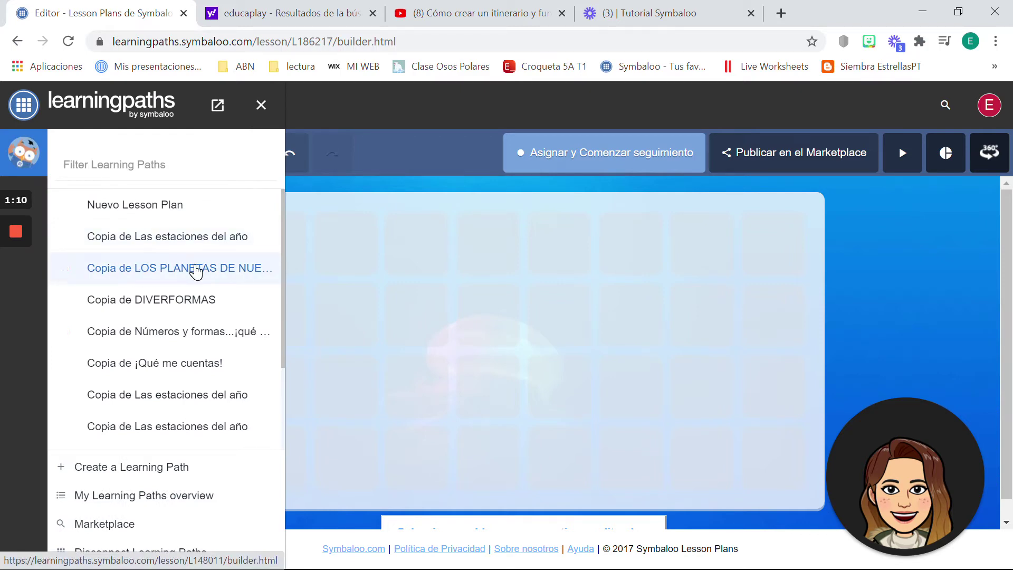
pyautogui.click(196, 270)
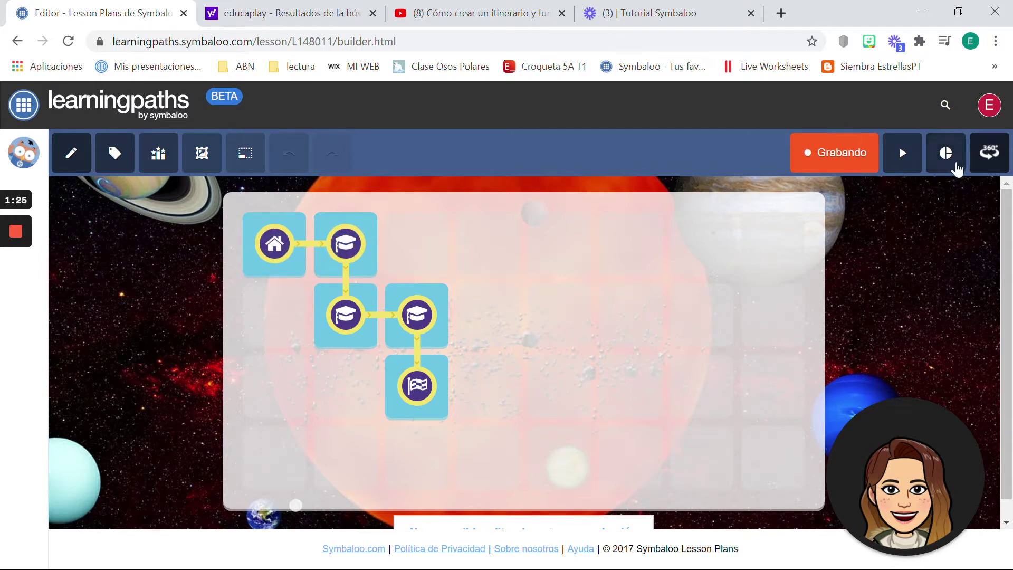
pyautogui.click(902, 153)
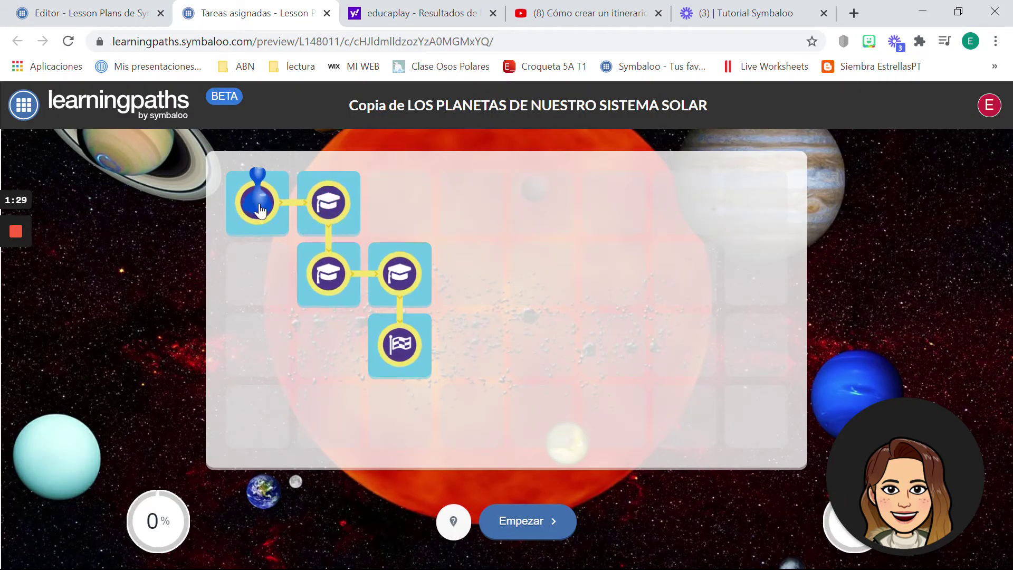
# Step: Start the path's first block, accept the learning objectives, and briefly play the "El Sistema Solar" video before pausing it
pyautogui.click(259, 203)
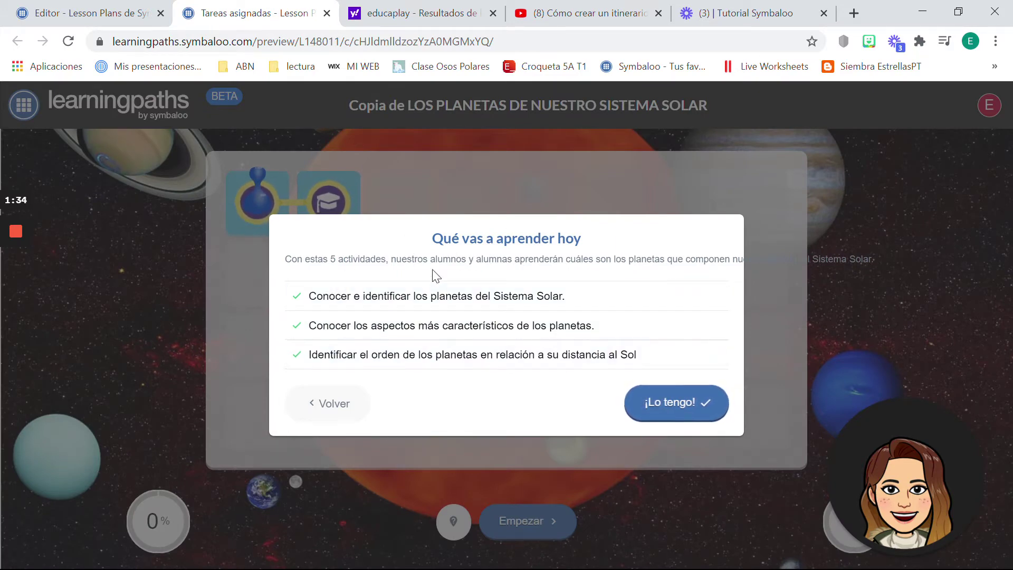
pyautogui.click(676, 402)
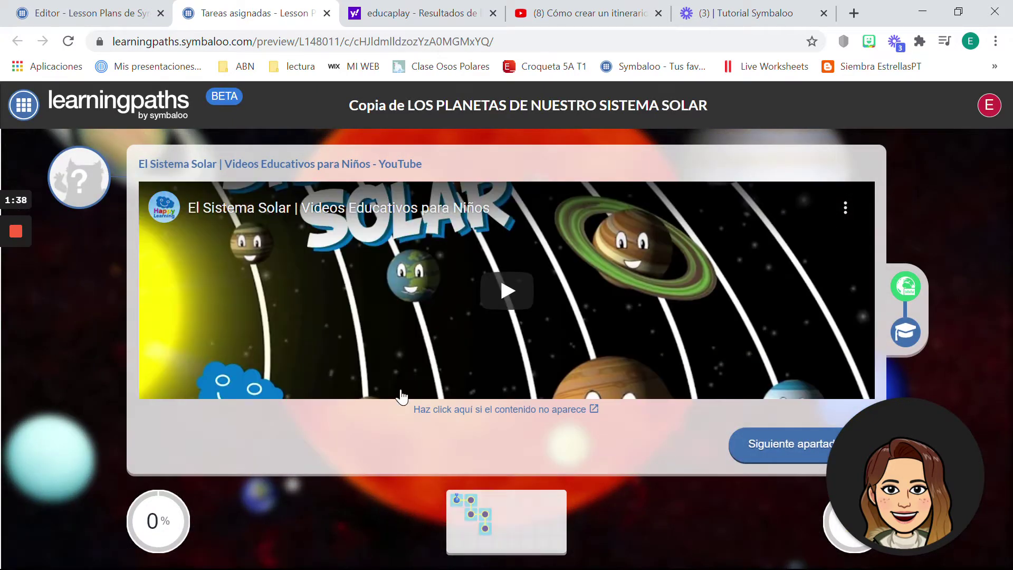
pyautogui.click(507, 290)
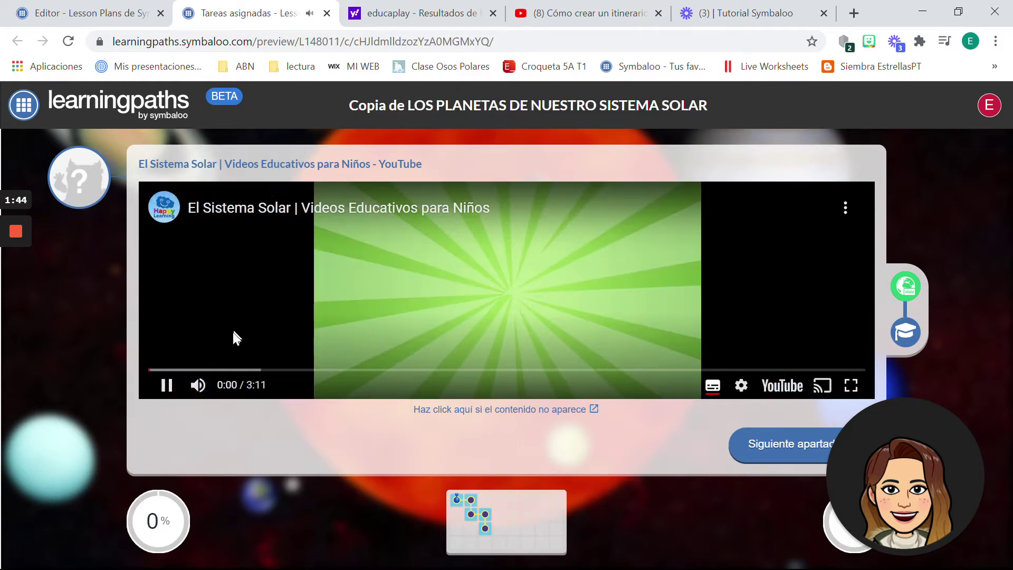
pyautogui.click(166, 384)
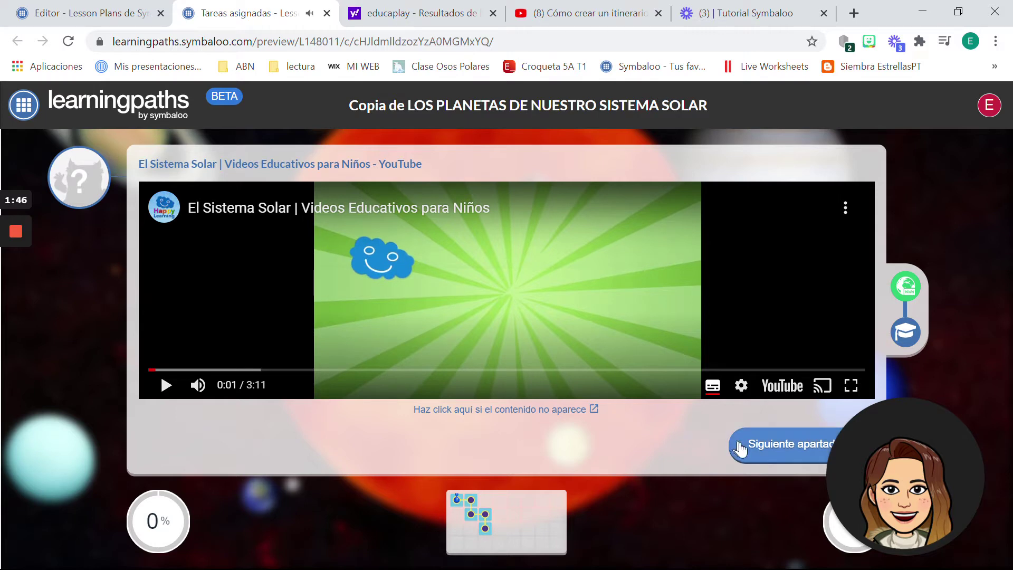
# Step: Go on to the video's question about the number of planets, choose 8 and check the answer
pyautogui.click(778, 449)
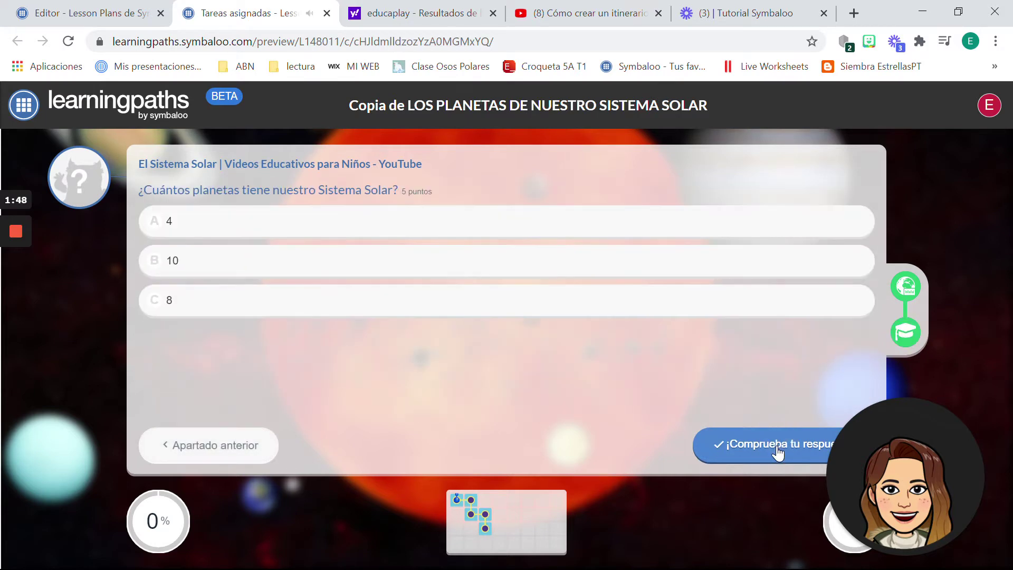
pyautogui.click(368, 217)
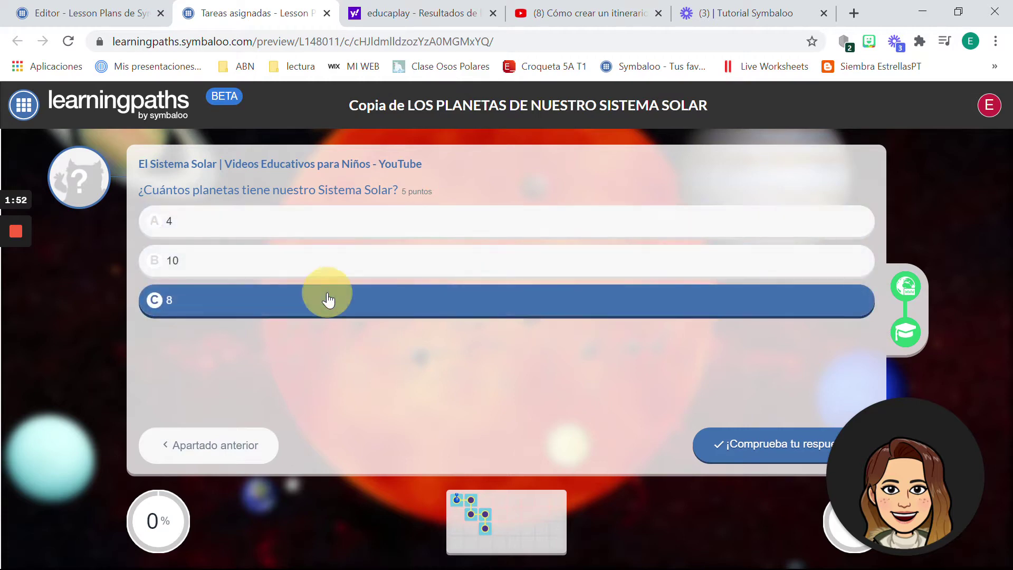
pyautogui.click(327, 299)
pyautogui.click(737, 453)
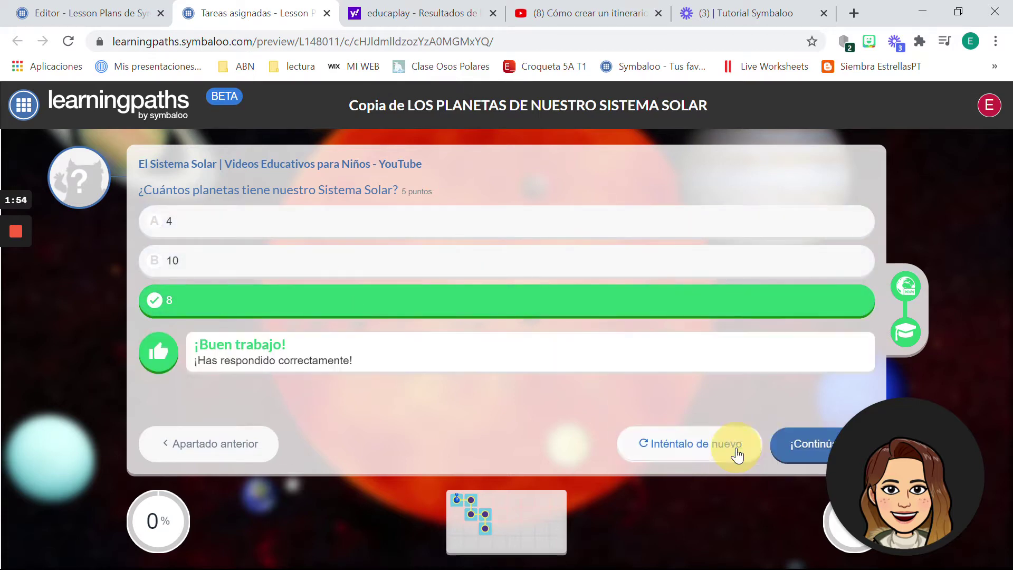
# Step: Skim the short solar system story in the next block and move on to its question
pyautogui.click(805, 449)
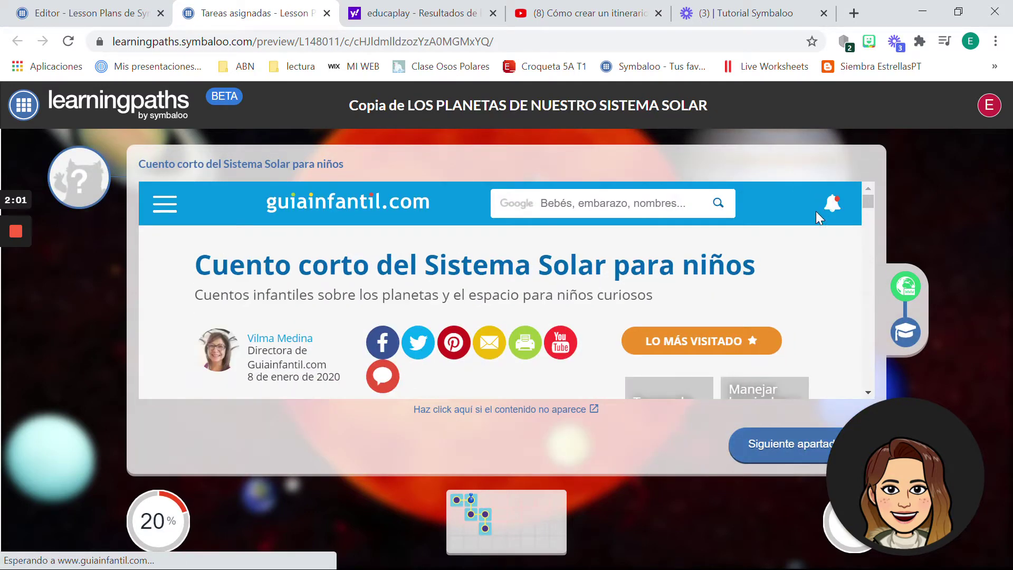
pyautogui.moveTo(868, 207); pyautogui.dragTo(867, 242)
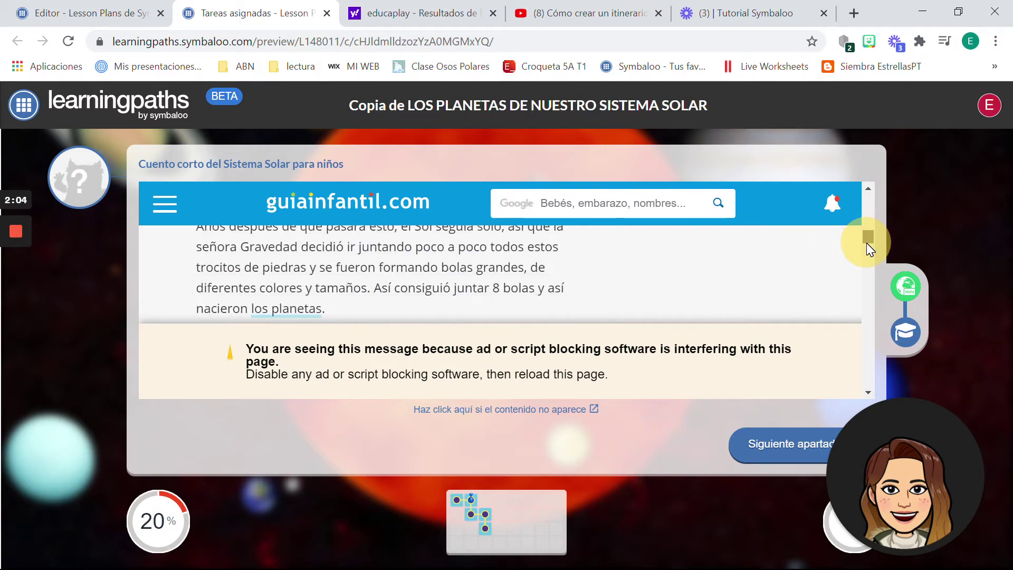
pyautogui.click(777, 452)
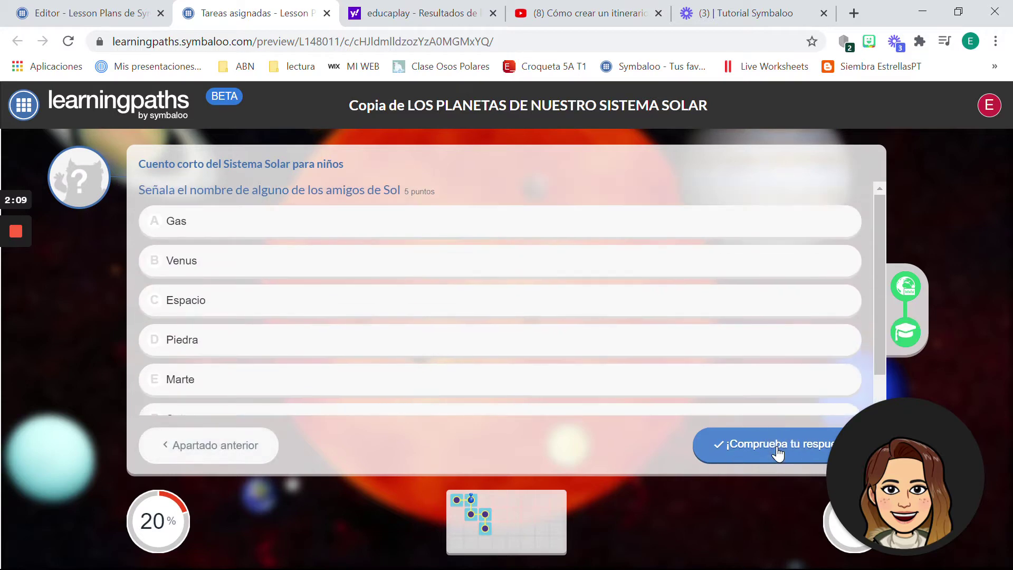
pyautogui.click(577, 233)
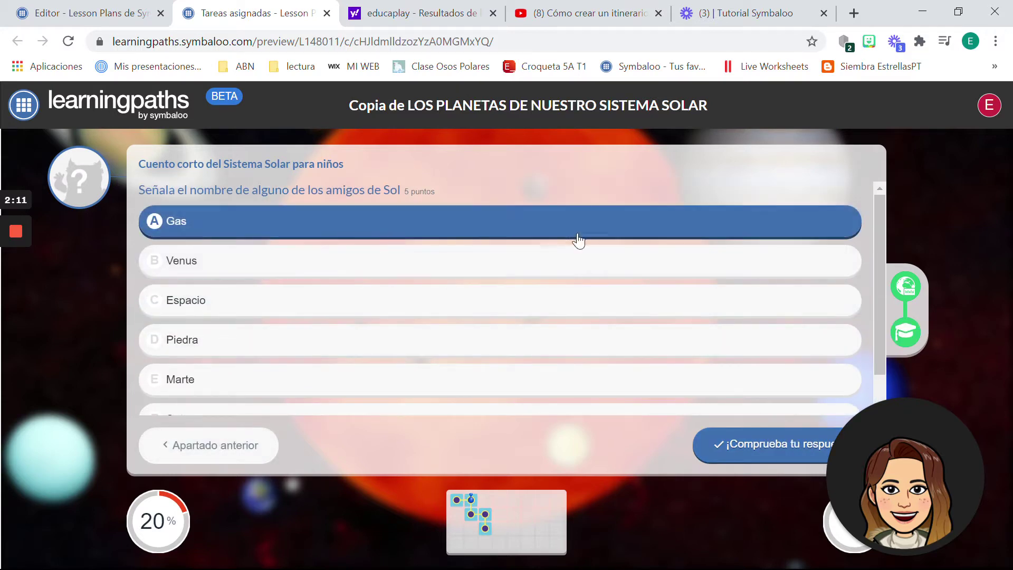
pyautogui.moveTo(881, 274)
pyautogui.mouseDown()
pyautogui.moveTo(882, 305)
pyautogui.moveTo(877, 282)
pyautogui.mouseUp()
pyautogui.click(438, 227)
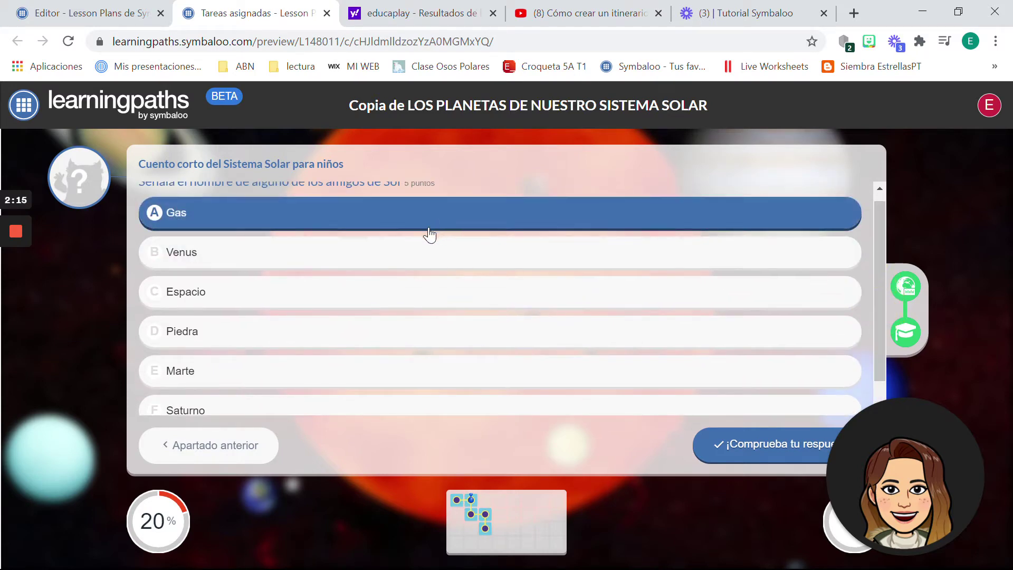
pyautogui.click(429, 228)
pyautogui.click(375, 285)
pyautogui.click(372, 244)
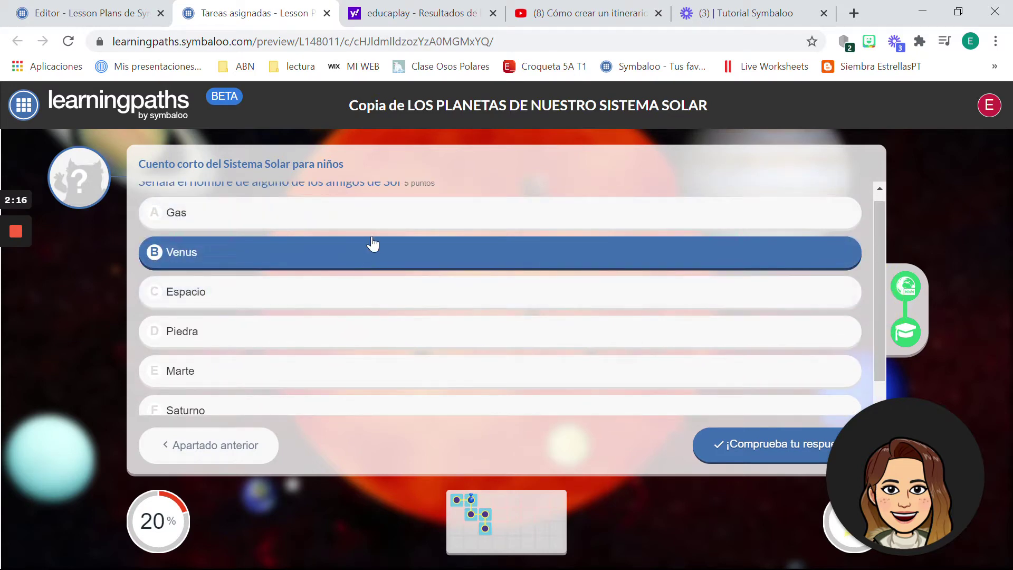
pyautogui.click(395, 226)
pyautogui.click(388, 259)
pyautogui.click(375, 299)
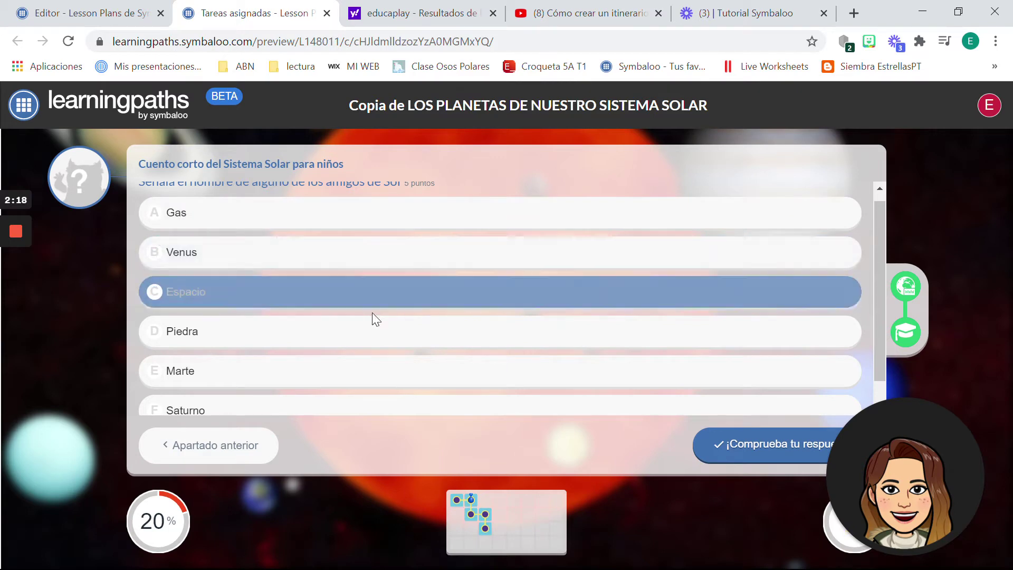
pyautogui.click(369, 338)
# Step: Answer the question about the Sun's friends with Marte, Venus and Saturno, and check the answer
pyautogui.click(351, 374)
pyautogui.click(350, 369)
pyautogui.click(329, 291)
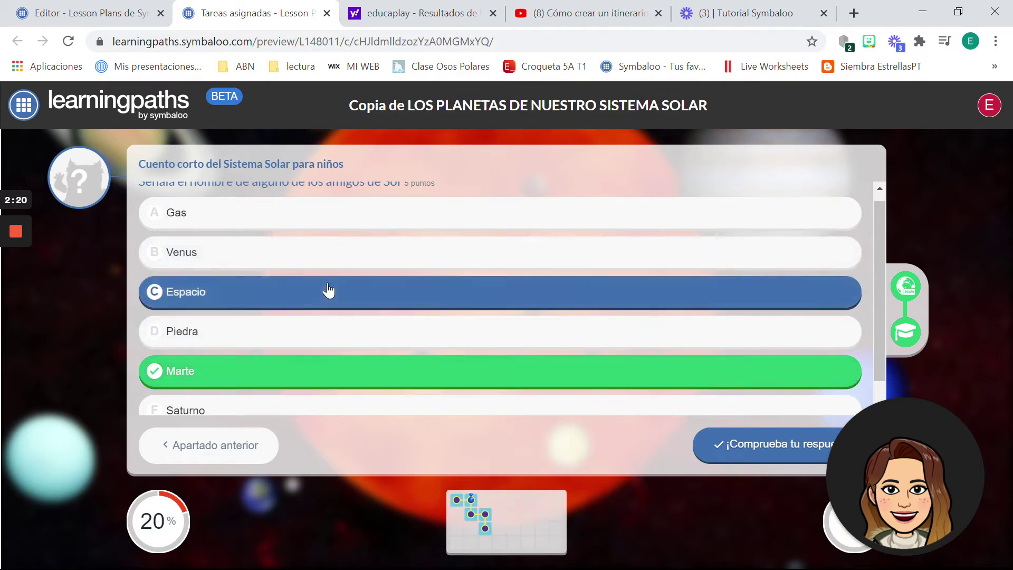
pyautogui.click(349, 252)
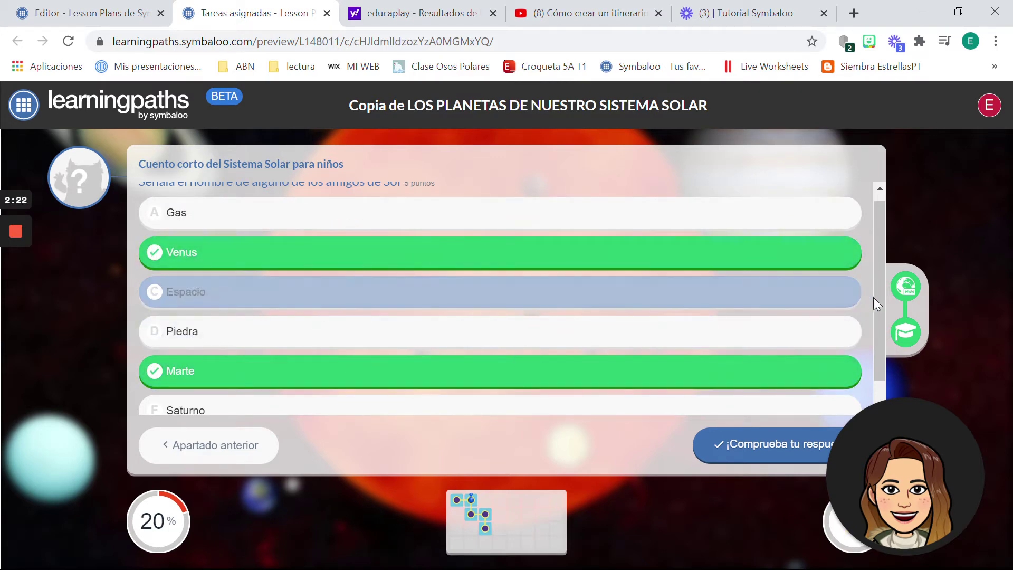
pyautogui.scroll(-1, 875, 303)
pyautogui.click(674, 383)
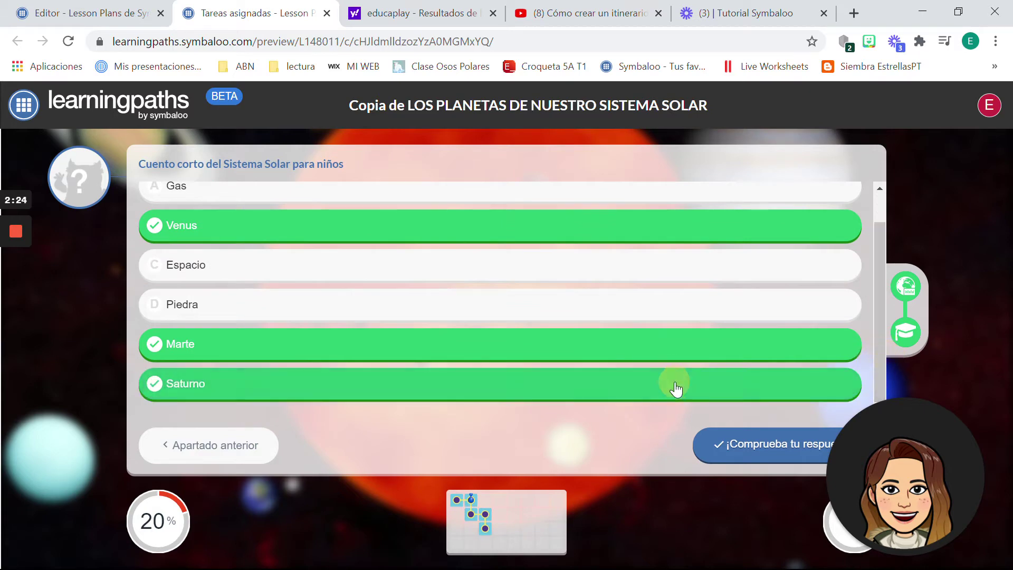
pyautogui.click(779, 452)
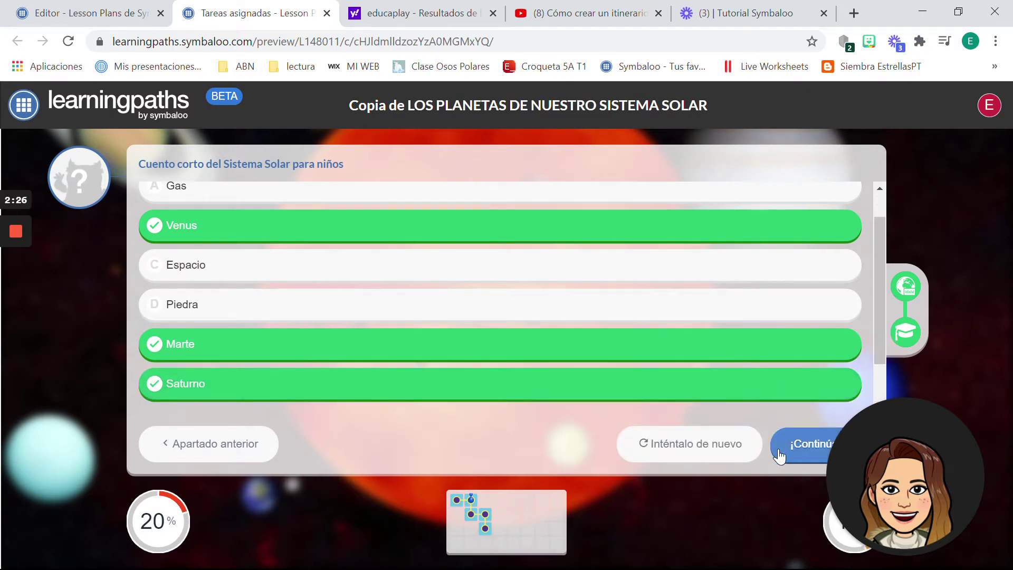
# Step: View the "LOS PLANETAS CERCANOS AL SOL" activity in the next block and move on to its question
pyautogui.click(779, 453)
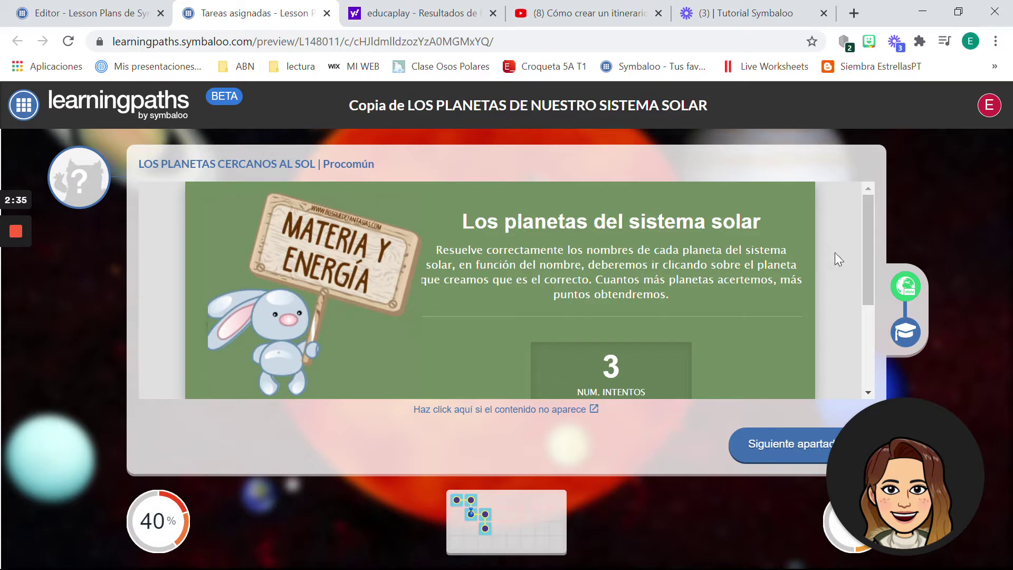
pyautogui.moveTo(870, 268); pyautogui.dragTo(849, 232)
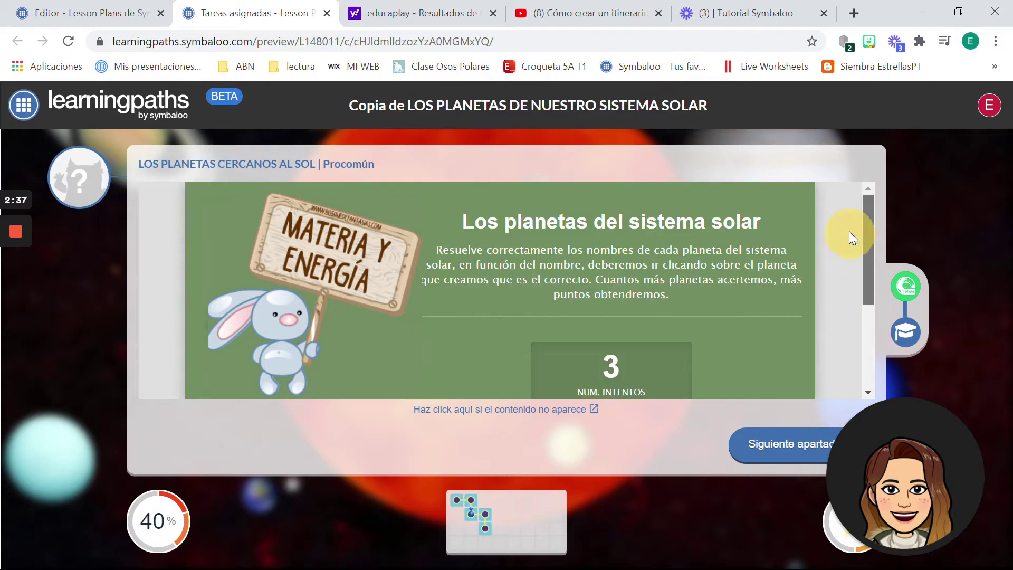
pyautogui.click(765, 459)
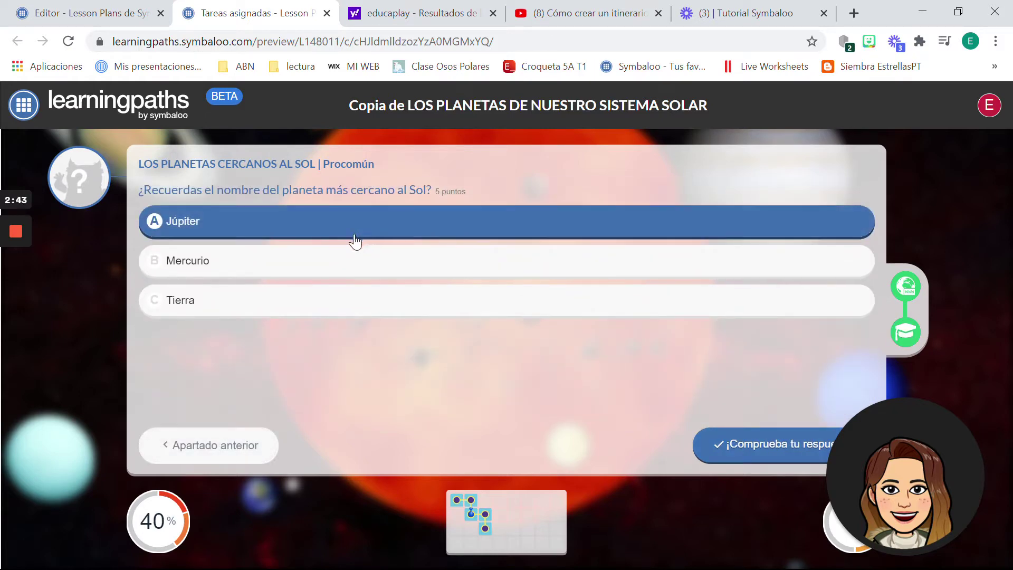
# Step: Answer the question about the planet closest to the Sun with Mercurio, check the answer and continue to the next block
pyautogui.click(342, 274)
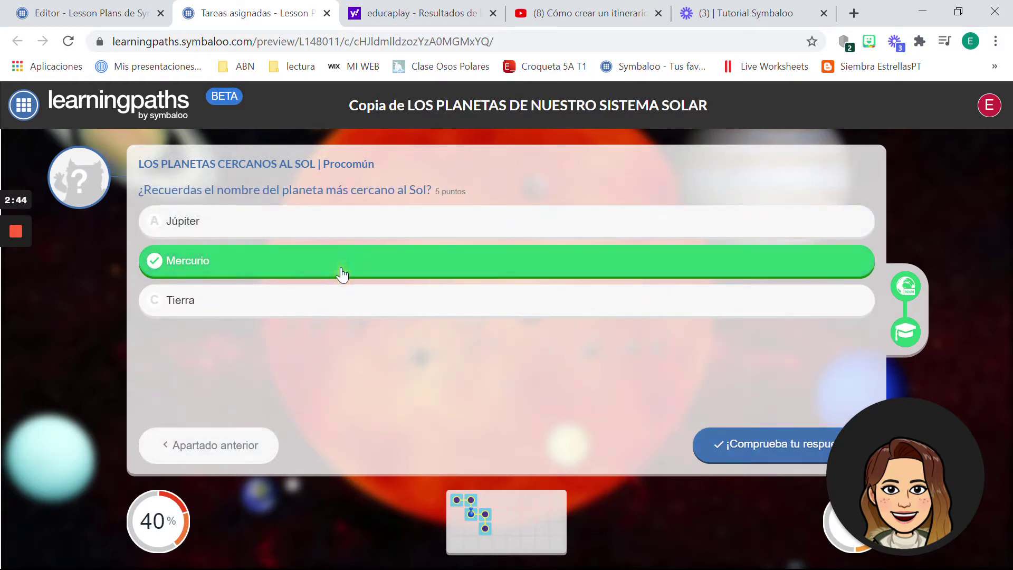
pyautogui.click(781, 451)
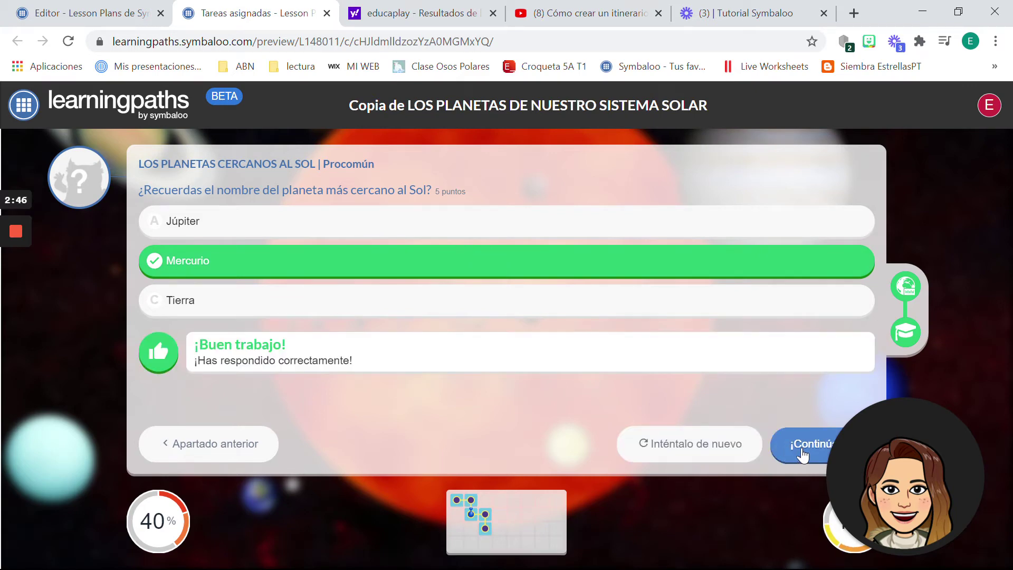
pyautogui.click(802, 449)
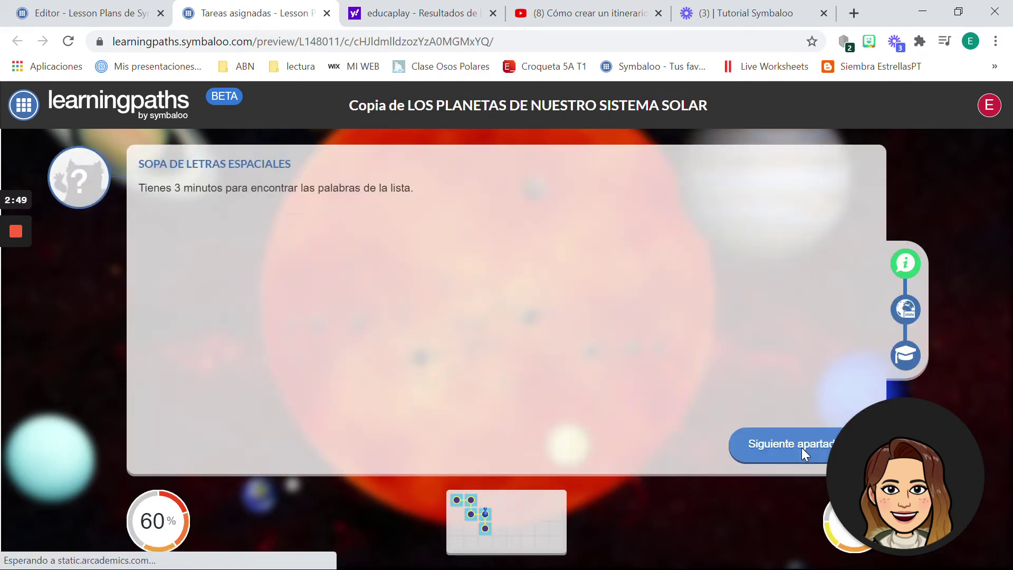
# Step: View the "SOPA DE LETRAS ESPACIALES" word search in this block and move on to its question
pyautogui.moveTo(891, 470); pyautogui.dragTo(936, 358)
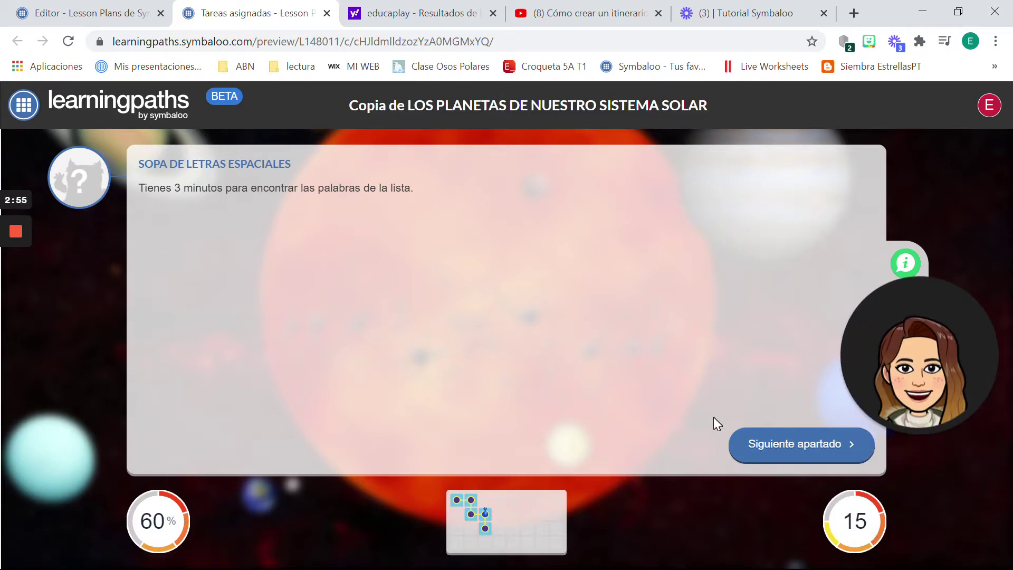
pyautogui.click(765, 443)
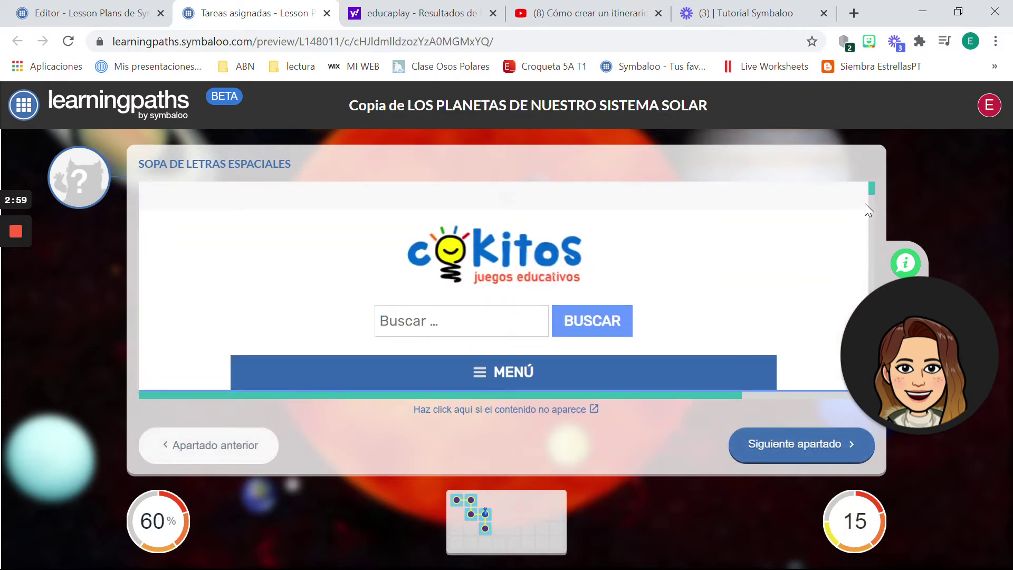
pyautogui.moveTo(872, 187); pyautogui.dragTo(873, 218)
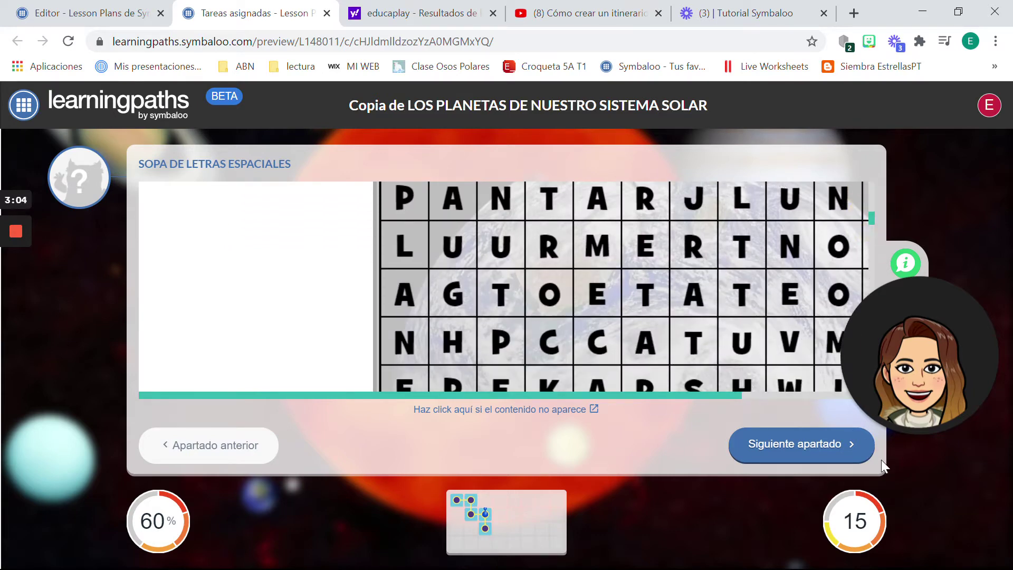
pyautogui.click(812, 445)
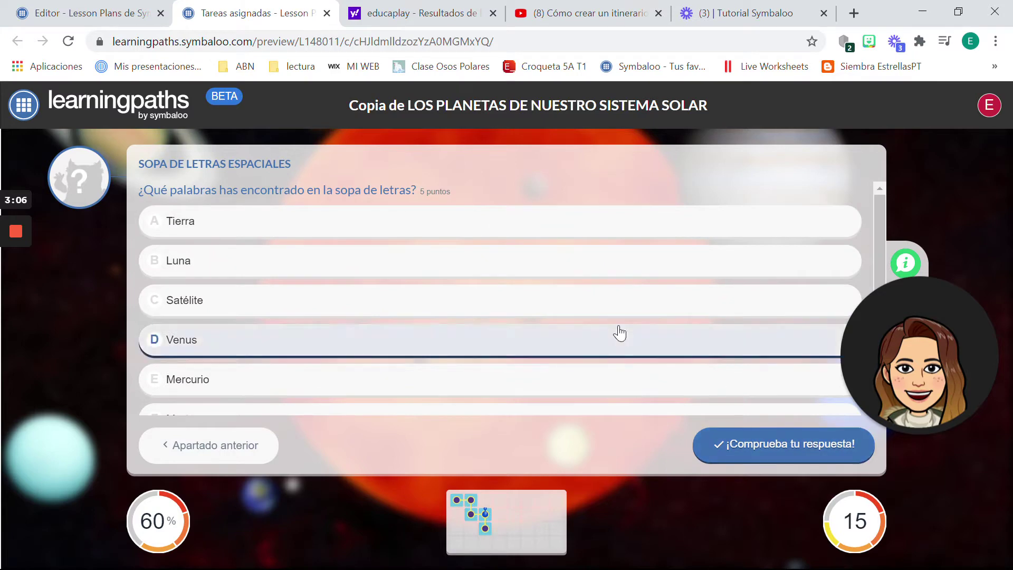
# Step: Answer the word search question with Tierra, Satélite, Venus and Mercurio, check the answer and continue to the next block
pyautogui.click(451, 223)
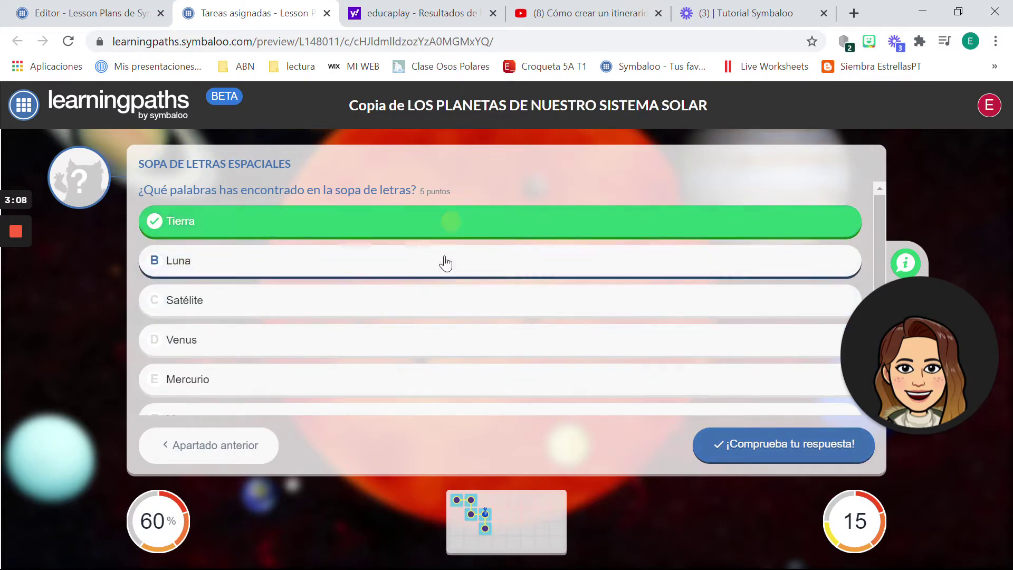
pyautogui.click(438, 297)
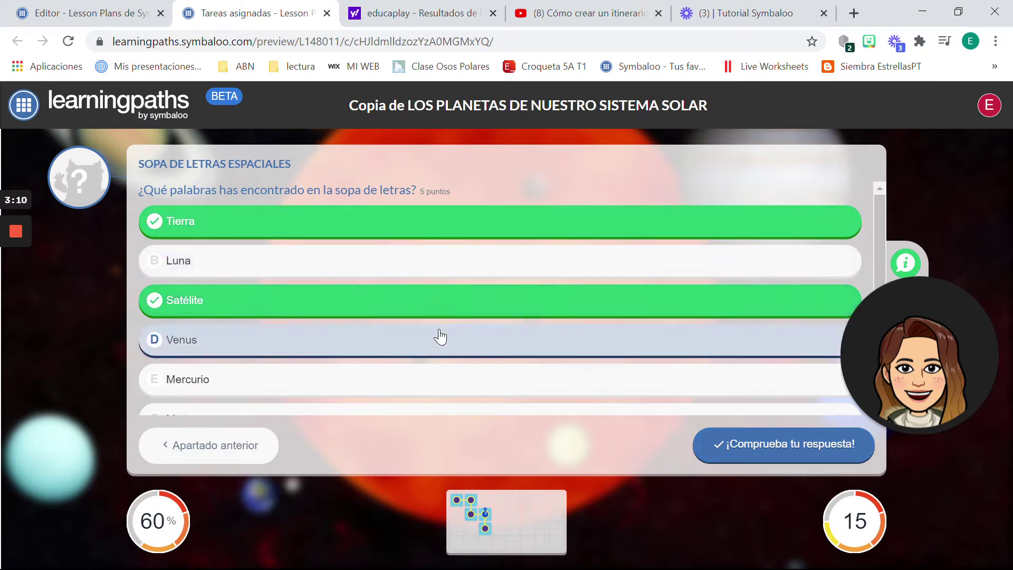
pyautogui.click(440, 337)
pyautogui.click(445, 378)
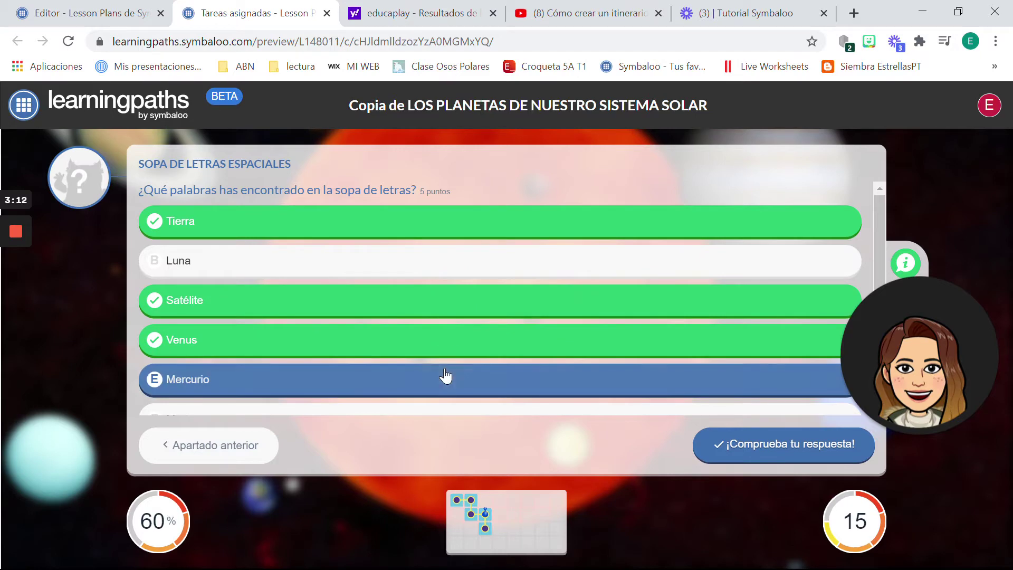
pyautogui.click(719, 450)
pyautogui.click(821, 447)
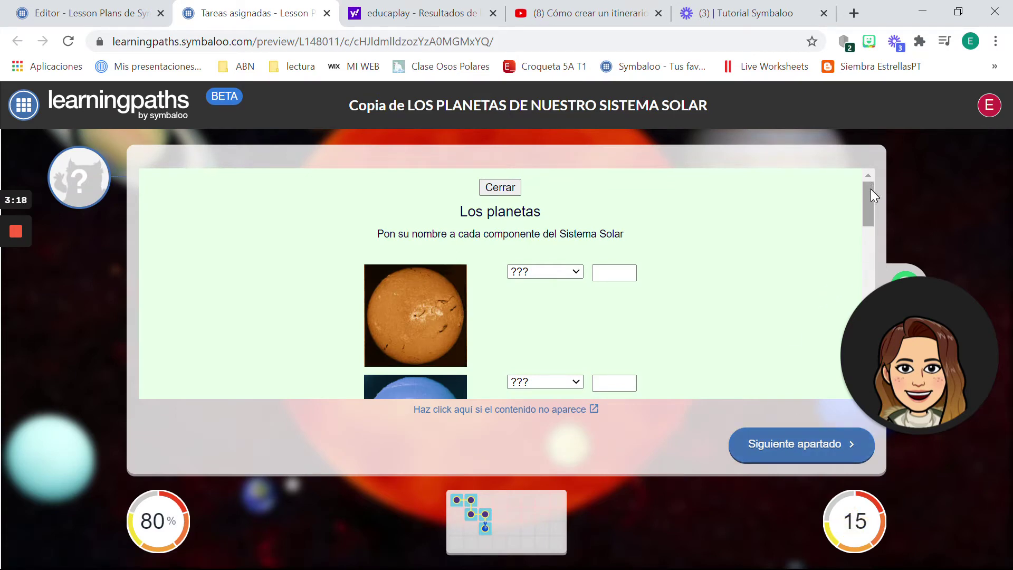
# Step: Skim the "Los planetas" activity, answer its ringed-planet question with Venus, and finish the path through its completion summary
pyautogui.moveTo(871, 189); pyautogui.dragTo(873, 228)
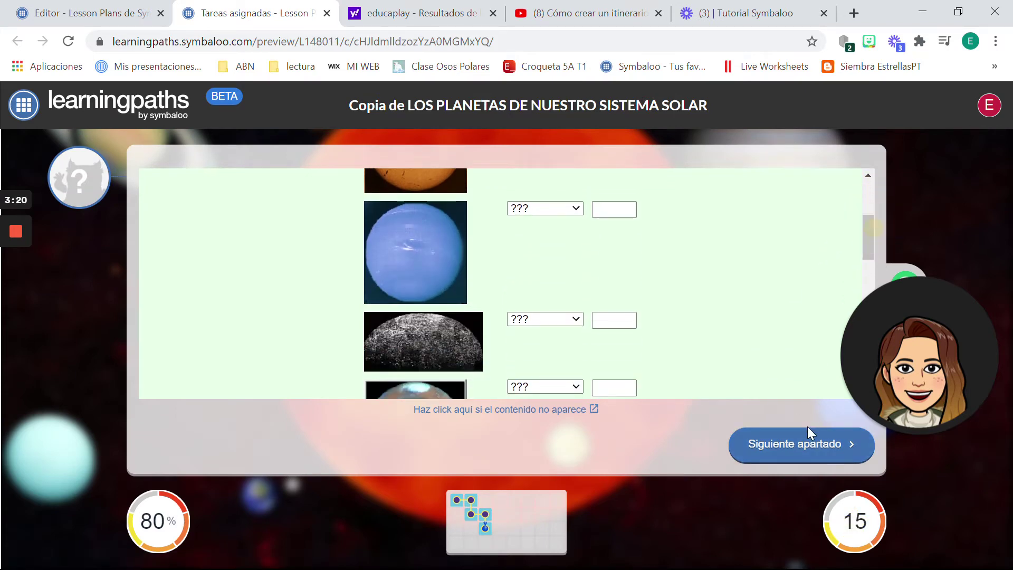
pyautogui.click(808, 445)
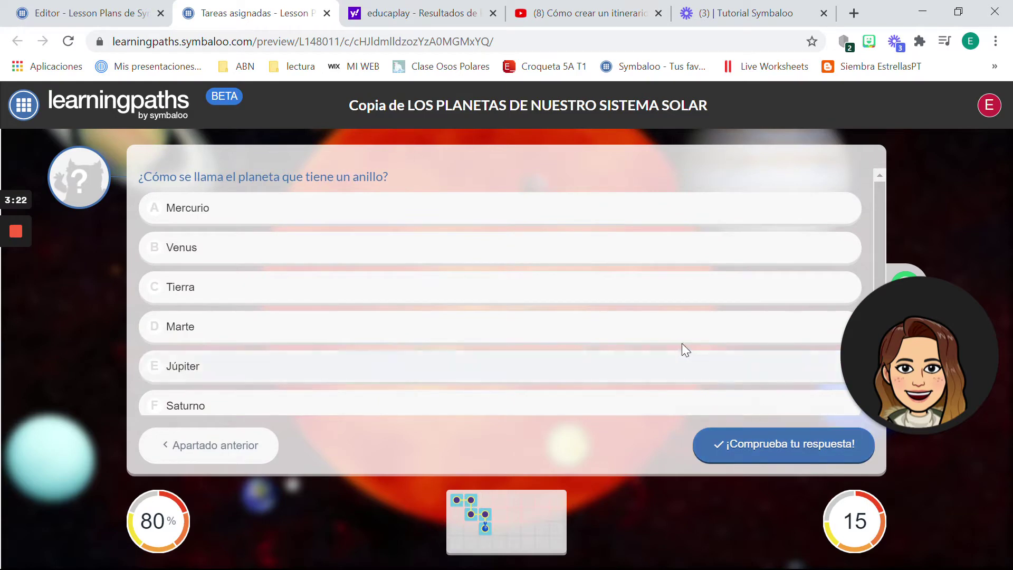
pyautogui.click(629, 290)
pyautogui.click(594, 223)
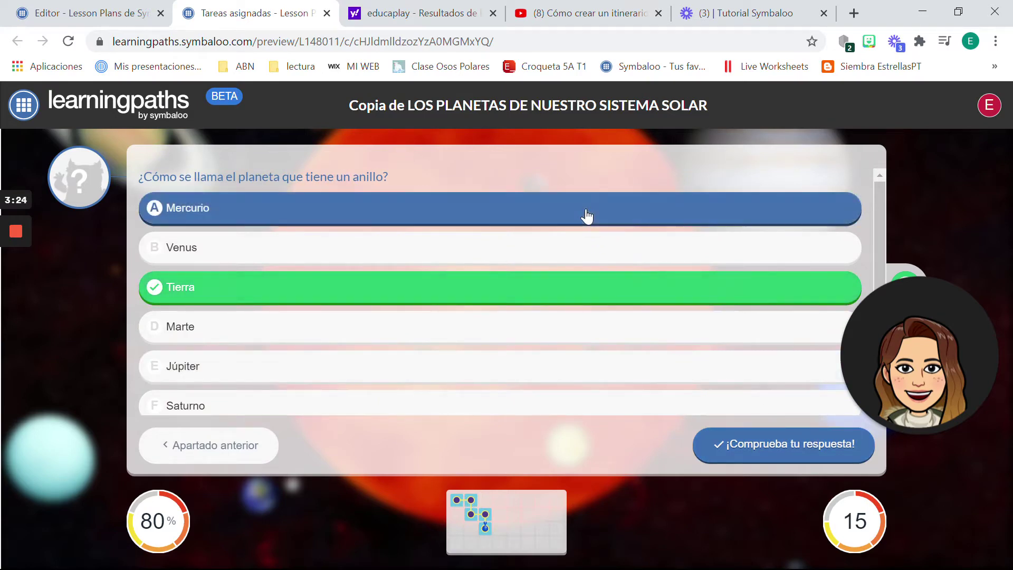
pyautogui.click(580, 246)
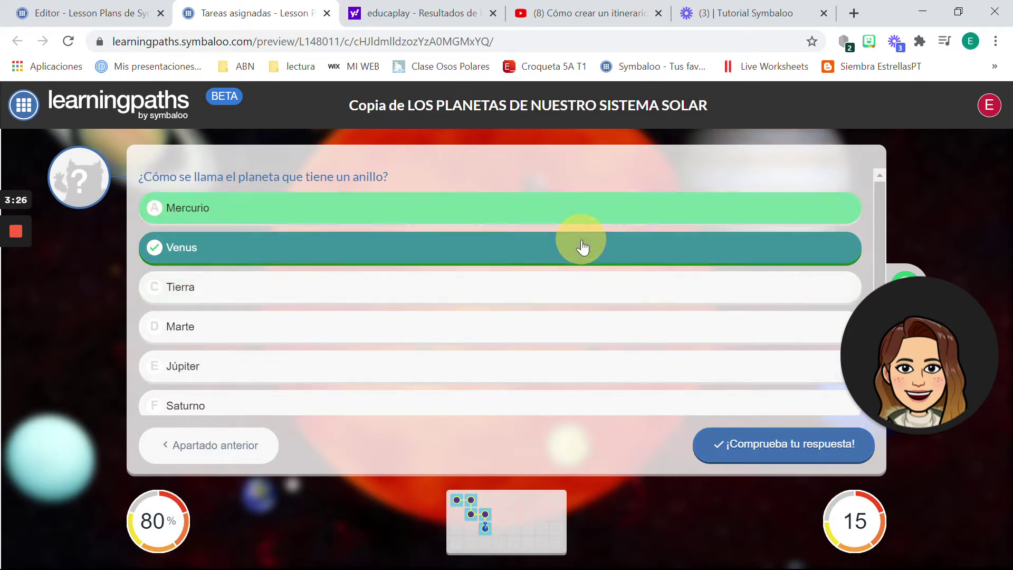
pyautogui.click(754, 444)
pyautogui.click(831, 443)
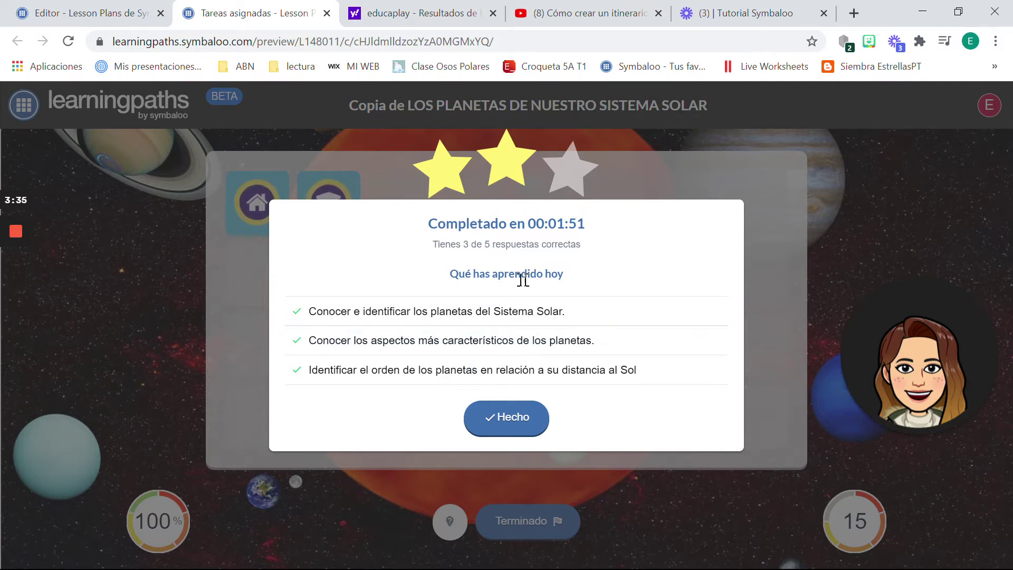
pyautogui.click(501, 417)
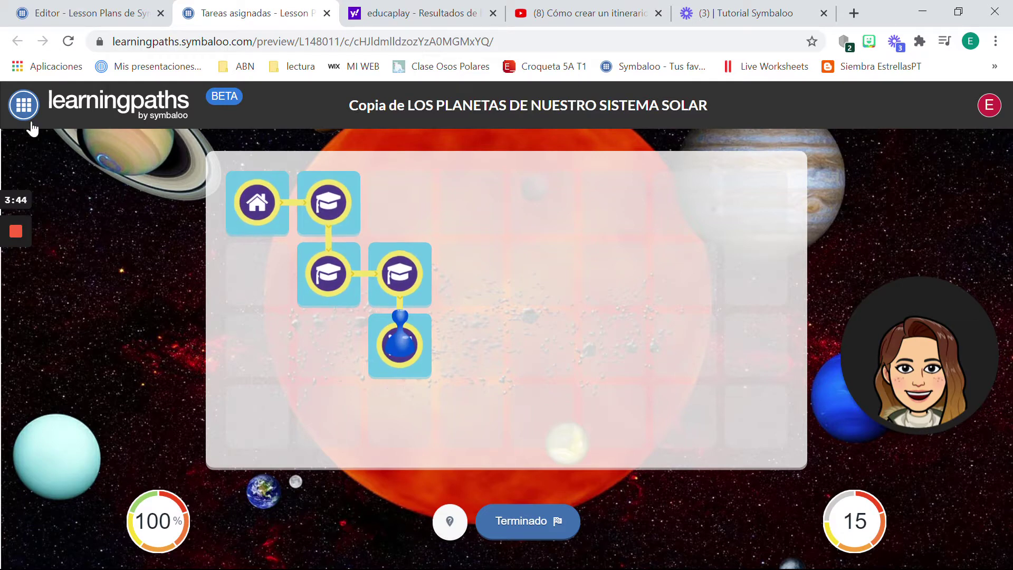
# Step: Open the "Nuevo Lesson Plan" learning path in the editor from the list of own learning paths
pyautogui.click(23, 105)
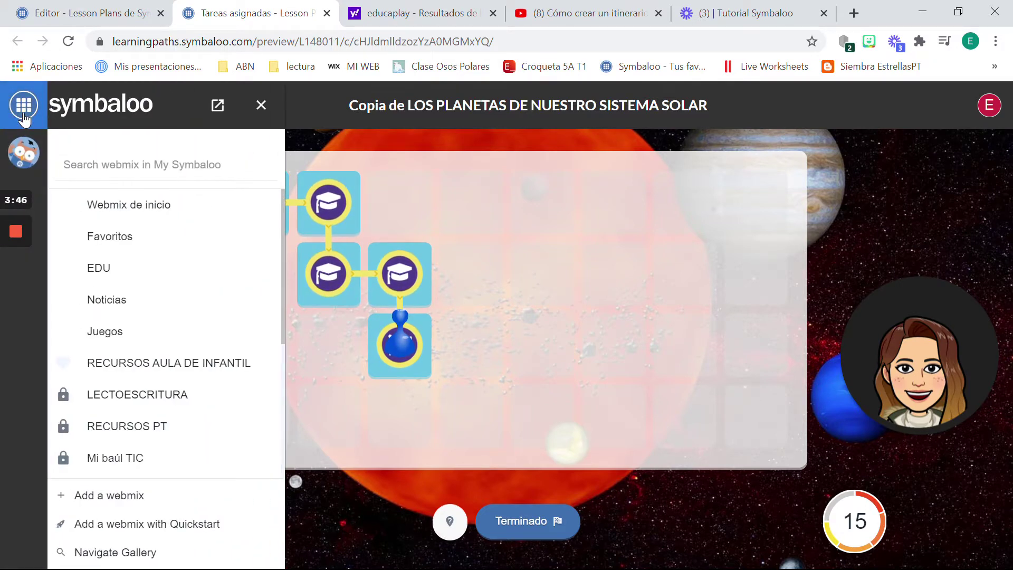
pyautogui.click(24, 167)
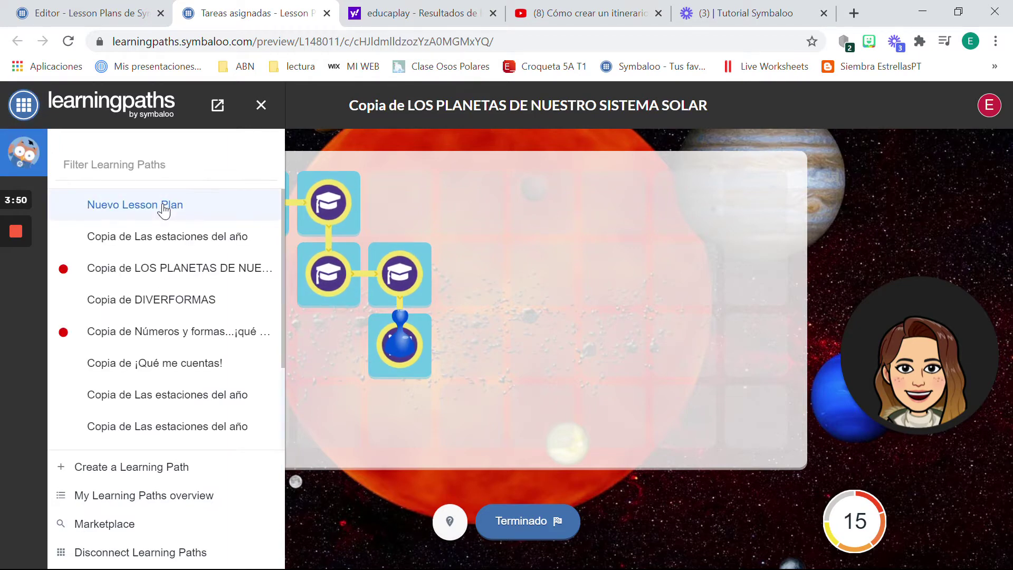
pyautogui.click(164, 209)
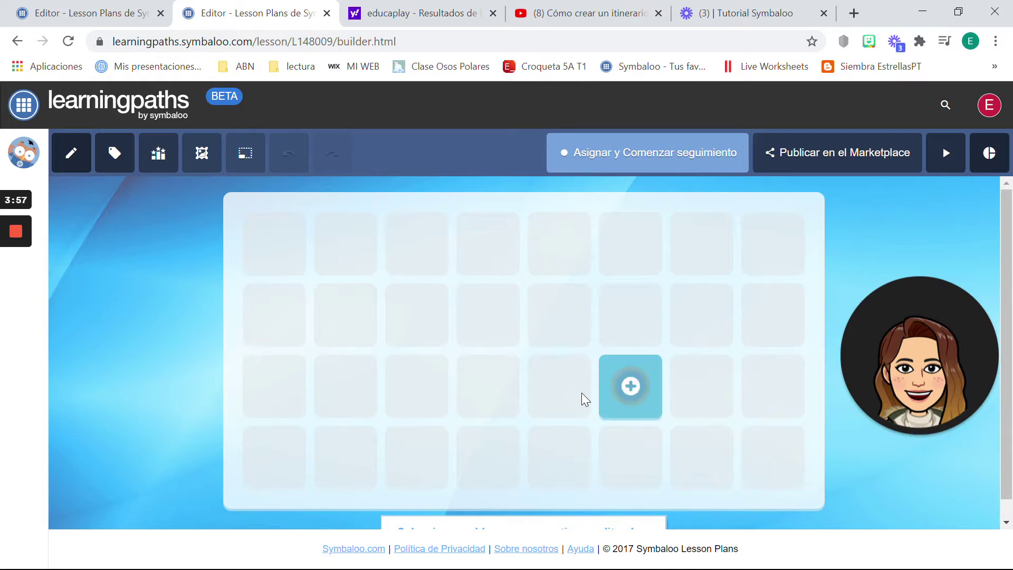
# Step: Start adding a block in the grid's first cell and replace the resource search text with "Hábitat mar"
pyautogui.click(417, 315)
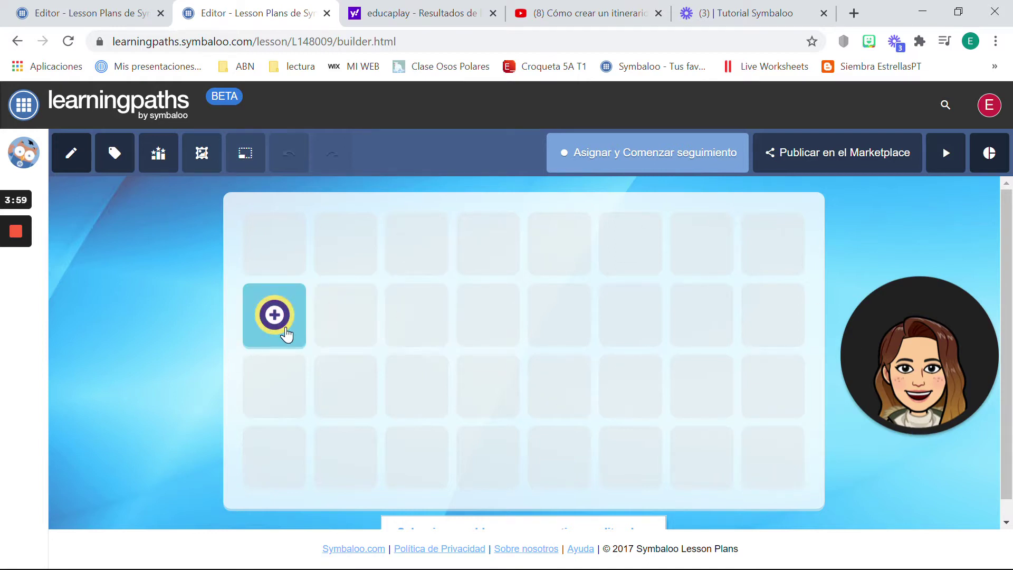
pyautogui.click(271, 273)
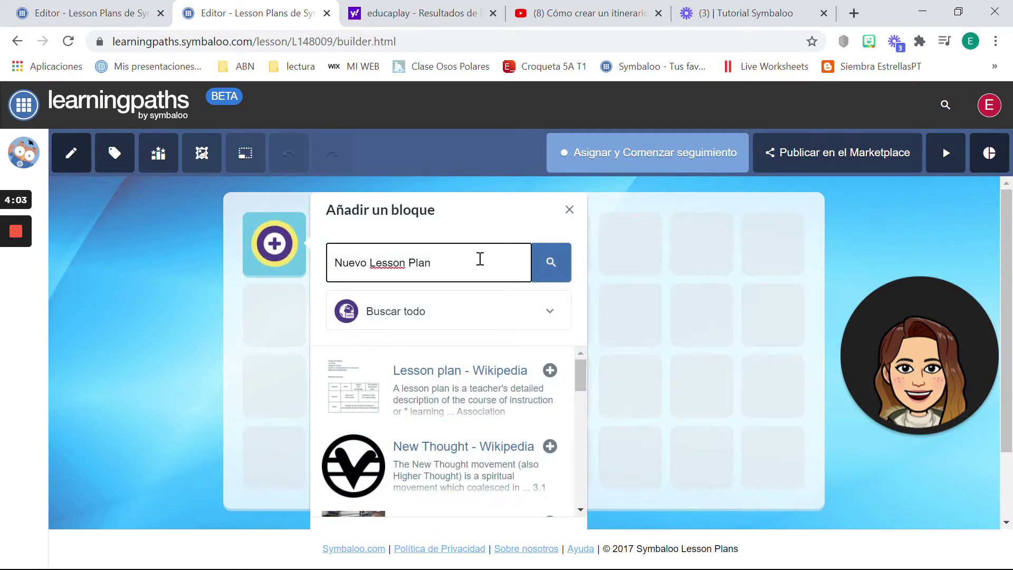
pyautogui.press('BackSpace')
pyautogui.press('BackSpace')
pyautogui.press('BackSpace')
pyautogui.press('BackSpace')
pyautogui.press('BackSpace')
pyautogui.press('BackSpace')
pyautogui.press('BackSpace')
pyautogui.press('BackSpace')
pyautogui.press('BackSpace')
pyautogui.press('BackSpace')
pyautogui.press('BackSpace')
pyautogui.press('BackSpace')
pyautogui.press('BackSpace')
pyautogui.press('BackSpace')
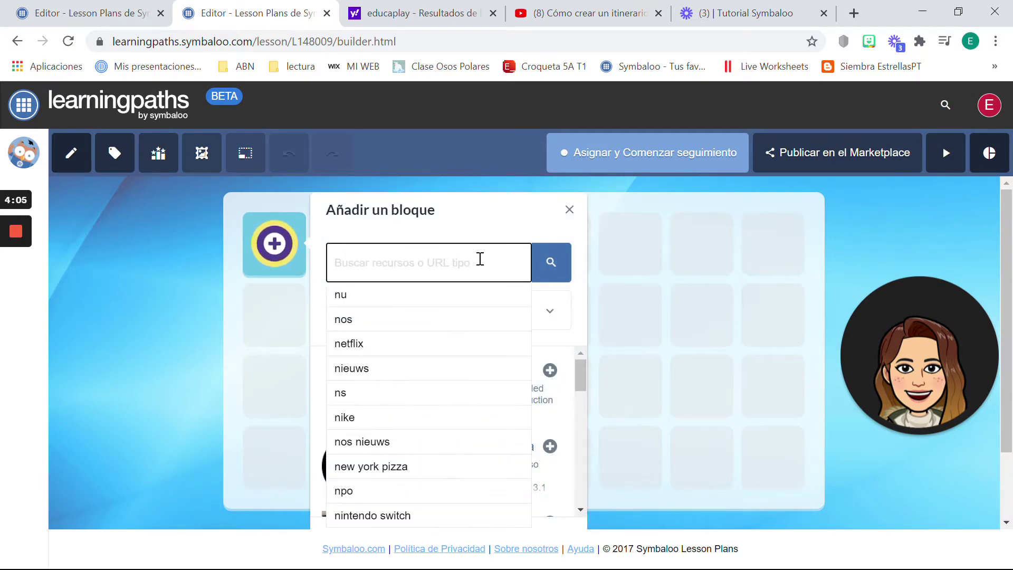
pyautogui.write('Hábitat mar')
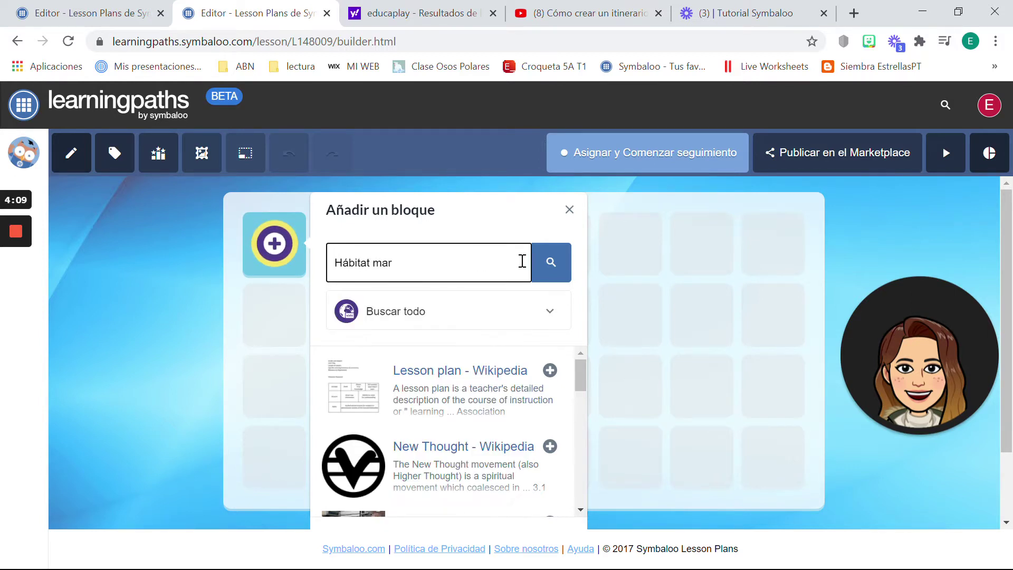
# Step: Look over the available search types and the suggested resources for the new block
pyautogui.click(537, 312)
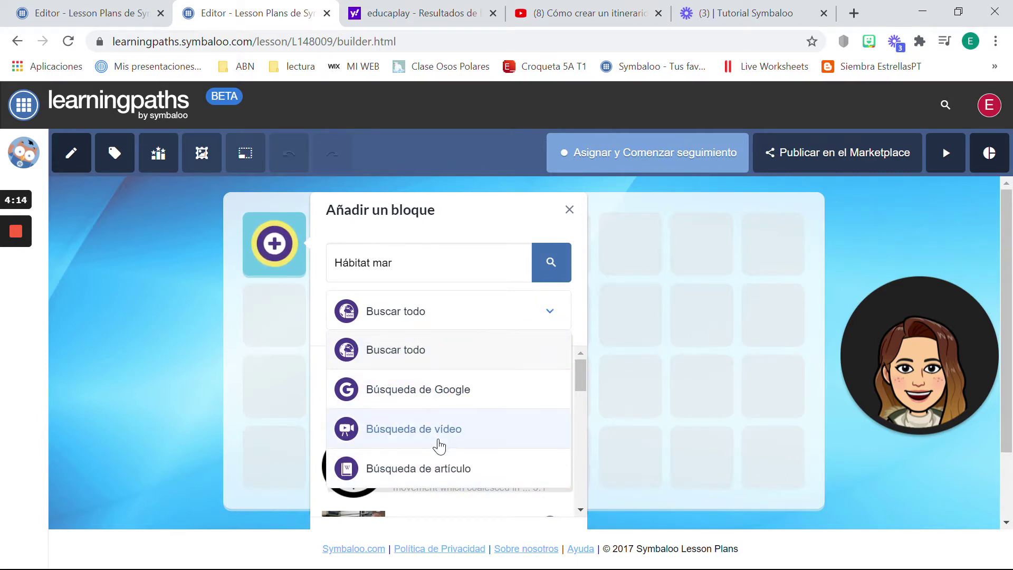
pyautogui.moveTo(580, 376); pyautogui.dragTo(579, 385)
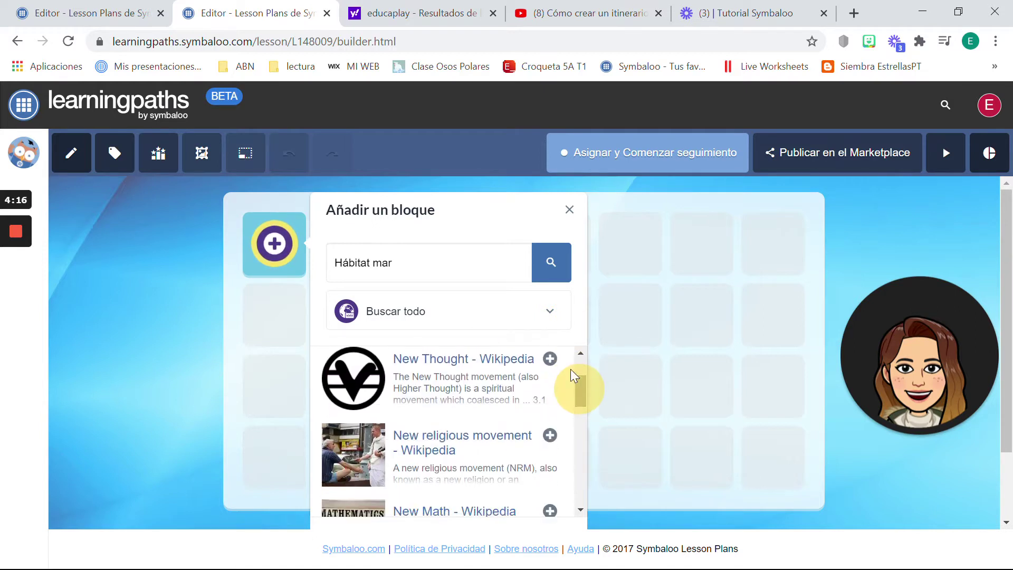
pyautogui.click(545, 323)
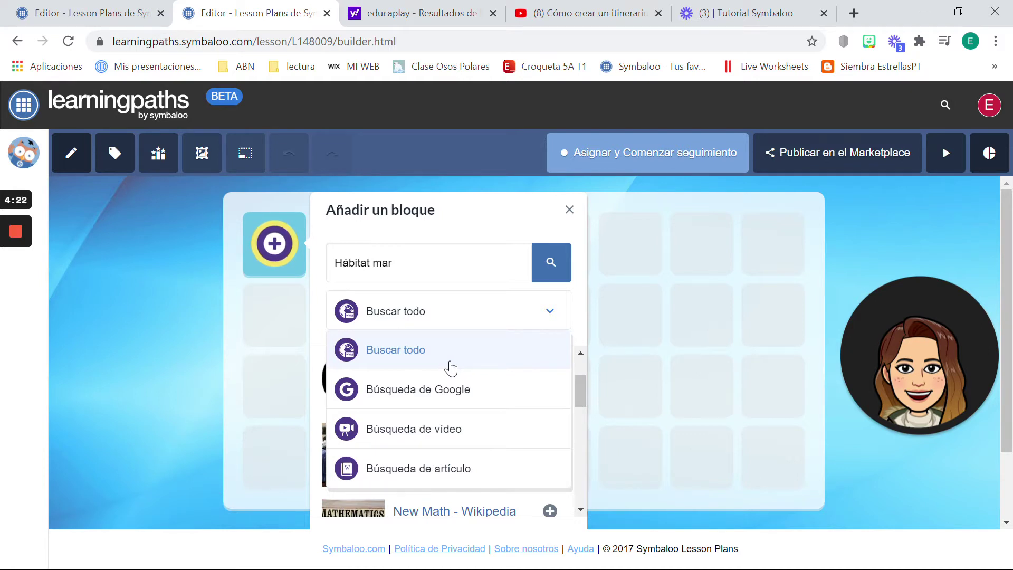
pyautogui.moveTo(2, 315)
pyautogui.click(15, 296)
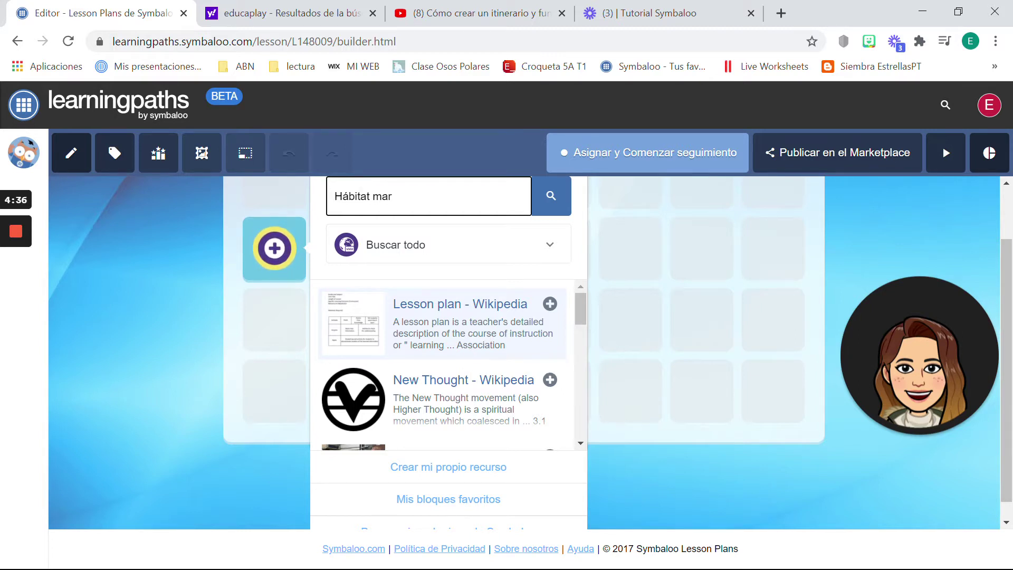
# Step: Create a block from an own resource and title it "Contenidos a aprender"
pyautogui.click(464, 351)
pyautogui.click(532, 254)
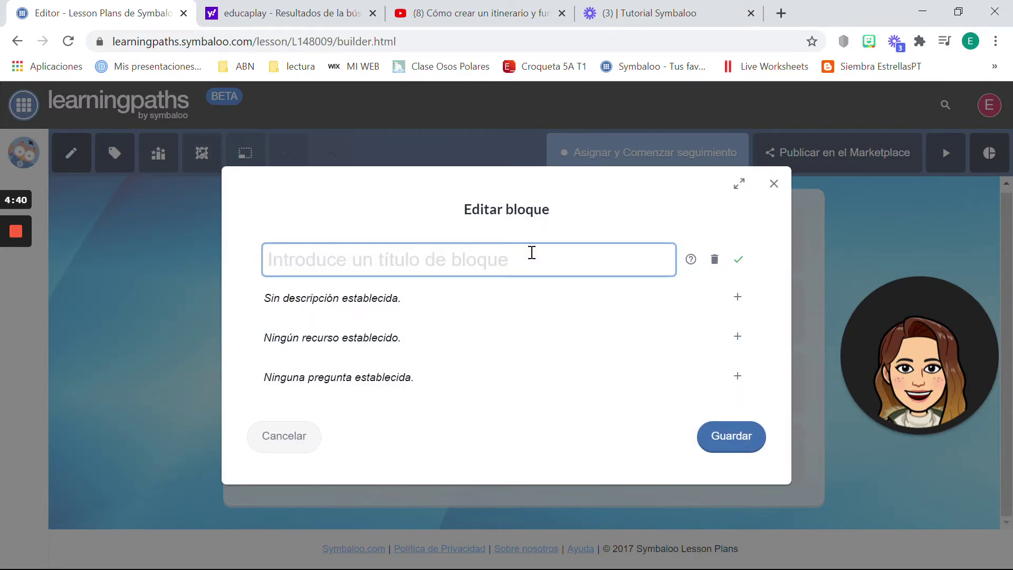
pyautogui.write('C')
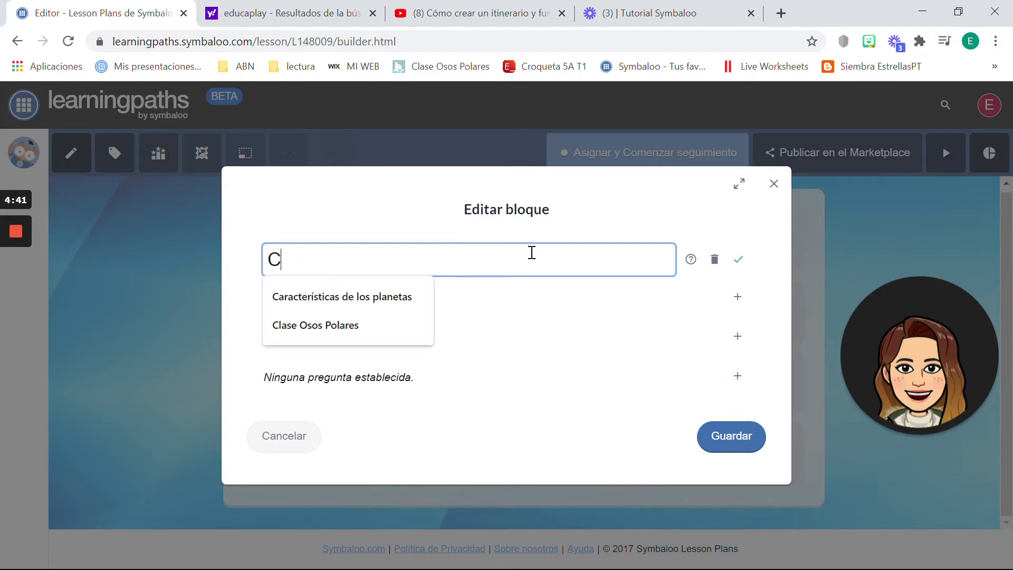
pyautogui.write('ontenidos ')
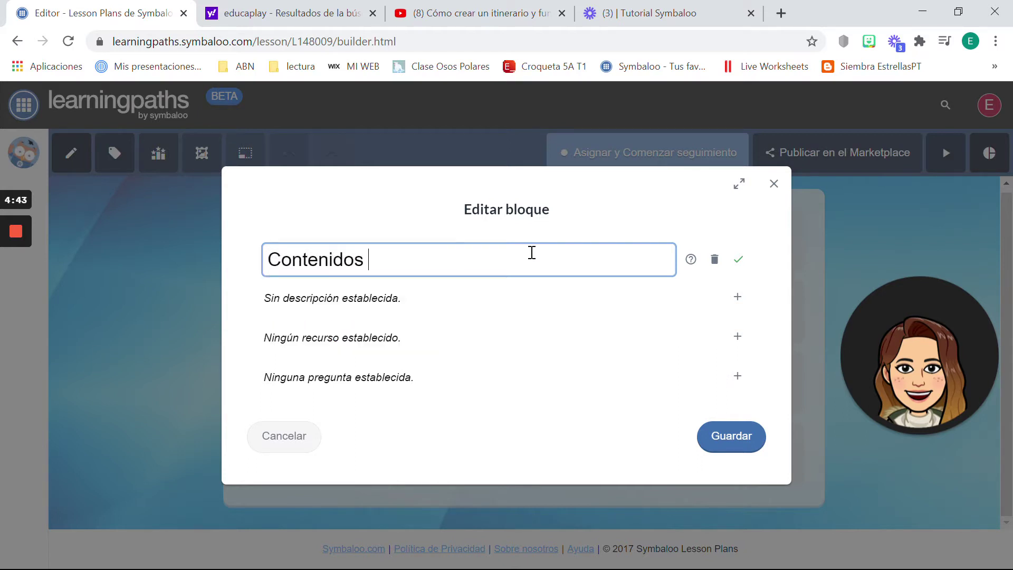
pyautogui.write('a aprender')
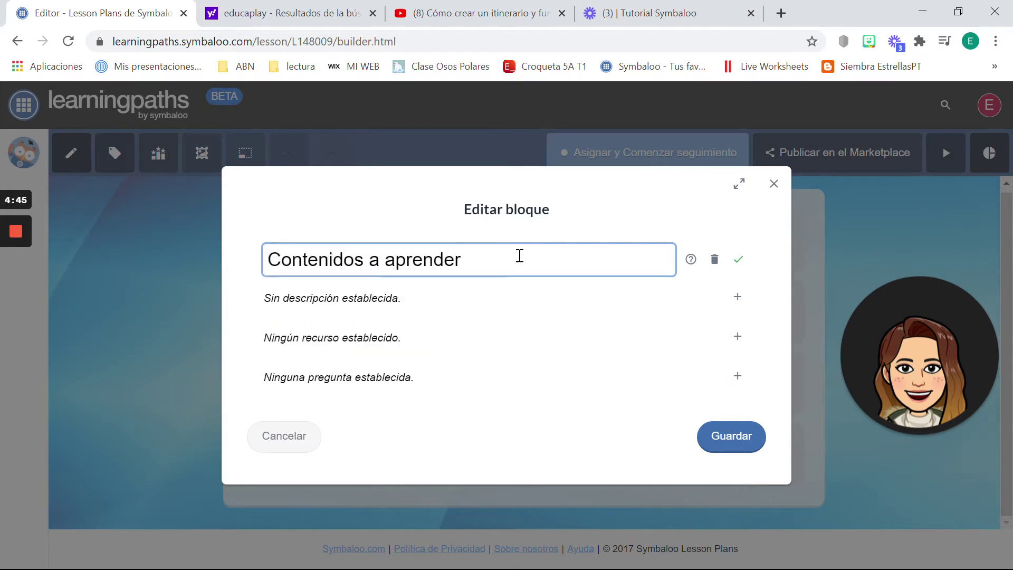
# Step: Give the block the description "Estos serán los contenidos que vas a aprender en esta actividad"
pyautogui.click(437, 305)
pyautogui.write('E')
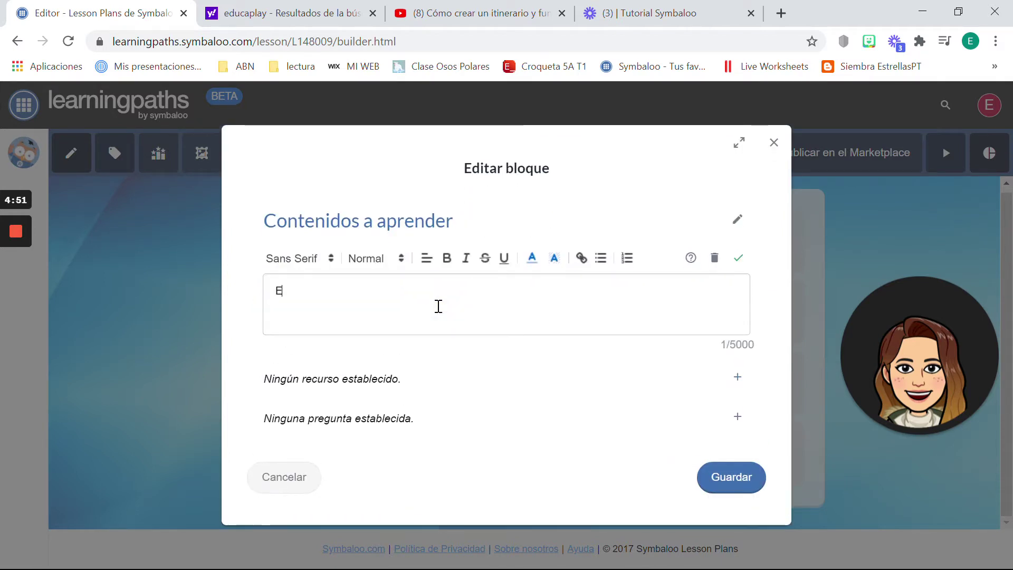
pyautogui.write('stos serán')
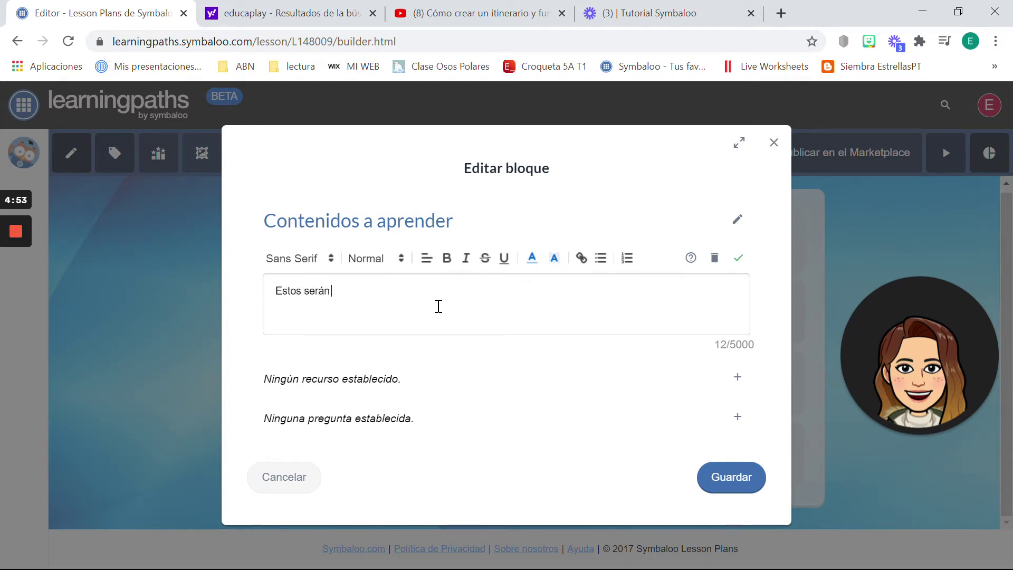
pyautogui.write(' los contenidos ')
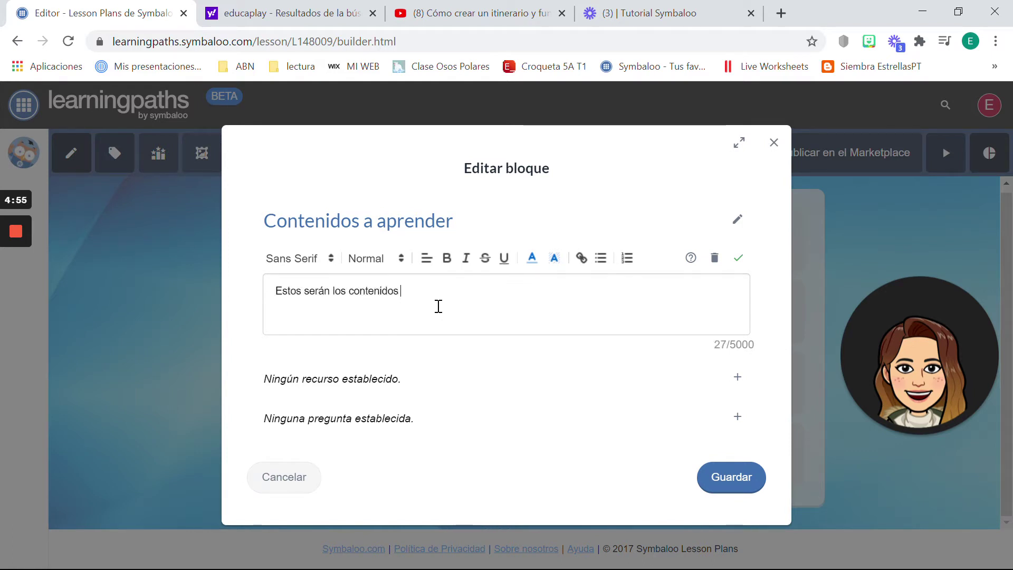
pyautogui.write('que vas a aprender en esta activ')
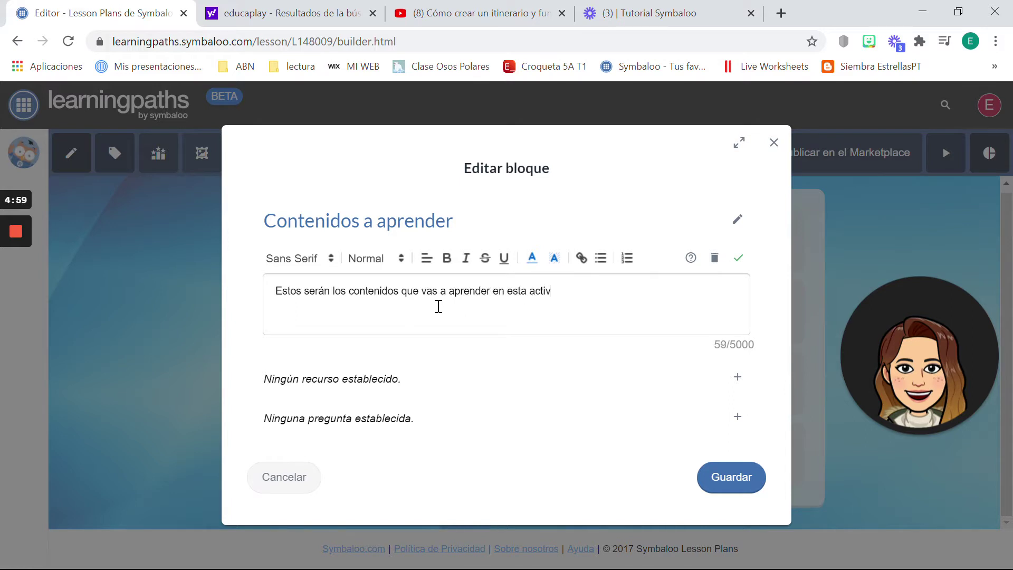
pyautogui.write('idad')
# Step: Look over the search types and the resource kinds available for the block's resource
pyautogui.click(666, 379)
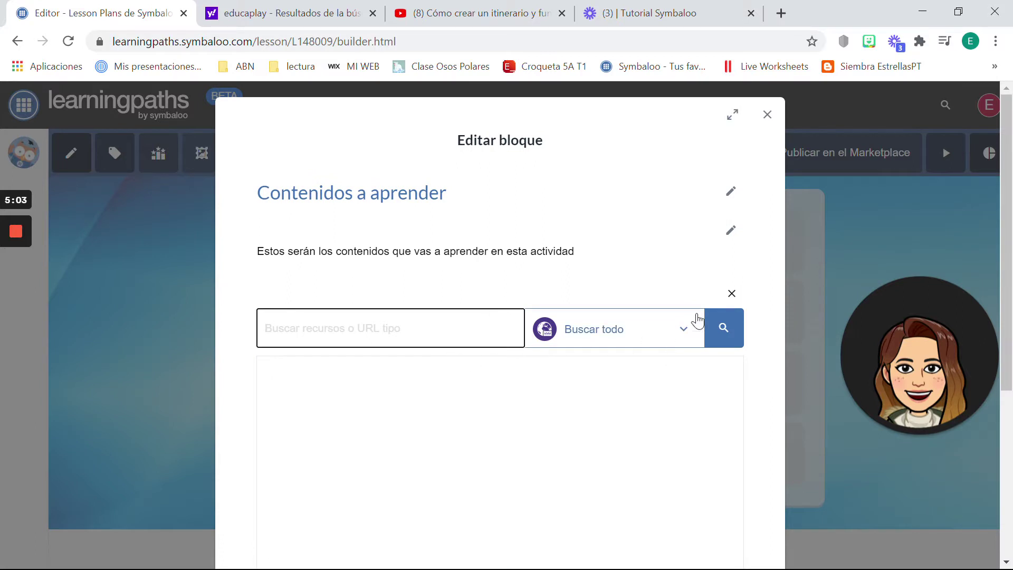
pyautogui.click(664, 331)
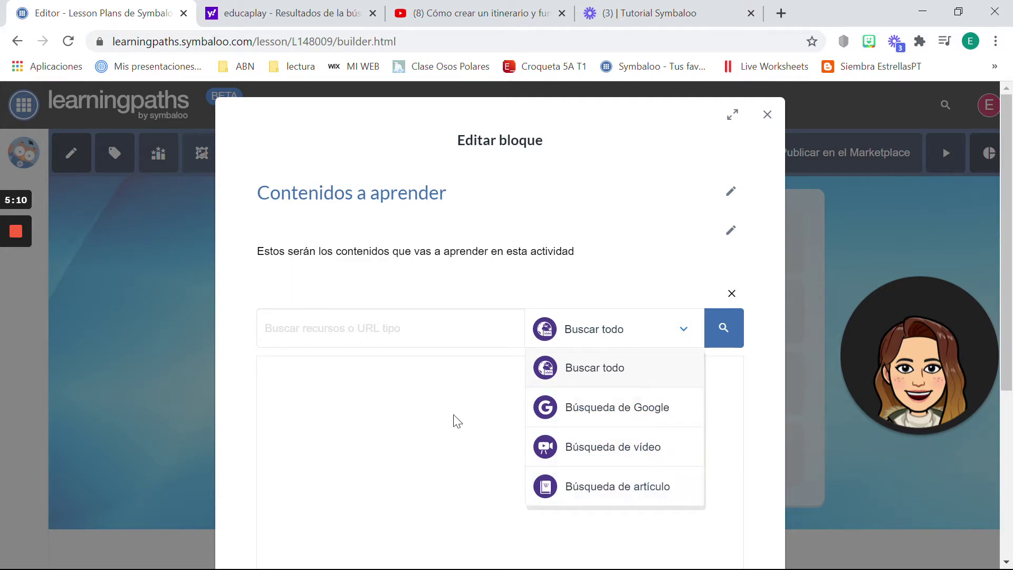
pyautogui.click(435, 338)
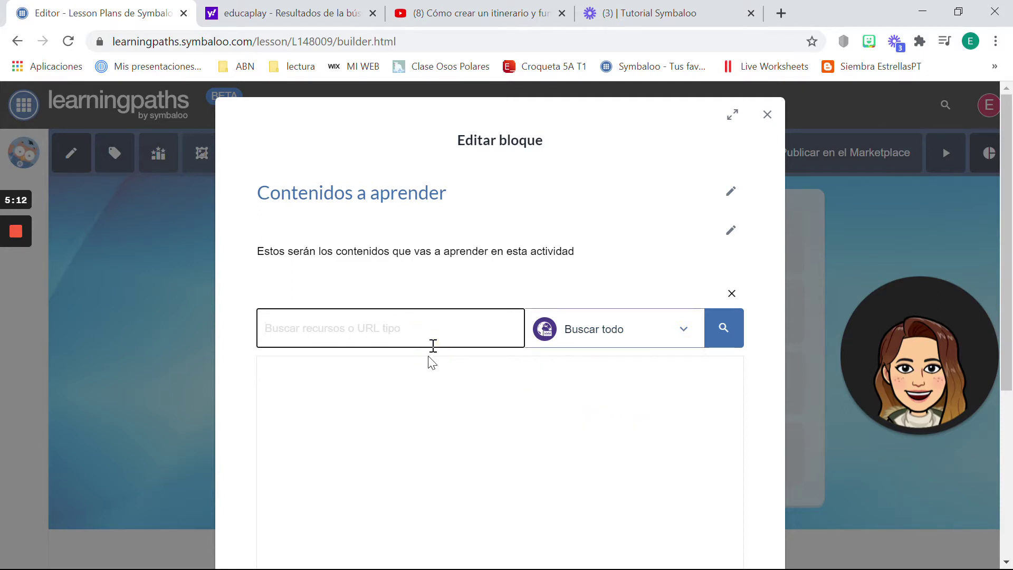
pyautogui.click(420, 391)
pyautogui.scroll(-4, 422, 393)
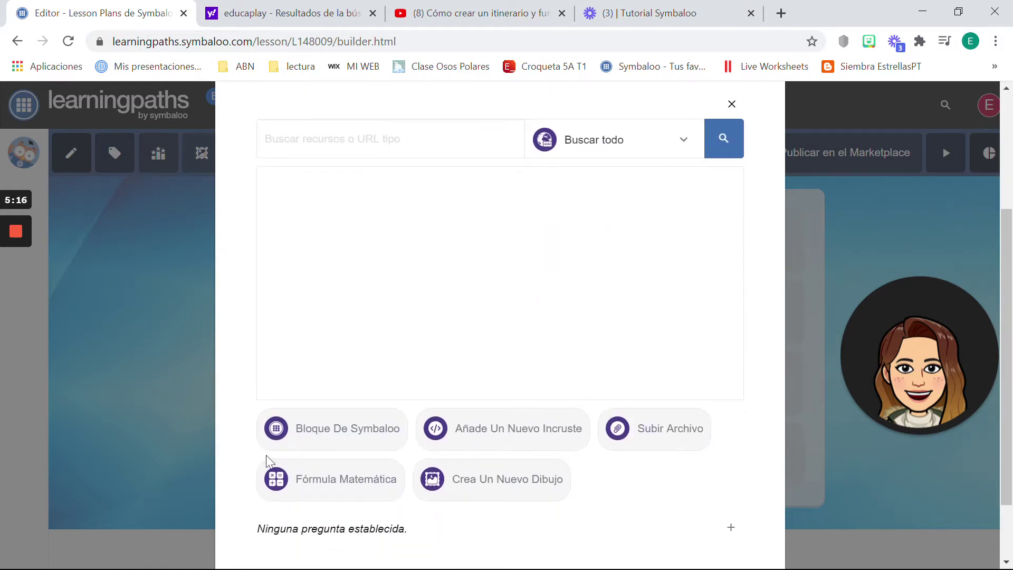
# Step: Try a mathematical formula as the block's resource, starting with "4 +", and delete it
pyautogui.click(362, 488)
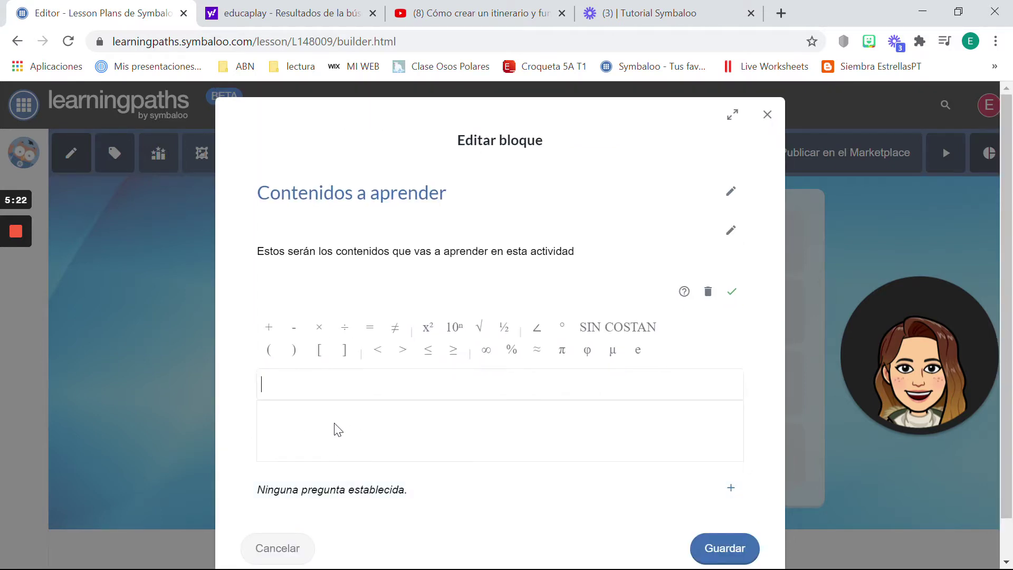
pyautogui.write('4')
pyautogui.click(269, 330)
pyautogui.write('a')
pyautogui.press('BackSpace')
pyautogui.write('4')
pyautogui.press('BackSpace')
pyautogui.press('BackSpace')
pyautogui.press('BackSpace')
pyautogui.scroll(-1, 574, 435)
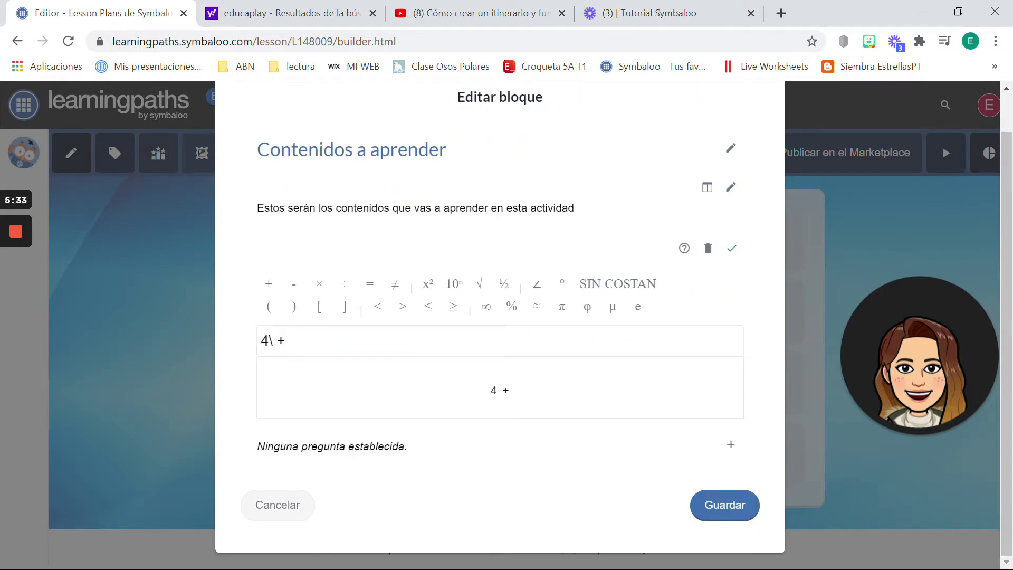
pyautogui.click(706, 249)
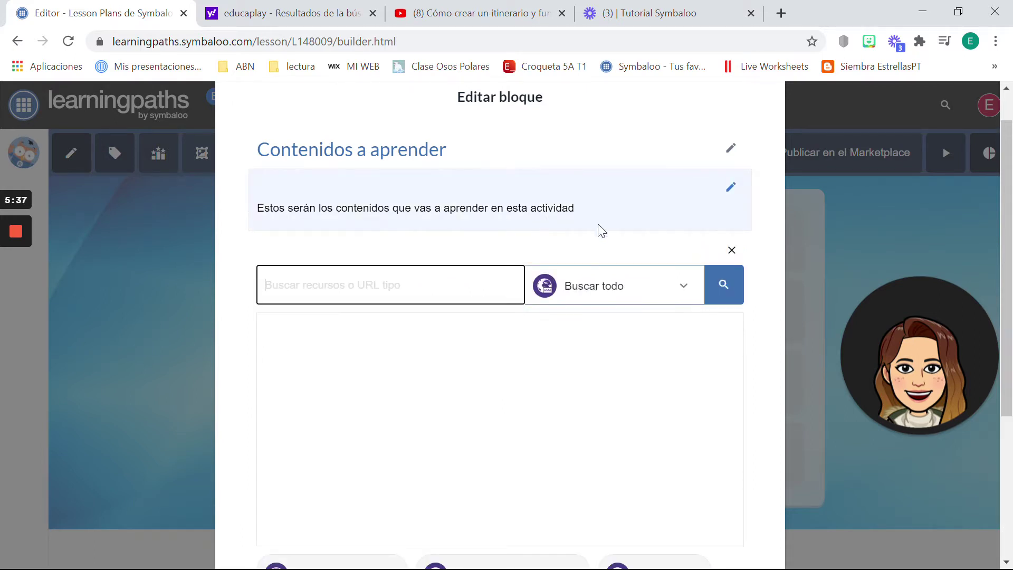
# Step: Examine the Symbaloo blocks of "Webmix de inicio" as a possible resource, and cancel editing the block
pyautogui.scroll(-5, 601, 466)
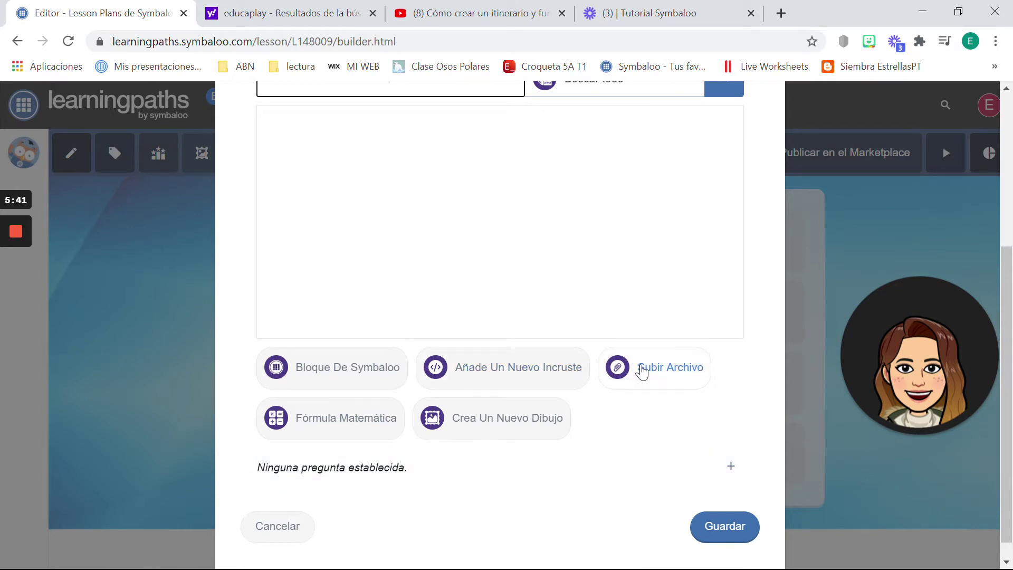
pyautogui.click(344, 381)
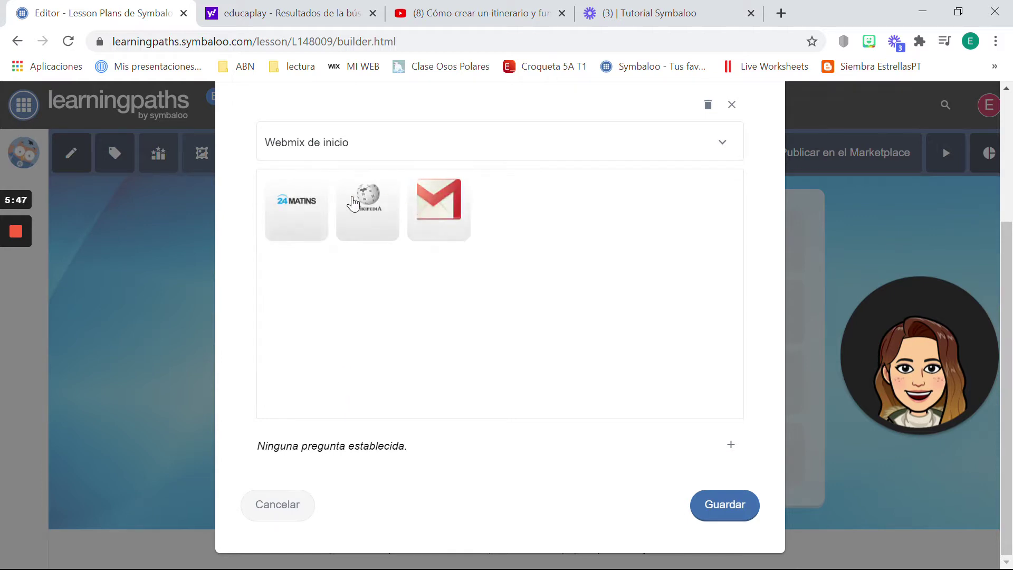
pyautogui.click(269, 504)
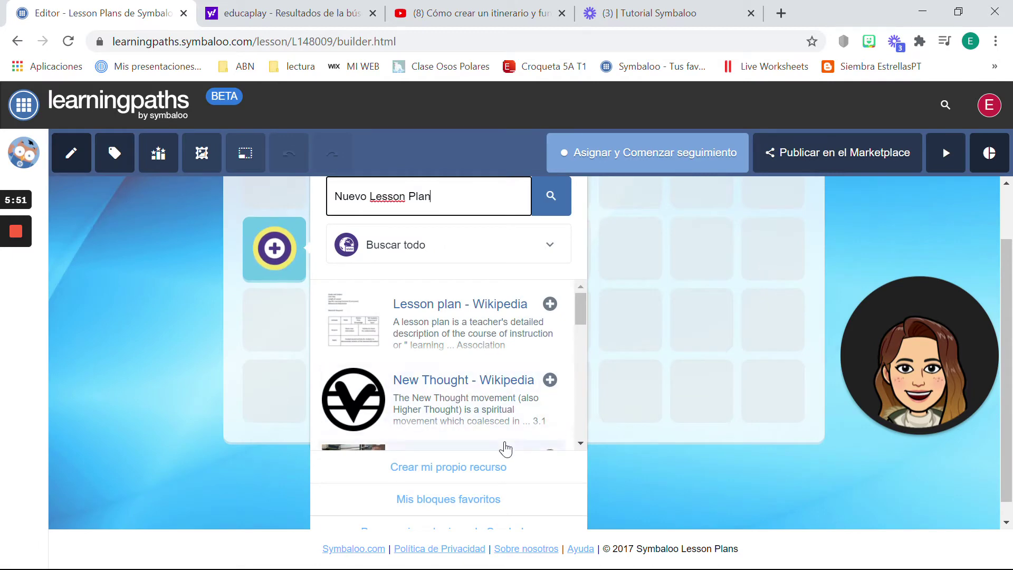
# Step: Open the "Contenidos a aprender" block again from an own resource and add a question to it
pyautogui.click(523, 465)
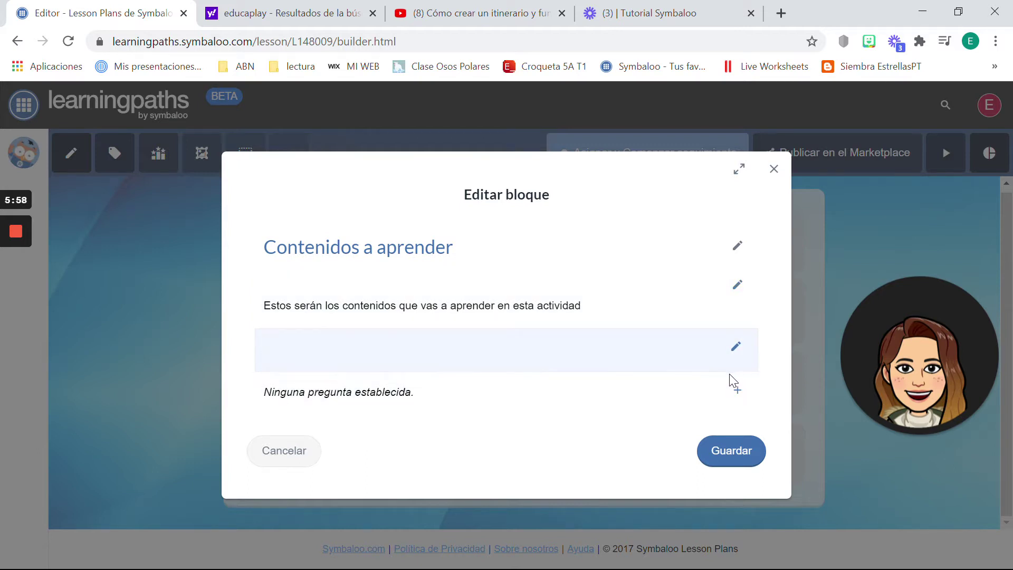
pyautogui.click(715, 389)
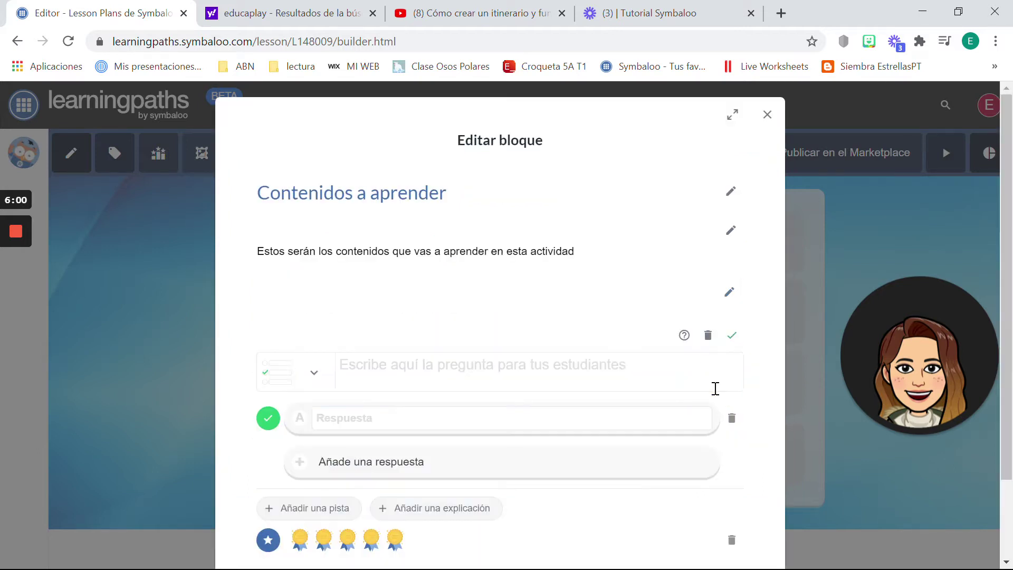
pyautogui.click(478, 410)
pyautogui.scroll(-2, 478, 410)
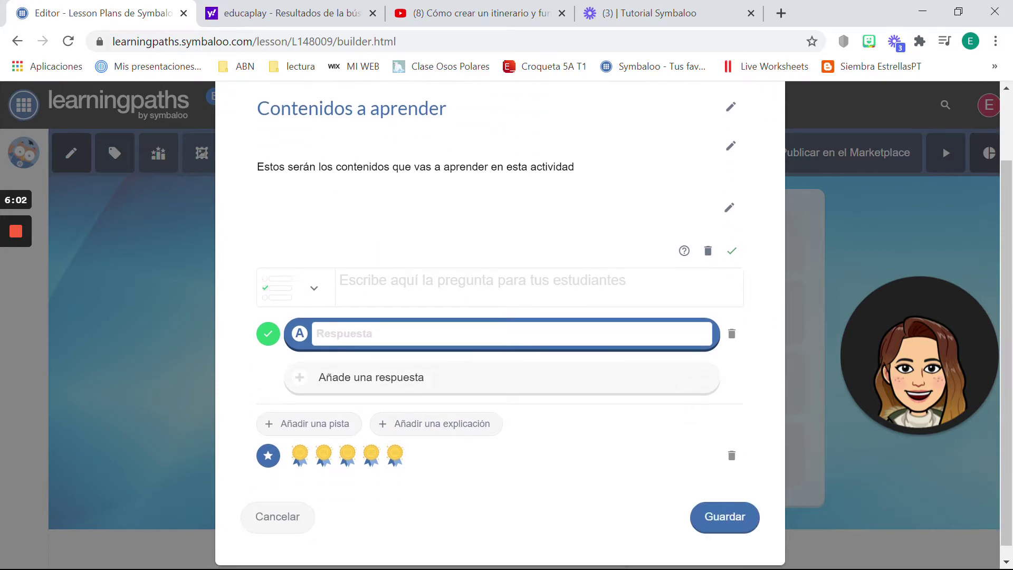
# Step: Set the question's type to Escala
pyautogui.click(314, 288)
pyautogui.scroll(-2, 375, 406)
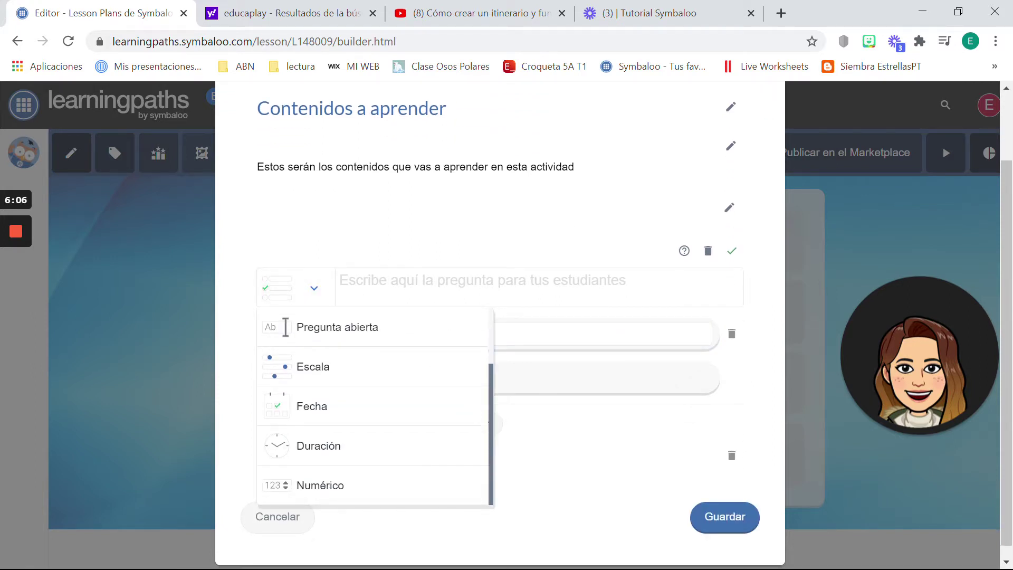
pyautogui.click(313, 366)
pyautogui.click(285, 316)
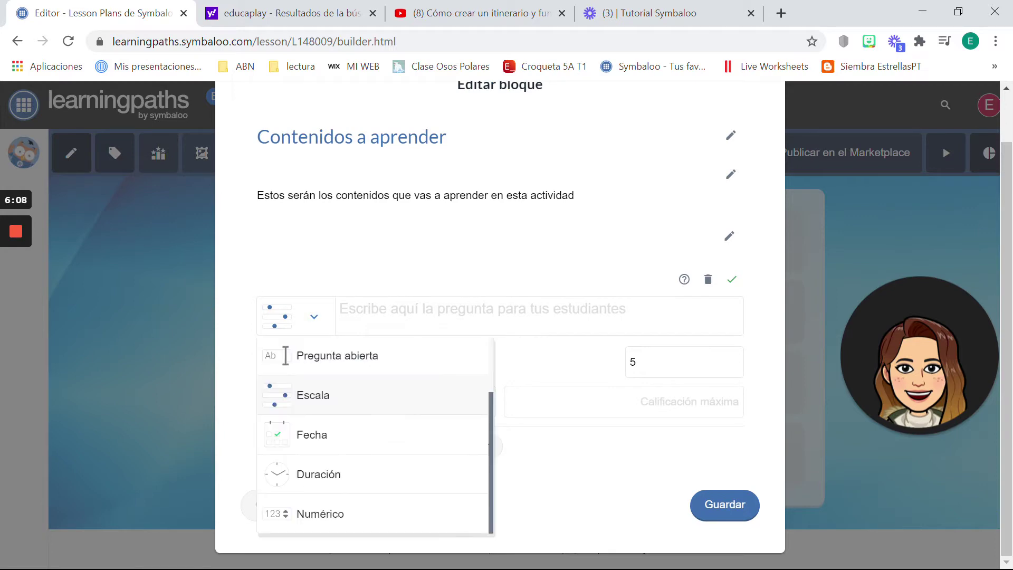
pyautogui.click(312, 394)
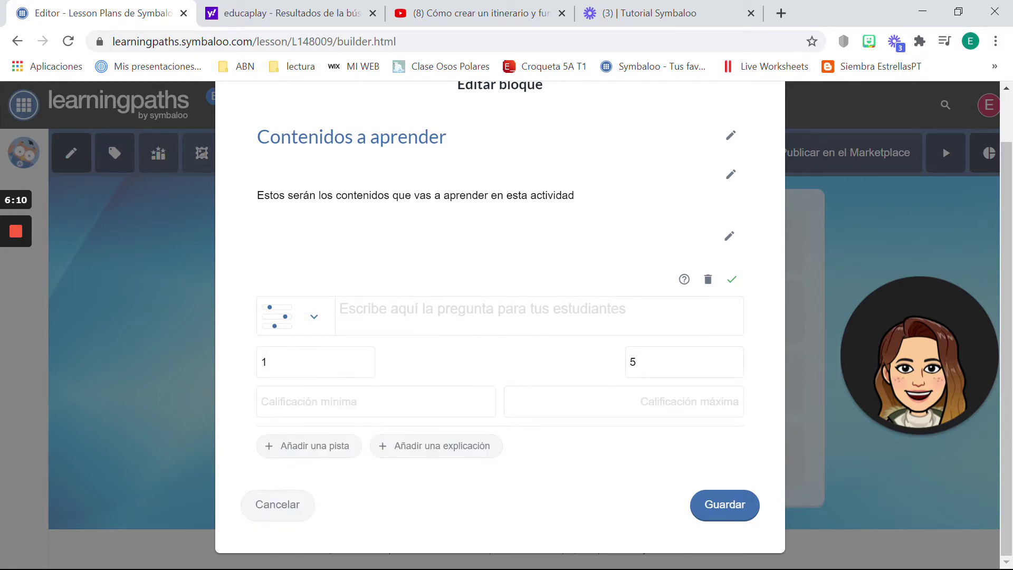
# Step: Copy the address of YouTube's "La Vida de los Animales Acuáticos | Videos Educativos para Niños", close the video and return to the Symbaloo editor
pyautogui.click(15, 296)
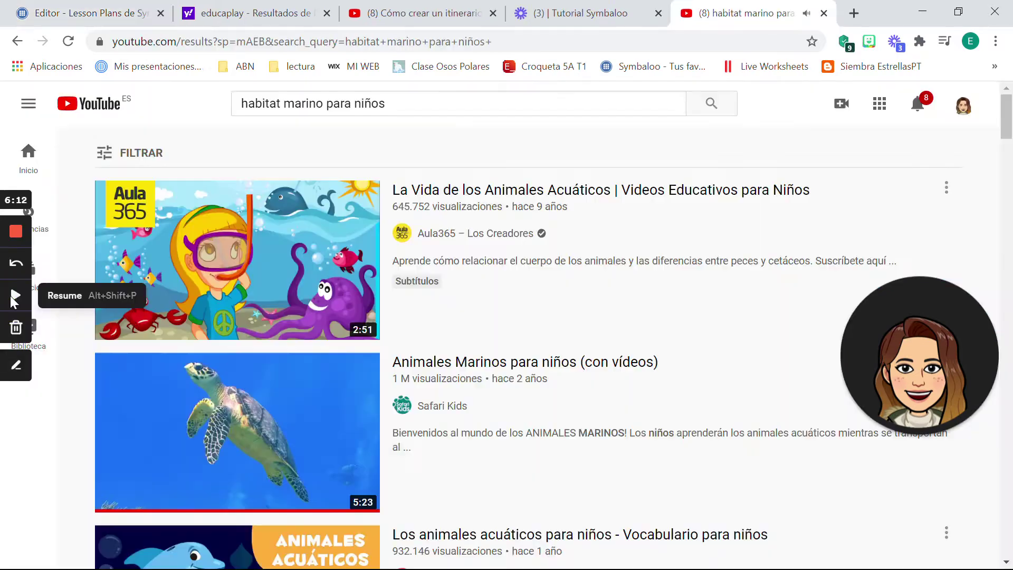
pyautogui.moveTo(206, 256)
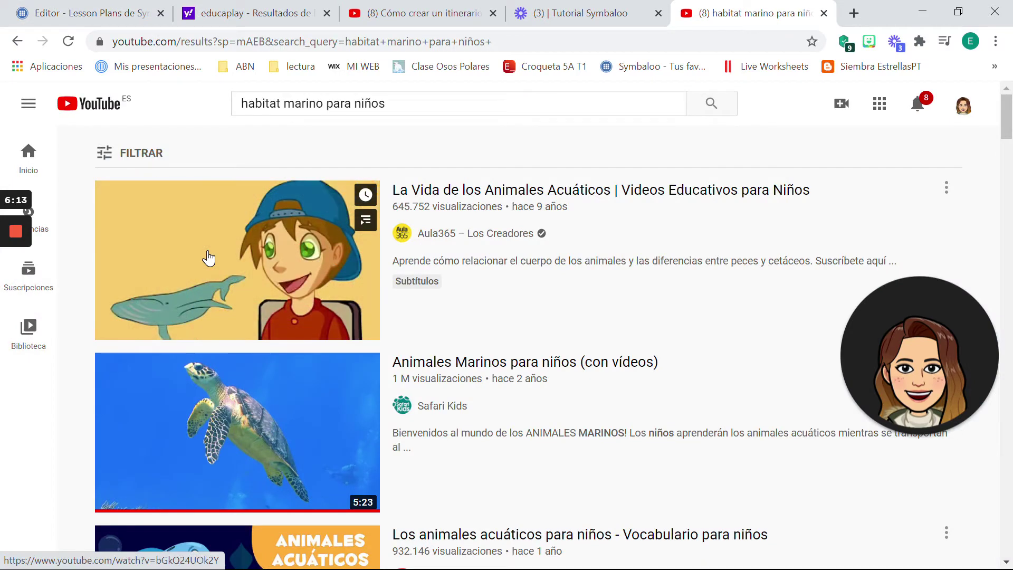
pyautogui.click(208, 258)
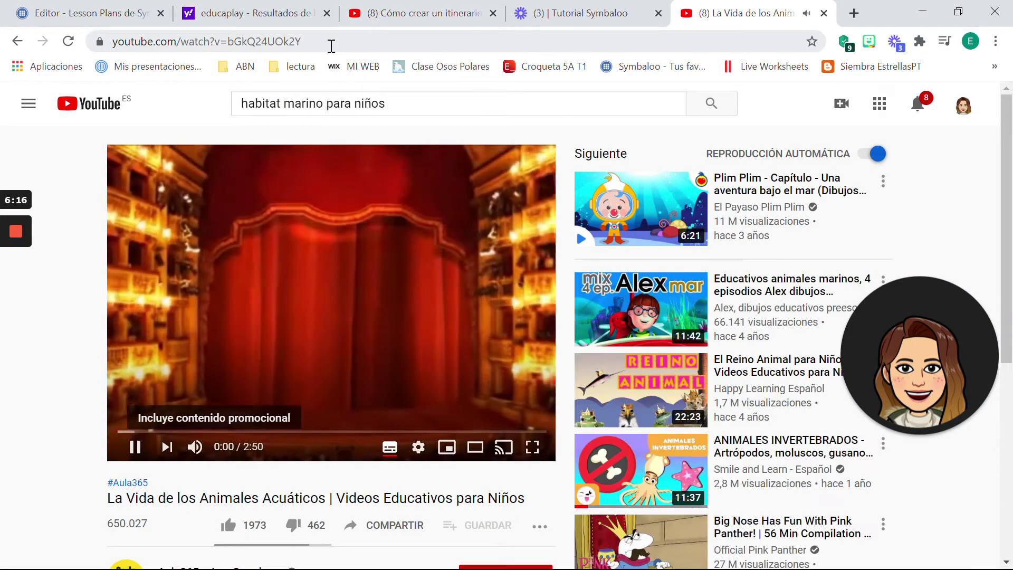
pyautogui.click(331, 46)
pyautogui.hotkey('ctrl', 'c')
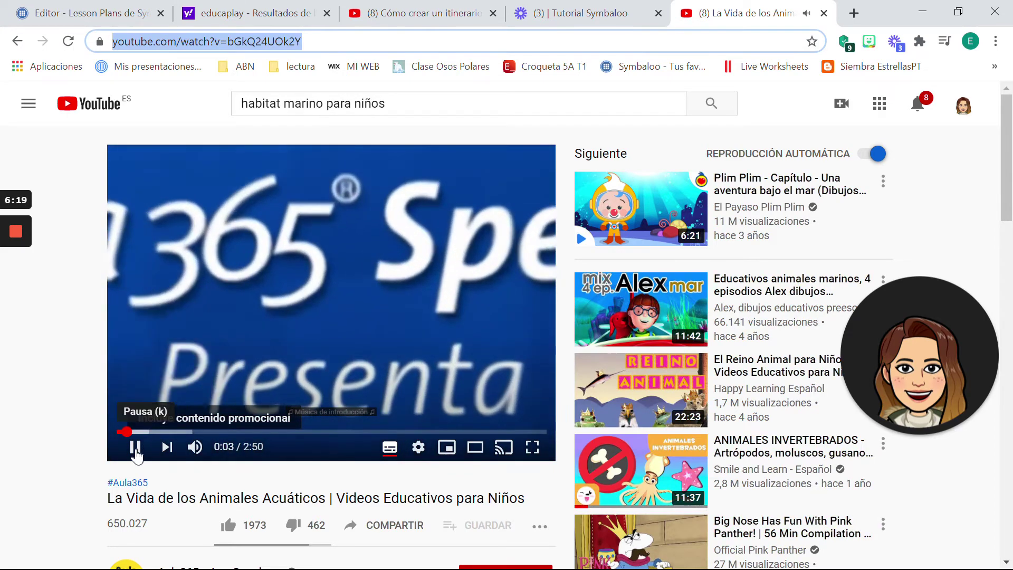
pyautogui.click(135, 458)
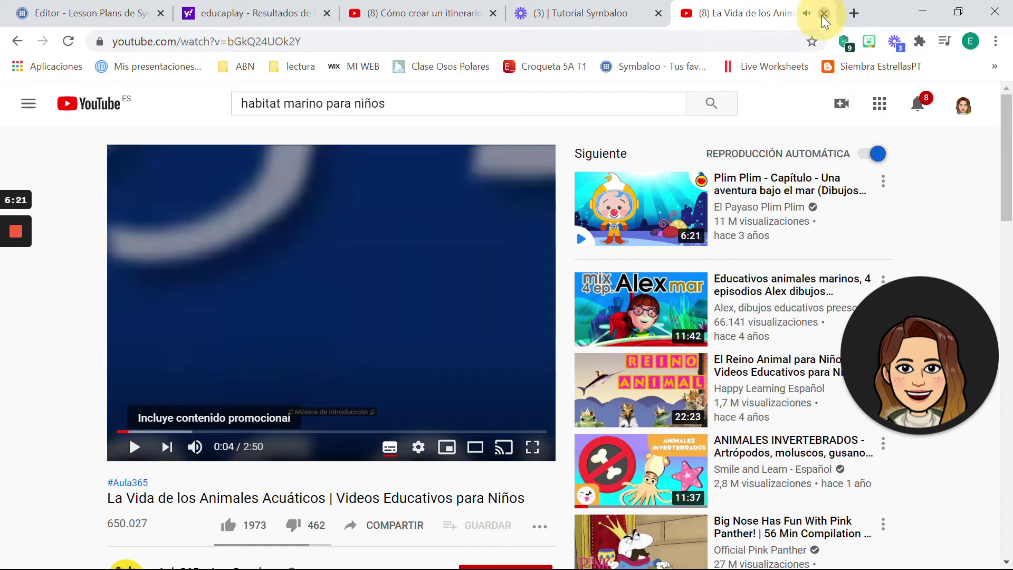
pyautogui.click(823, 13)
pyautogui.click(51, 24)
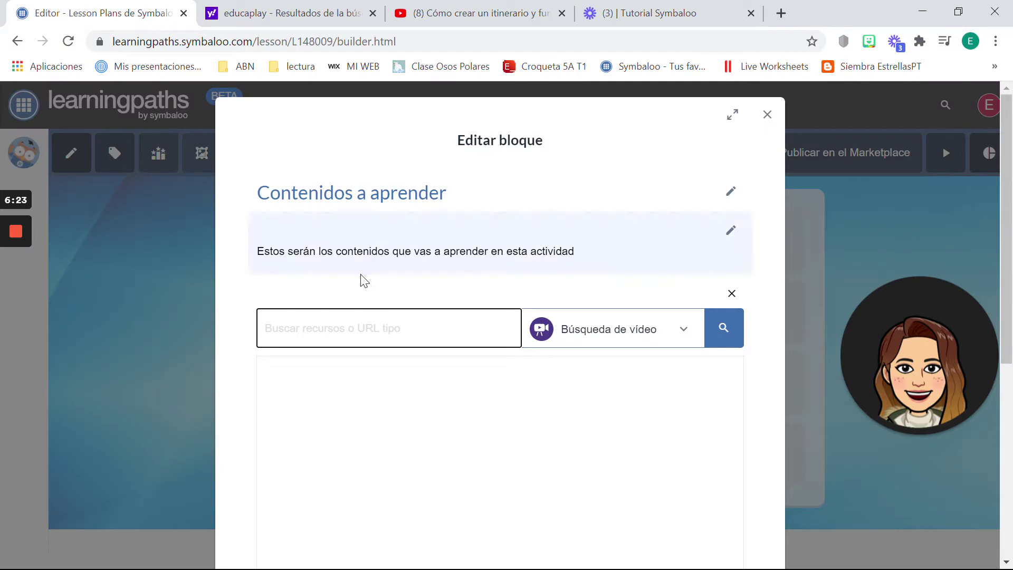
# Step: Add the copied YouTube video address as the block's resource
pyautogui.click(364, 326)
pyautogui.click(619, 344)
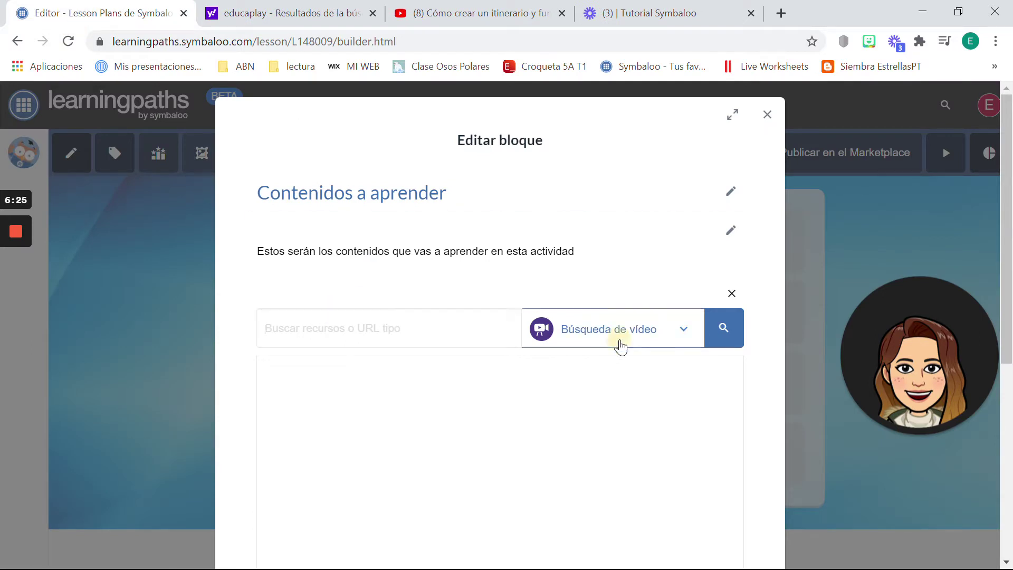
pyautogui.click(621, 345)
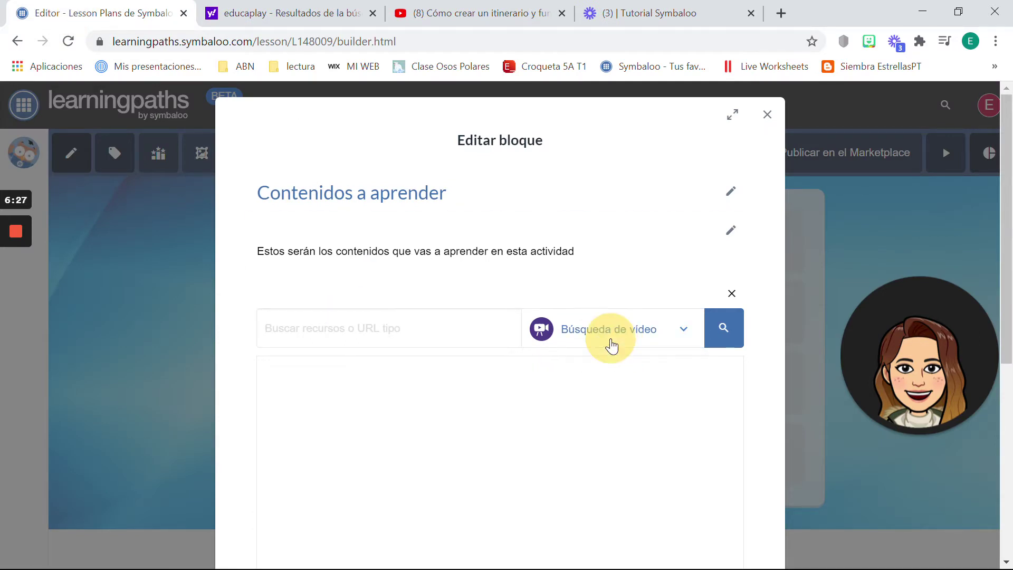
pyautogui.click(427, 336)
pyautogui.hotkey('ctrl', 'v')
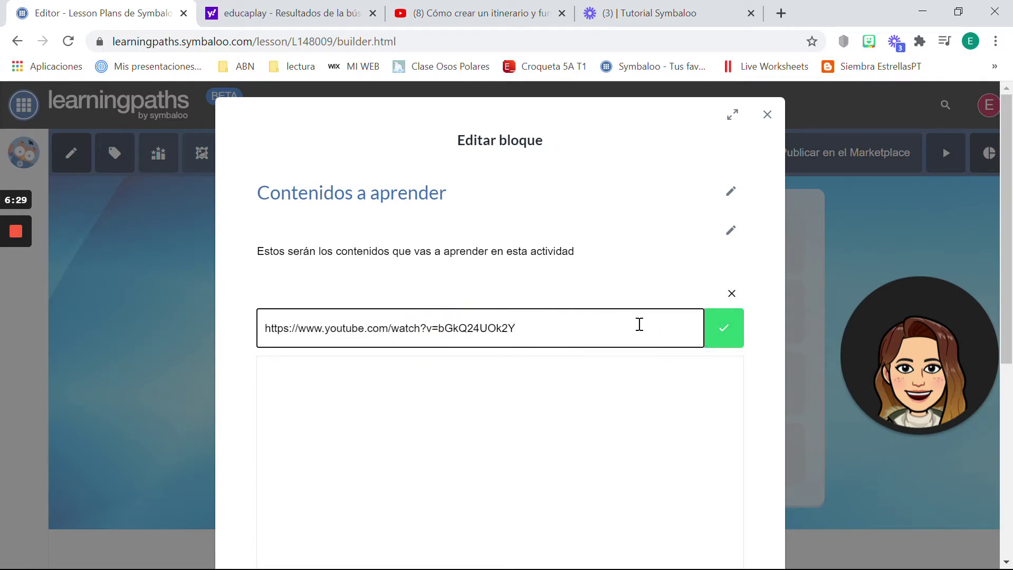
pyautogui.click(718, 333)
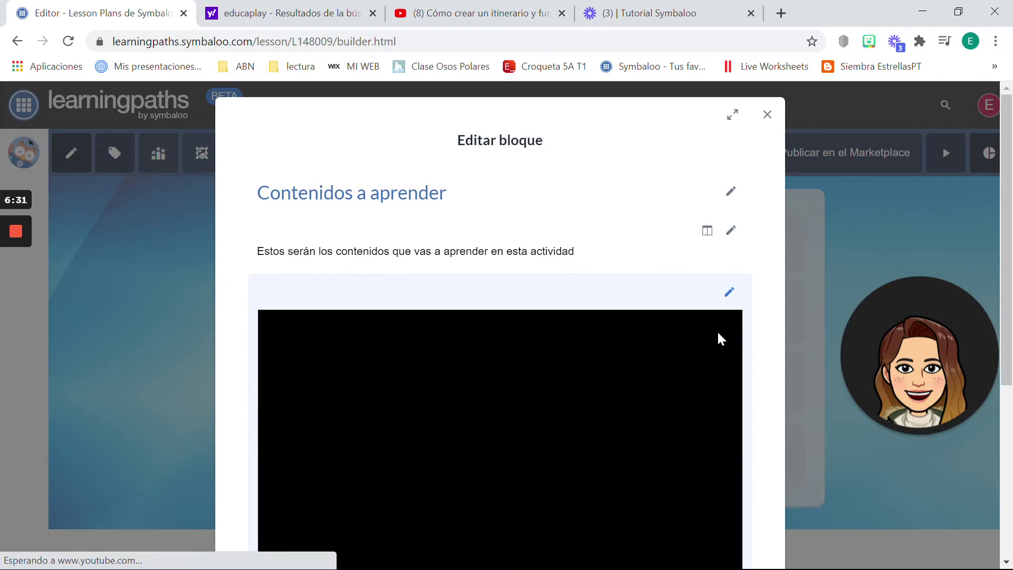
# Step: Check the embedded video and the question area, and save the block
pyautogui.scroll(-3, 718, 331)
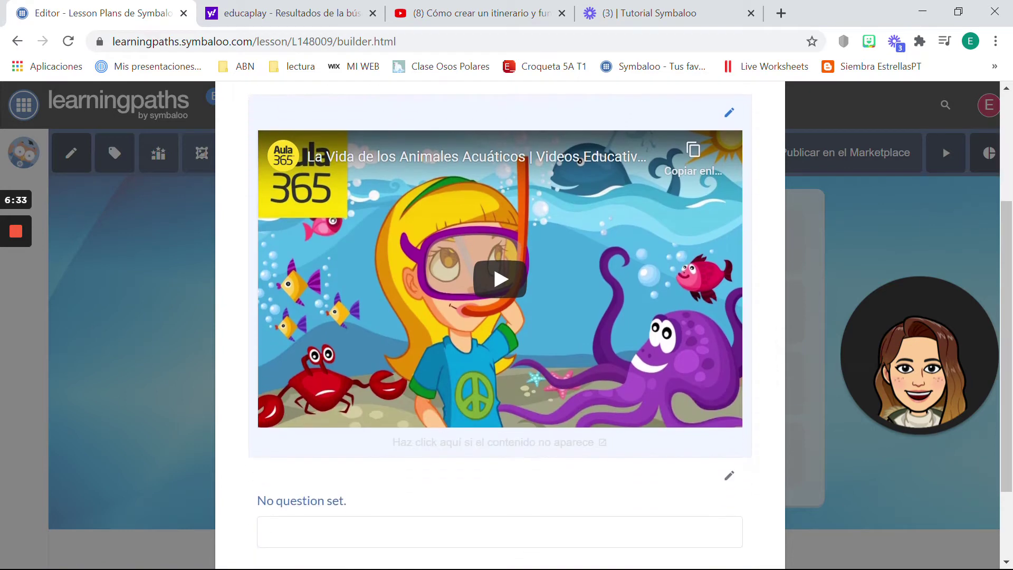
pyautogui.scroll(-2, 501, 316)
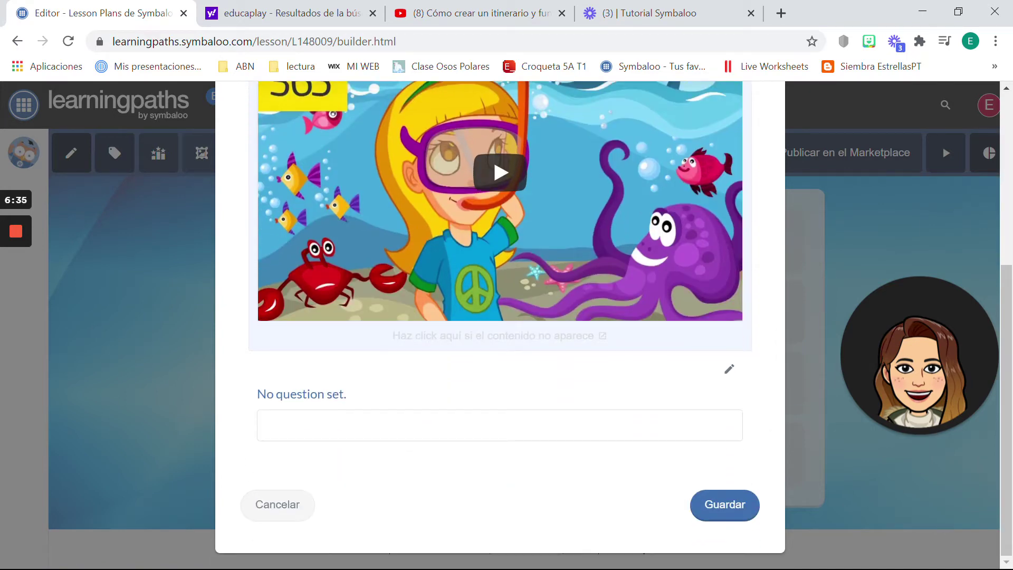
pyautogui.scroll(1, 500, 316)
pyautogui.scroll(-1, 500, 316)
pyautogui.press('Escape')
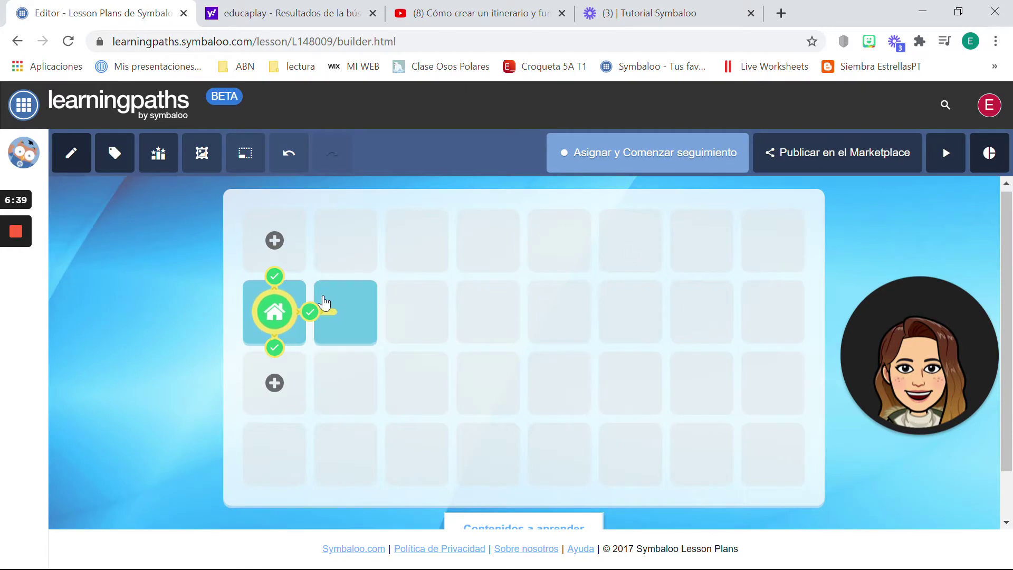
# Step: Extend the path from the home block to the adjacent cell and create a block there with its own resource
pyautogui.moveTo(312, 314); pyautogui.dragTo(348, 313)
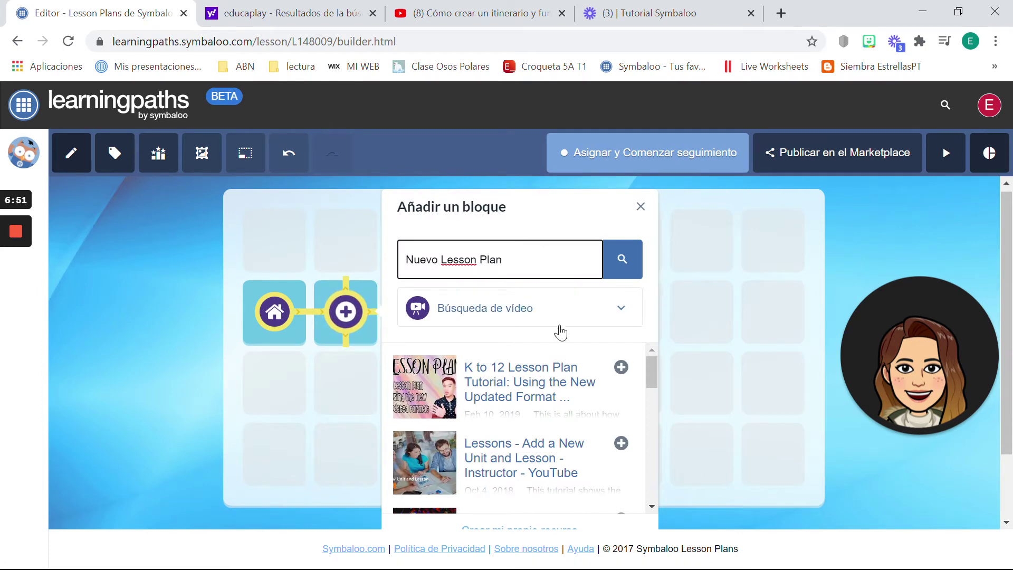
pyautogui.scroll(-4, 554, 369)
pyautogui.scroll(-2, 520, 396)
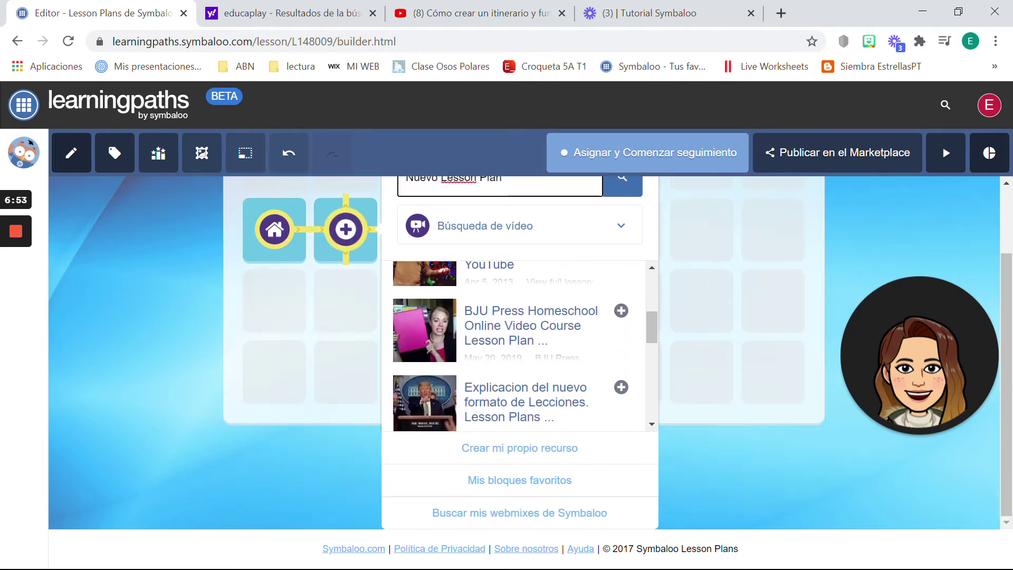
pyautogui.click(473, 448)
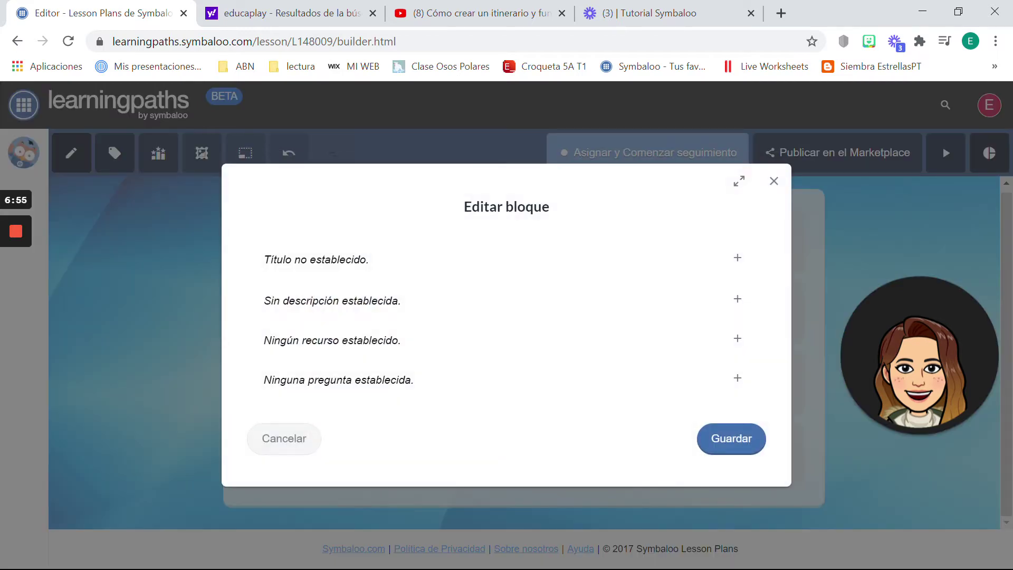
# Step: Title the new block "Los hábitat de los animales"
pyautogui.click(684, 268)
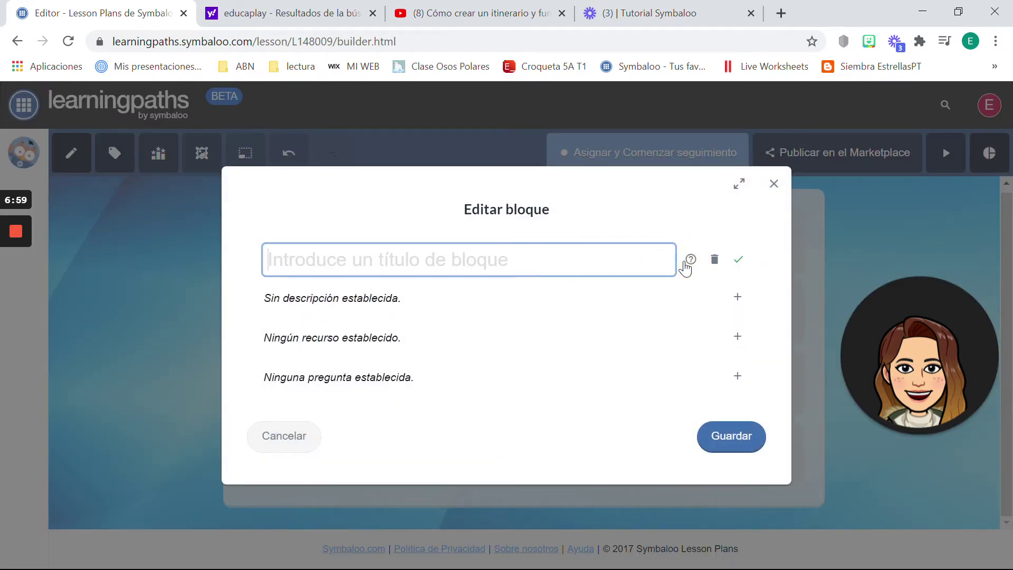
pyautogui.write('Lo')
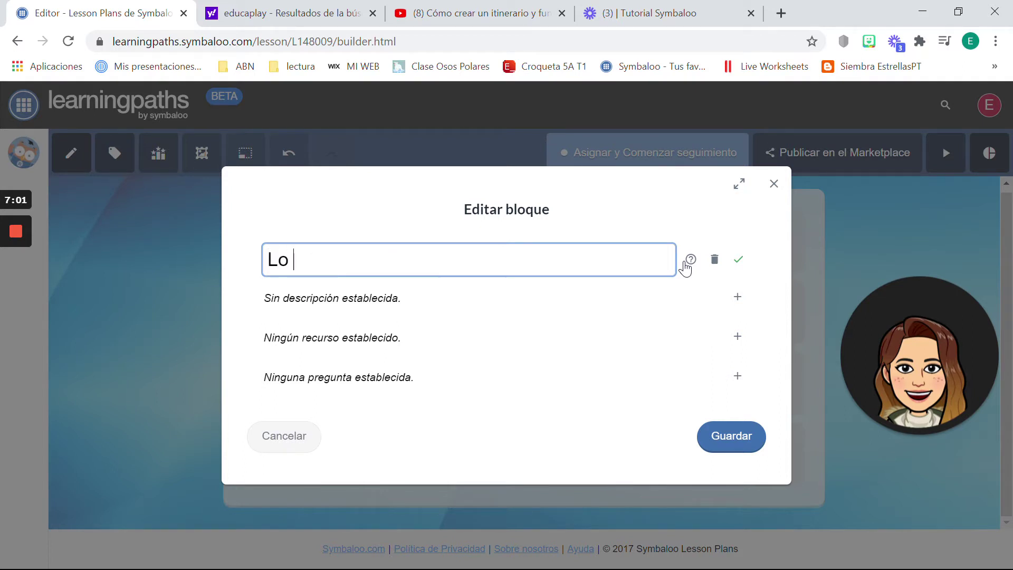
pyautogui.write('s hábitat')
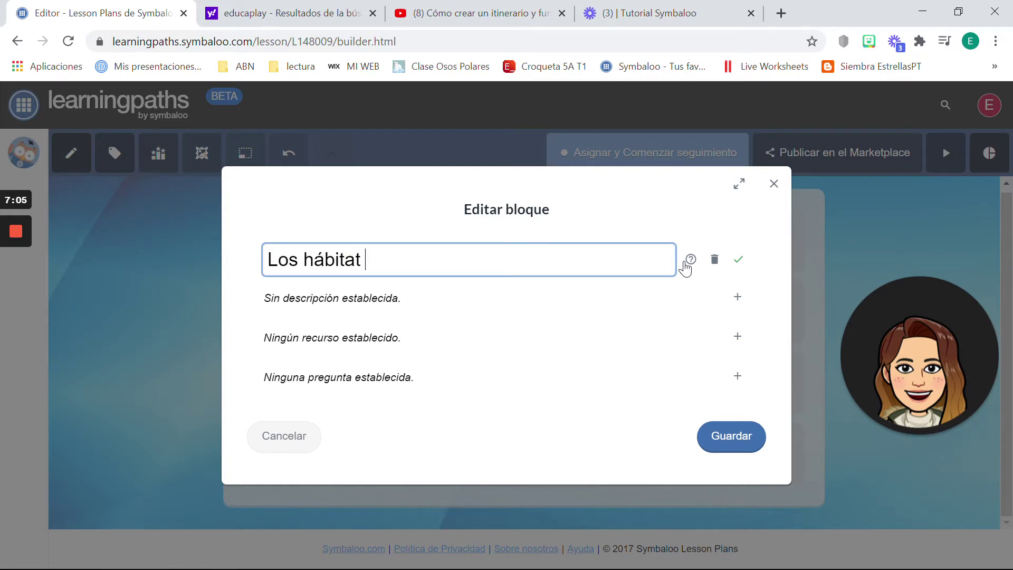
pyautogui.write(' de los animales')
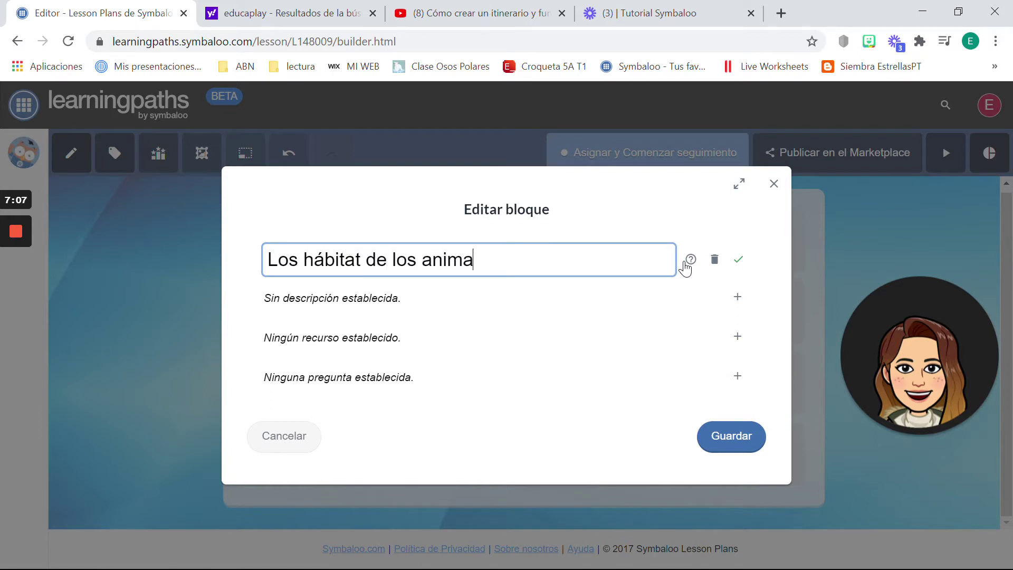
# Step: Leave the block's description empty and start a new embed as its resource
pyautogui.click(637, 298)
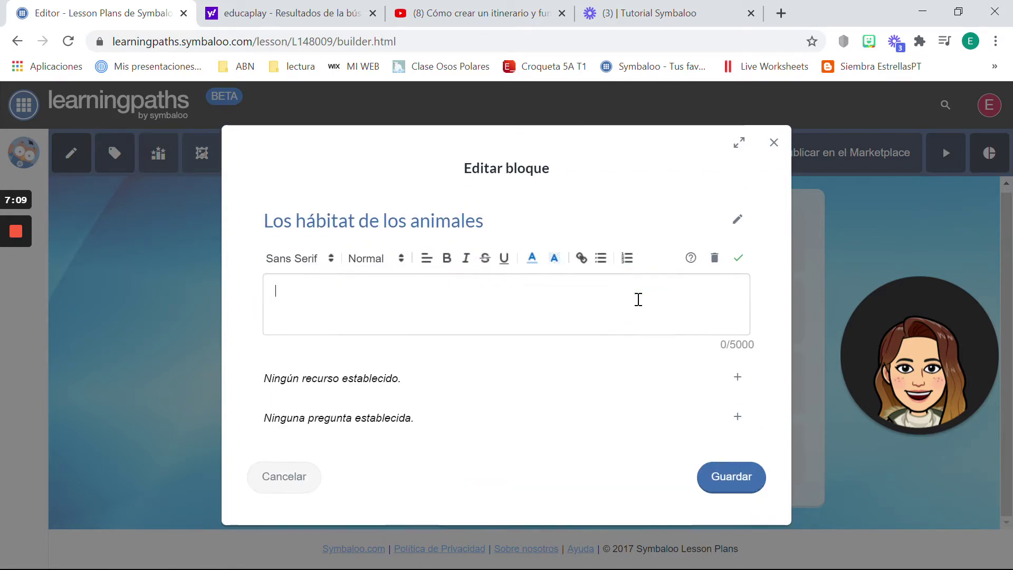
pyautogui.click(714, 379)
pyautogui.click(674, 322)
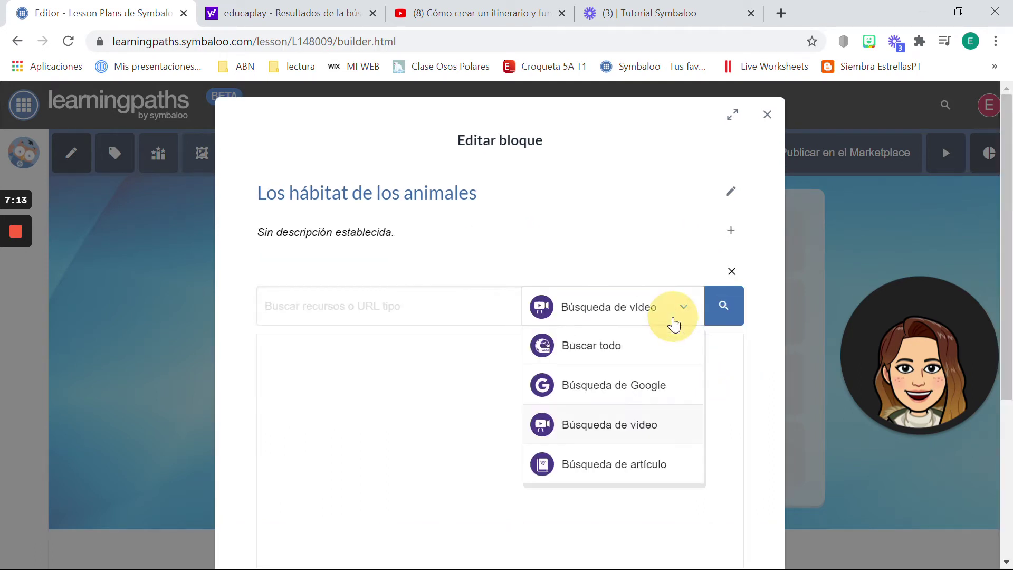
pyautogui.click(673, 321)
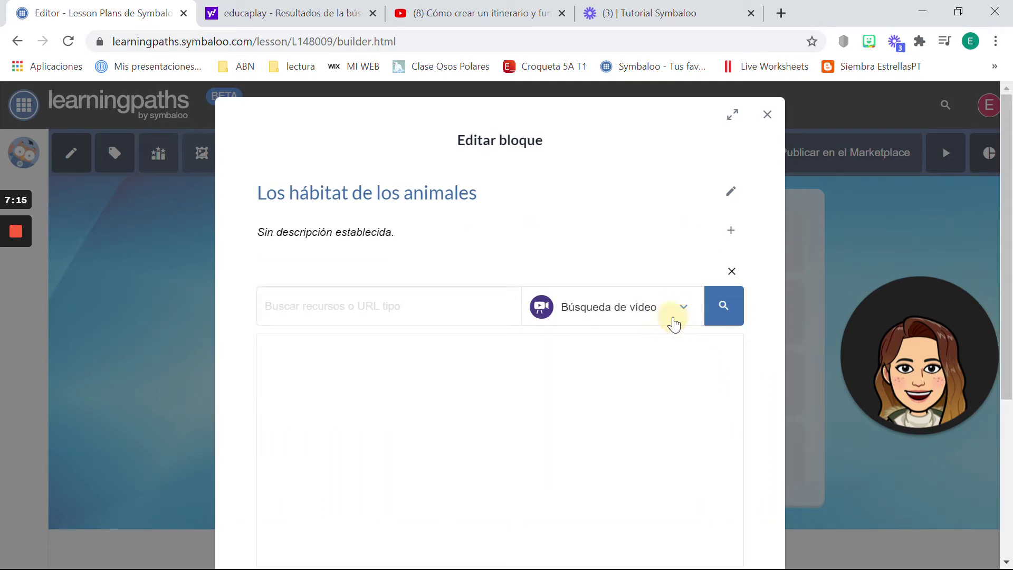
pyautogui.moveTo(1008, 228); pyautogui.dragTo(1004, 328)
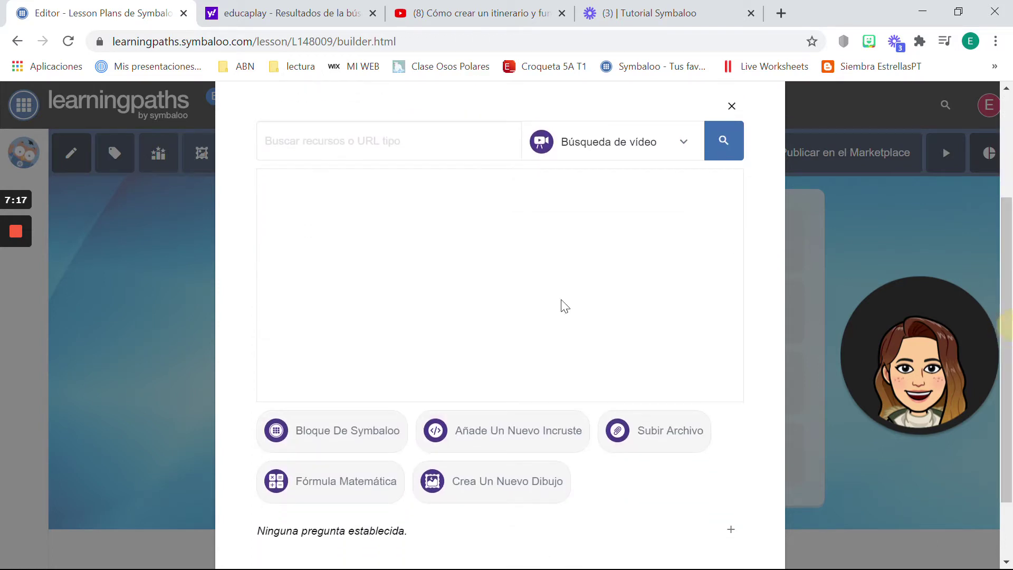
pyautogui.click(478, 443)
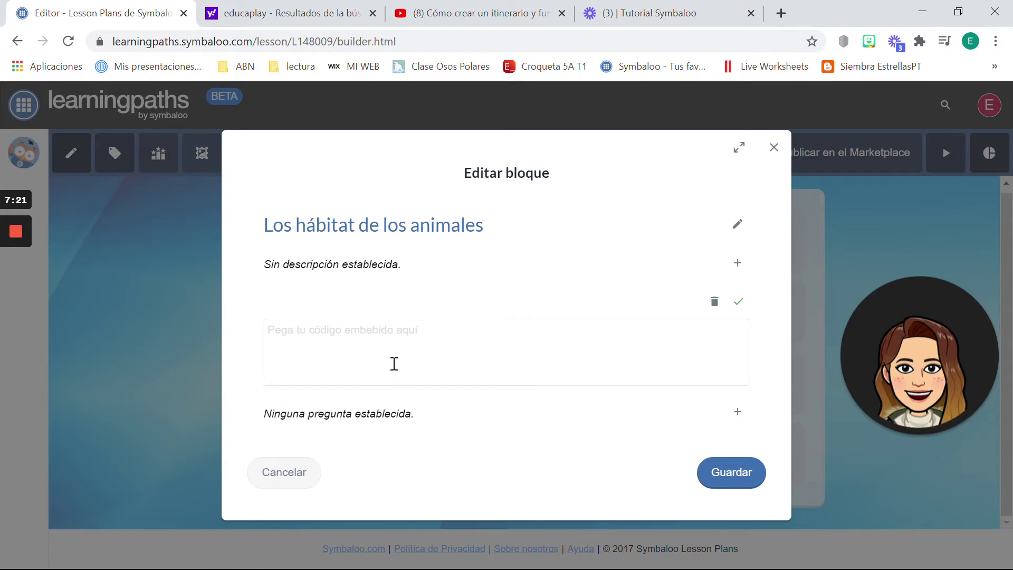
# Step: Open Genially in a new browser tab and sign in with the saved account credentials
pyautogui.click(783, 13)
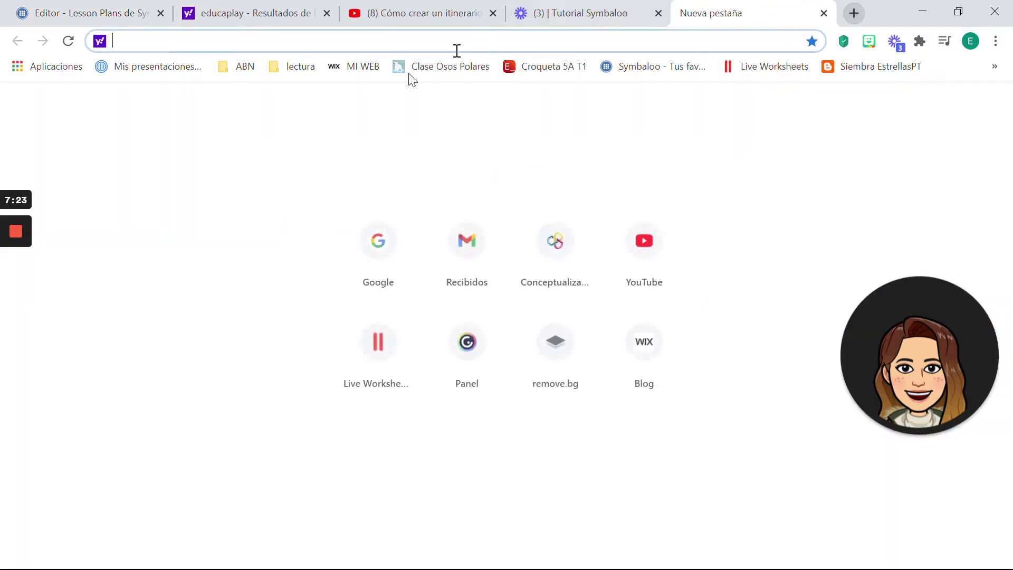
pyautogui.click(475, 352)
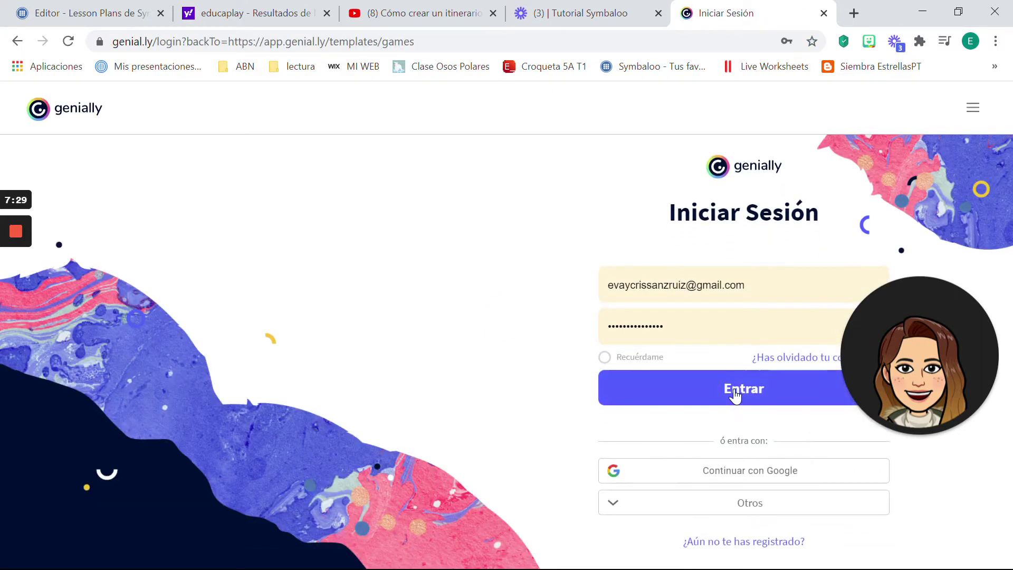
pyautogui.click(740, 401)
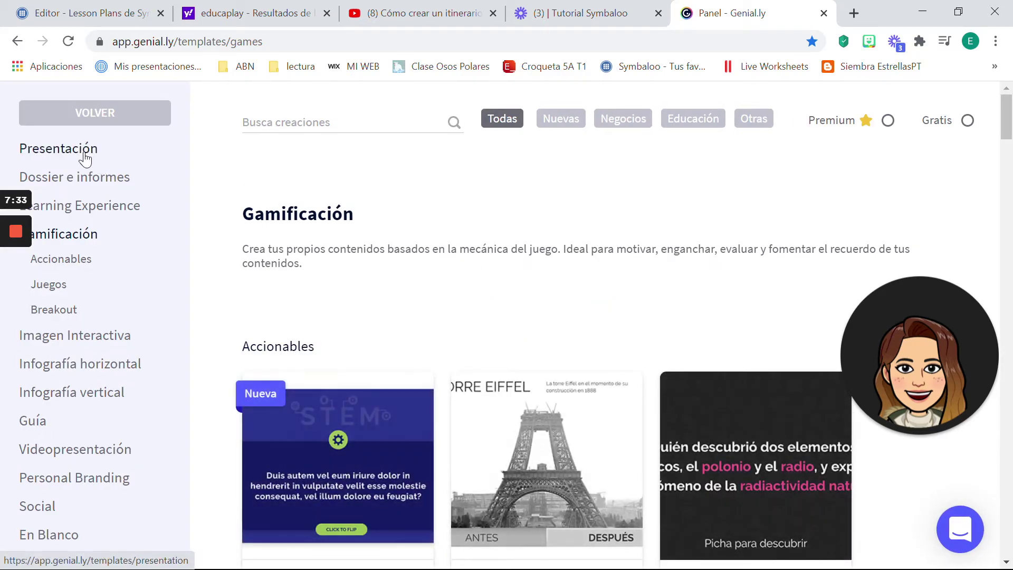
# Step: Go to the Genially creations and open the personal folder containing the HÁBITAT DEL MAR presentation
pyautogui.click(104, 120)
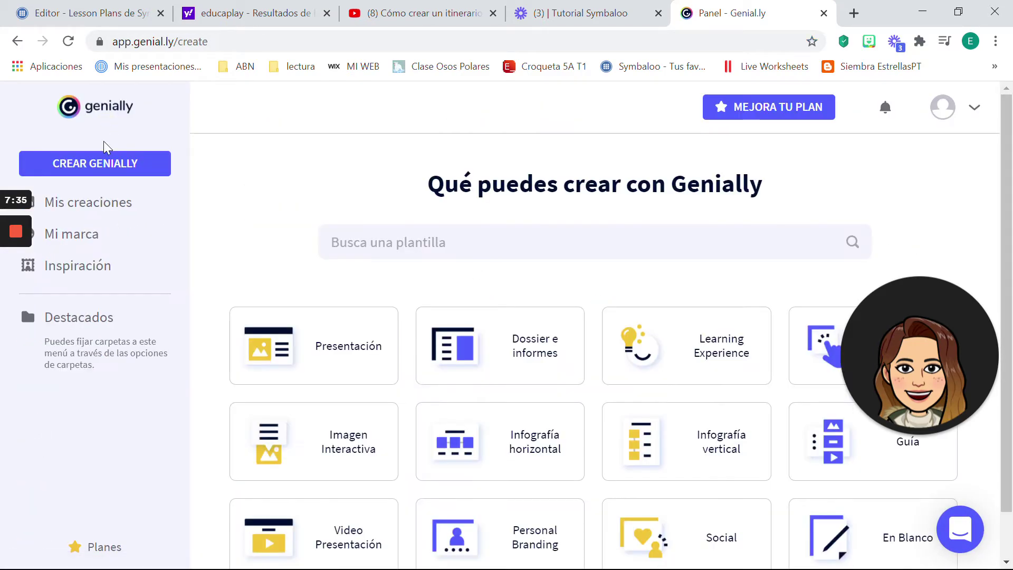
pyautogui.click(96, 207)
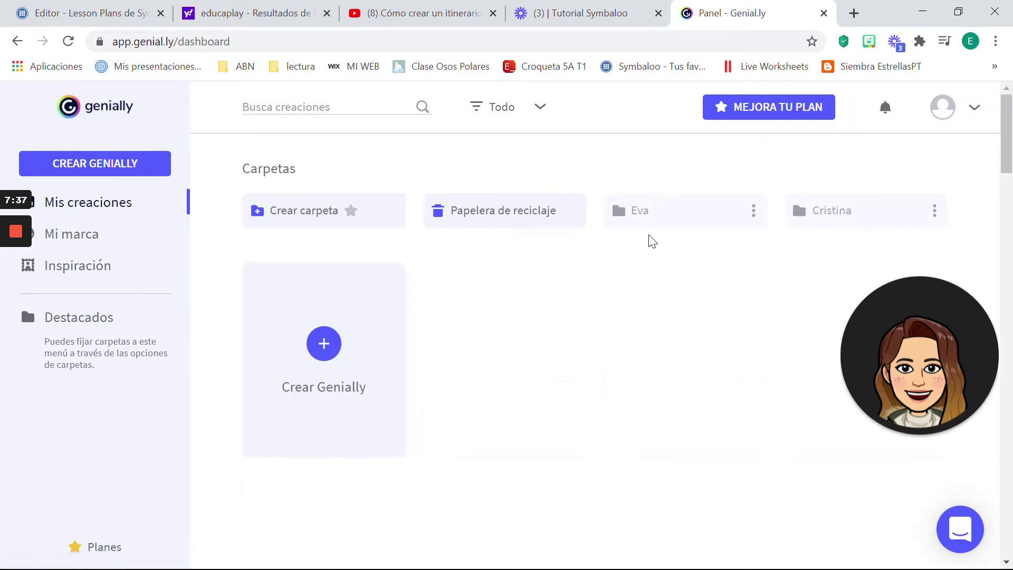
pyautogui.click(677, 219)
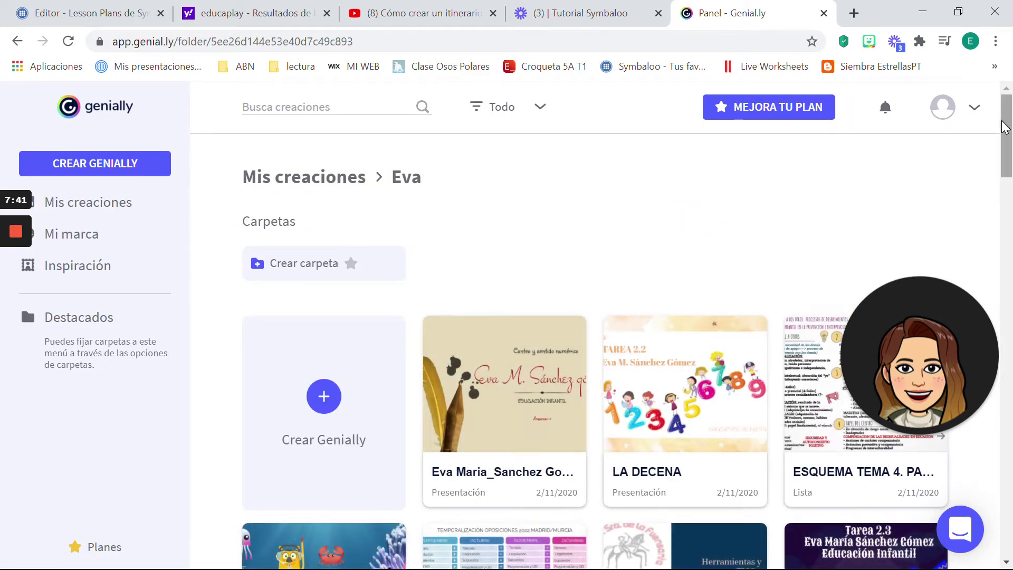
pyautogui.moveTo(1006, 126); pyautogui.dragTo(998, 159)
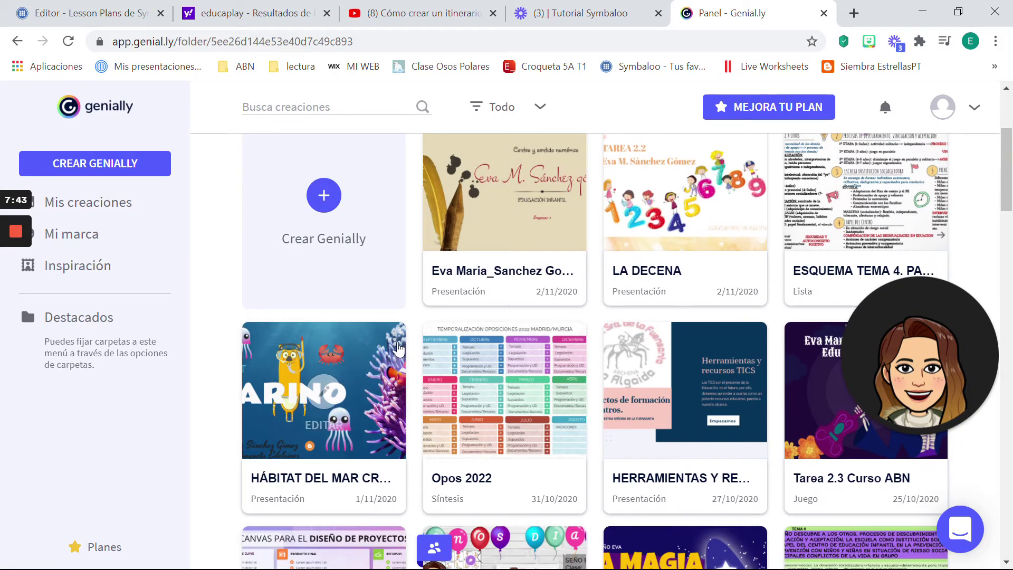
# Step: Copy the iframe embed code of the HÁBITAT DEL MAR presentation
pyautogui.click(365, 342)
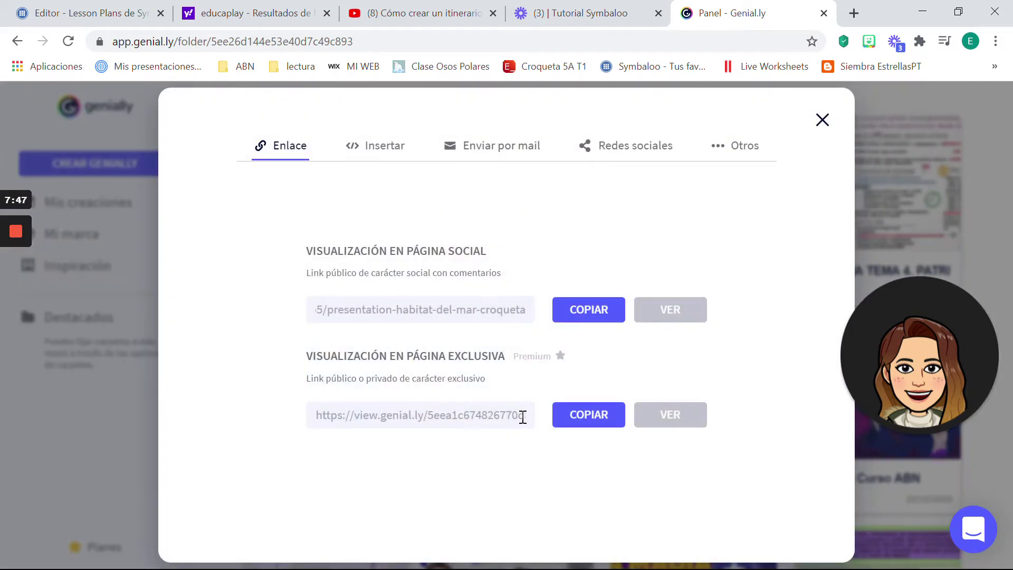
pyautogui.click(366, 153)
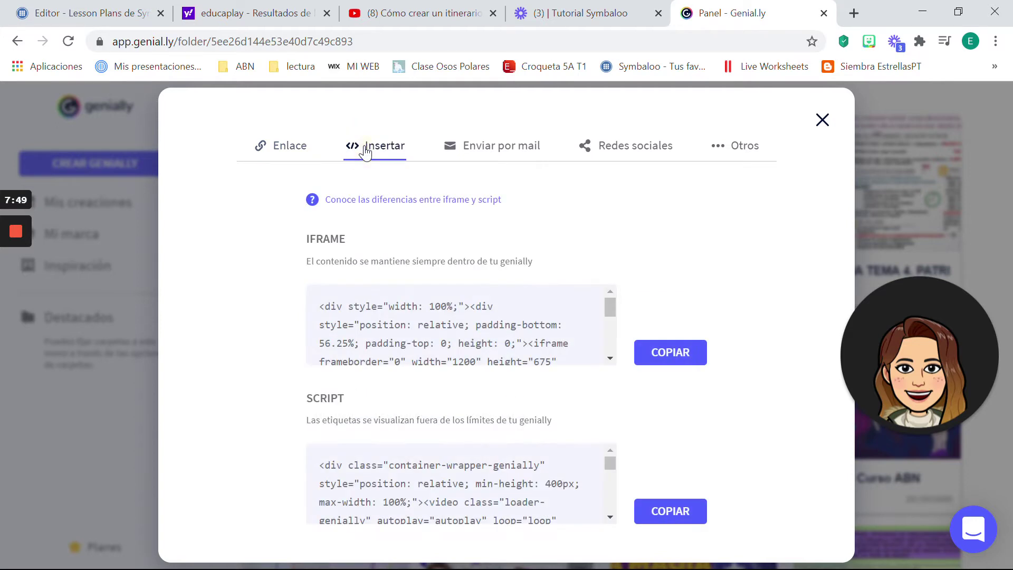
pyautogui.click(664, 360)
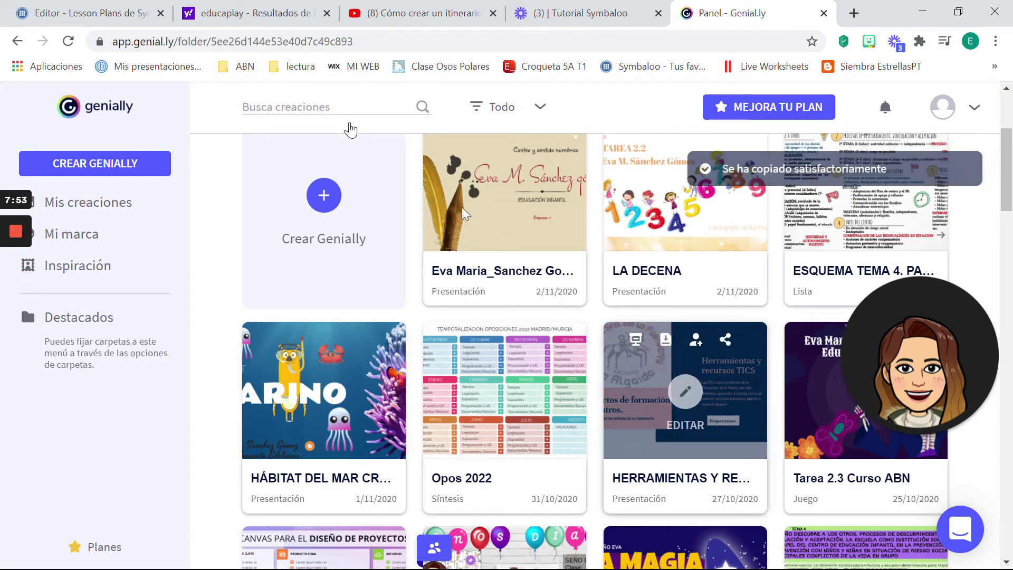
# Step: Return to the Symbaloo editor, paste the copied iframe code as the block's embedded resource and save the block
pyautogui.click(138, 15)
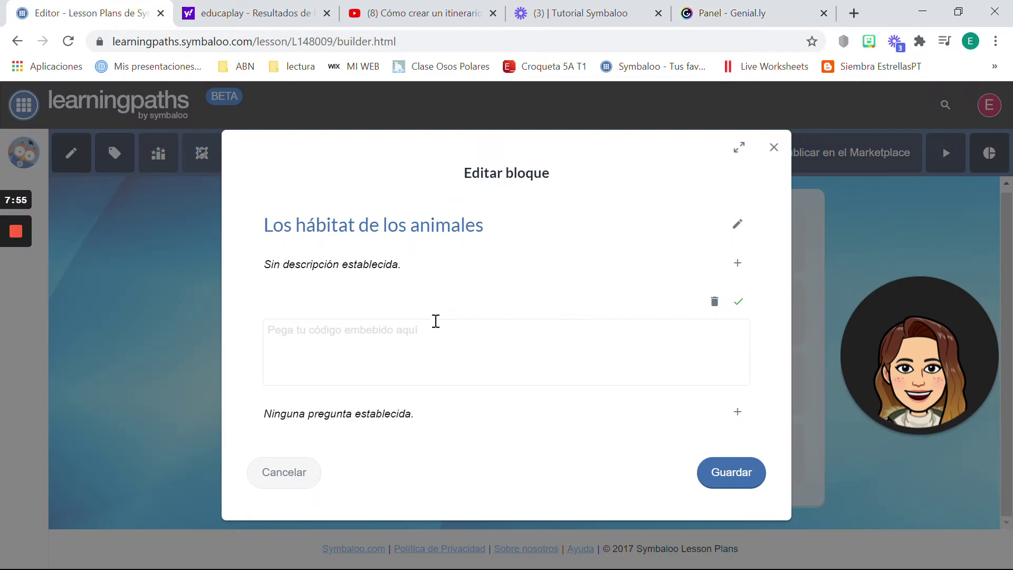
pyautogui.click(434, 323)
pyautogui.write('<div style="width: 100%;"><div style="position: relative; padding-bottom: 56.25%; padding-top: 0; height: 0;"><iframe frameborder="0" width="1200" height="675" style="position: absolute; top: 0; left: 0; width: 100%; height: 100%;" src="https://view.genial.ly/5eea1c674826770d847e28b5" type="text/html" allowscriptaccess="always" allowfullscreen="true" scrolling="yes" allownetworking="all"> </iframe> </div> </div>')
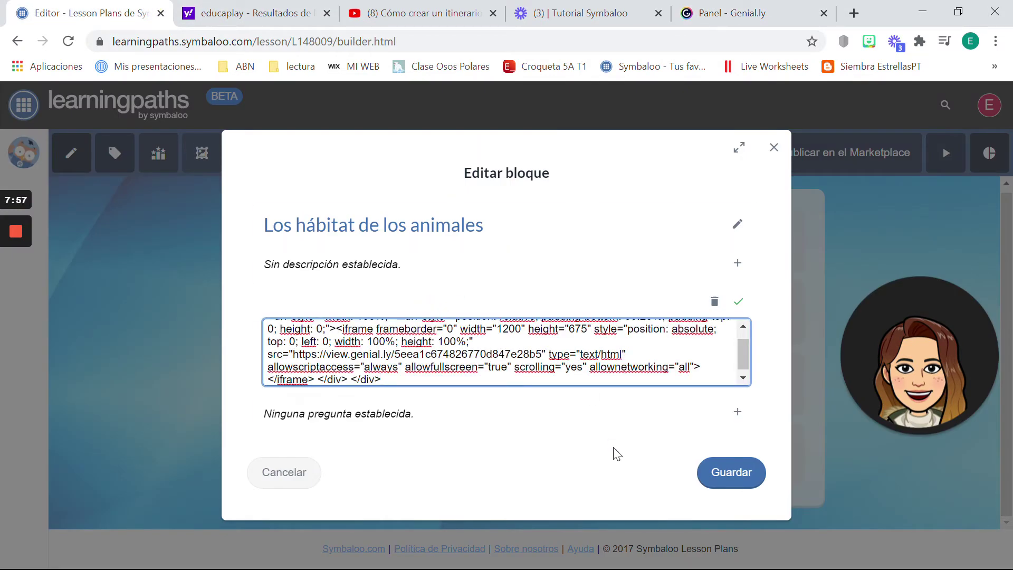
pyautogui.click(714, 472)
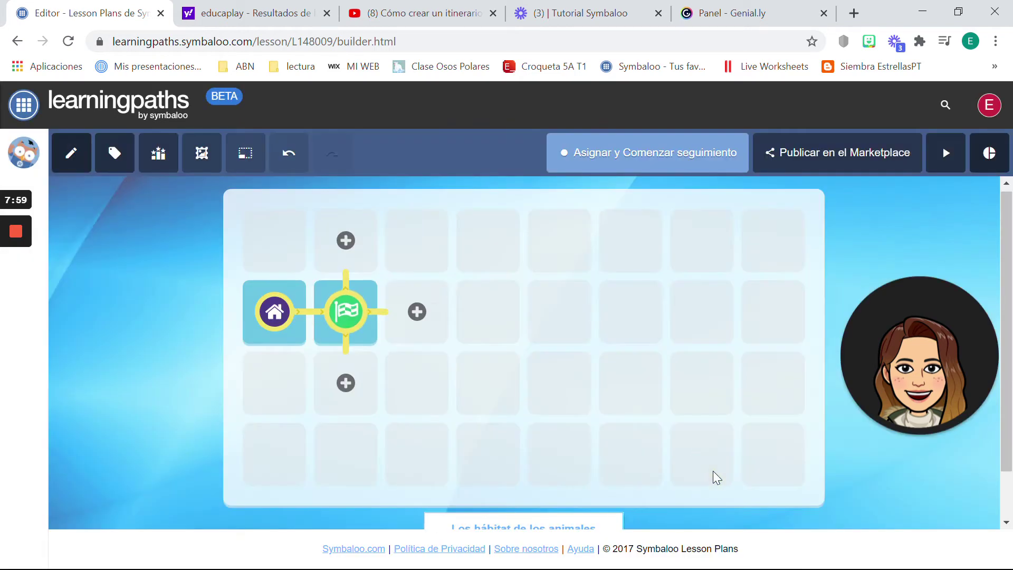
# Step: Reopen the "Los hábitat de los animales" block, add the HÁBITAT DEL MAR Genially presentation as its resource and save it
pyautogui.click(352, 317)
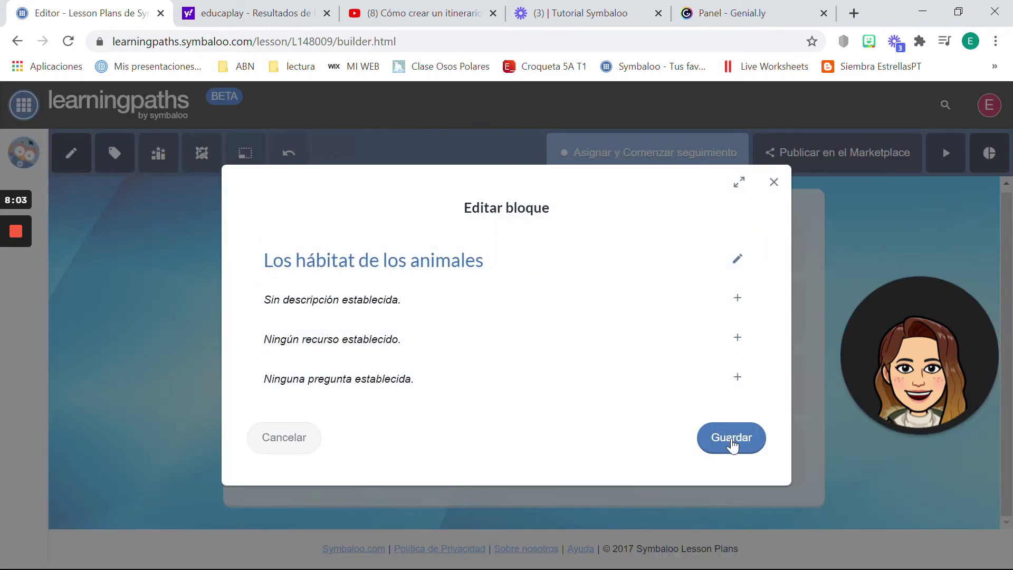
pyautogui.click(431, 335)
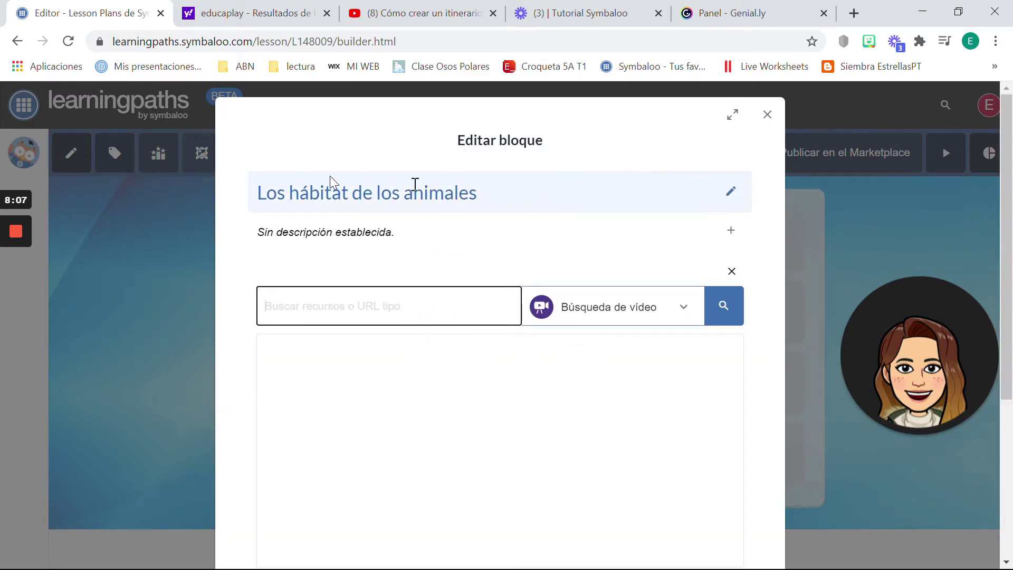
pyautogui.click(16, 296)
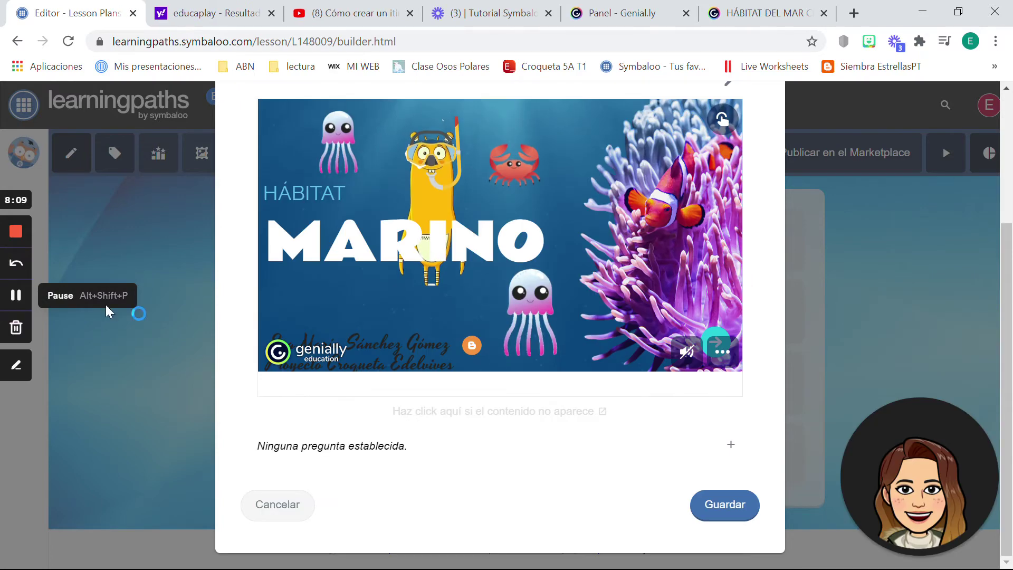
pyautogui.click(716, 504)
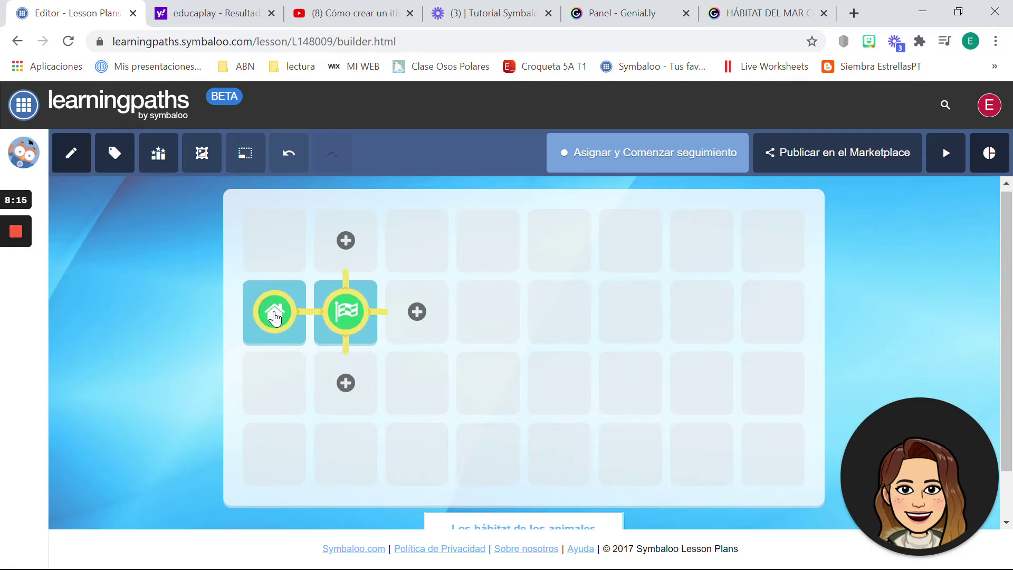
# Step: Open the home block "Contenidos a aprender" and delete its YouTube video resource
pyautogui.click(273, 316)
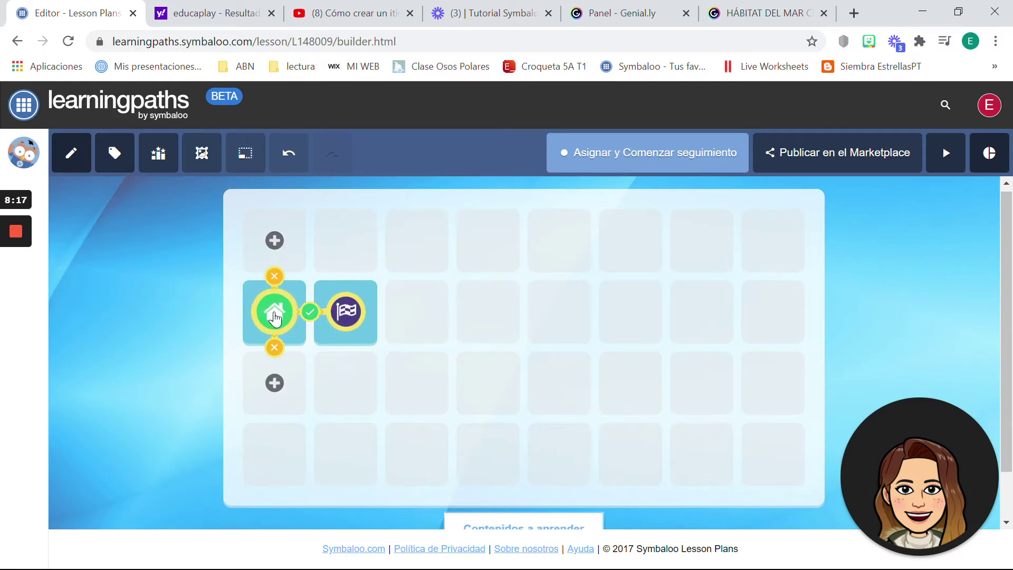
pyautogui.click(274, 316)
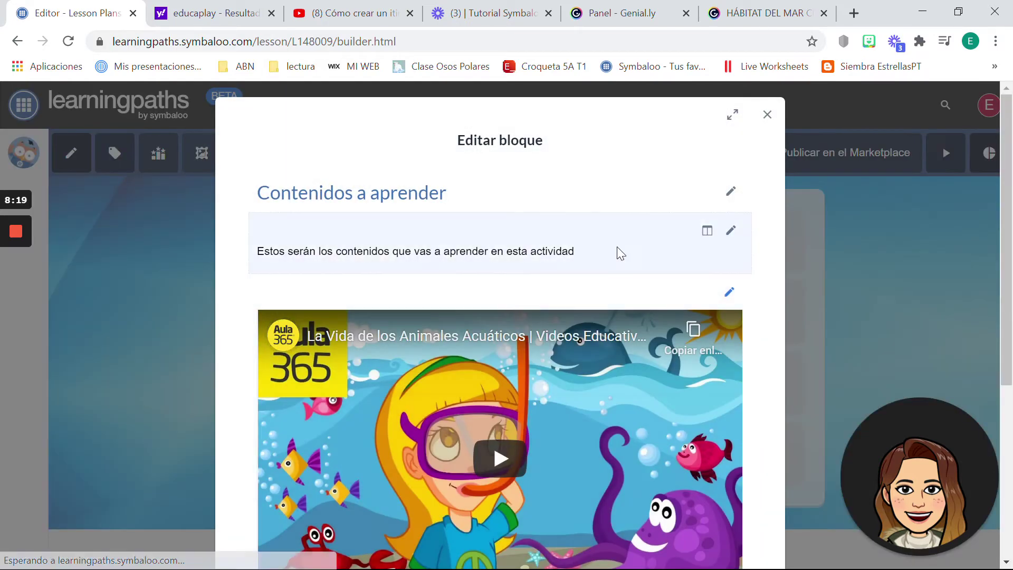
pyautogui.click(729, 292)
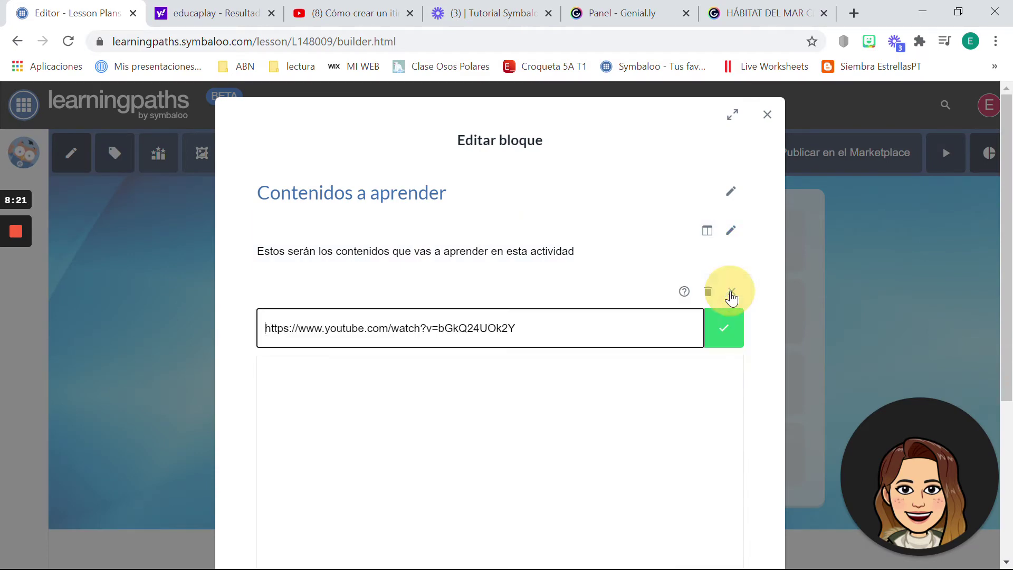
pyautogui.click(709, 293)
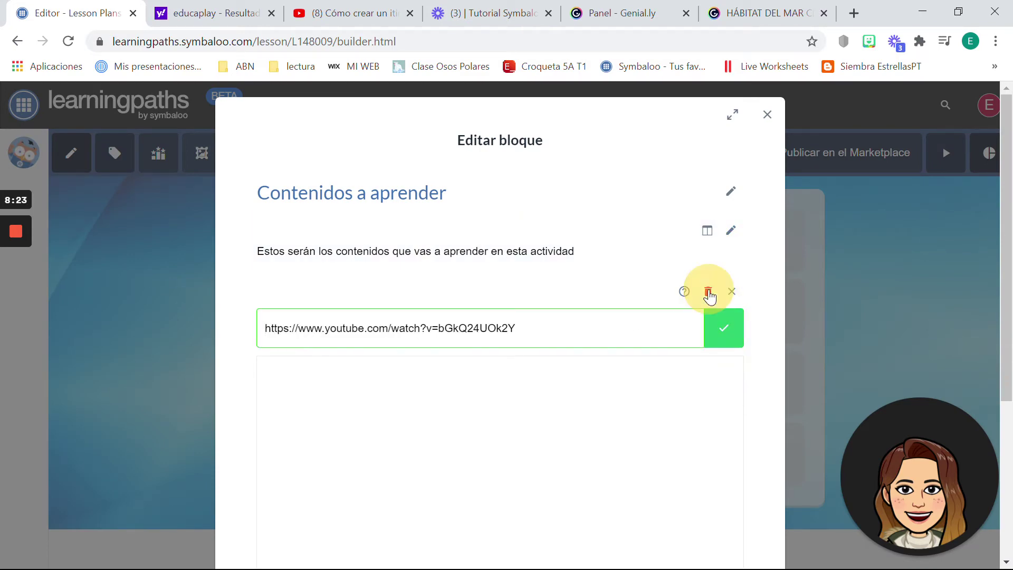
# Step: Extend the block's description with the lines "* Aprender los animales del mar." and "* Conocer las partes del cuerpo de los peces", and save the block
pyautogui.click(723, 233)
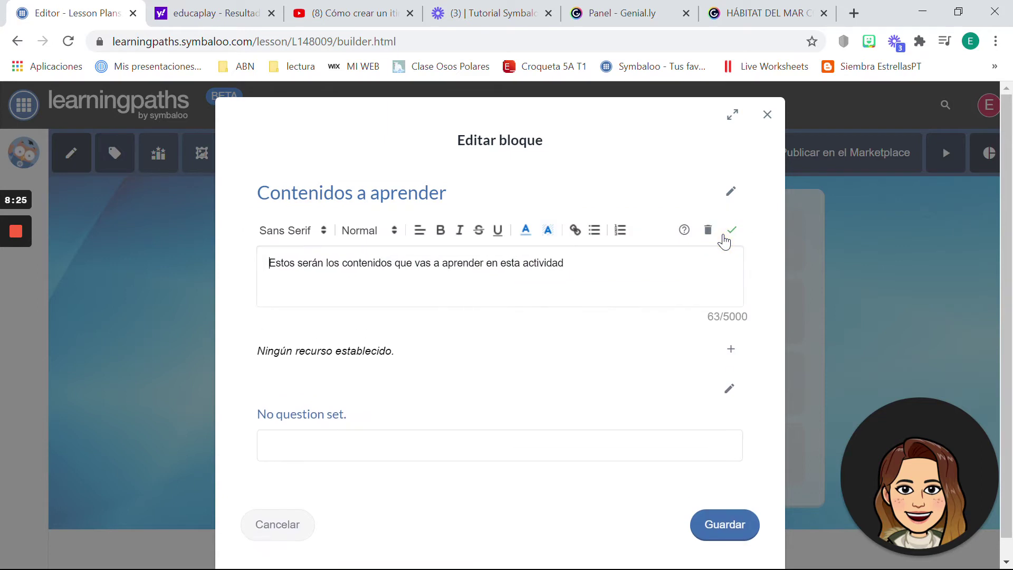
pyautogui.click(575, 265)
pyautogui.press('Return')
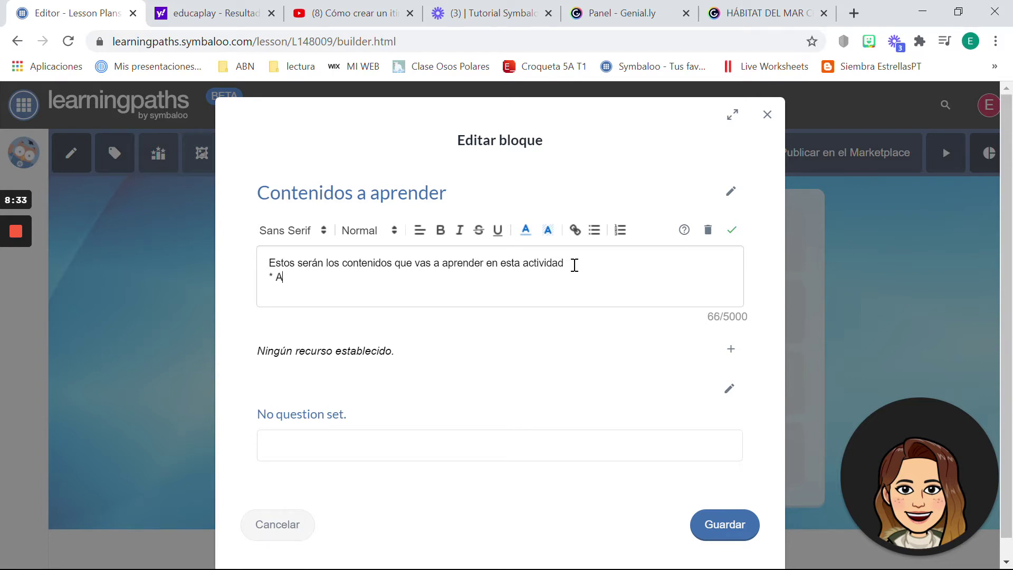
pyautogui.press('BackSpace')
pyautogui.press('BackSpace')
pyautogui.write('nder los animales del')
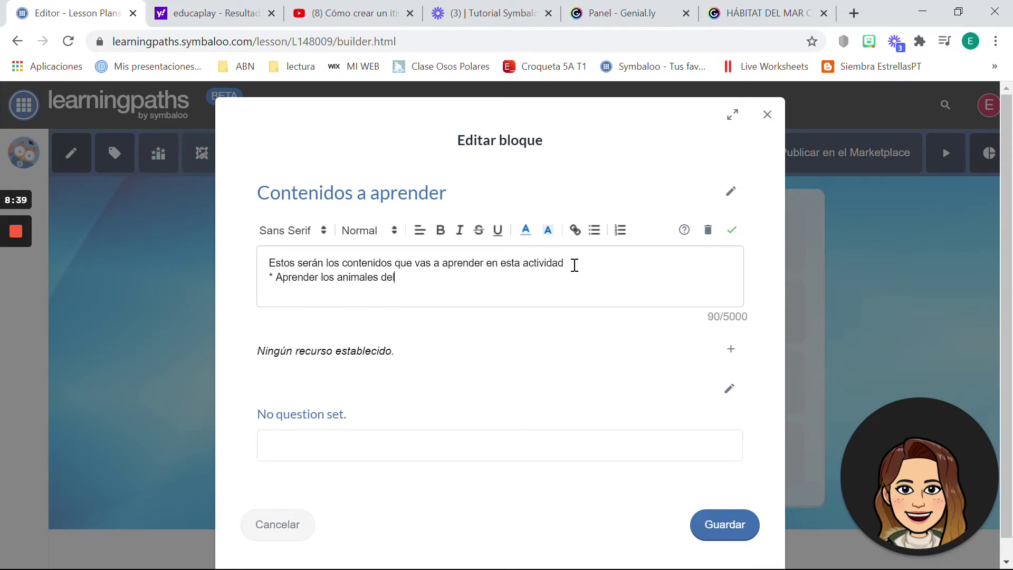
pyautogui.write(' mar.c')
pyautogui.press('Return')
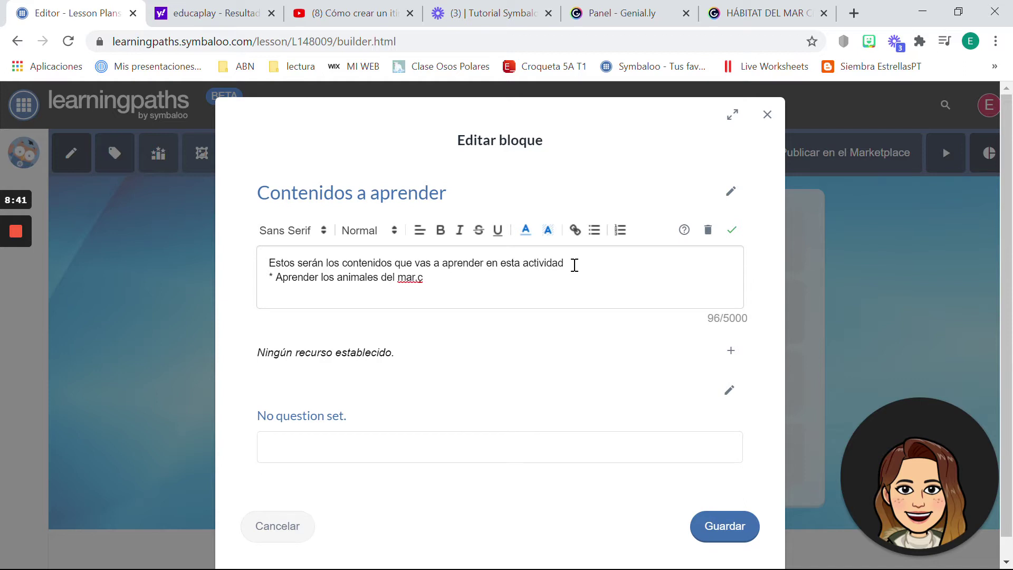
pyautogui.press('BackSpace')
pyautogui.press('BackSpace')
pyautogui.write('ç')
pyautogui.press('Return')
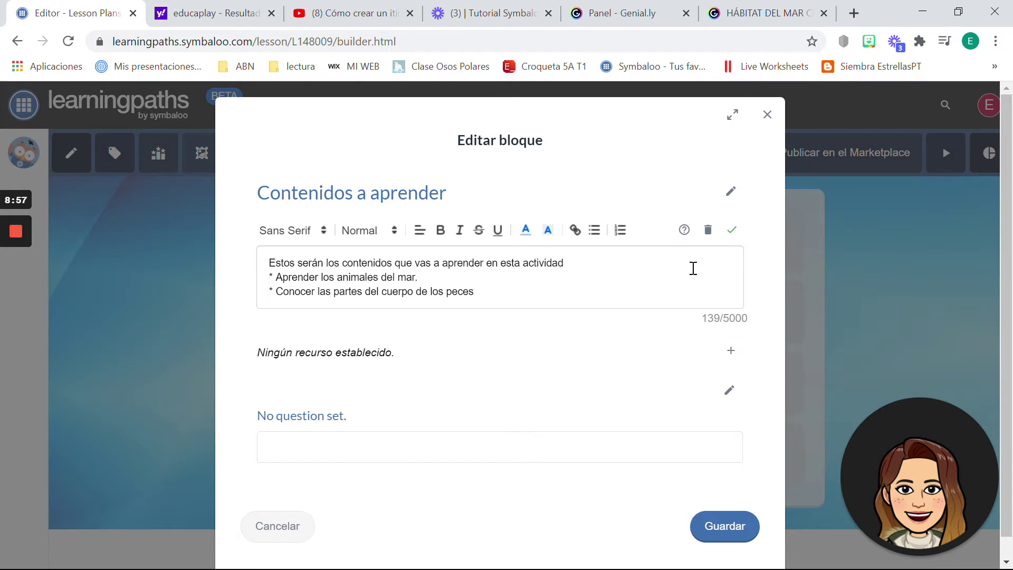
pyautogui.click(734, 531)
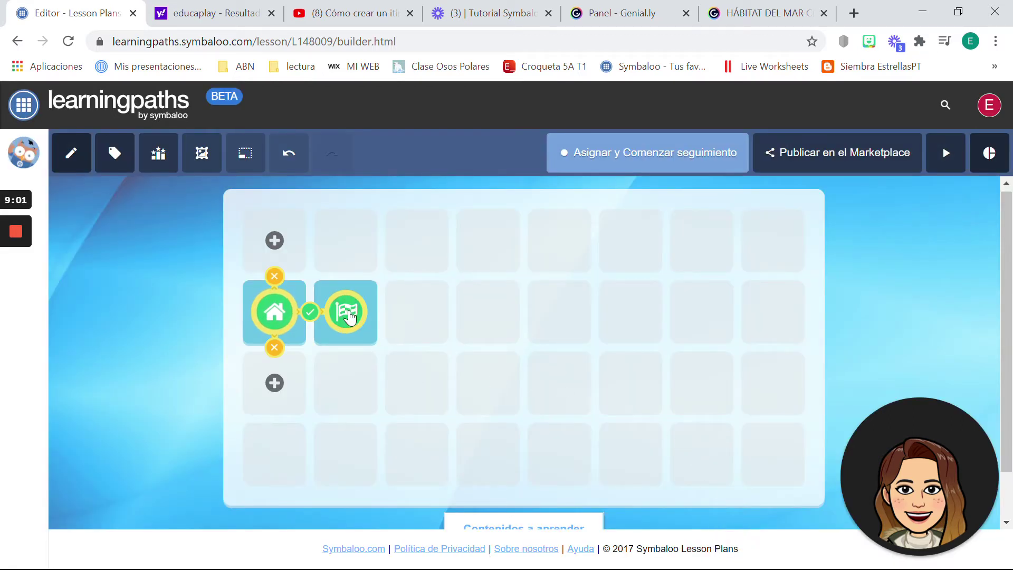
pyautogui.click(342, 320)
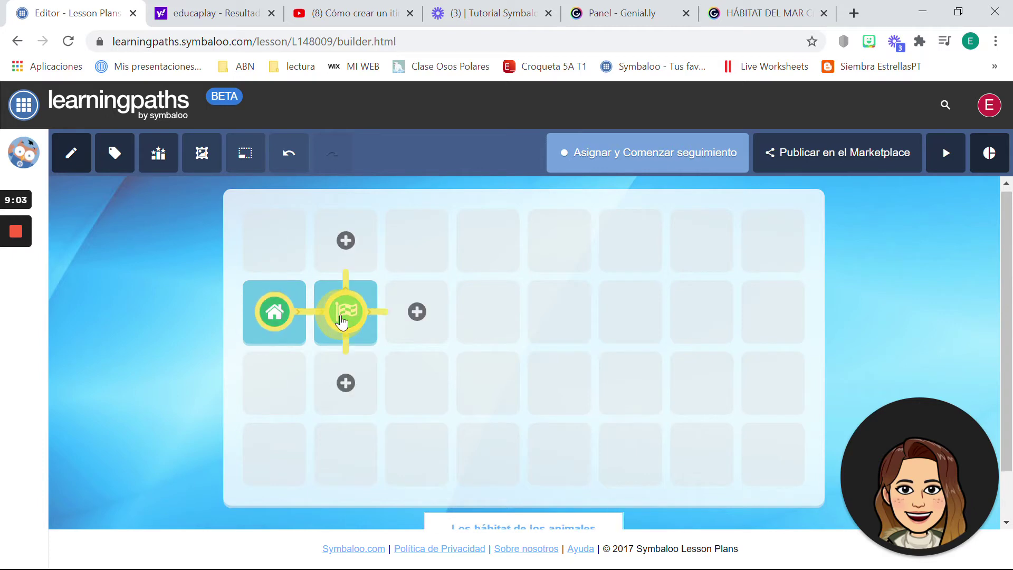
pyautogui.click(416, 311)
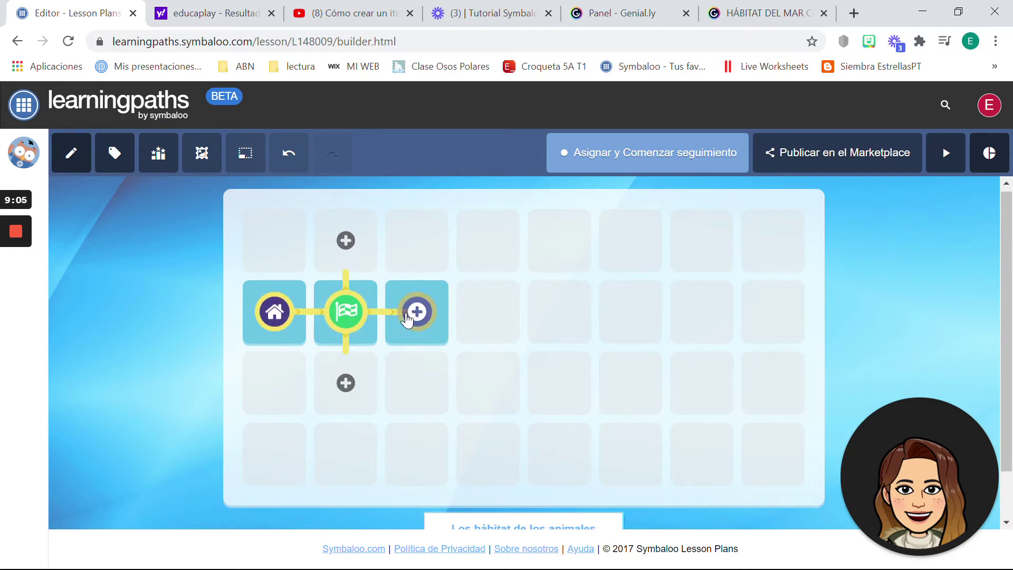
pyautogui.click(415, 316)
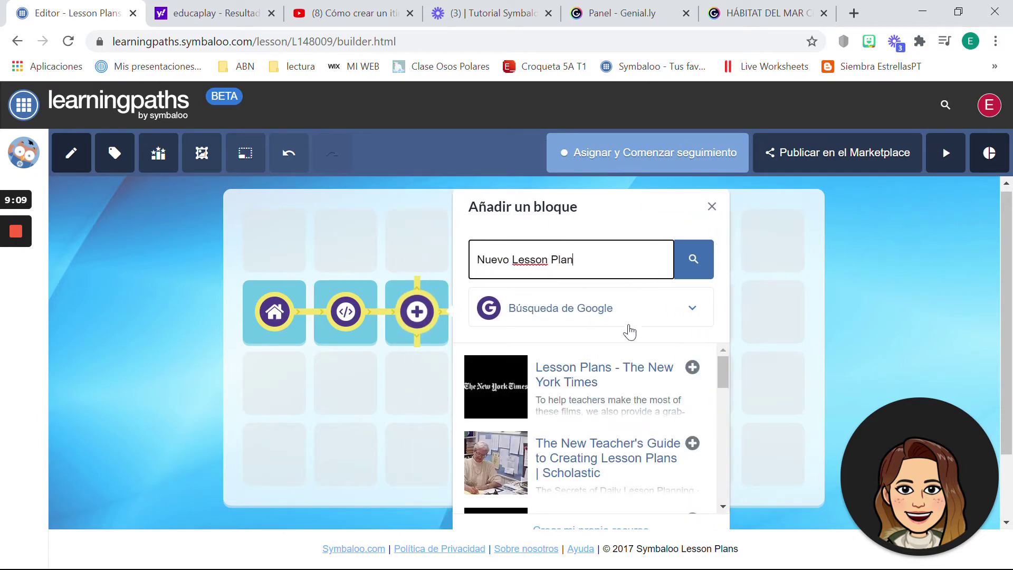
pyautogui.scroll(-3, 688, 389)
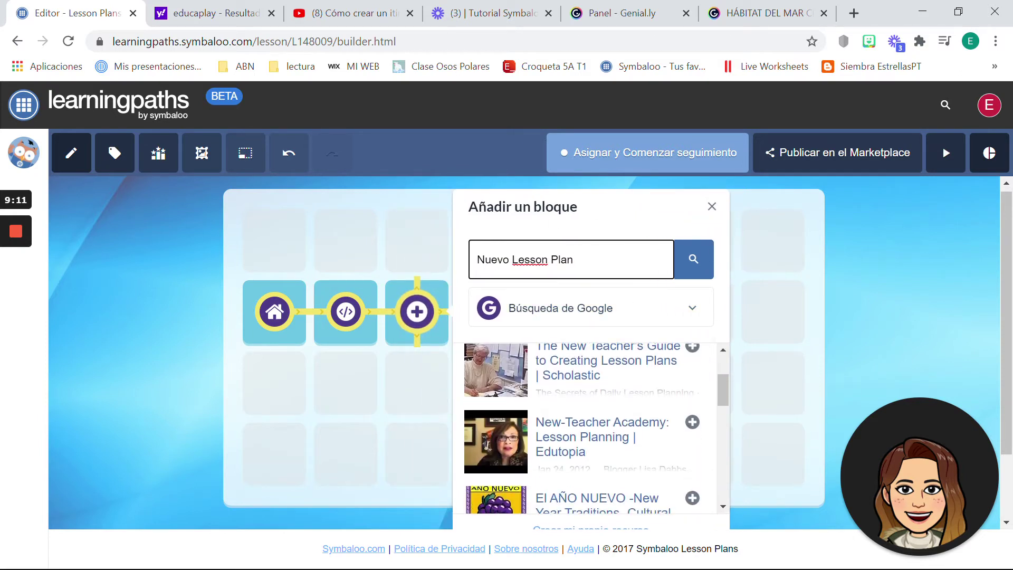
pyautogui.press('Escape')
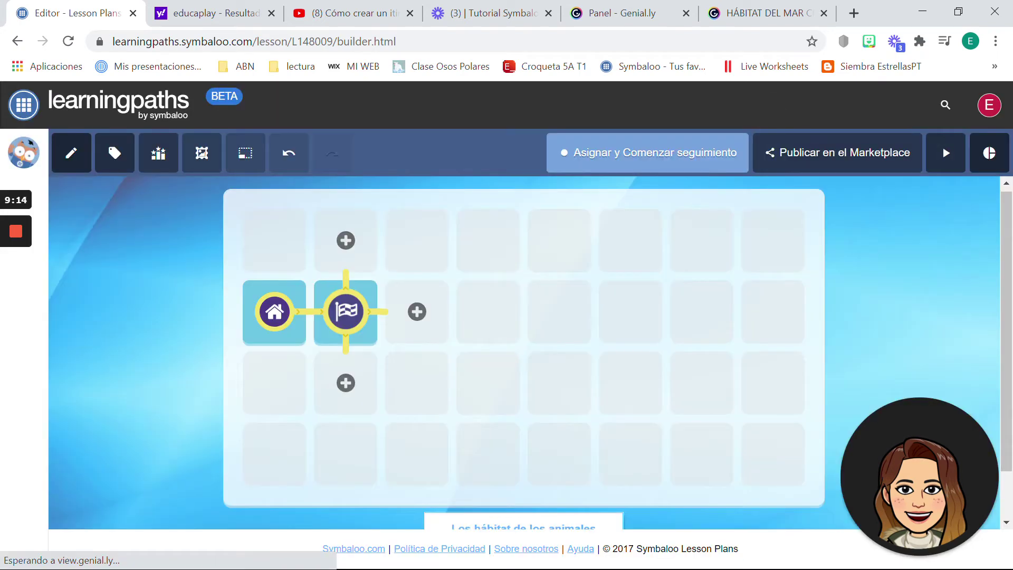
# Step: Add a block with its own custom resource directly after "Los hábitat de los animales" and title it "Las medusas"
pyautogui.click(417, 311)
pyautogui.click(417, 311)
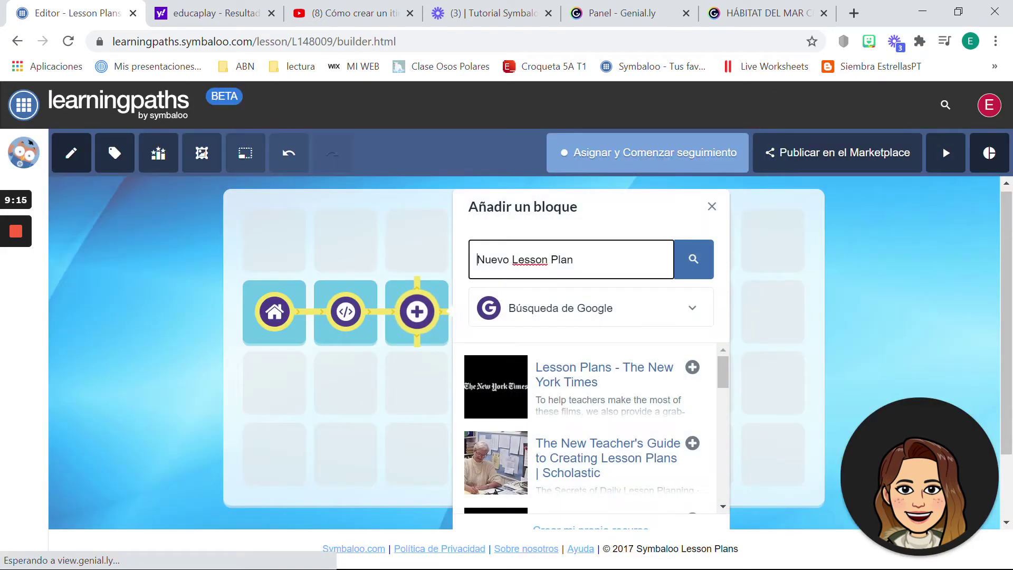
pyautogui.scroll(-3, 591, 369)
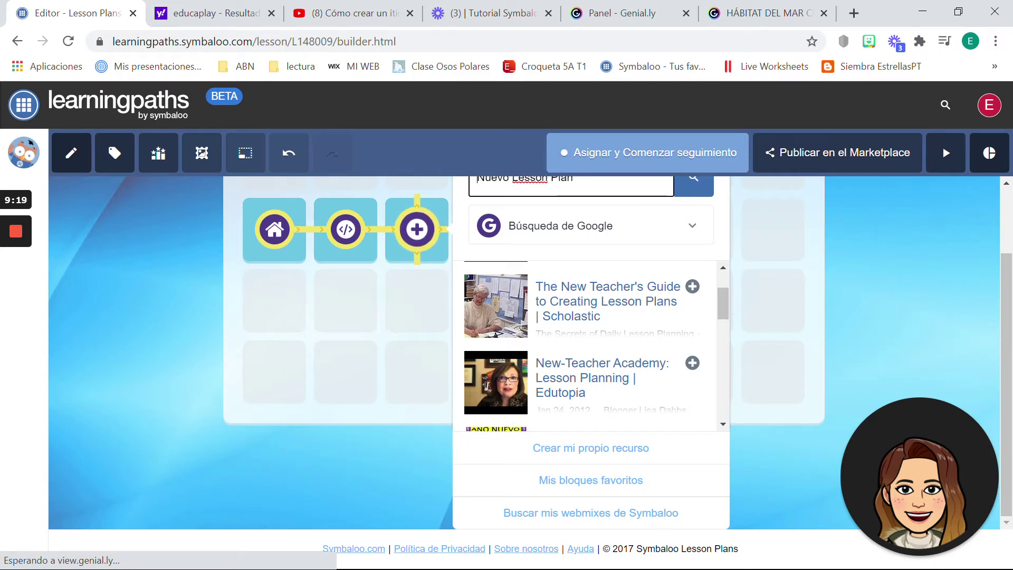
pyautogui.scroll(1, 591, 346)
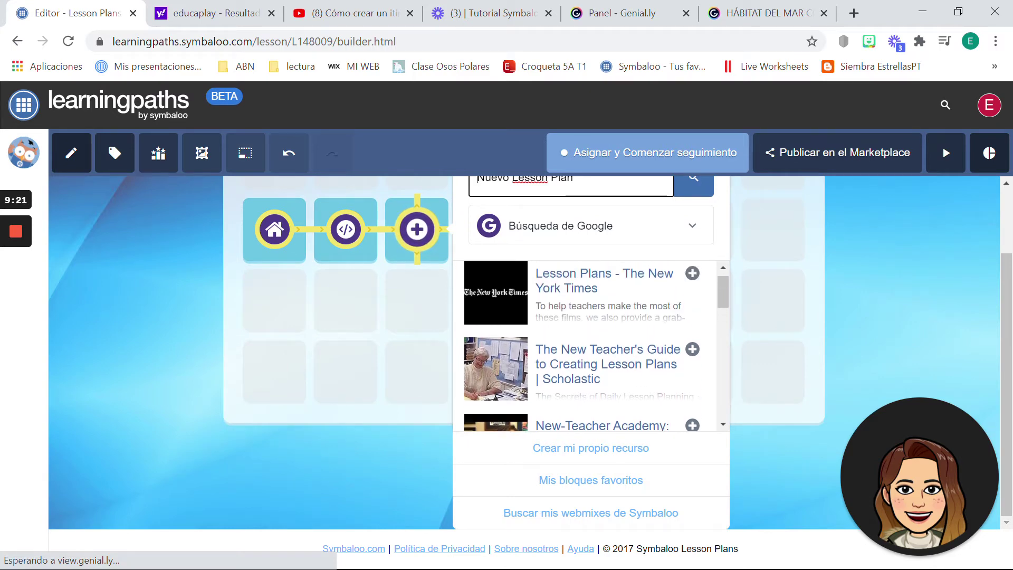
pyautogui.click(591, 448)
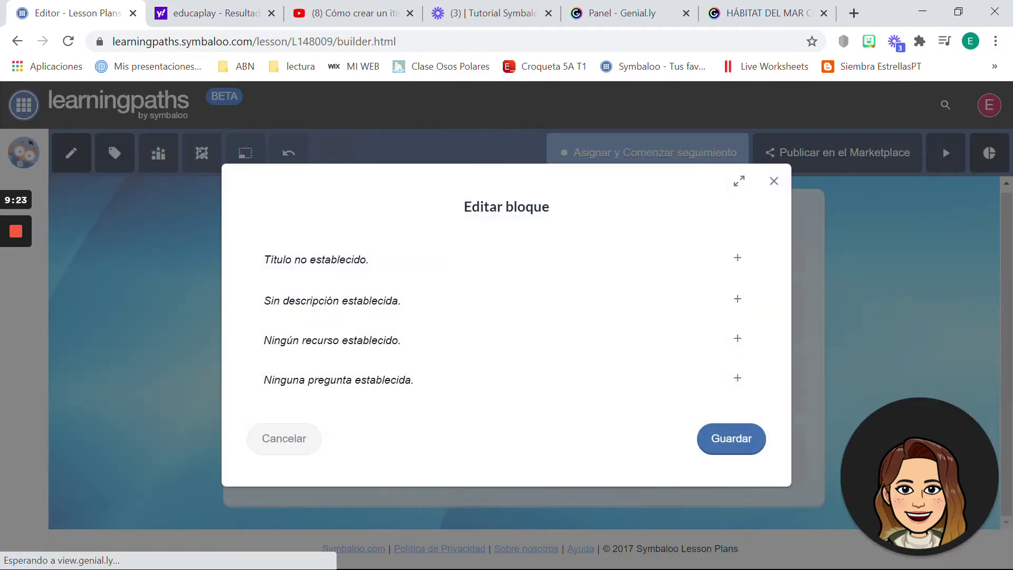
pyautogui.click(316, 259)
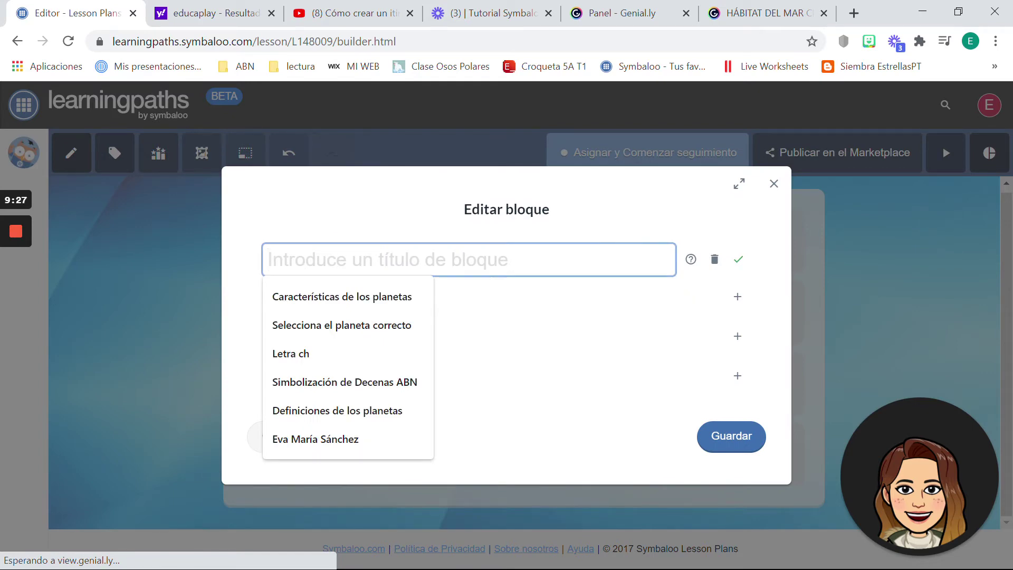
pyautogui.write('Las me')
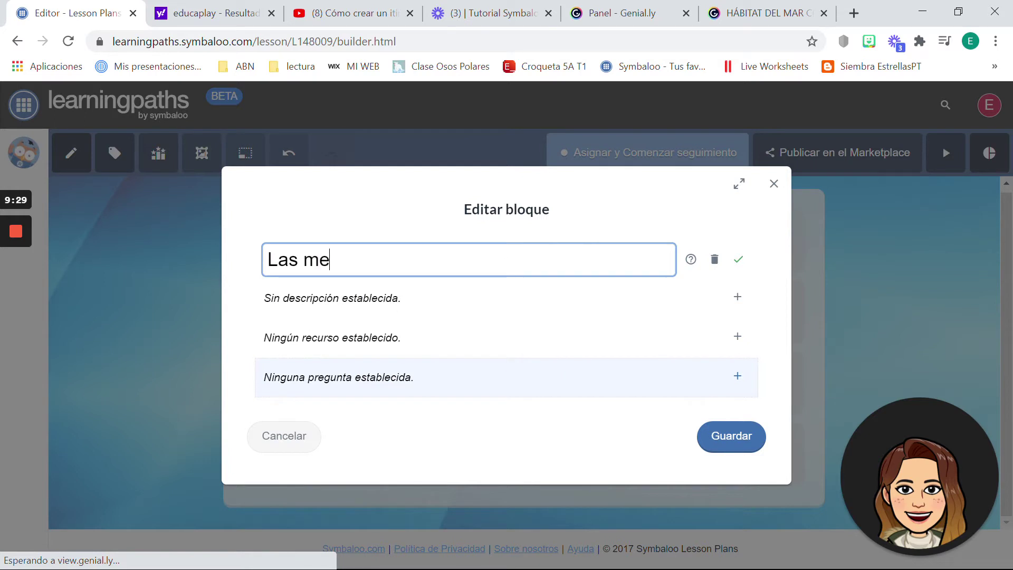
pyautogui.write('dusas')
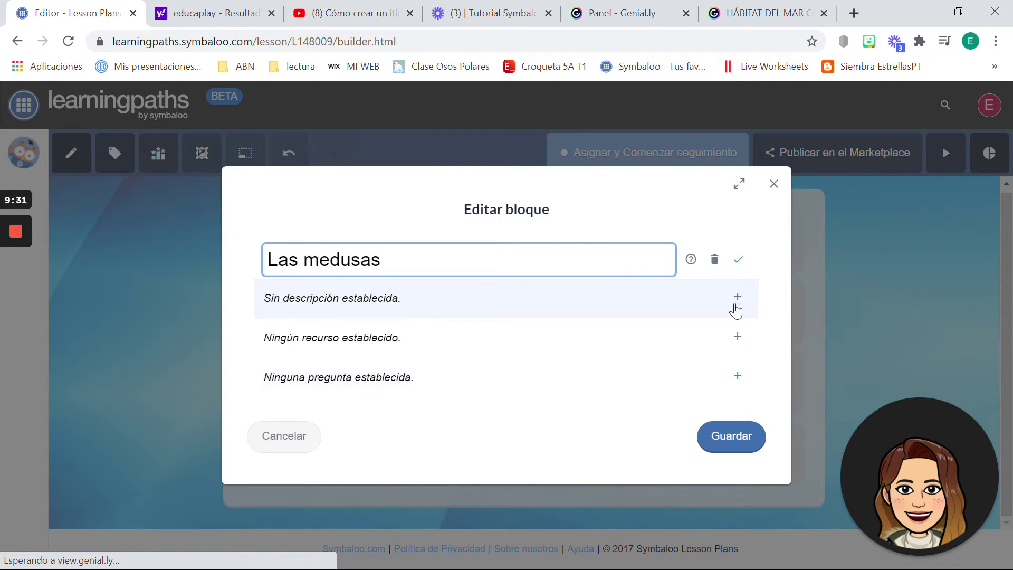
# Step: Start adding a resource to the "Las medusas" block, leaving the description empty, and set the search type to Búsqueda de vídeo
pyautogui.click(720, 305)
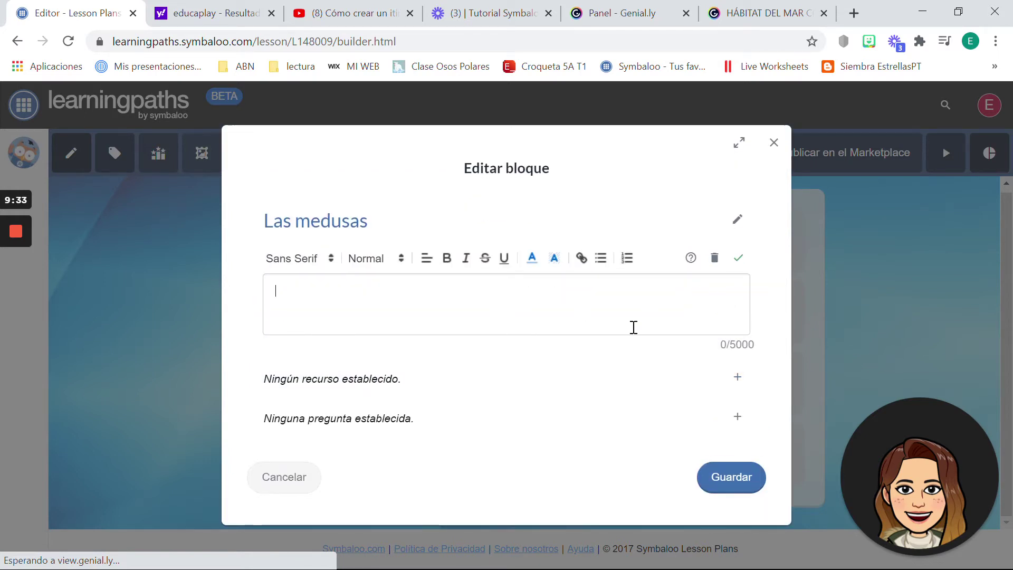
pyautogui.click(716, 378)
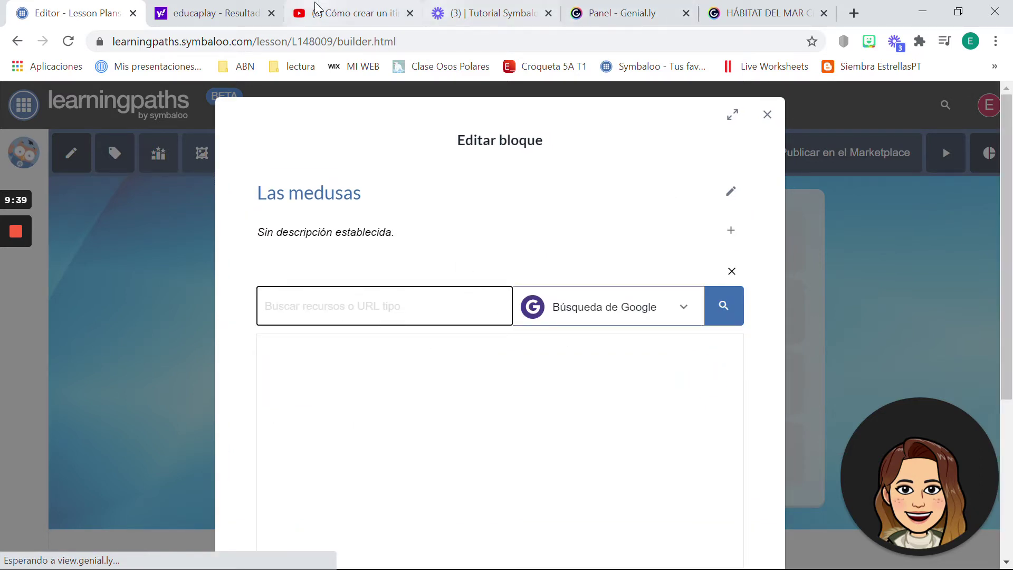
pyautogui.click(607, 311)
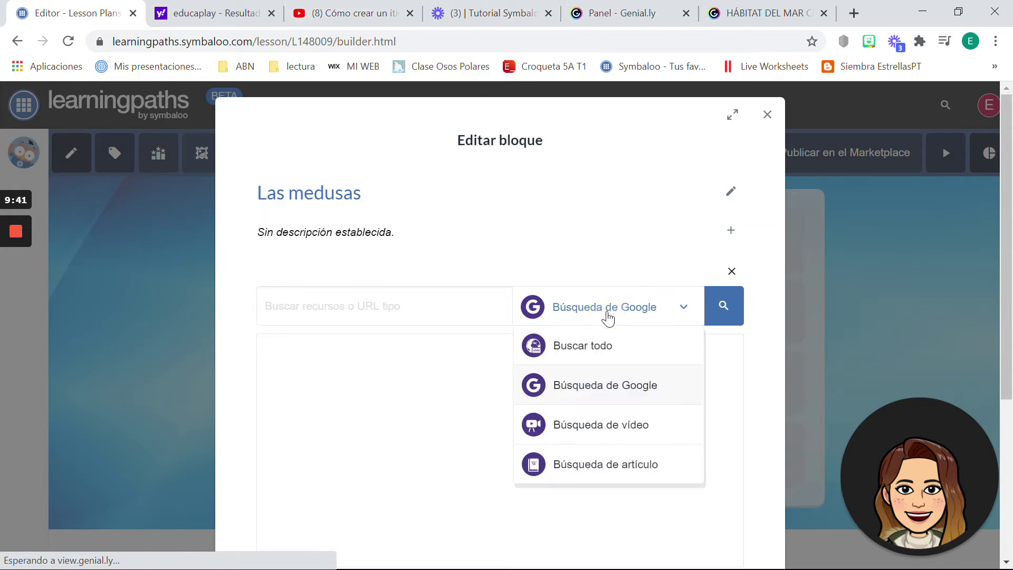
pyautogui.click(609, 426)
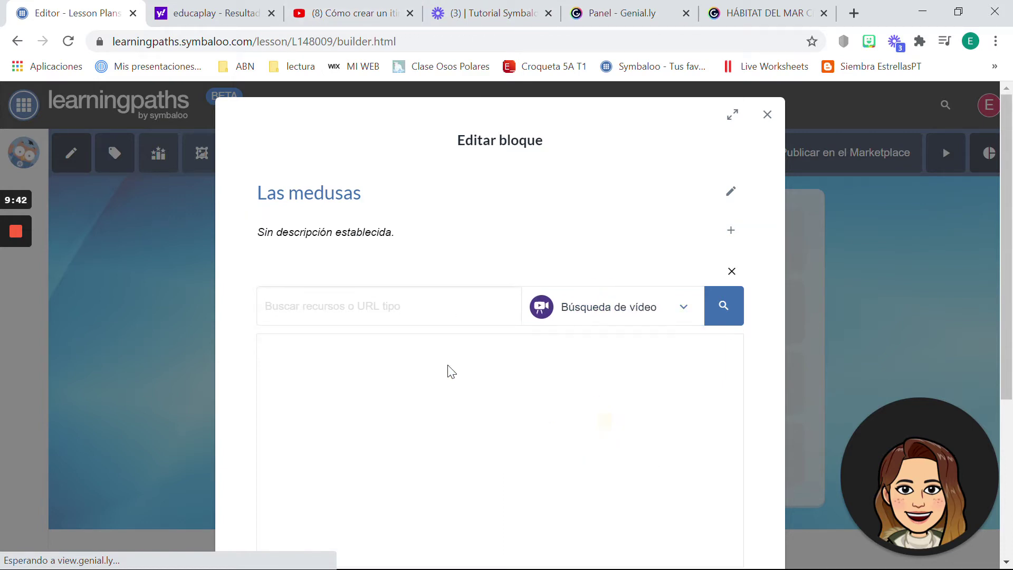
# Step: Search the video resources for "Las medusas para niños"
pyautogui.click(407, 316)
pyautogui.write('Las me')
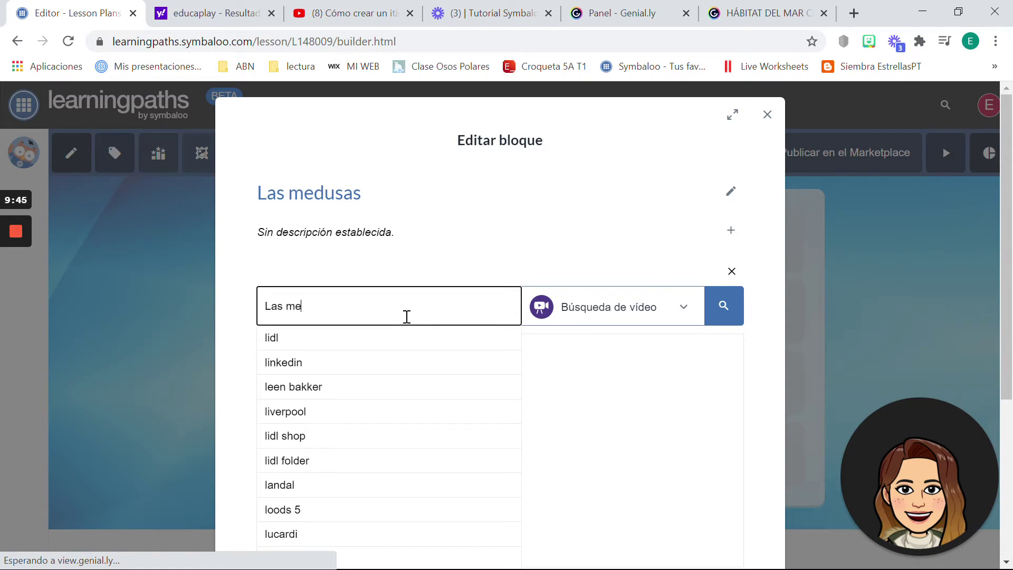
pyautogui.write('dusas para')
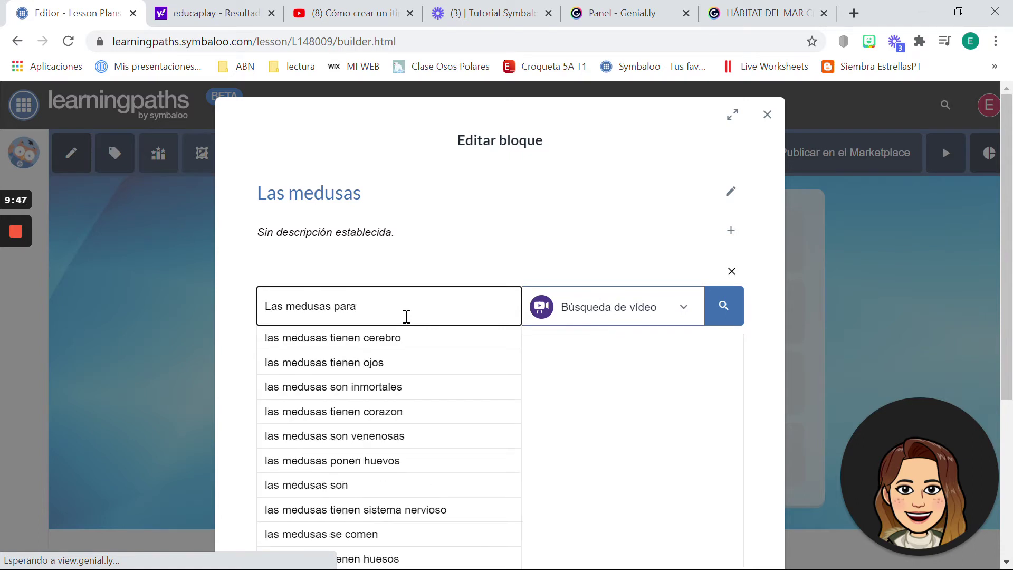
pyautogui.write(' niños')
pyautogui.press('Return')
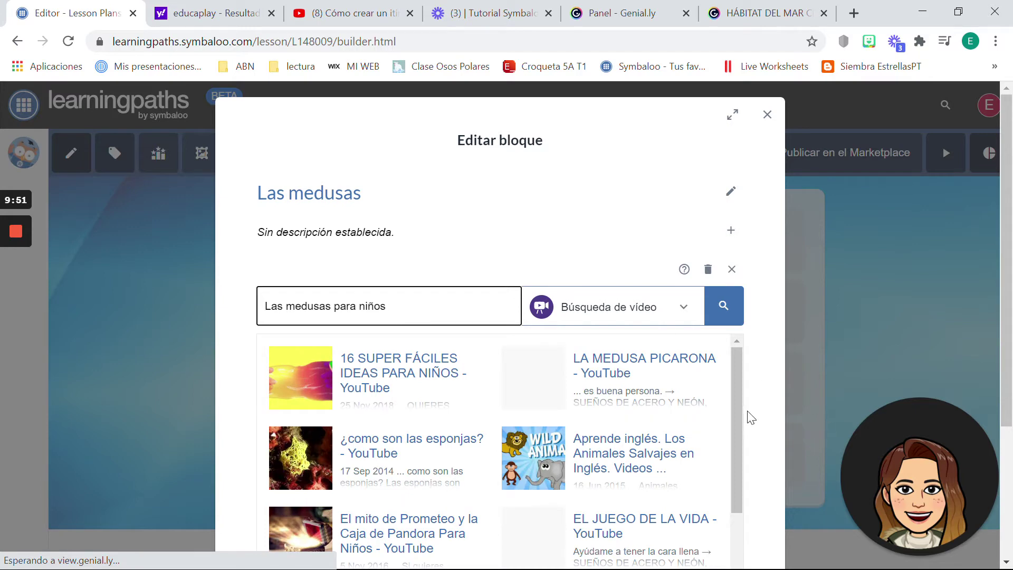
# Step: Search the videos for "Las medusas happy learning" and insert the "Animales invertebrados - Las medusas" result as the block's resource
pyautogui.moveTo(742, 409); pyautogui.dragTo(732, 389)
pyautogui.moveTo(412, 311); pyautogui.dragTo(338, 327)
pyautogui.press('BackSpace')
pyautogui.press('BackSpace')
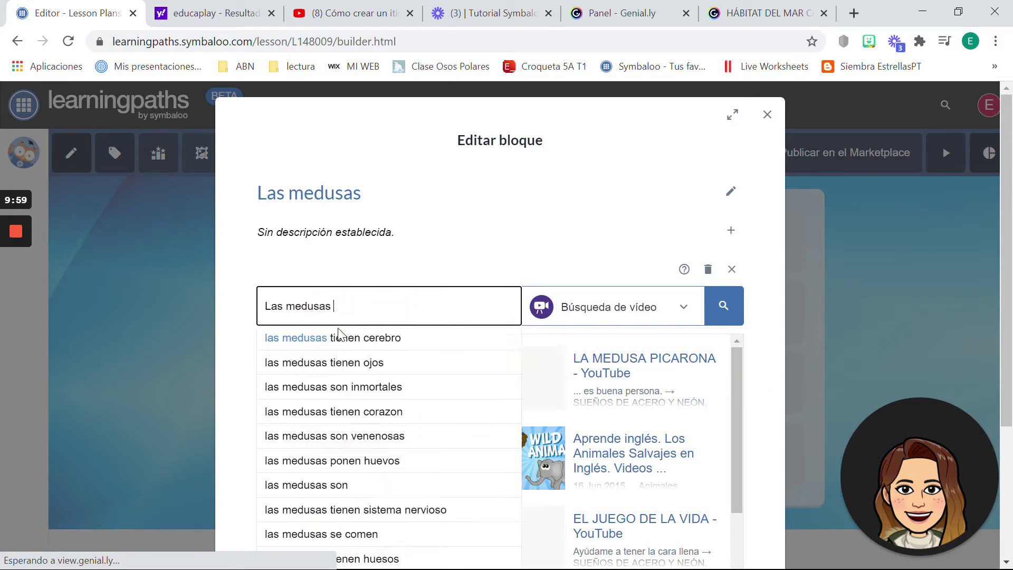
pyautogui.write('happy')
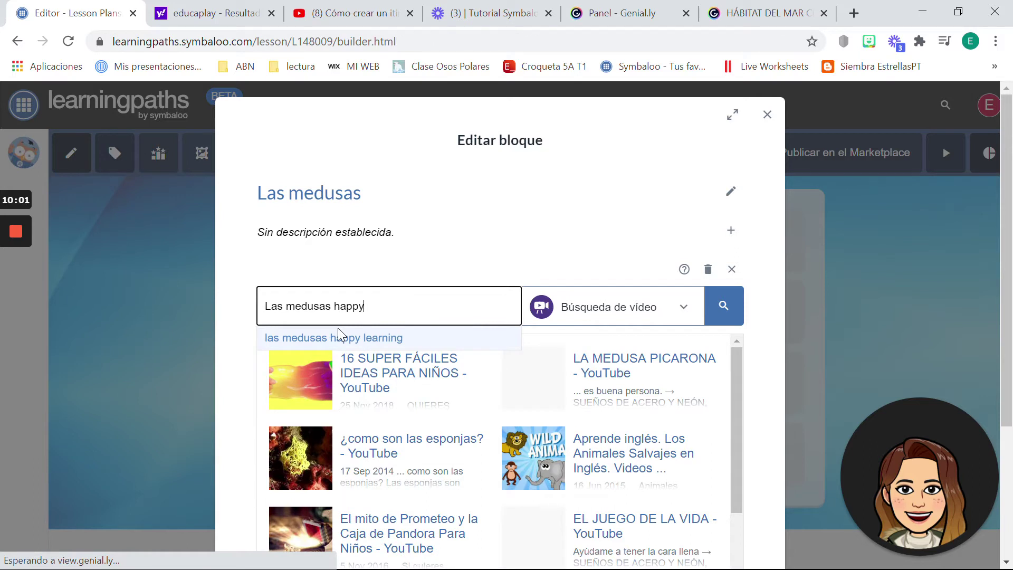
pyautogui.click(340, 337)
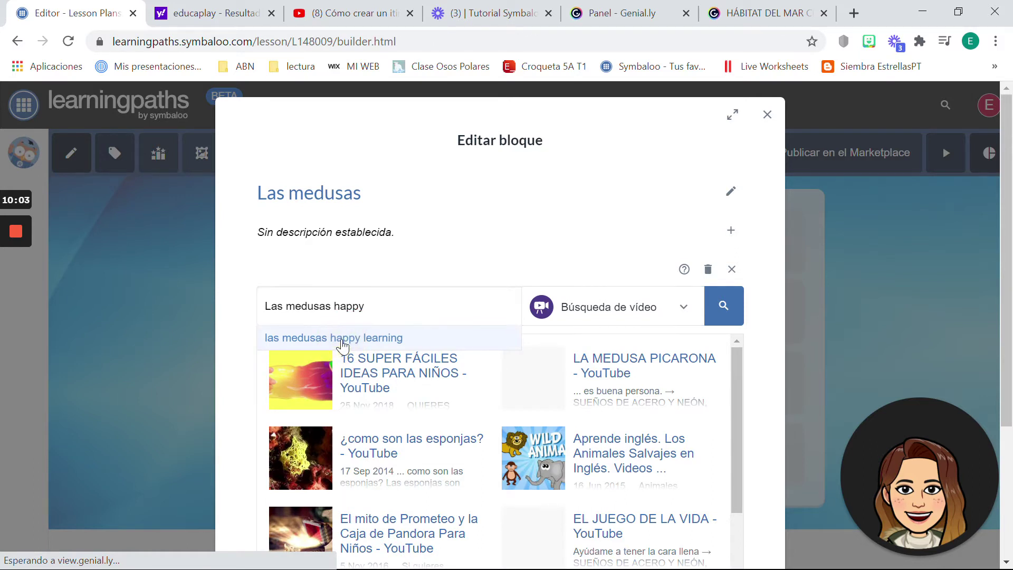
pyautogui.click(396, 302)
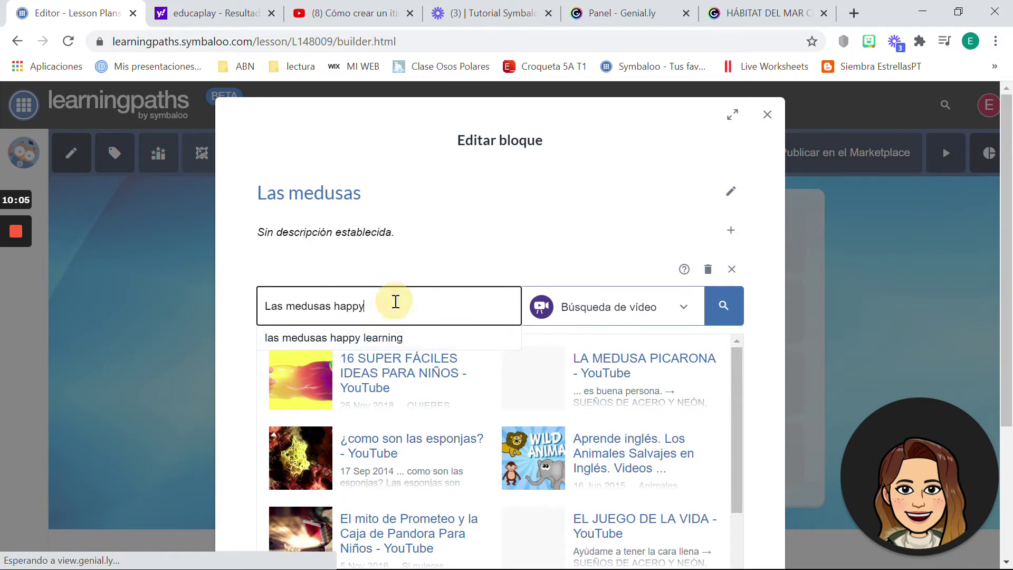
pyautogui.write('learning')
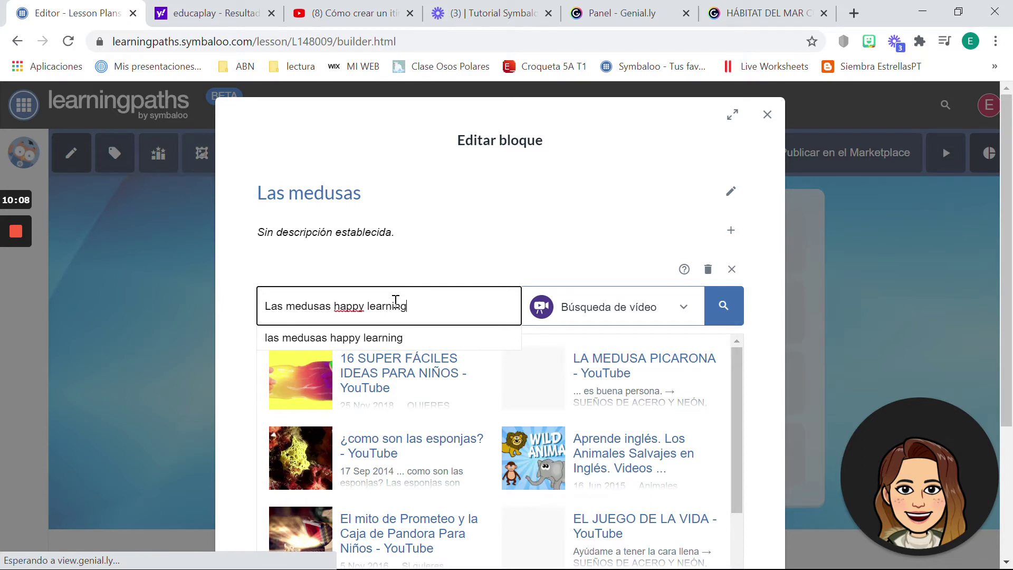
pyautogui.press('Return')
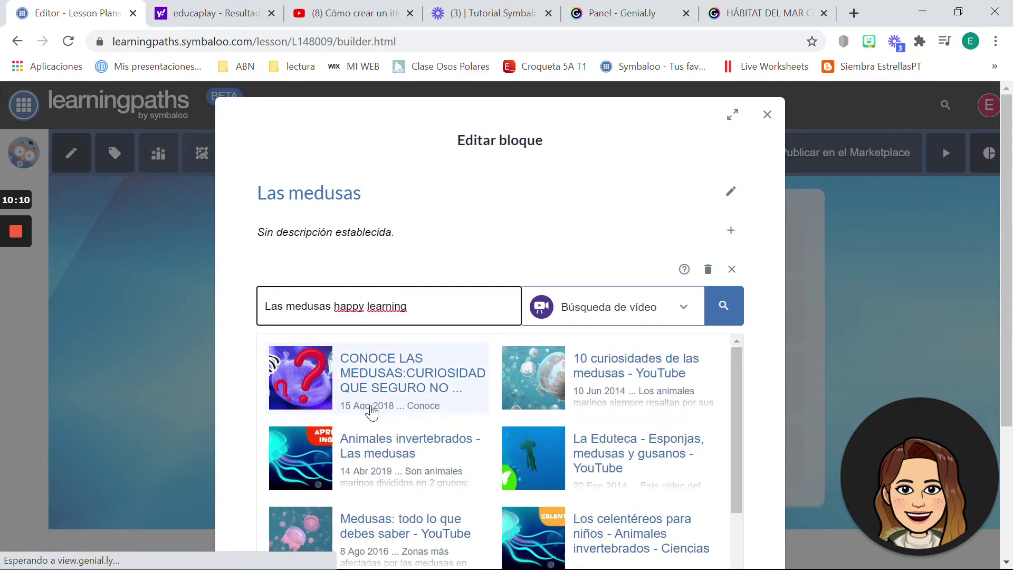
pyautogui.click(404, 447)
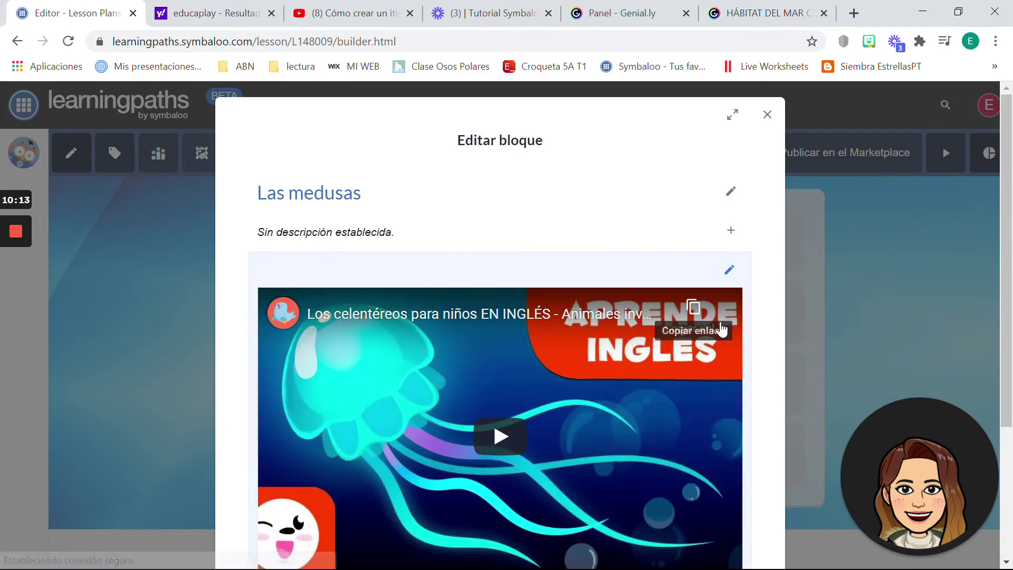
# Step: Add a question to the "Las medusas" block, look through the question types and choose Opción múltiple
pyautogui.scroll(-4, 793, 258)
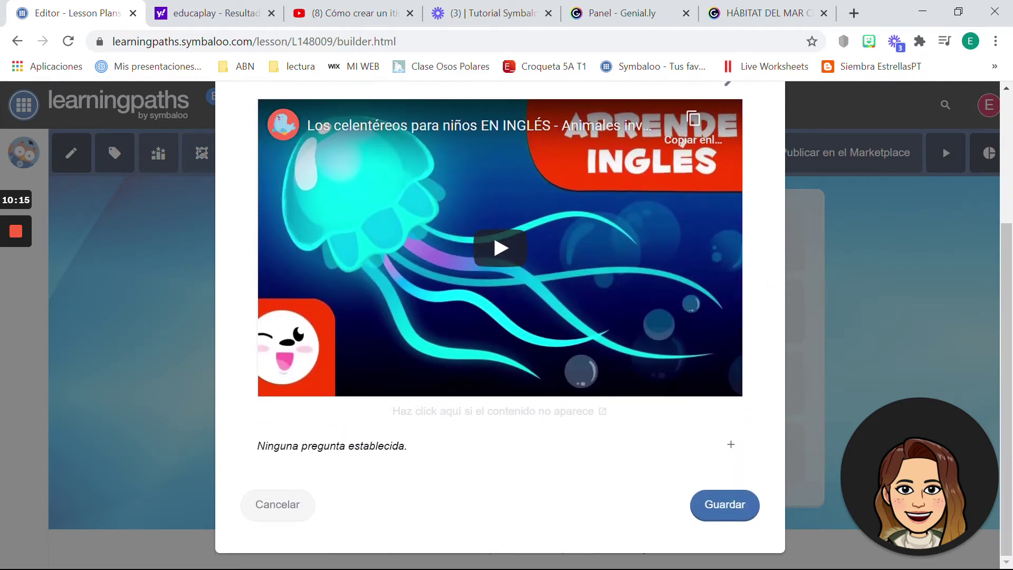
pyautogui.click(731, 444)
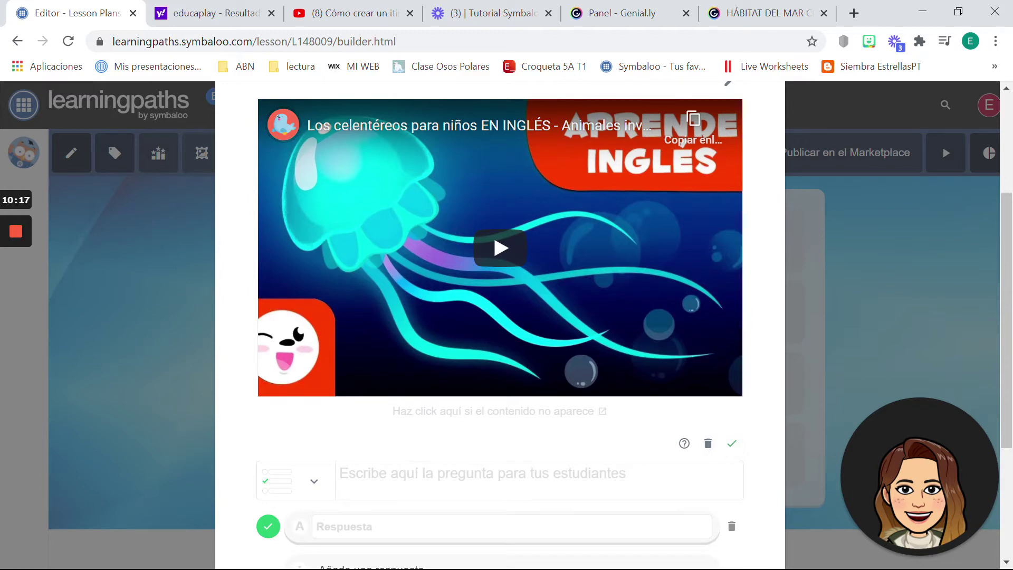
pyautogui.click(317, 483)
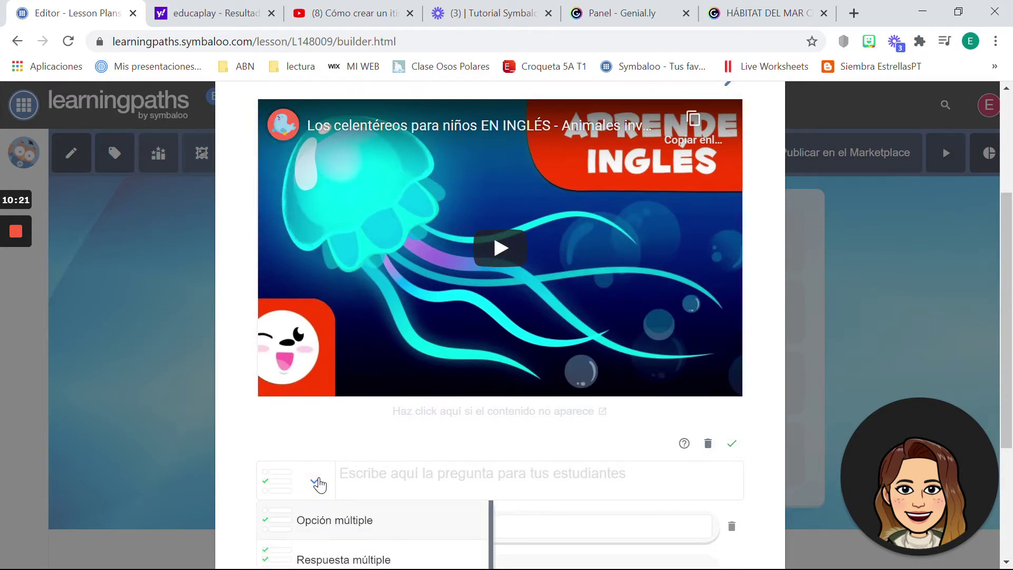
pyautogui.scroll(-2, 369, 533)
pyautogui.scroll(2, 370, 533)
pyautogui.click(334, 521)
pyautogui.scroll(-3, 501, 369)
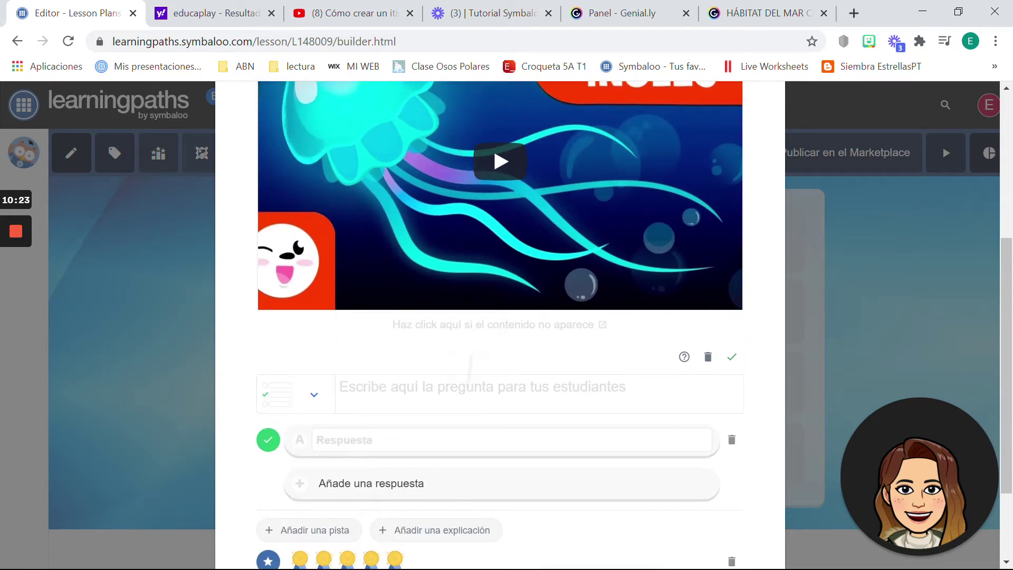
pyautogui.click(314, 347)
pyautogui.scroll(-2, 369, 459)
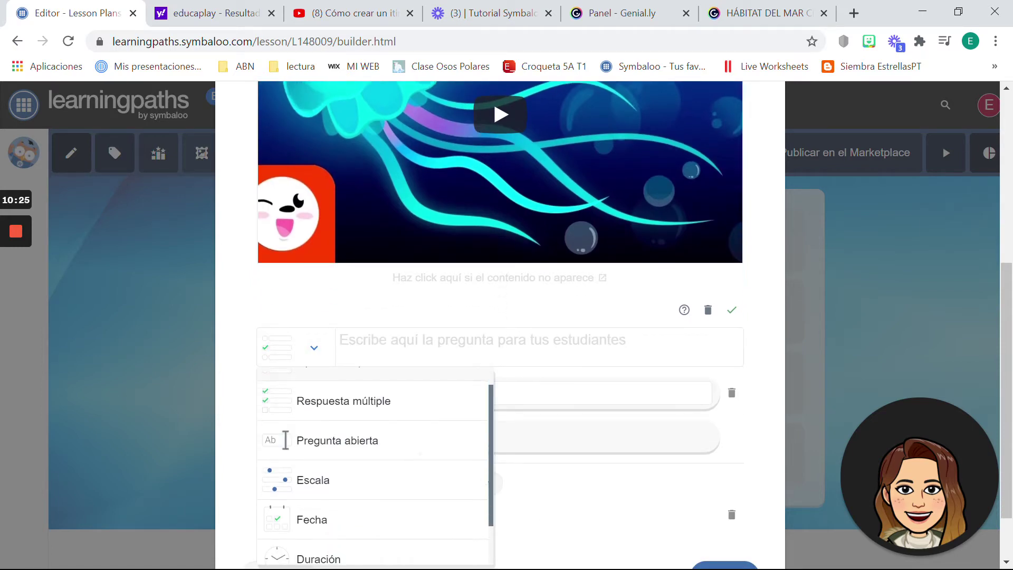
pyautogui.scroll(-1, 374, 464)
pyautogui.scroll(2, 285, 386)
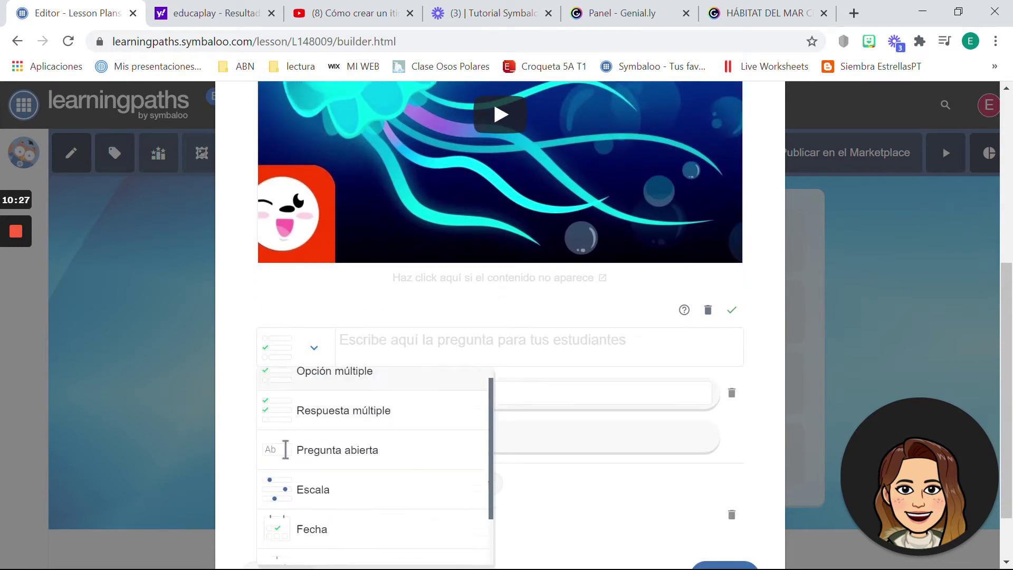
pyautogui.click(317, 369)
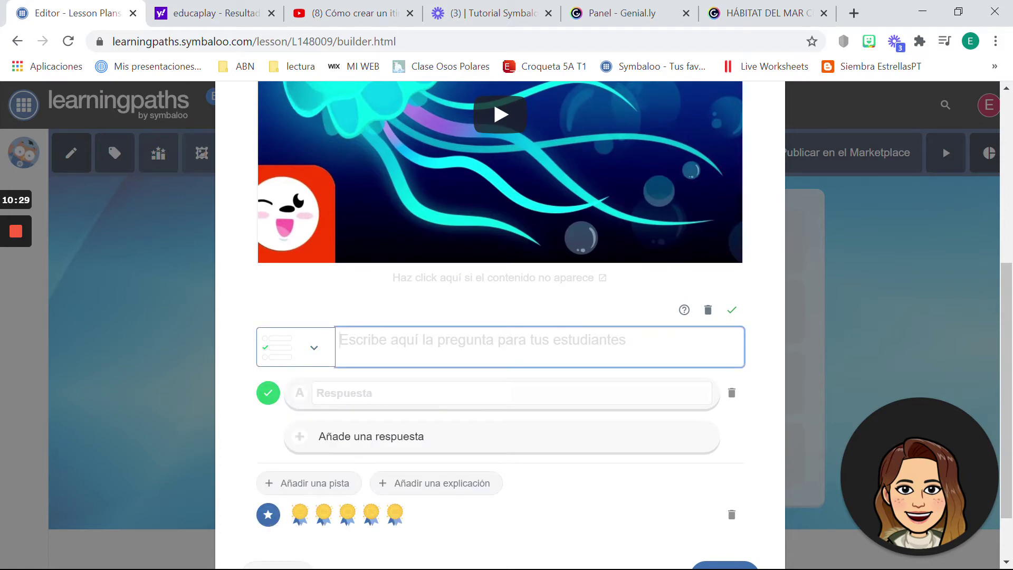
# Step: Enter the question "¿Qué tienen las medusas en particular?" and fill in "Fluorescencia" as answer A
pyautogui.write('¿Qu')
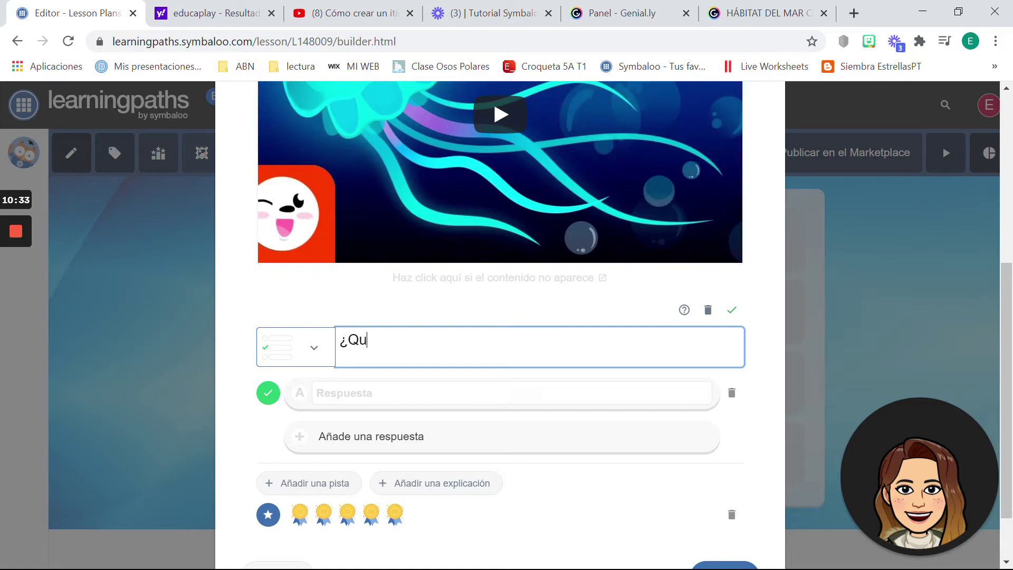
pyautogui.write('é tienen las ')
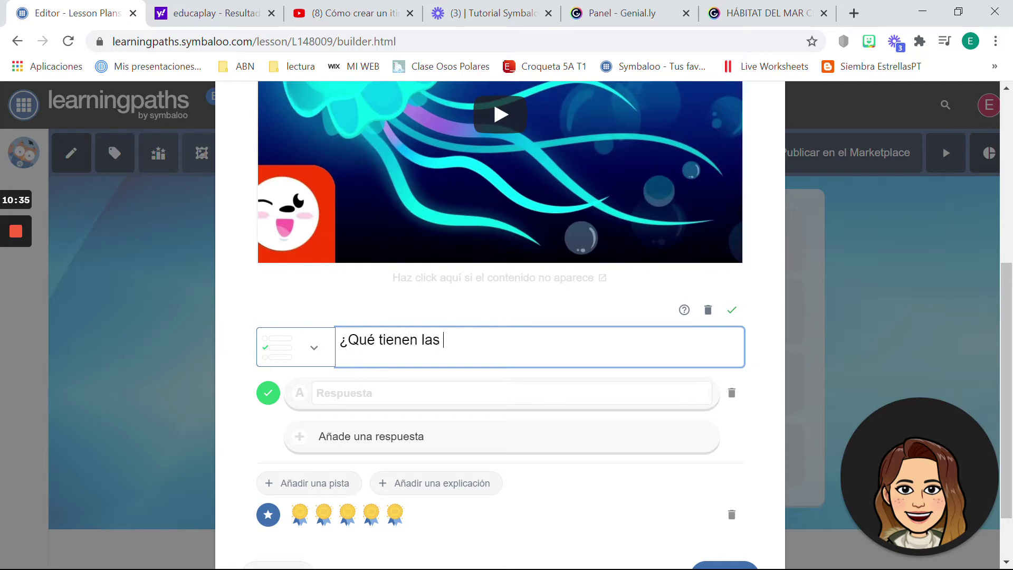
pyautogui.write('medusas en part')
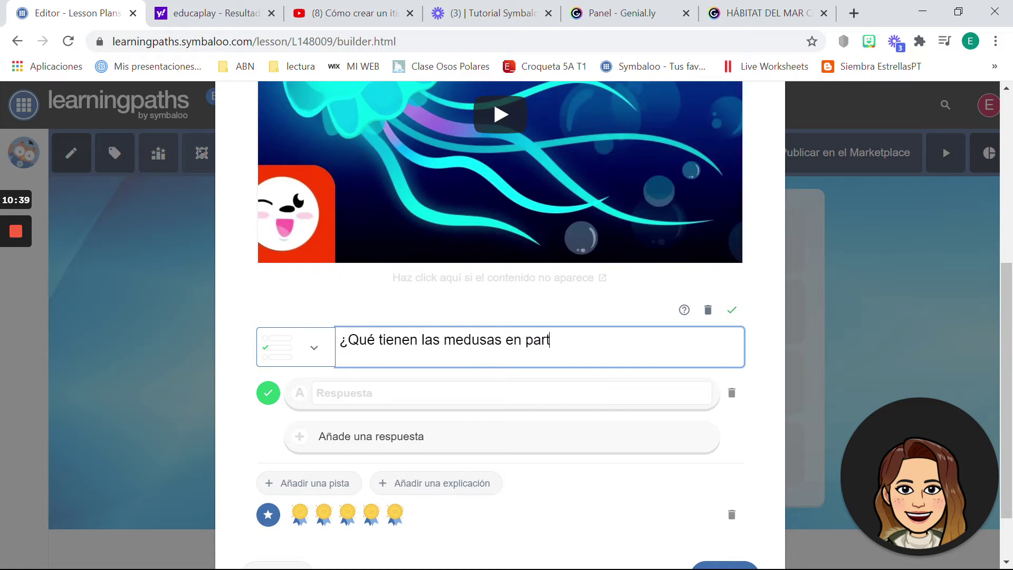
pyautogui.write('icular?')
pyautogui.click(384, 392)
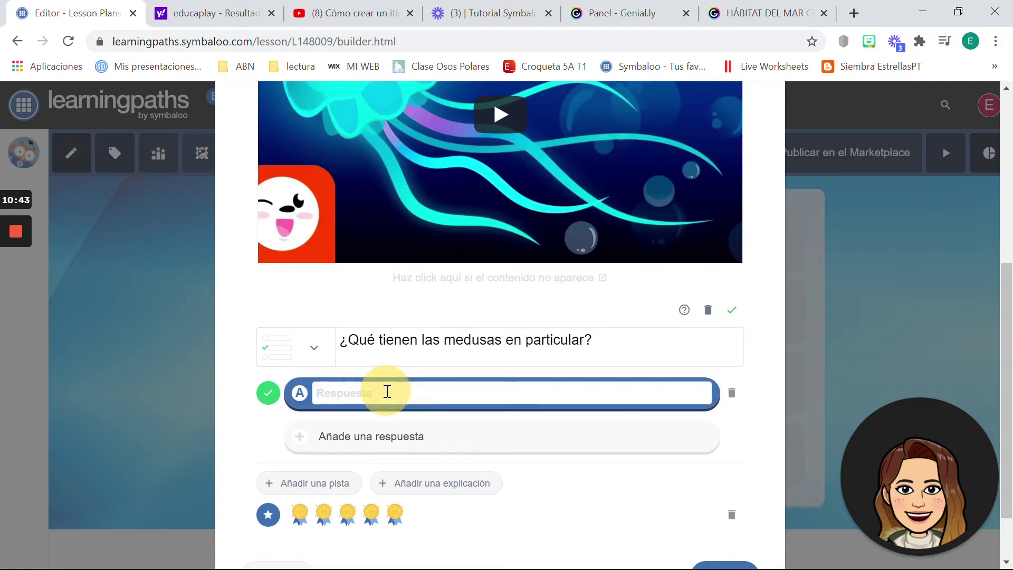
pyautogui.write('Fluoros')
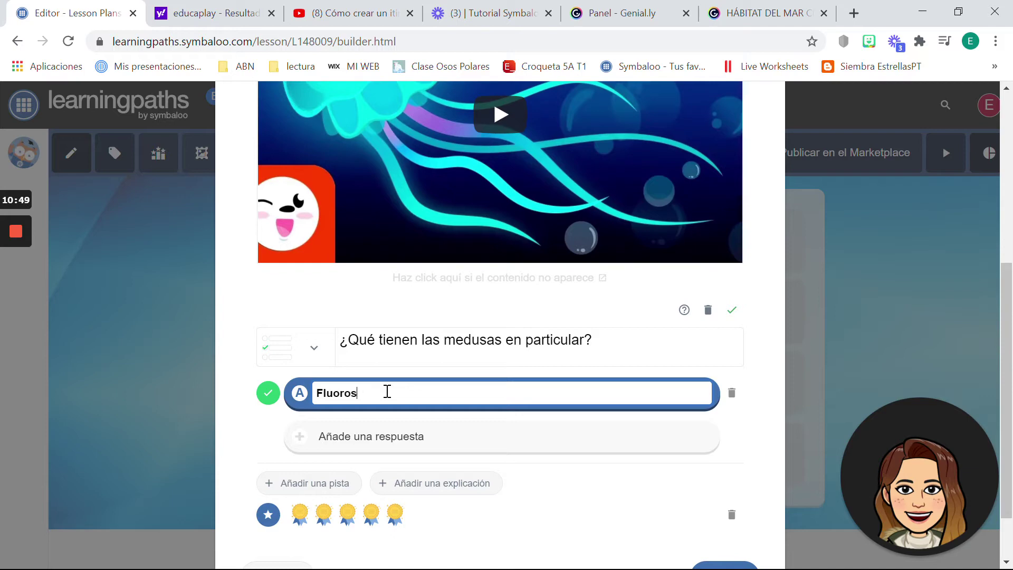
pyautogui.write('cenci')
pyautogui.press('BackSpace')
pyautogui.press('BackSpace')
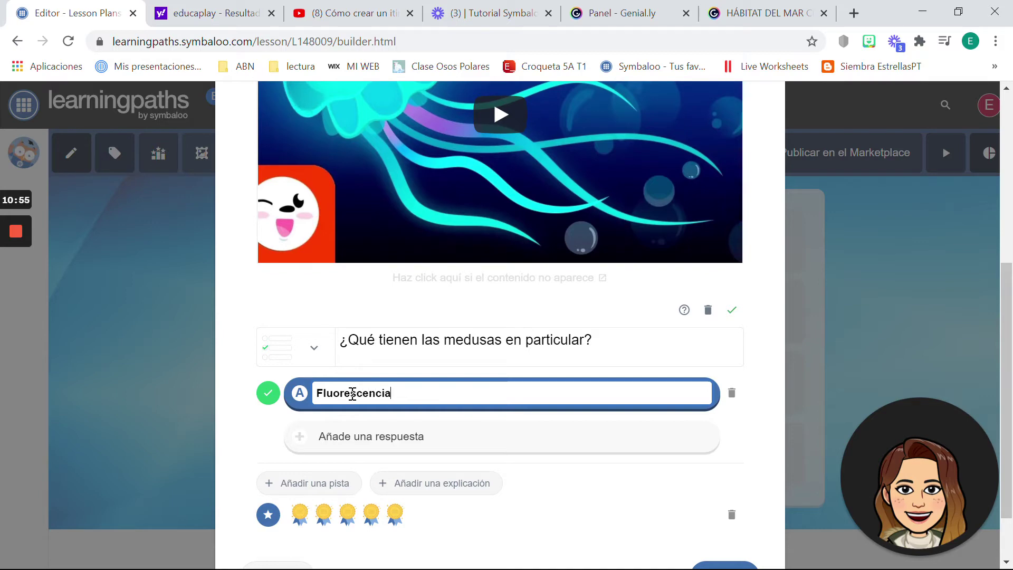
# Step: Add two more answers to the question: "Tienen tentáculos" as B and "Tienen escamas" as C
pyautogui.click(316, 432)
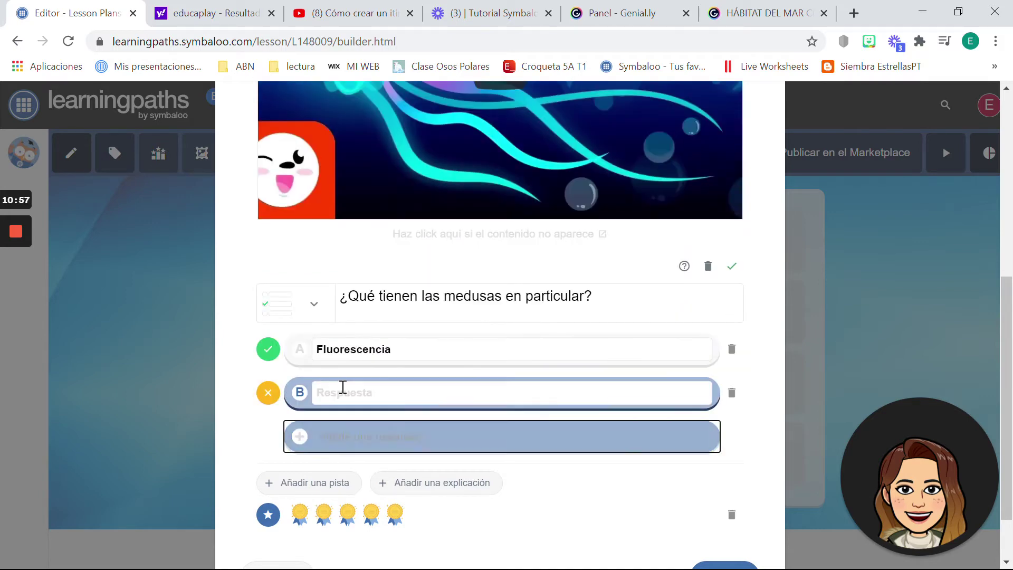
pyautogui.write('Tienen')
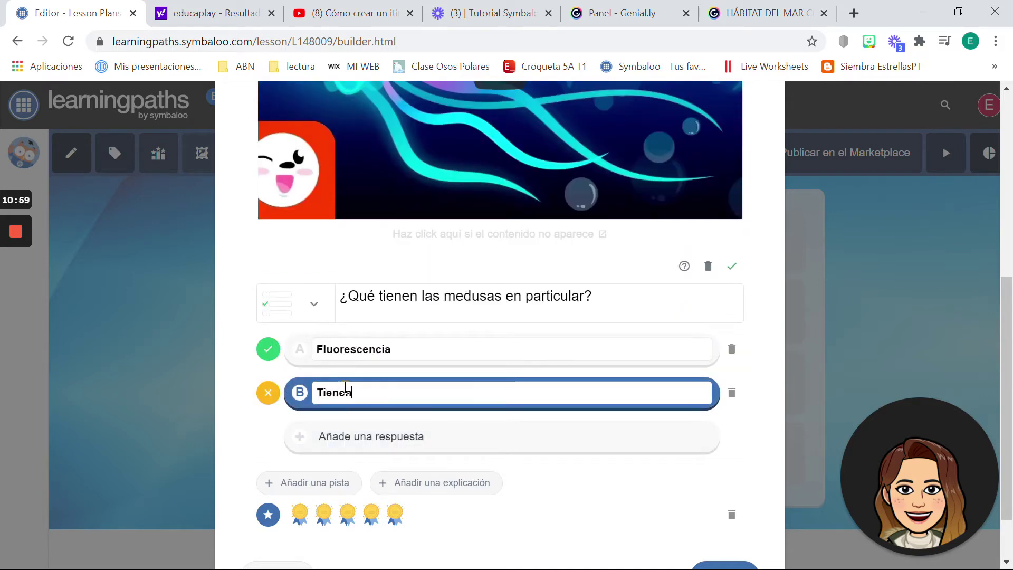
pyautogui.write(' tentáculos')
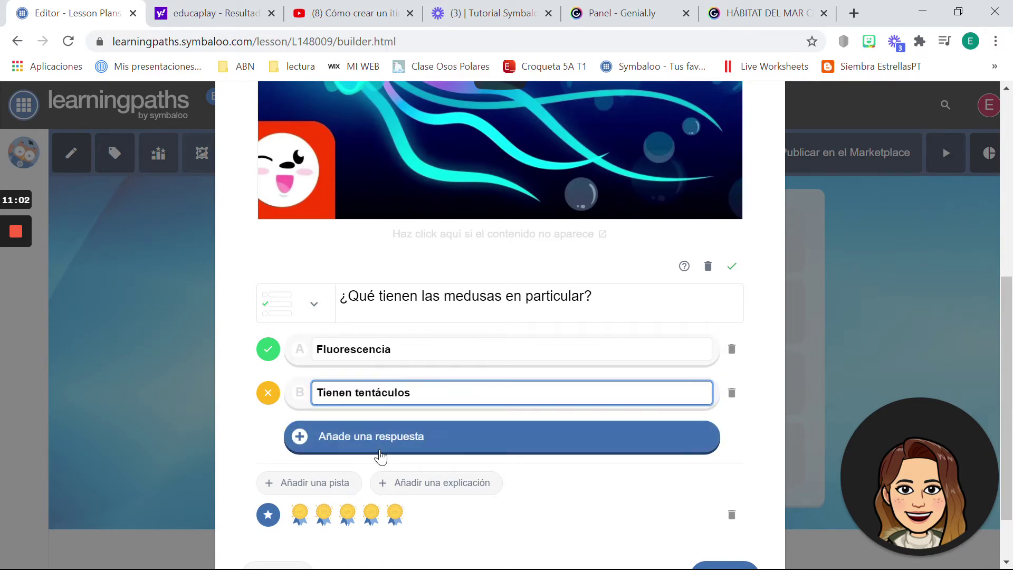
pyautogui.click(380, 448)
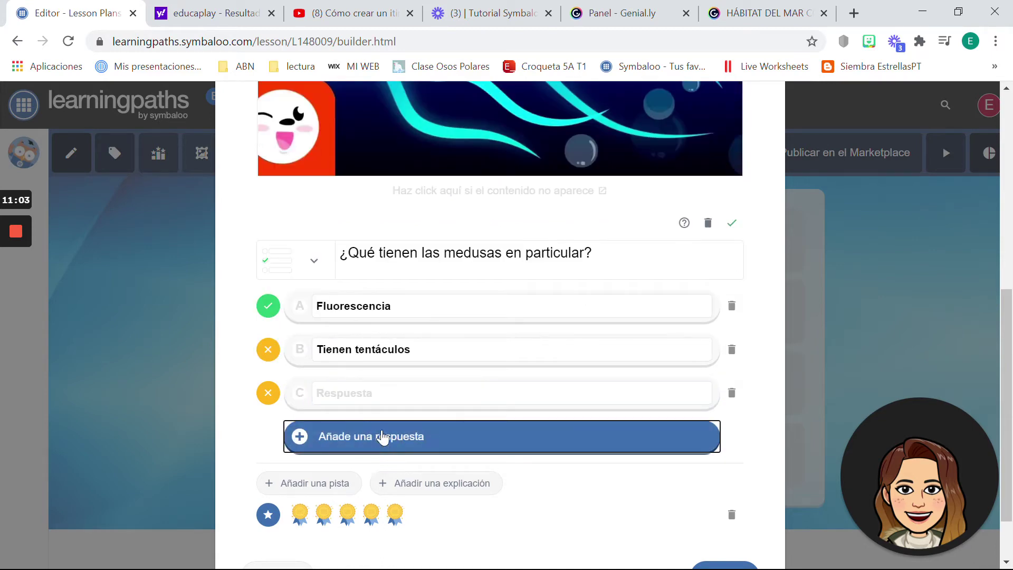
pyautogui.write('Tienen escamas')
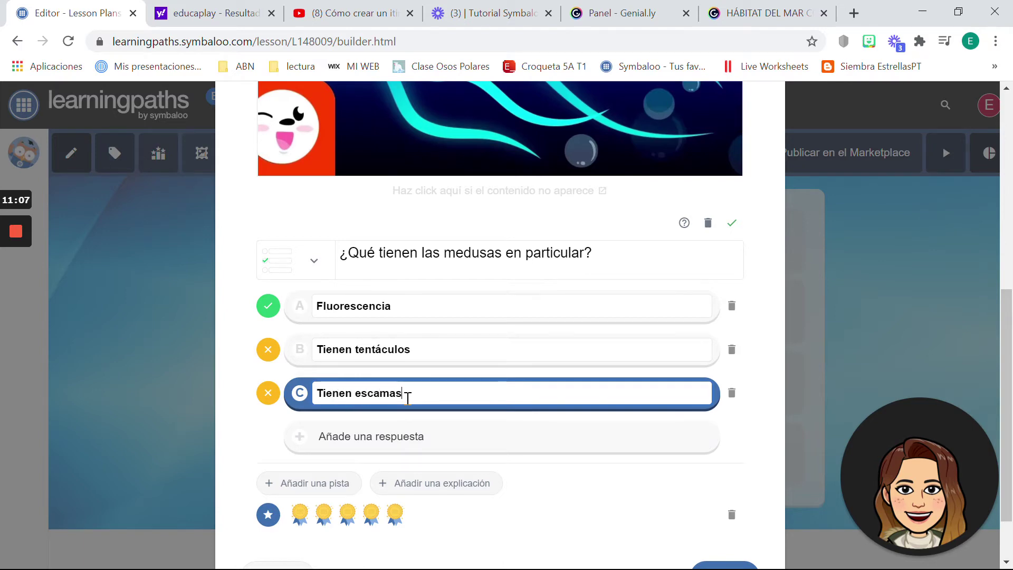
# Step: Try marking answers B and C as correct, and restore "Fluorescencia" as the correct answer
pyautogui.click(268, 349)
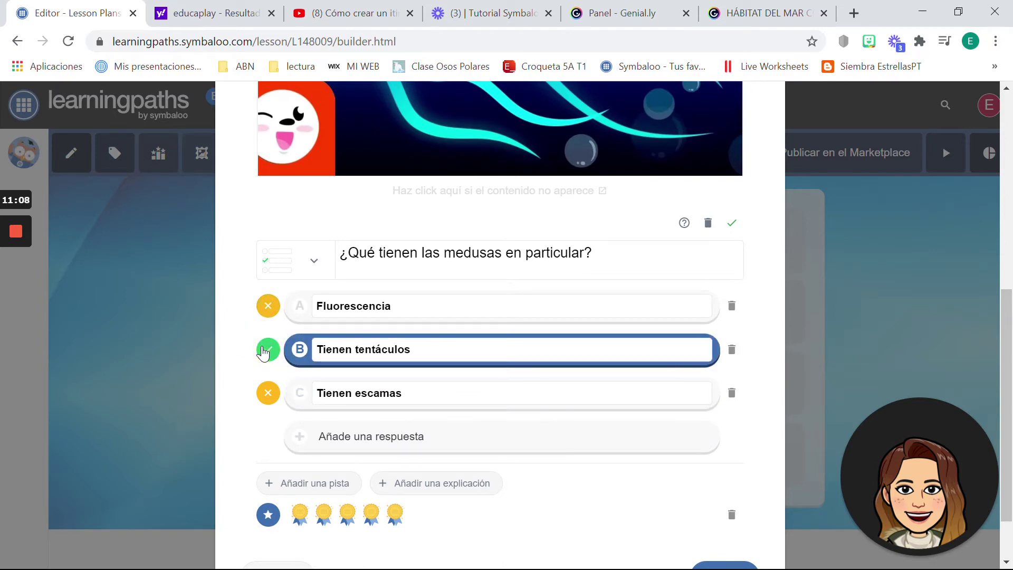
pyautogui.click(267, 395)
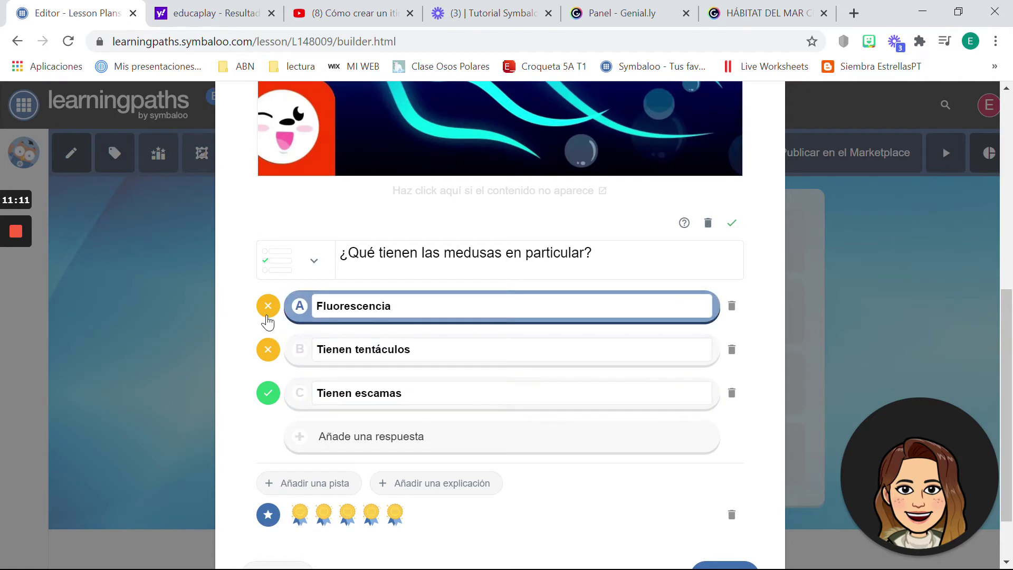
pyautogui.click(268, 312)
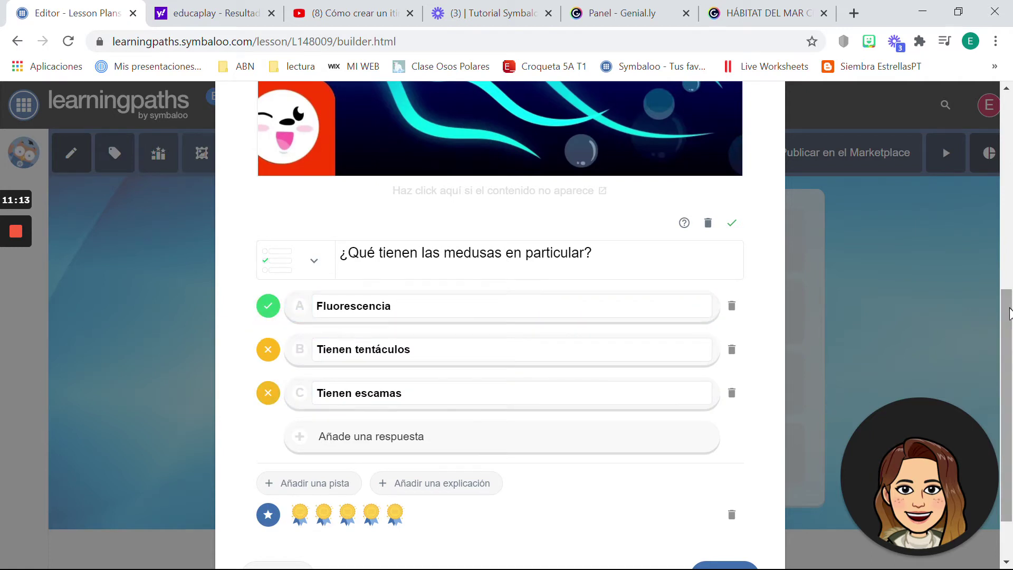
# Step: Try different medal counts for the question's reward, set it to one medal and save the block
pyautogui.moveTo(1009, 314); pyautogui.dragTo(1009, 347)
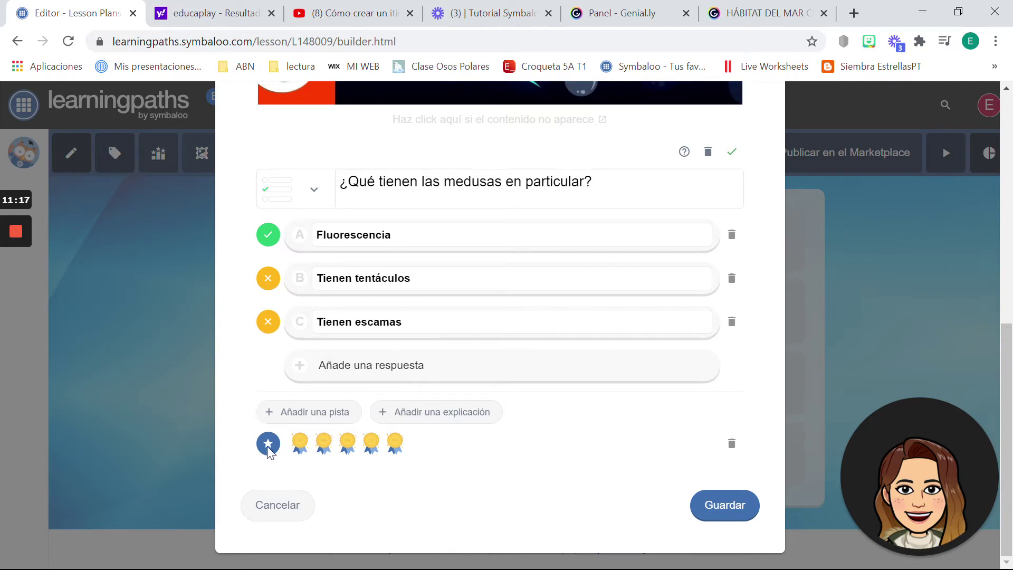
pyautogui.click(300, 449)
pyautogui.click(322, 451)
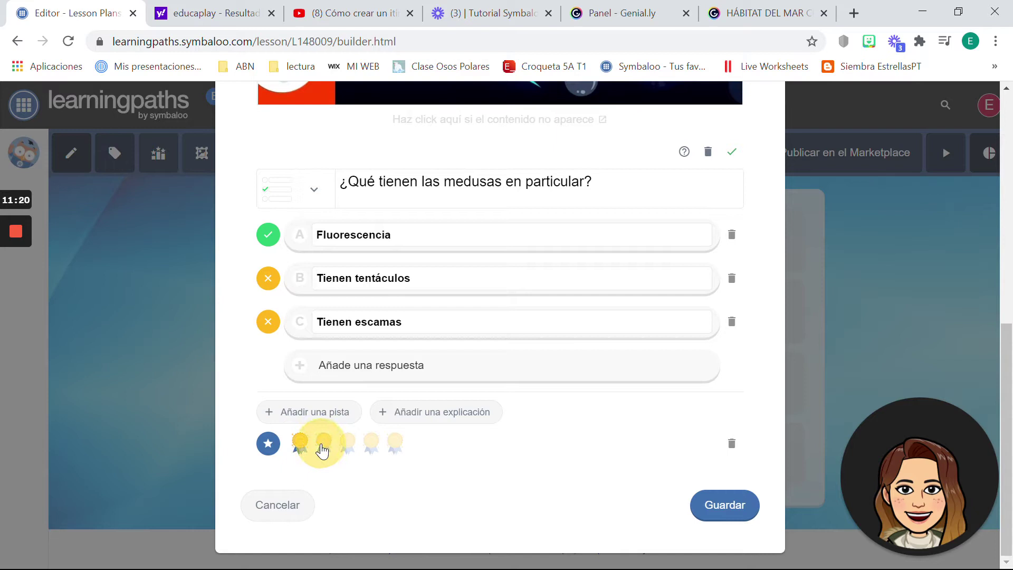
pyautogui.click(348, 450)
pyautogui.click(375, 451)
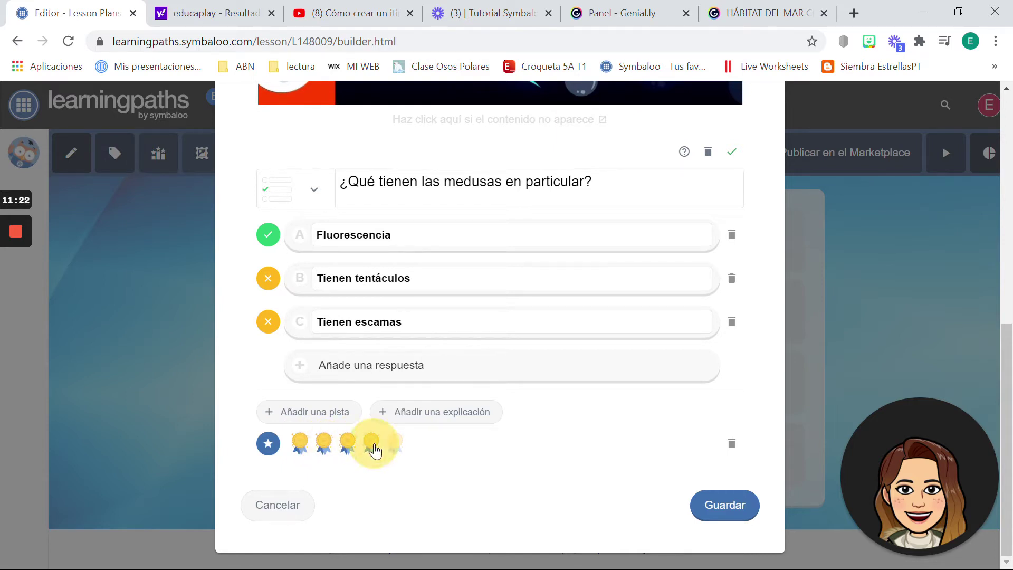
pyautogui.click(298, 448)
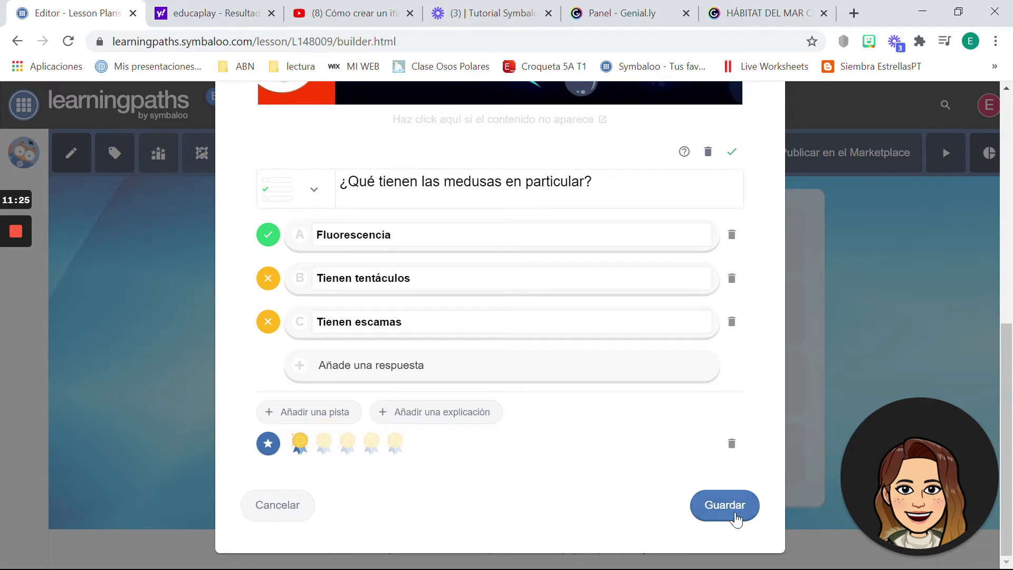
pyautogui.click(721, 519)
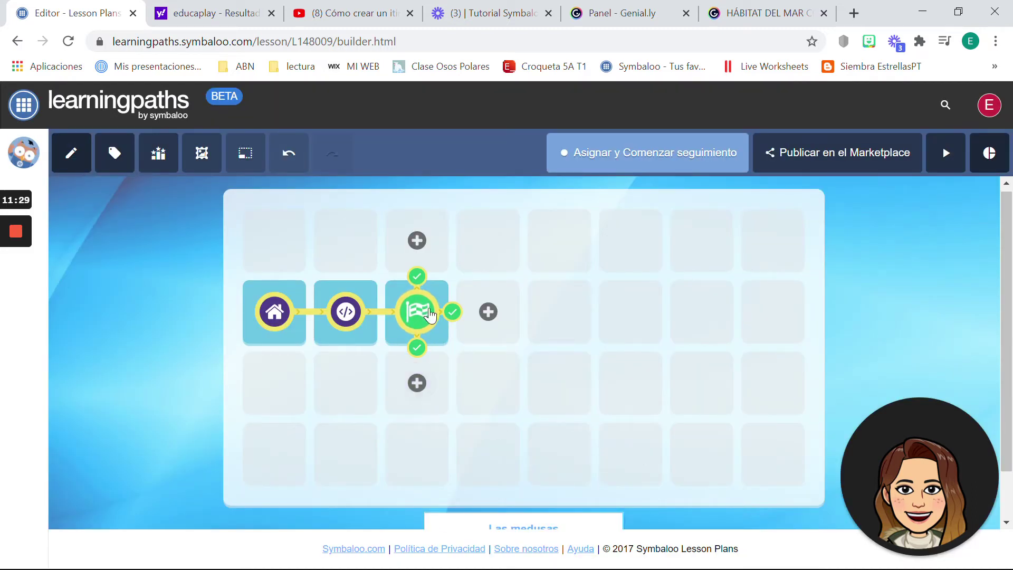
# Step: Add a block with its own custom resource directly below "Las medusas" and title it "Juego"
pyautogui.click(419, 386)
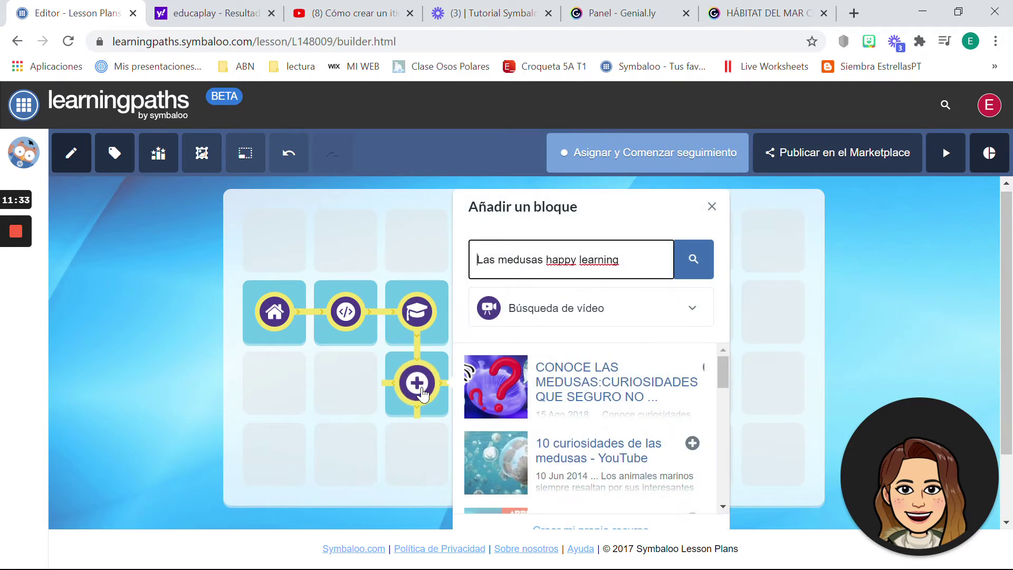
pyautogui.tripleClick(637, 256)
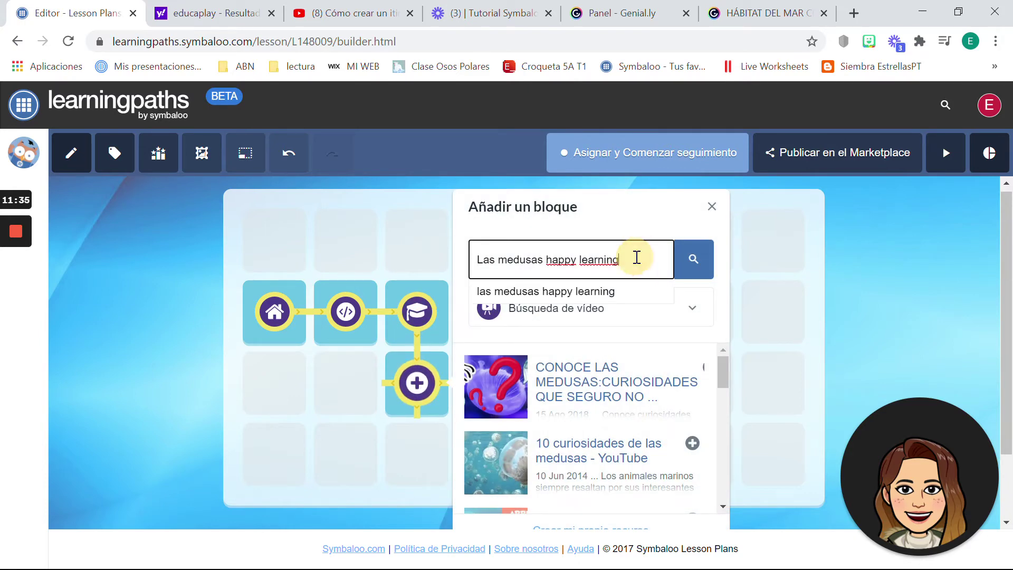
pyautogui.scroll(-2, 637, 257)
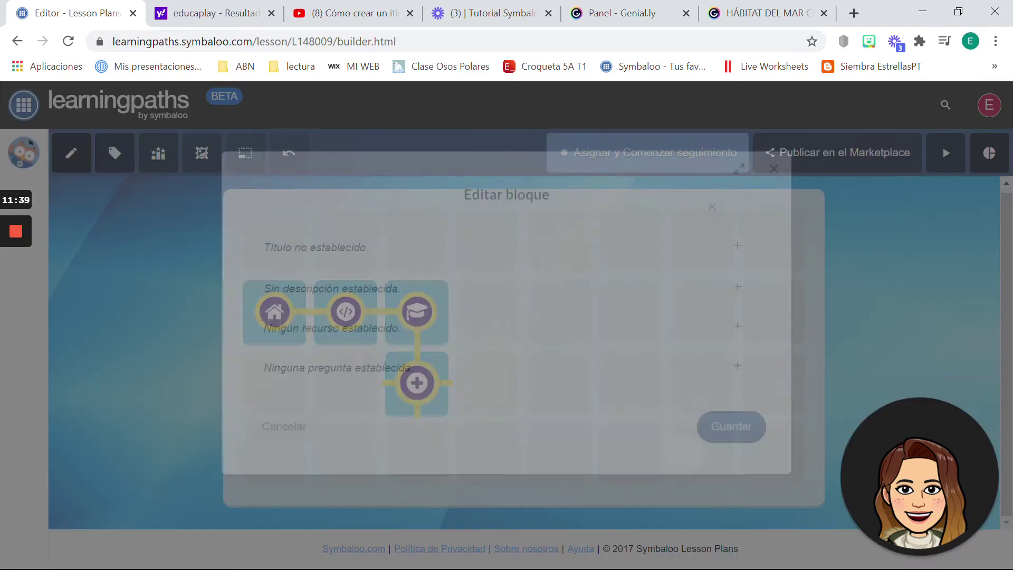
pyautogui.click(591, 448)
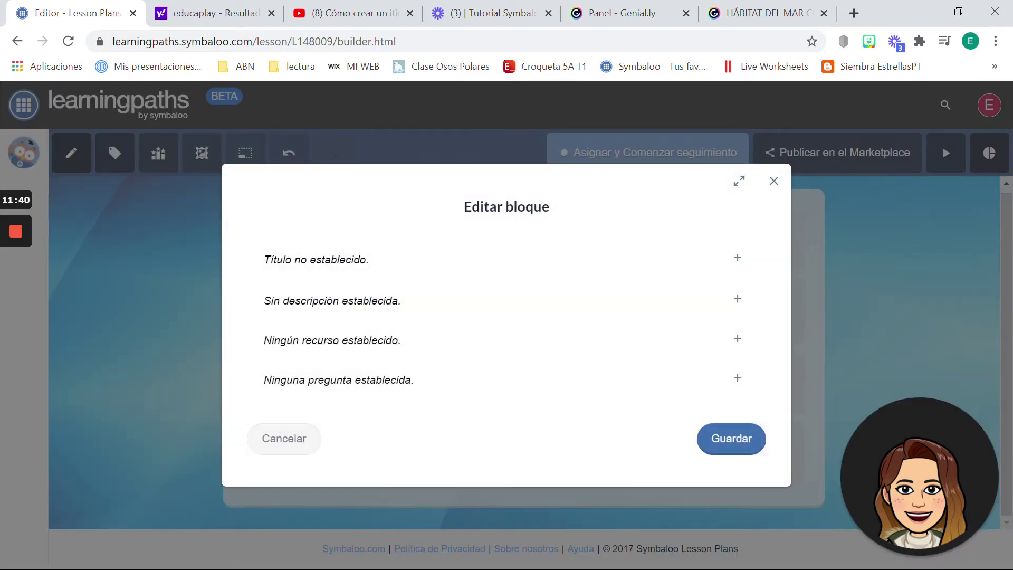
pyautogui.click(543, 264)
pyautogui.write('Jueg')
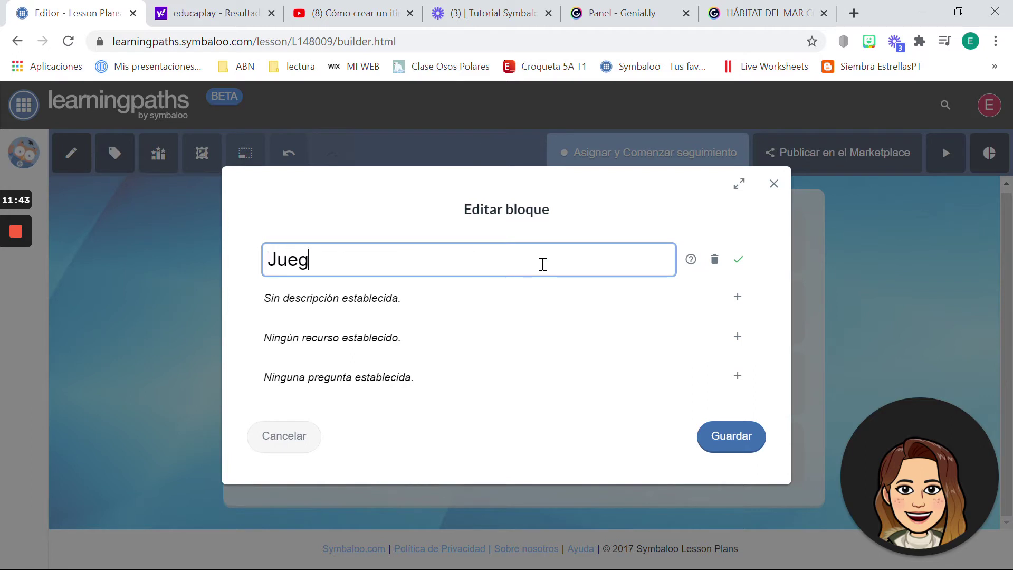
pyautogui.write('o')
# Step: Enter the description "Busca las respuestas correctas" for the "Juego" block
pyautogui.click(579, 291)
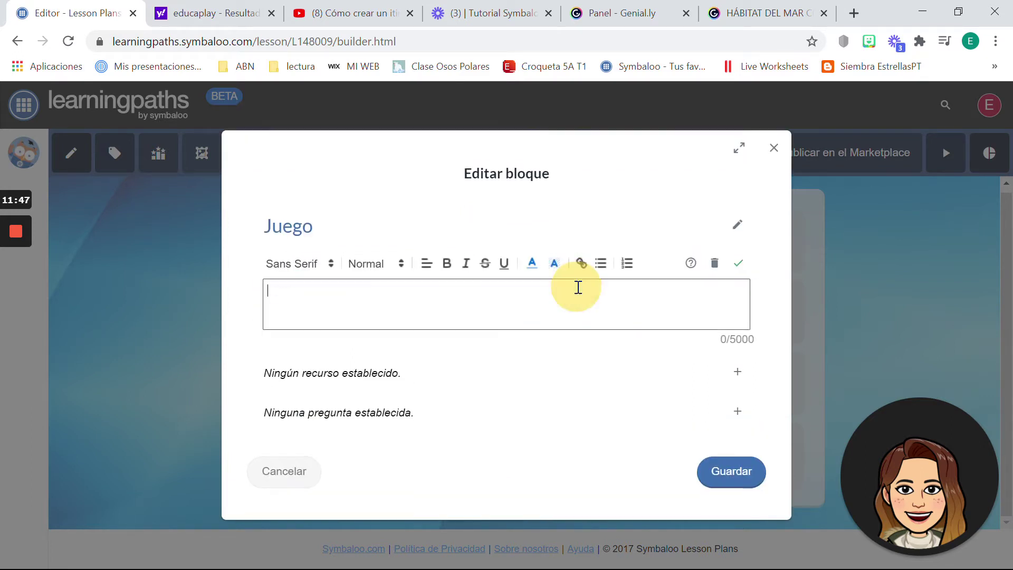
pyautogui.write('Re')
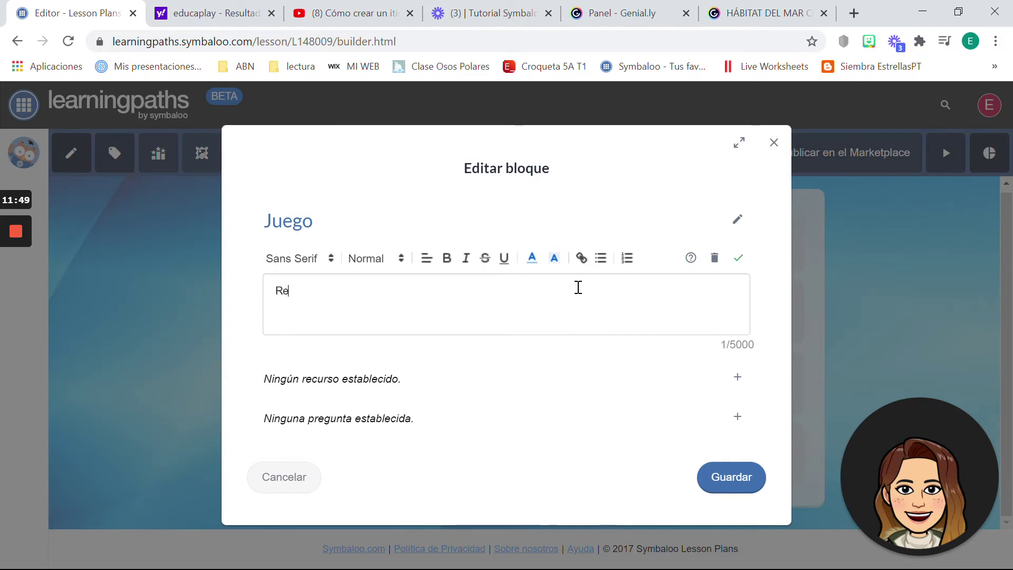
pyautogui.write('spu')
pyautogui.press('BackSpace')
pyautogui.press('BackSpace')
pyautogui.press('BackSpace')
pyautogui.press('BackSpace')
pyautogui.write('Busca las respuest')
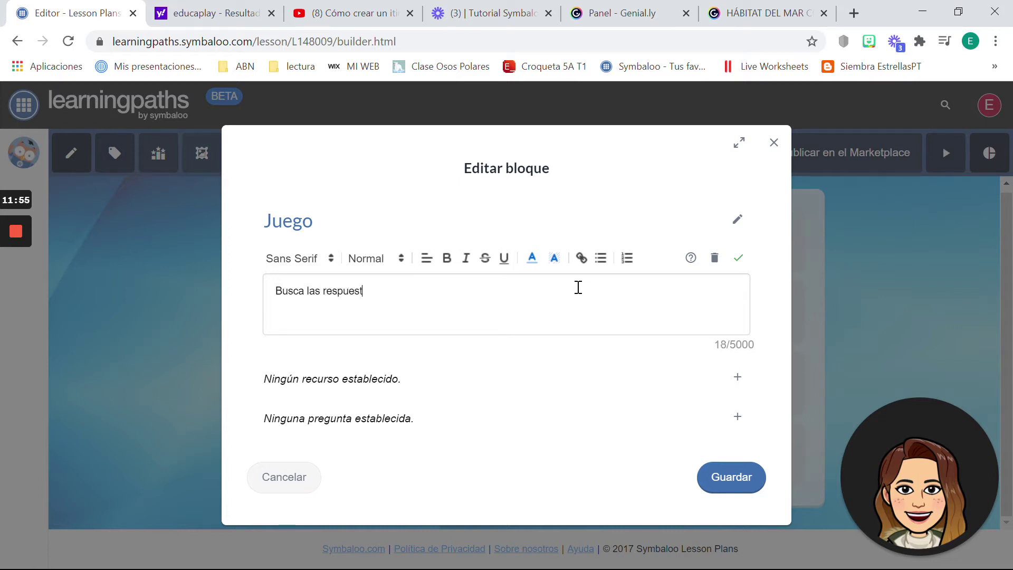
pyautogui.write('s correctas')
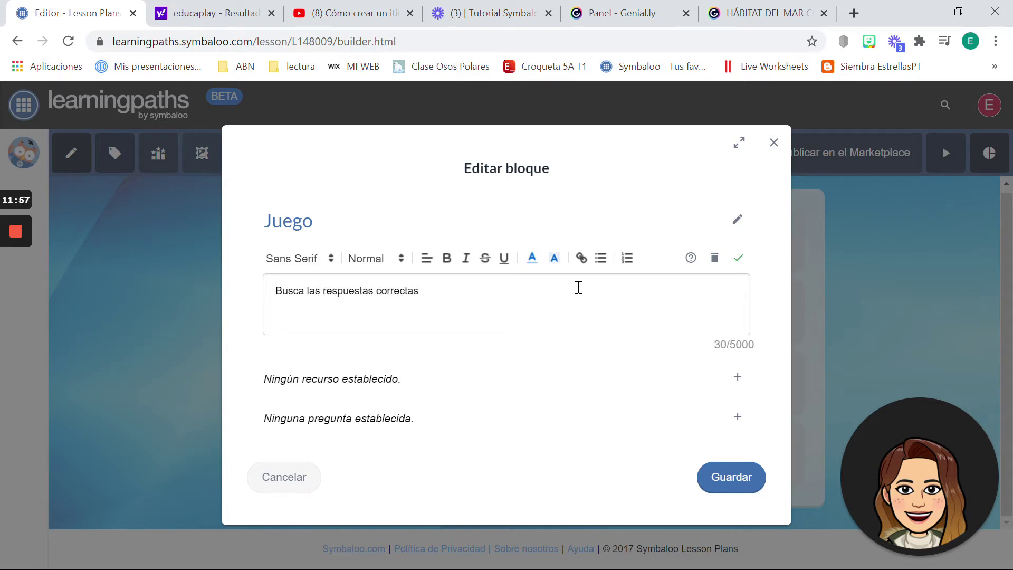
# Step: Start adding a resource to the "Juego" block with the resource search set to "Buscar todo"
pyautogui.click(507, 378)
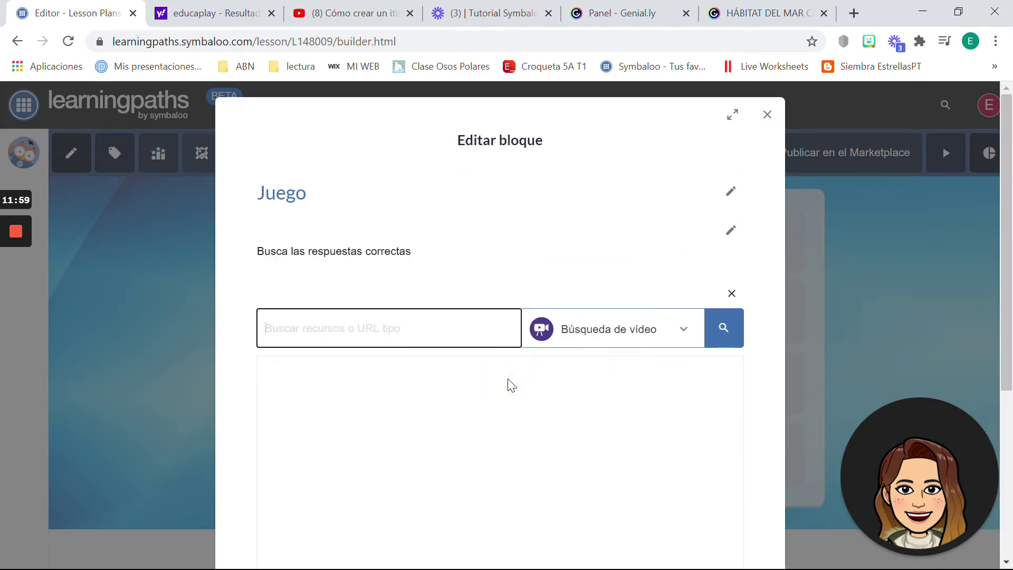
pyautogui.click(14, 297)
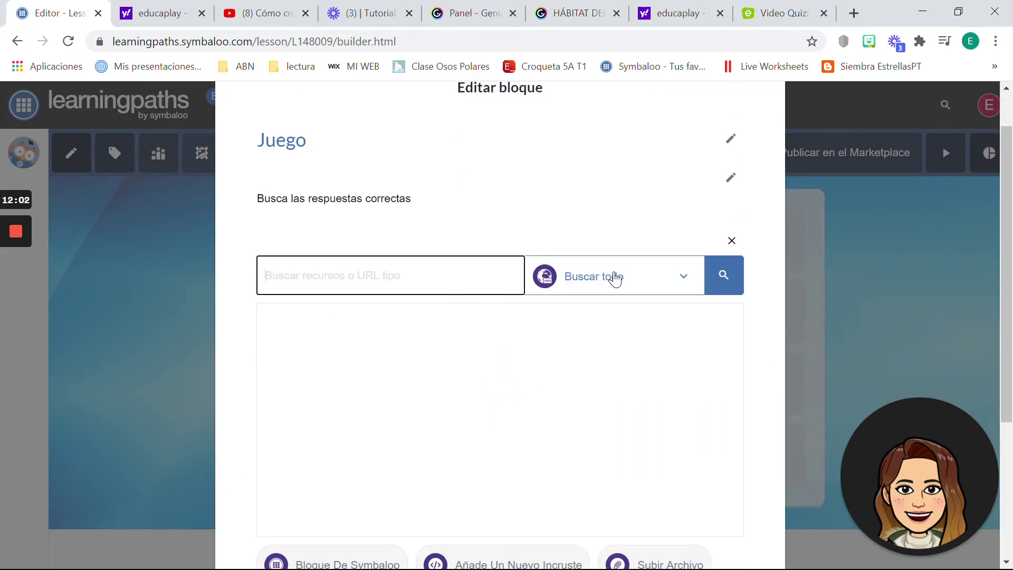
pyautogui.click(614, 278)
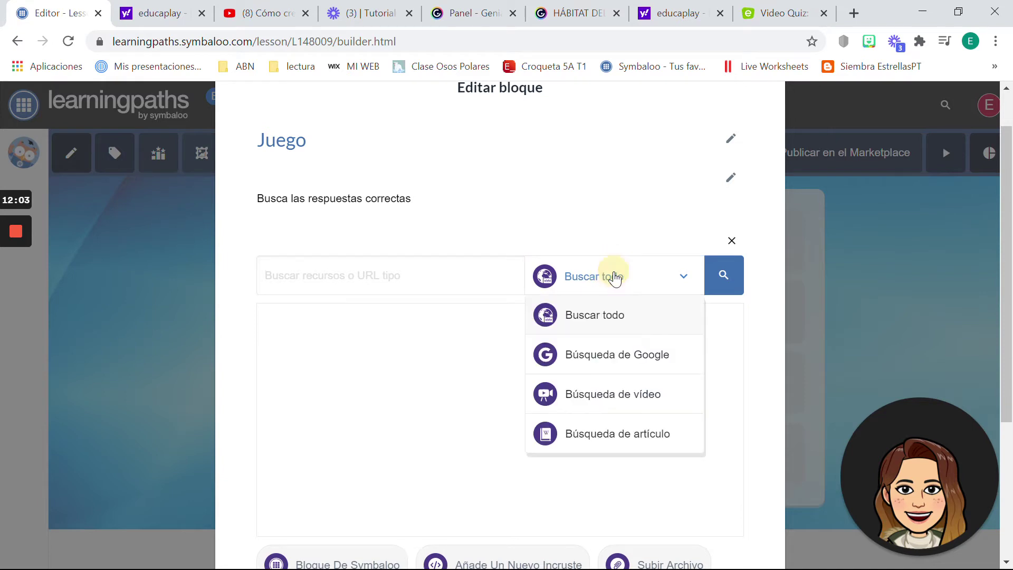
pyautogui.click(613, 312)
# Step: Copy the share link of the Educaplay video quiz "100 pisos bajo el mar", set it as the "Juego" block's resource and save the block
pyautogui.click(785, 14)
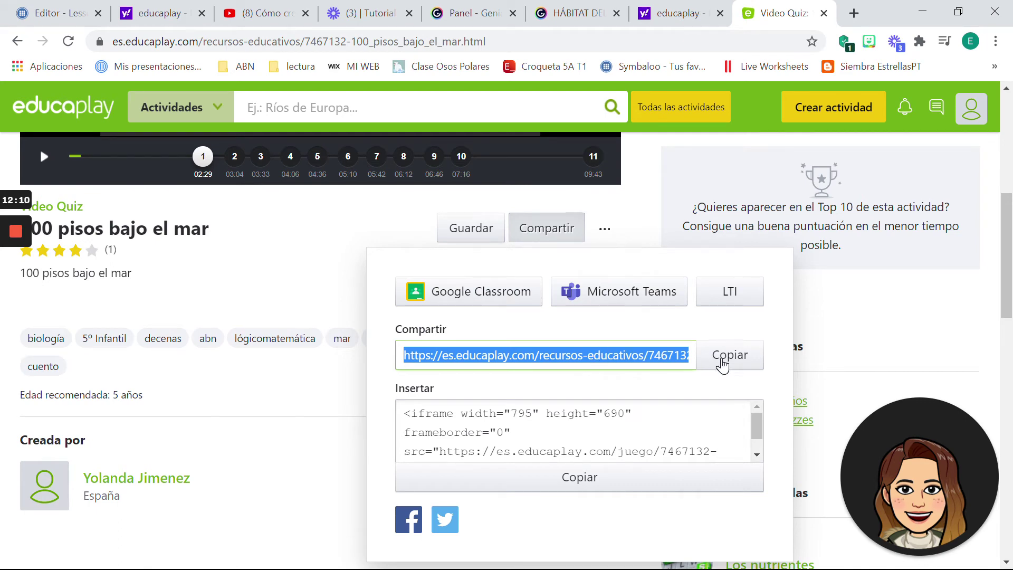
pyautogui.click(723, 364)
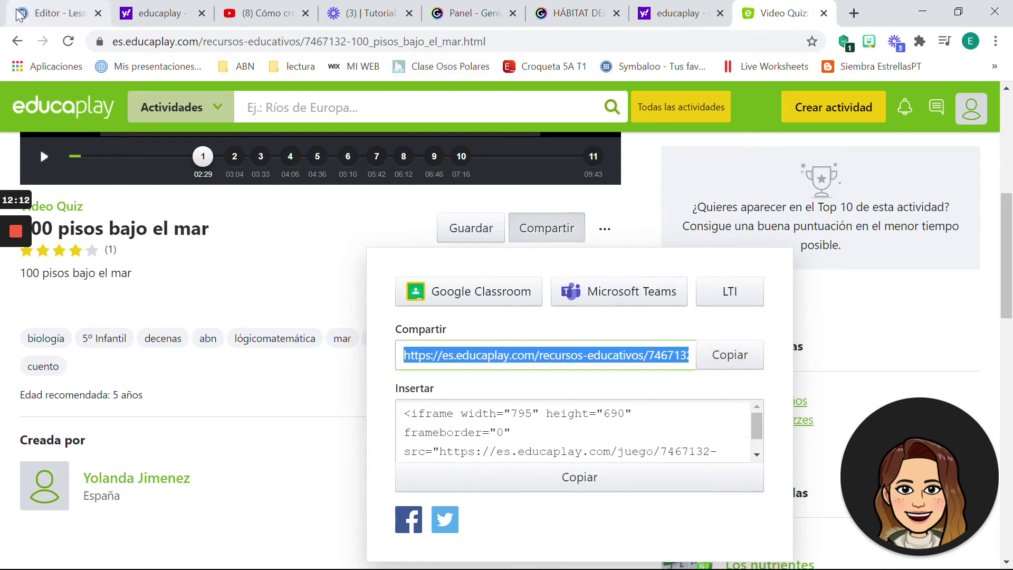
pyautogui.click(45, 14)
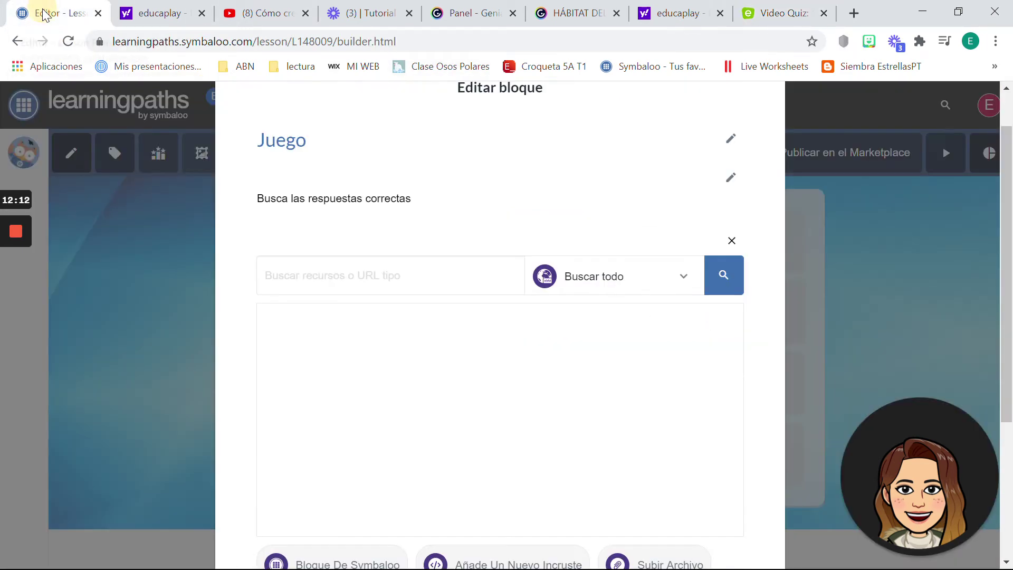
pyautogui.click(401, 285)
pyautogui.hotkey('ctrl', 'v')
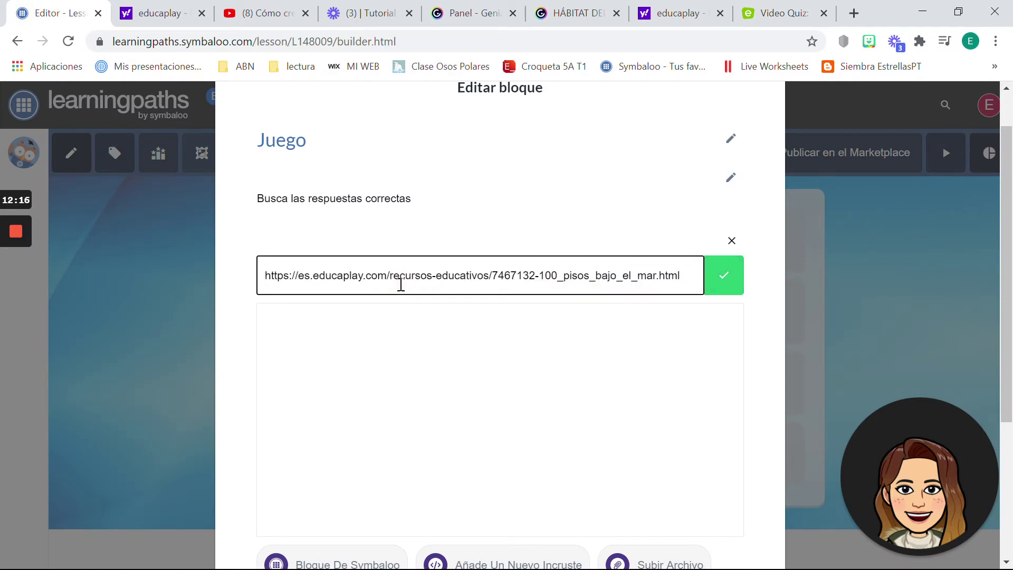
pyautogui.click(723, 277)
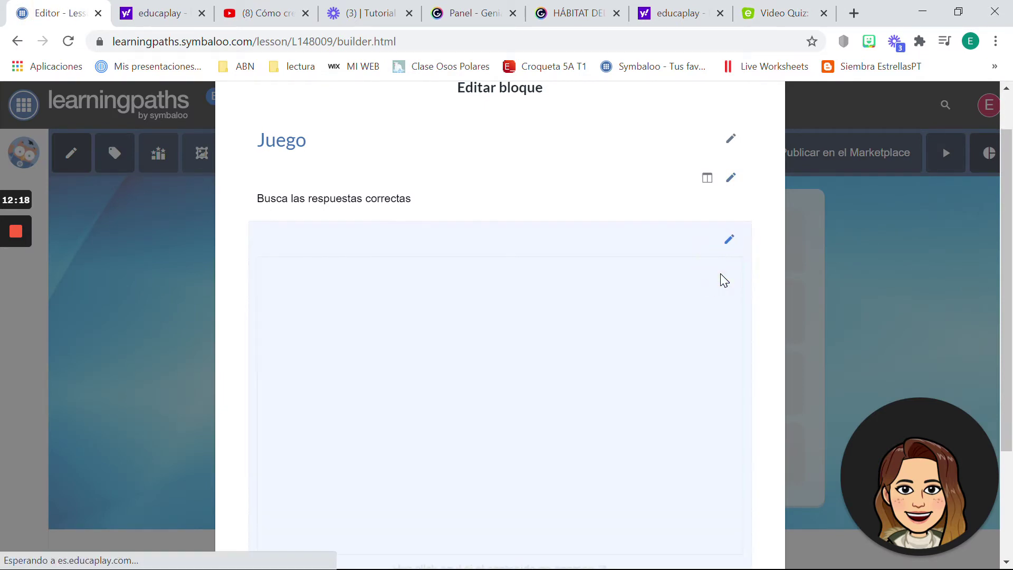
pyautogui.scroll(-3, 720, 273)
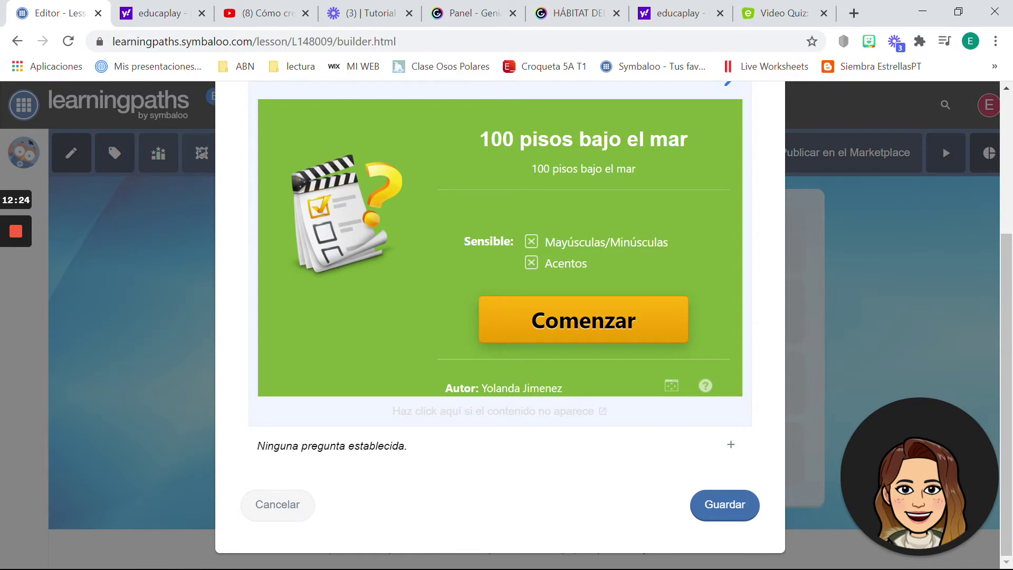
pyautogui.click(725, 505)
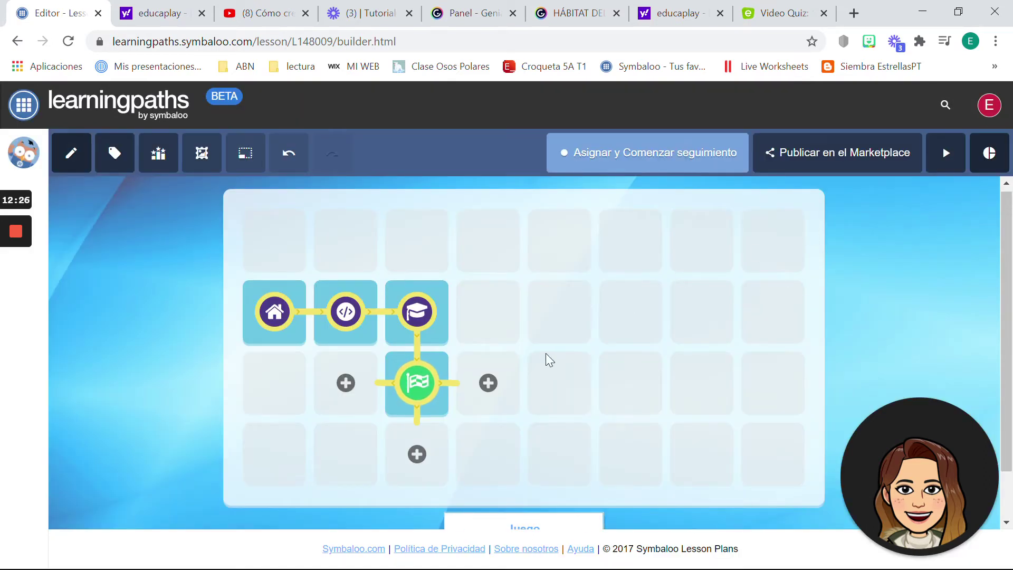
# Step: Add a block with its own custom resource directly to the right of the "Juego" block
pyautogui.moveTo(9, 301)
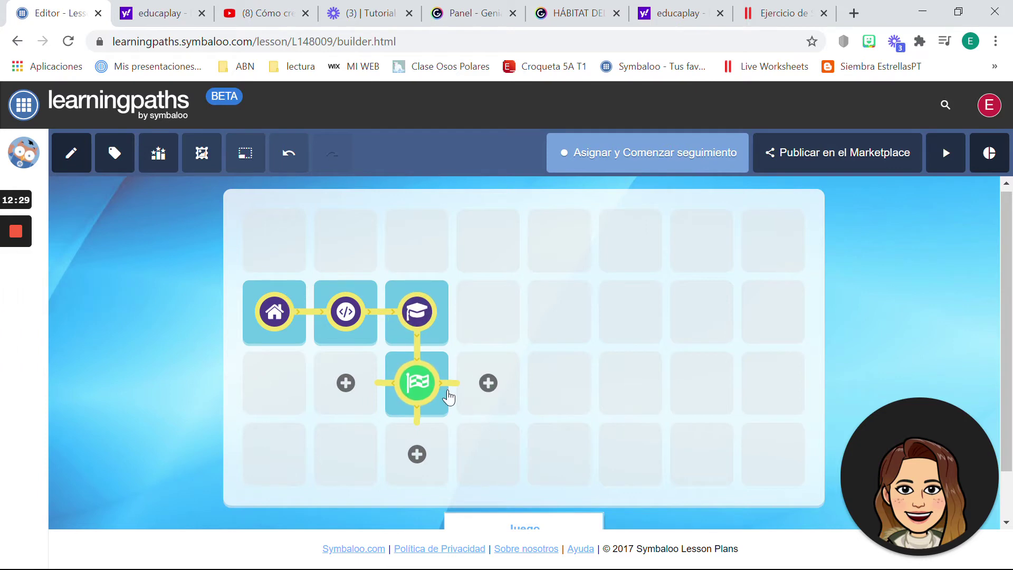
pyautogui.click(488, 383)
pyautogui.click(486, 381)
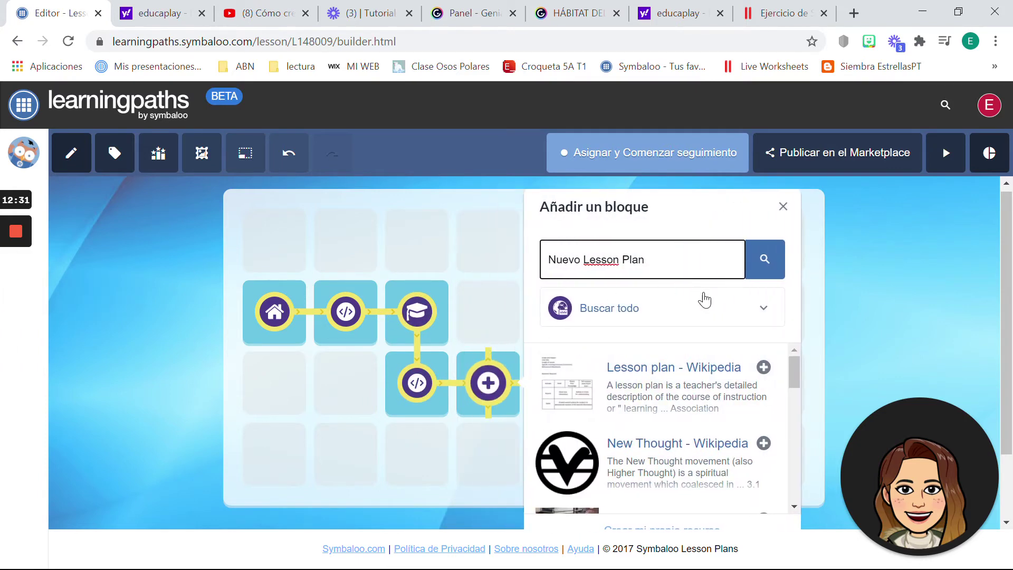
pyautogui.scroll(-2, 719, 343)
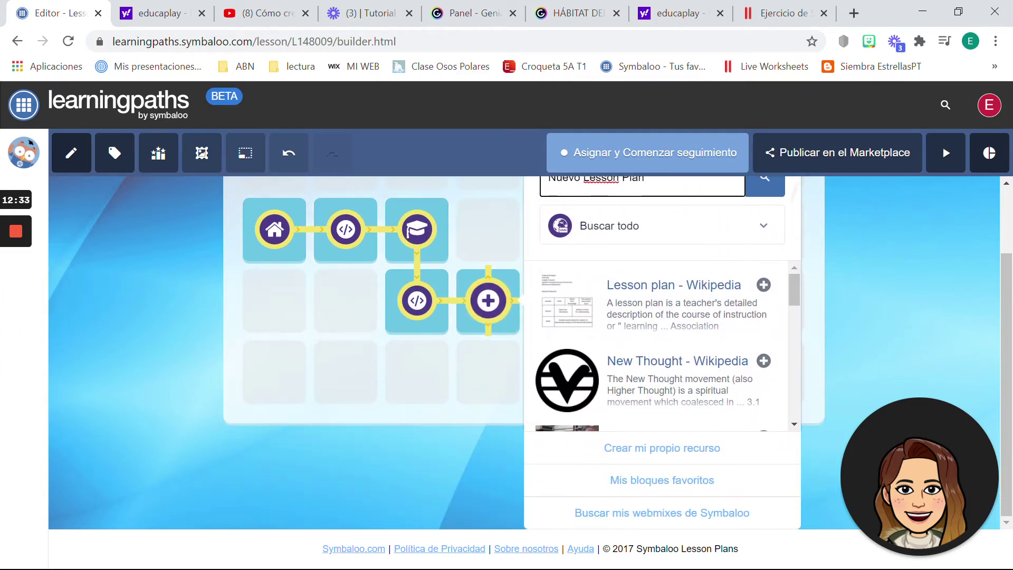
pyautogui.click(488, 300)
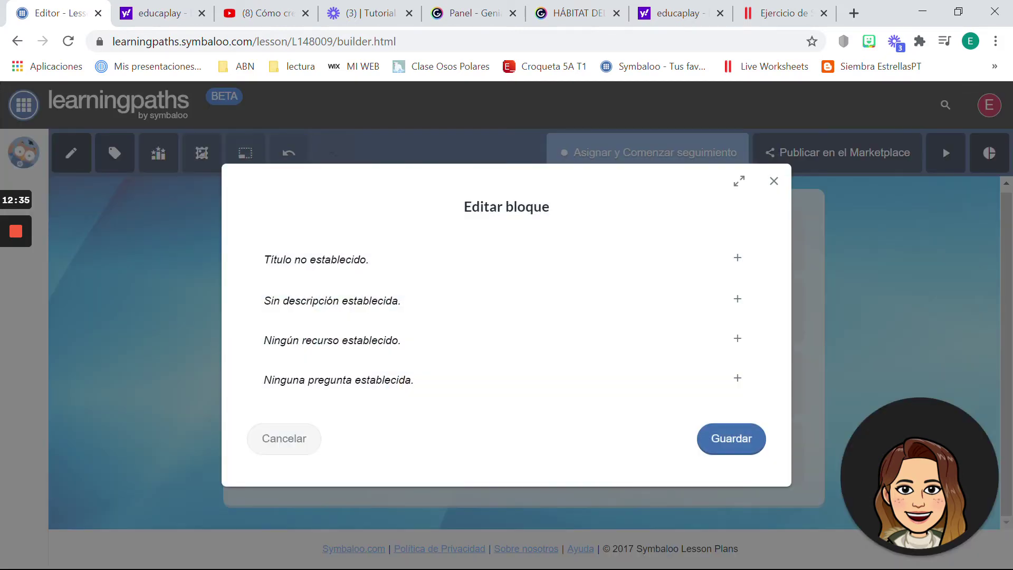
# Step: Title the new block "¿Qué animales viven en el mar?"
pyautogui.click(665, 266)
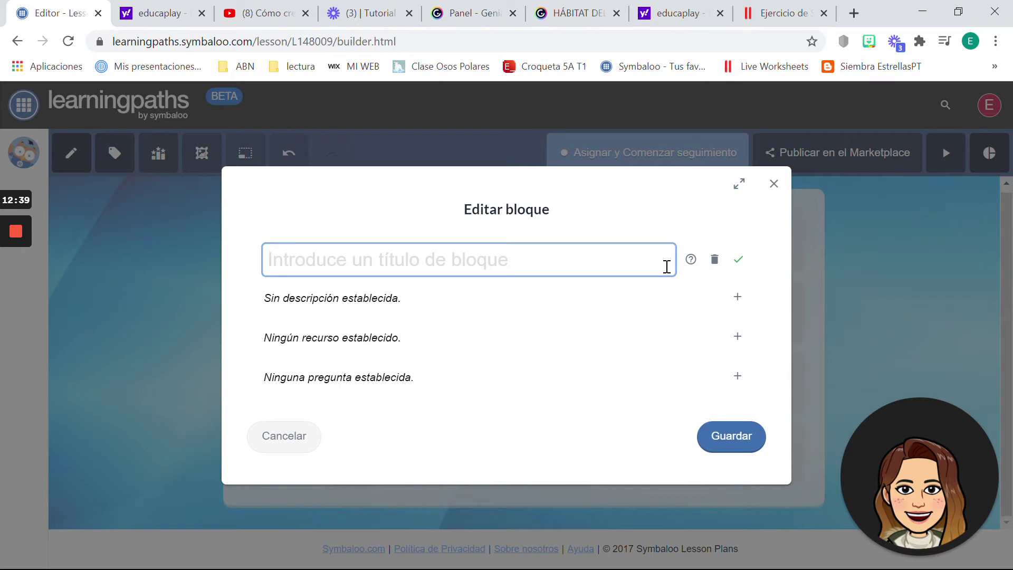
pyautogui.write('¿q')
pyautogui.press('BackSpace')
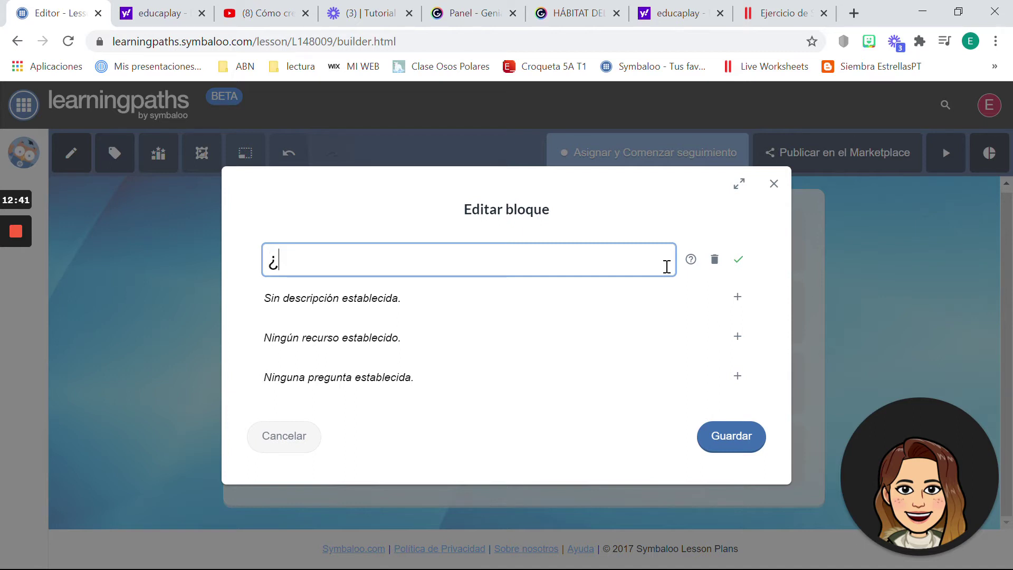
pyautogui.write('Qué anima')
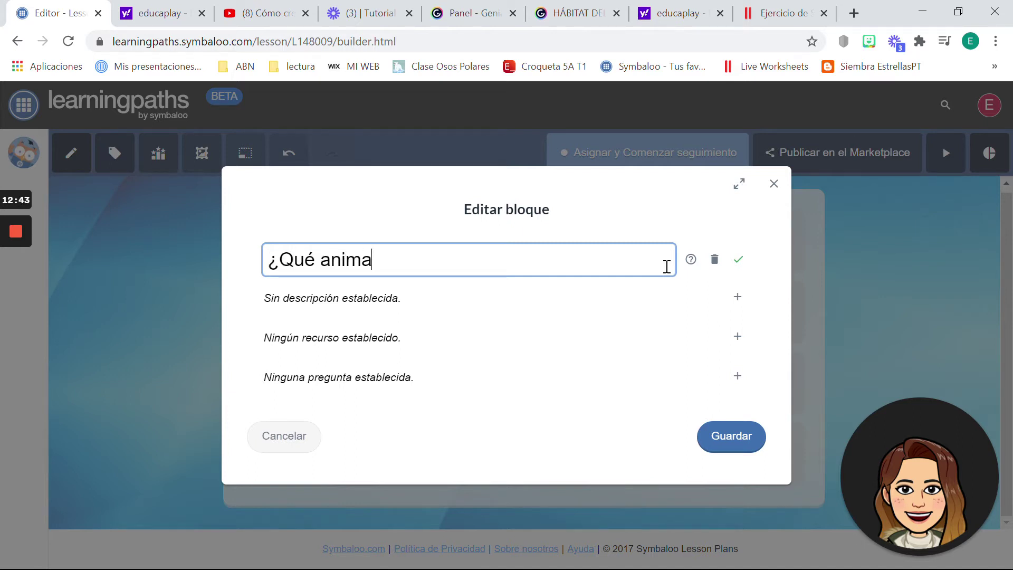
pyautogui.write('les viven en ')
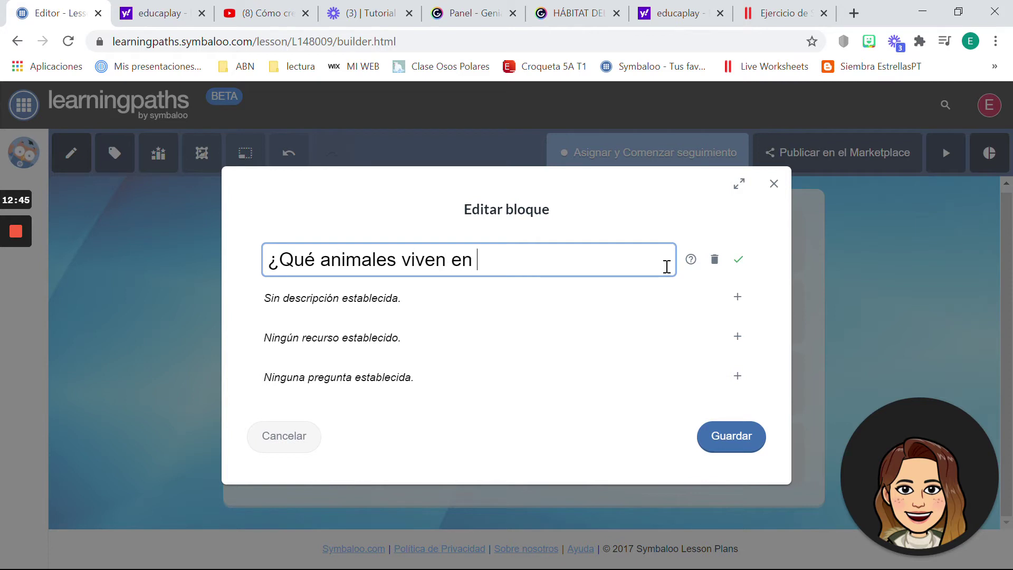
pyautogui.write('el mar?')
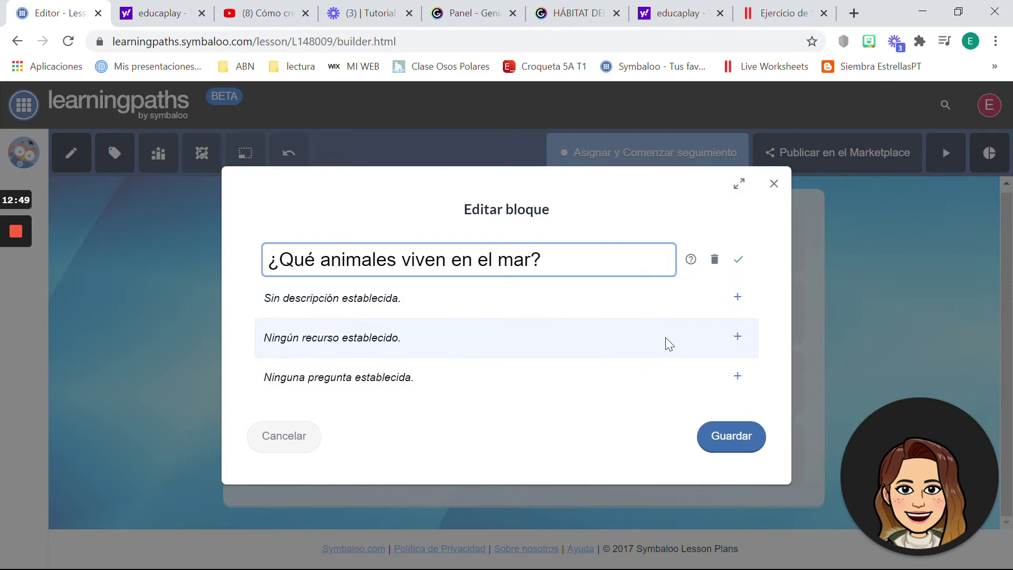
# Step: Copy the link of the Liveworksheets exercise "Selecciona los animales que viven en el agua" and set it as the new block's resource
pyautogui.click(713, 330)
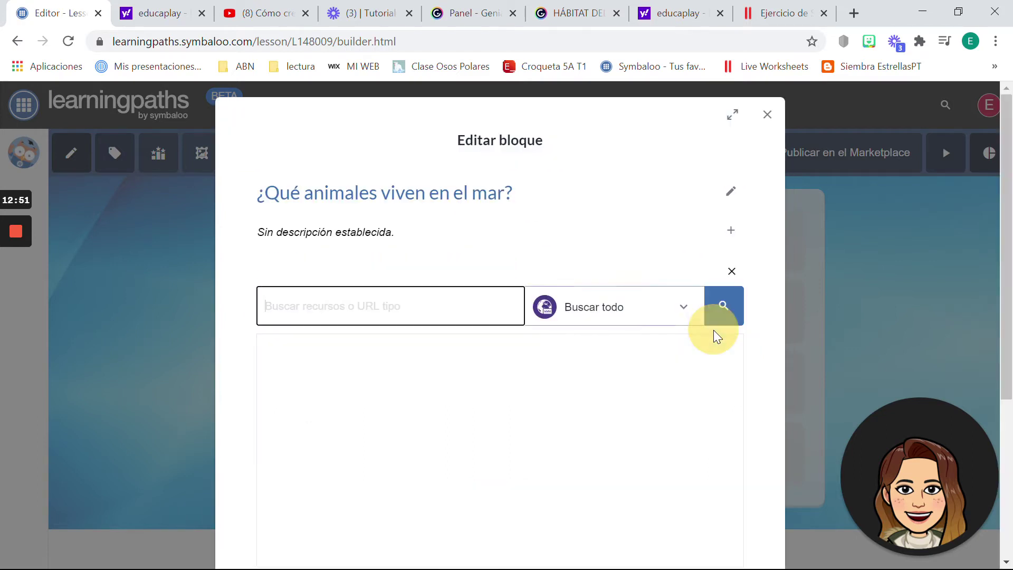
pyautogui.click(568, 303)
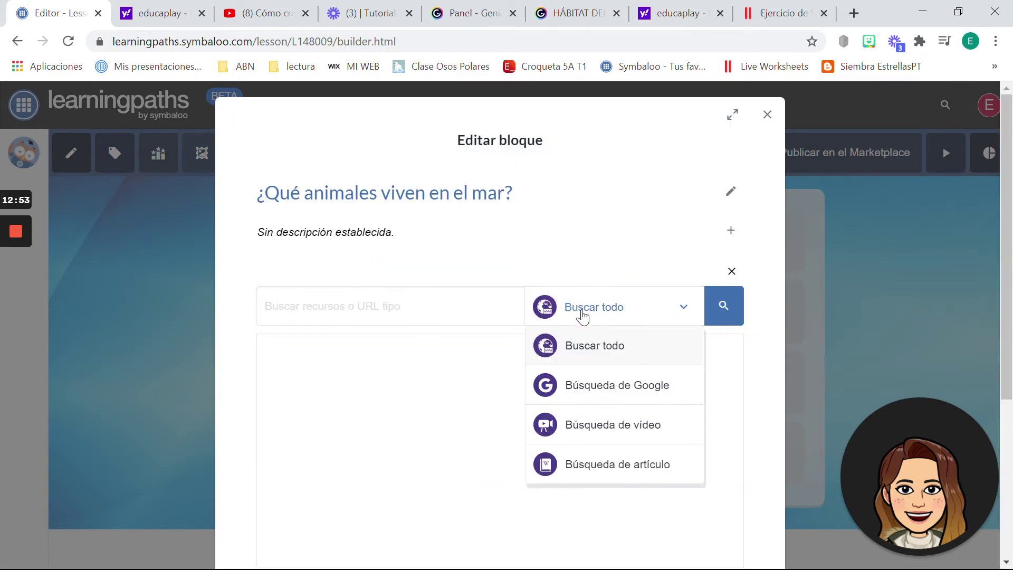
pyautogui.click(583, 317)
pyautogui.click(766, 11)
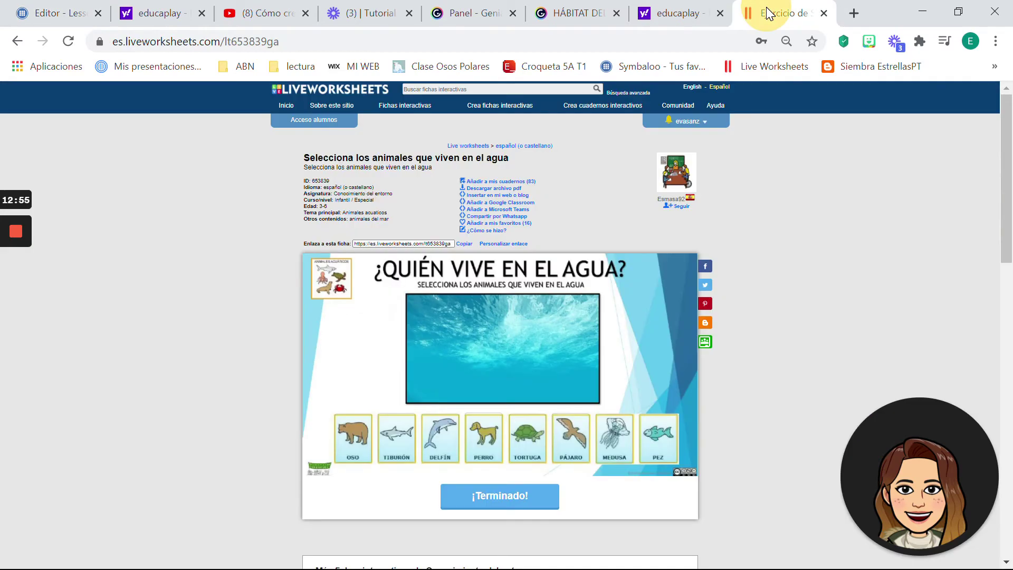
pyautogui.click(464, 243)
pyautogui.hotkey('ctrl', 'c')
pyautogui.click(64, 6)
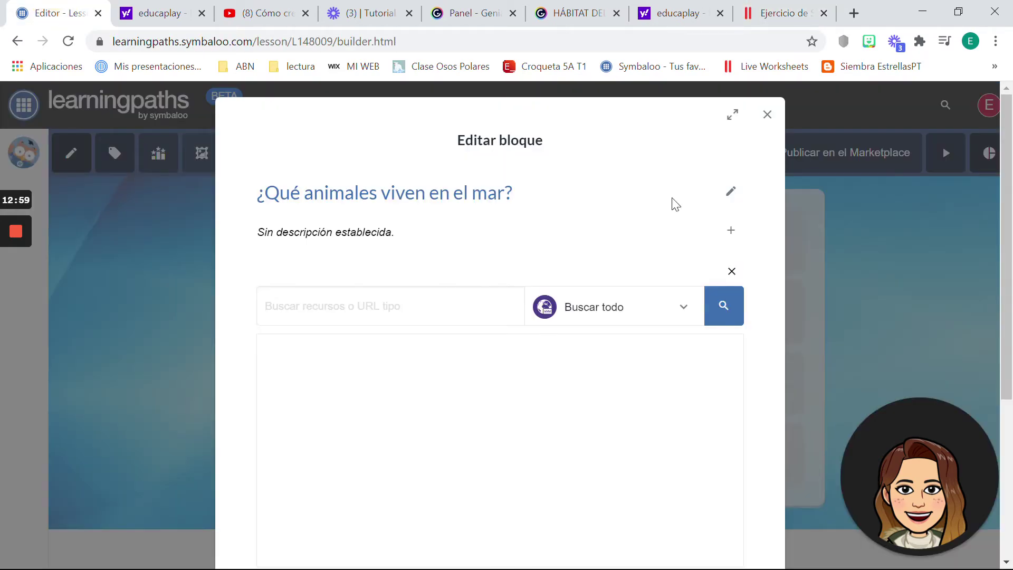
pyautogui.click(445, 310)
pyautogui.hotkey('ctrl', 'v')
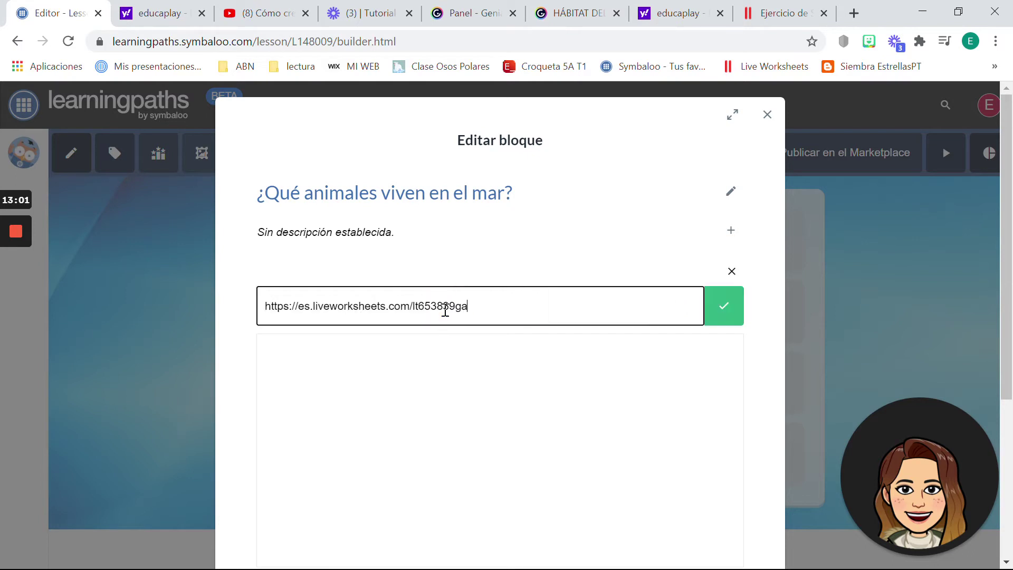
pyautogui.click(721, 301)
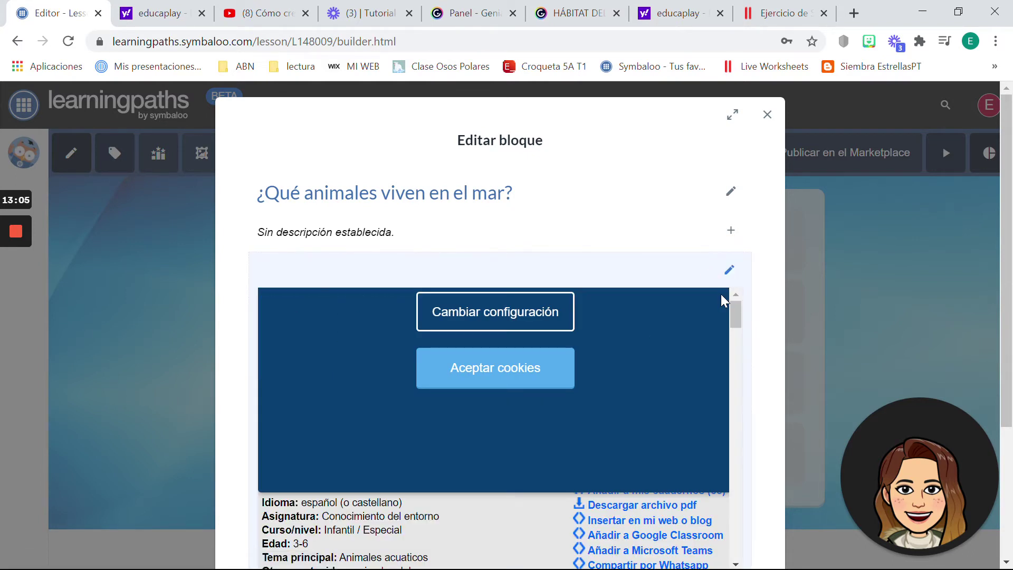
# Step: Add a multiple-choice question to the block with the text "¿Qué animales no viven en el mar?"
pyautogui.scroll(-3, 494, 422)
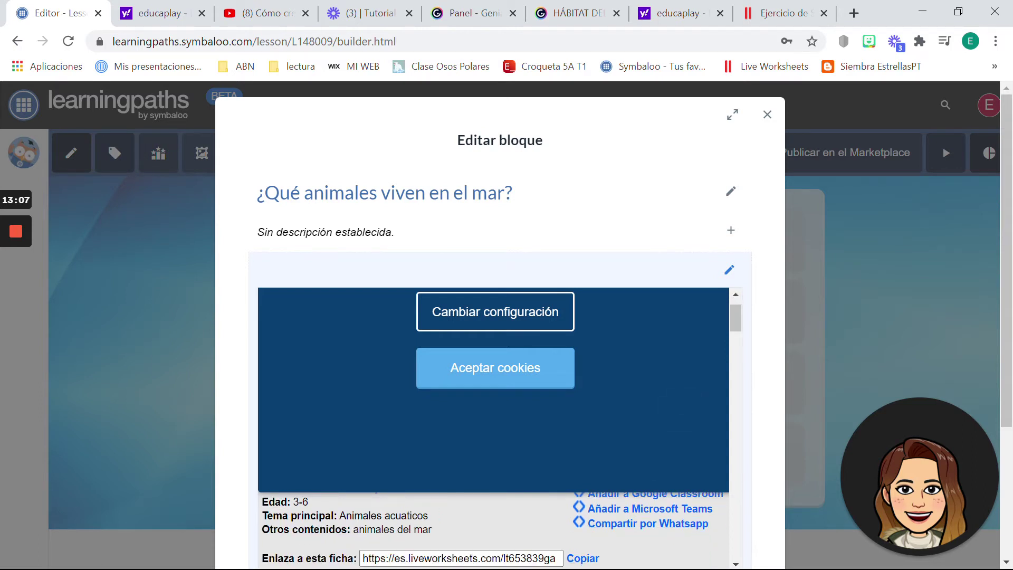
pyautogui.scroll(-3, 493, 369)
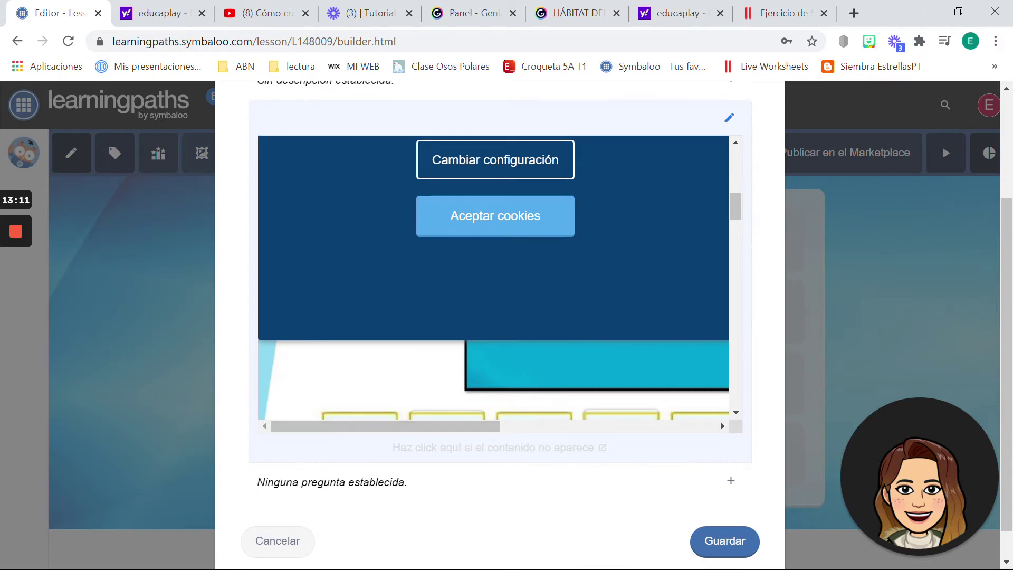
pyautogui.scroll(-1, 730, 445)
pyautogui.click(730, 444)
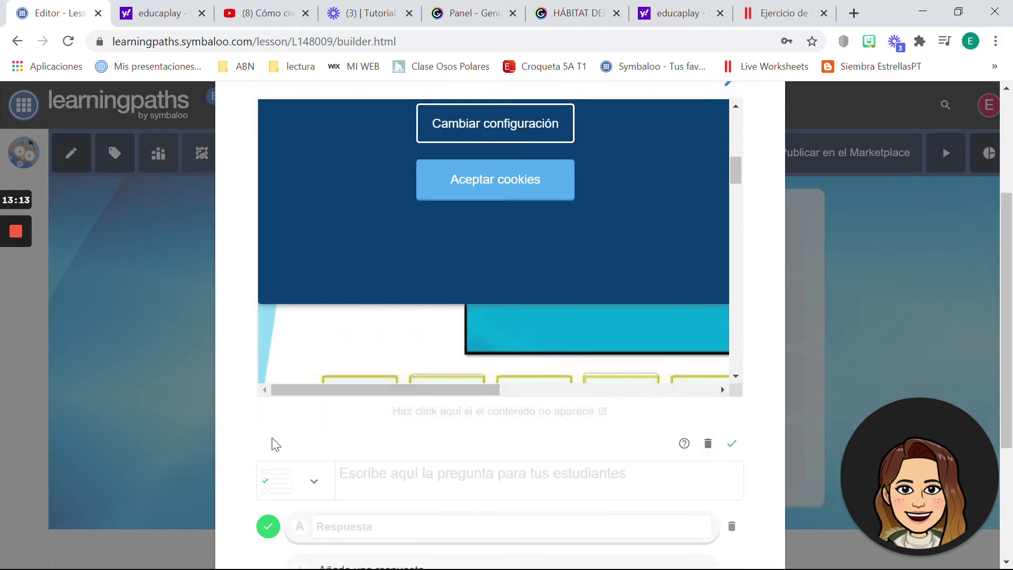
pyautogui.click(314, 482)
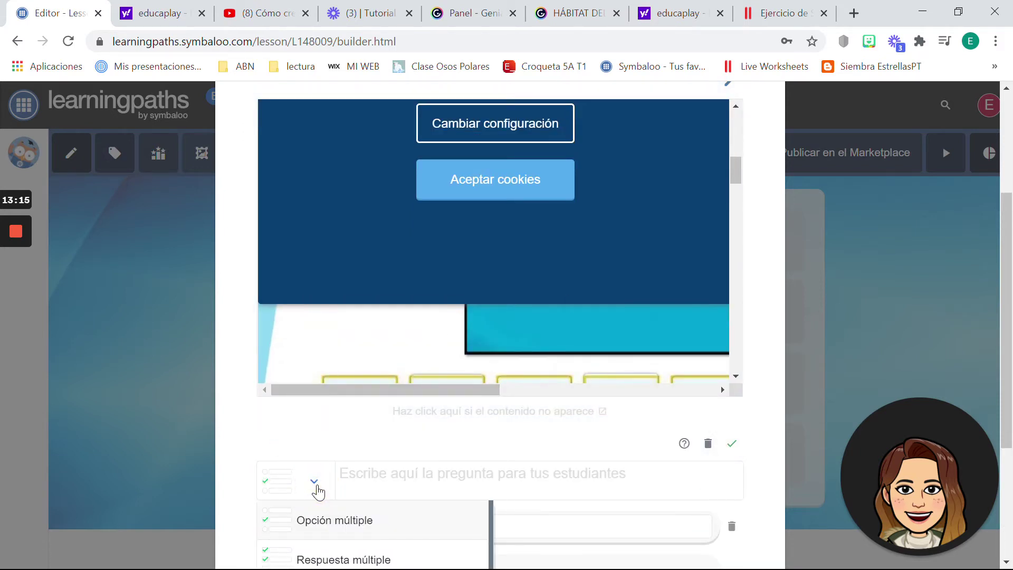
pyautogui.click(315, 486)
pyautogui.click(399, 489)
pyautogui.write('¿Qué')
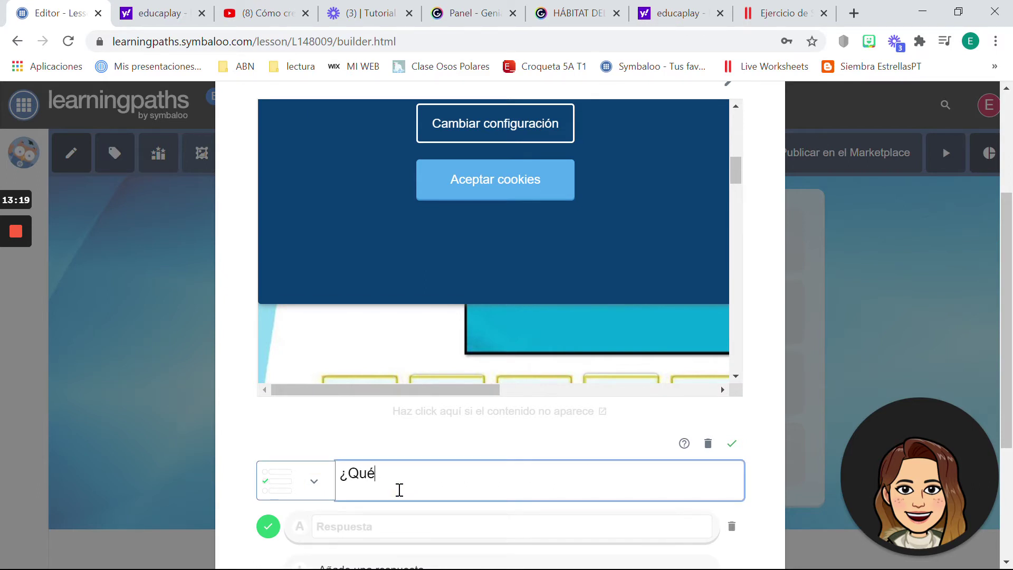
pyautogui.write(' animales no viven en')
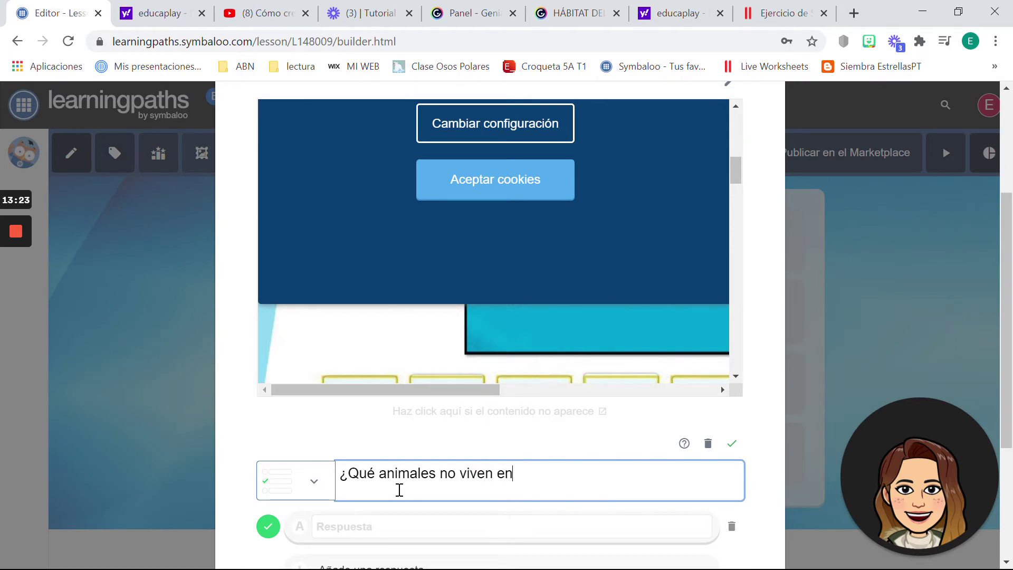
pyautogui.write(' el mar?')
pyautogui.scroll(-2, 400, 490)
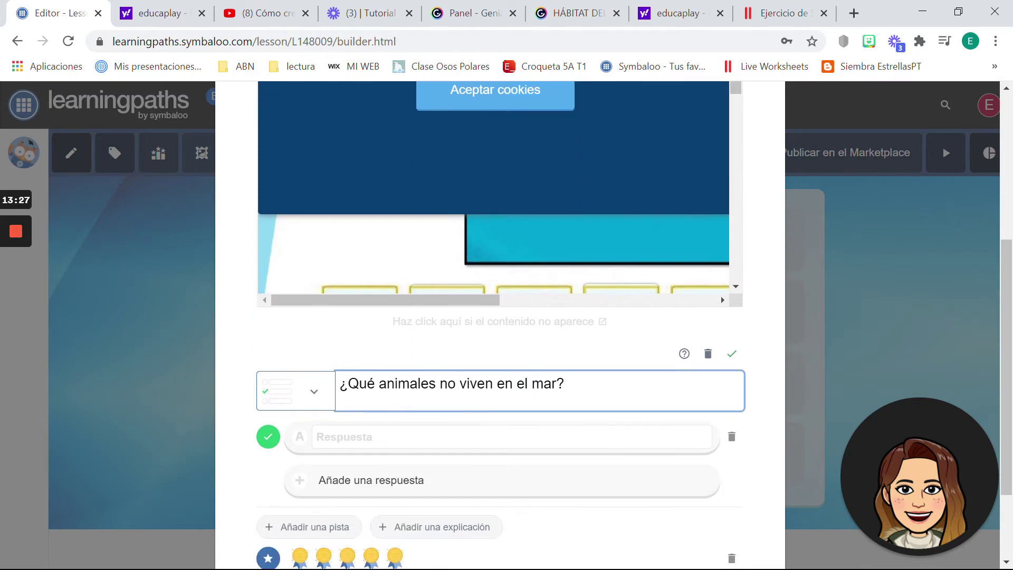
# Step: Consult the Liveworksheets exercise's animals and enter "Perro, oso, tortuga y pájaro" as the question's correct answer A
pyautogui.press('Tab')
pyautogui.hotkey('ctrl', '9')
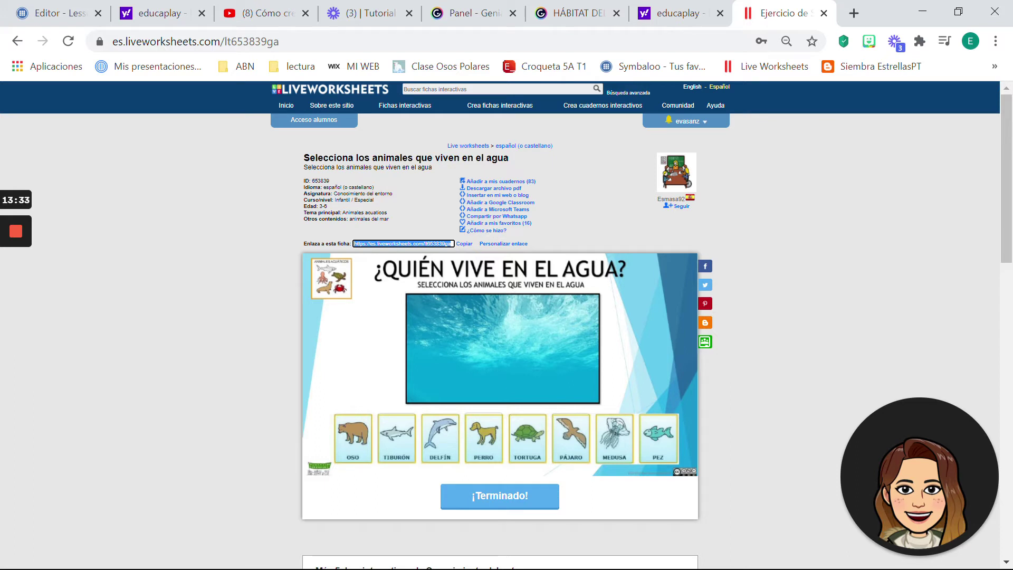
pyautogui.hotkey('ctrl', '1')
pyautogui.write('Perro, oso, tortuga')
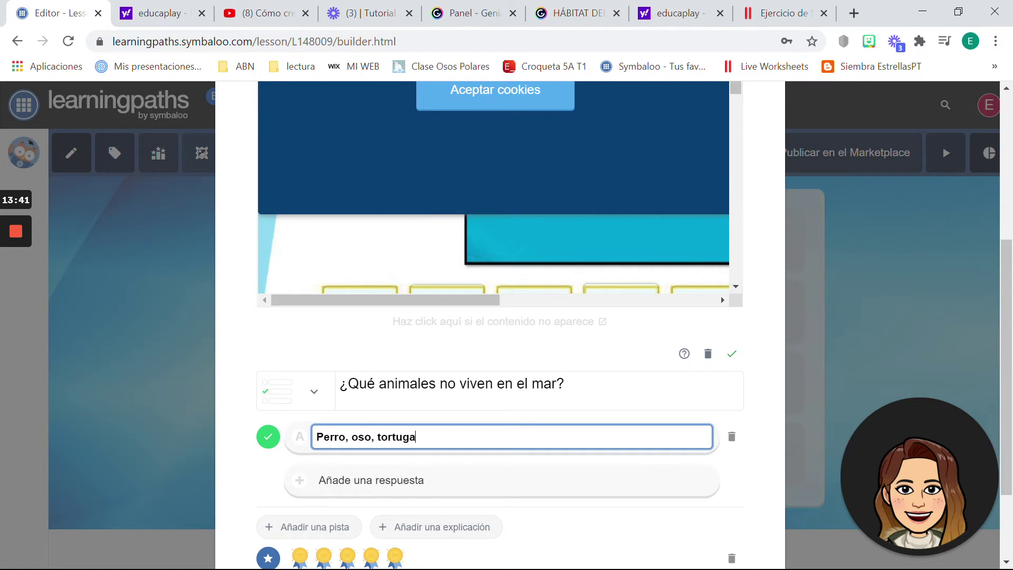
pyautogui.click(801, 13)
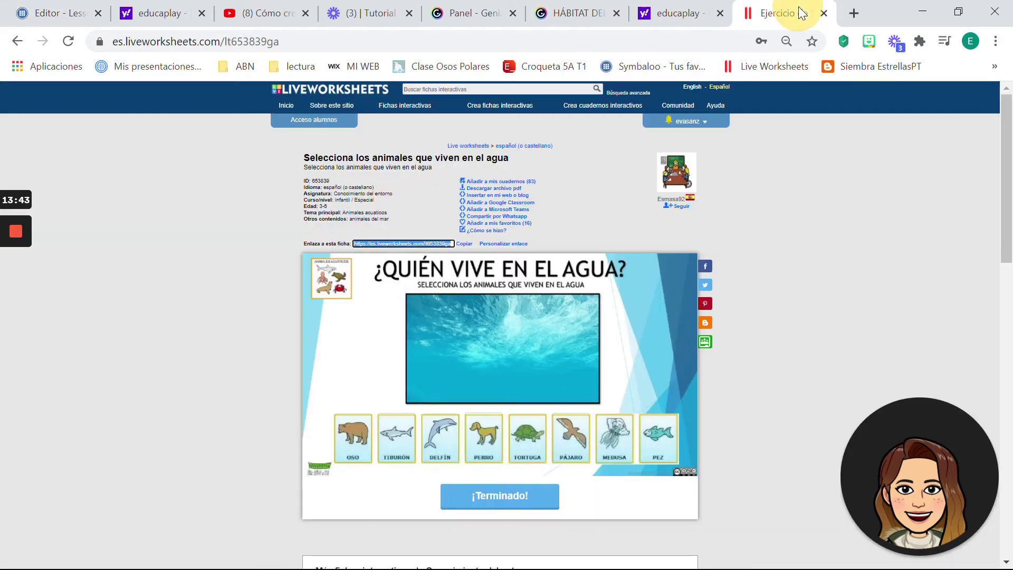
pyautogui.click(67, 12)
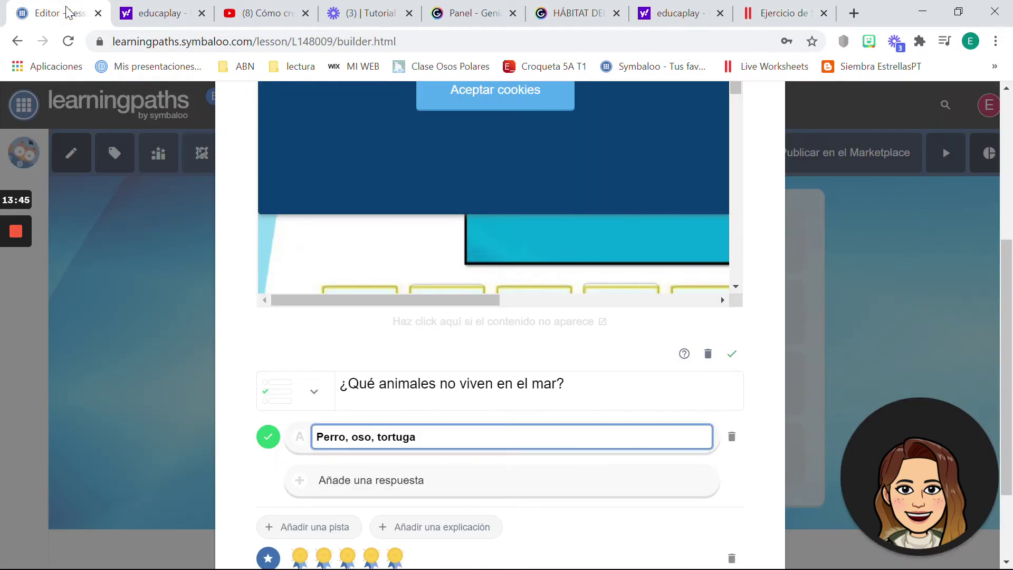
pyautogui.write('jaro')
# Step: Add answer B to the question as an incorrect option with the text "Perro, delfín y medusa"
pyautogui.click(333, 488)
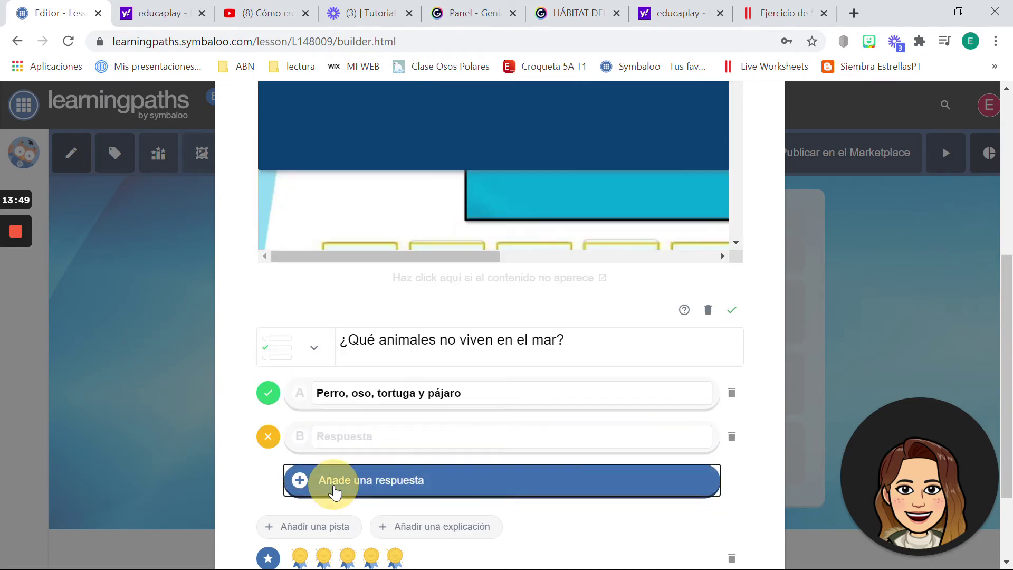
pyautogui.click(398, 433)
pyautogui.write('Pero')
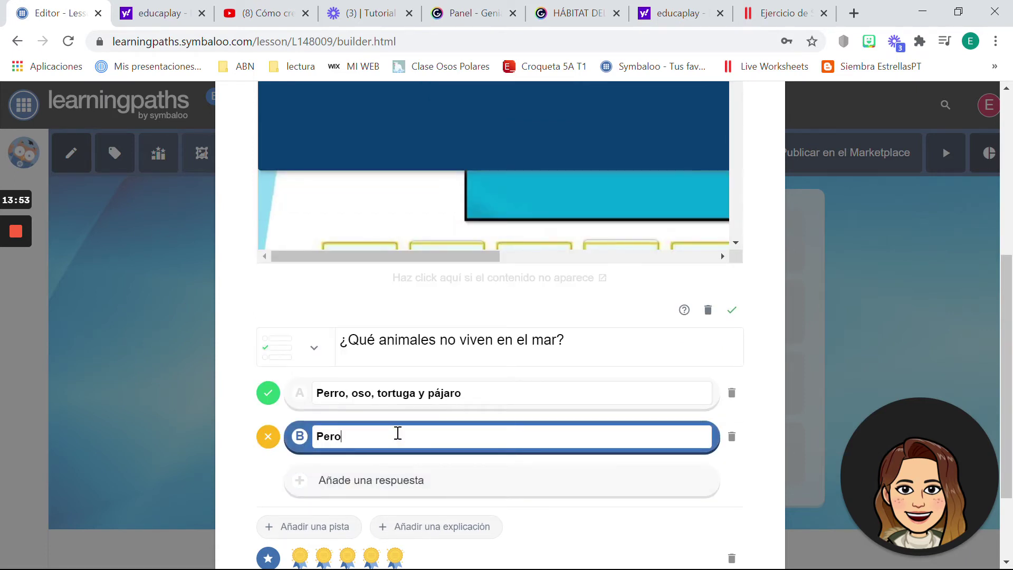
pyautogui.press('BackSpace')
pyautogui.write('ro, delfín y pe')
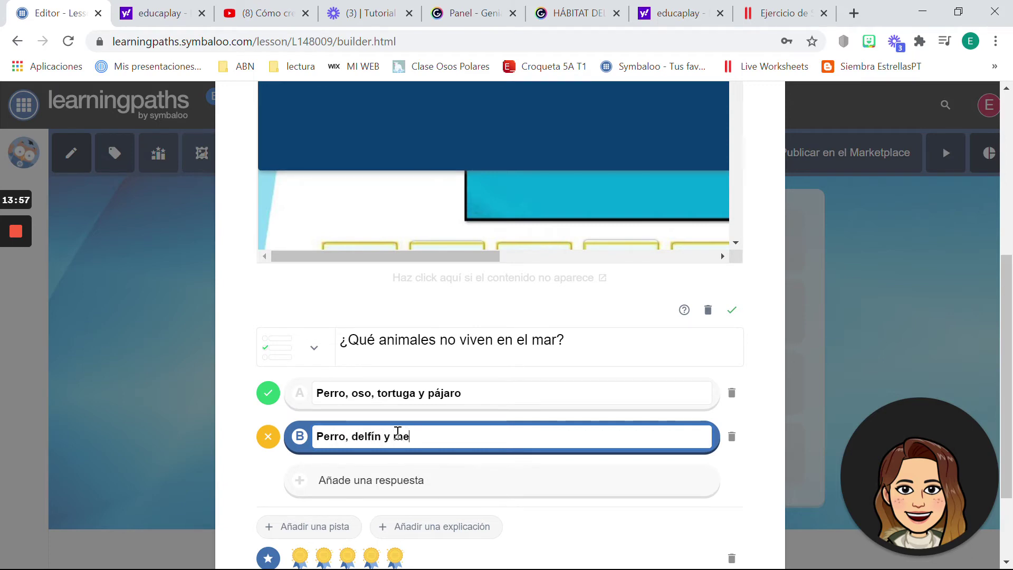
# Step: Add answer C to the question as an incorrect option with the text "Medusa, oso y pájaro"
pyautogui.click(398, 491)
pyautogui.click(401, 441)
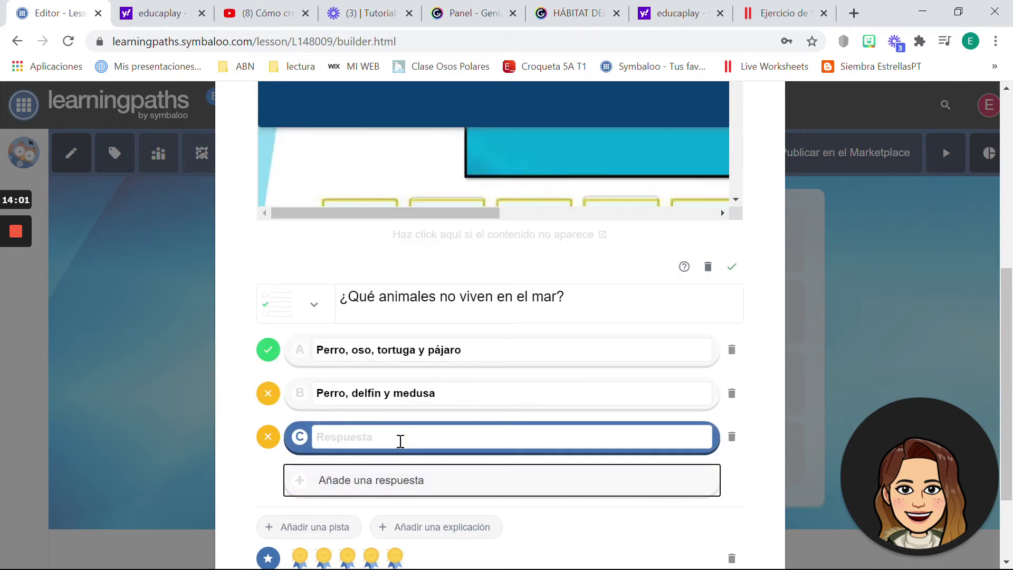
pyautogui.write('Per')
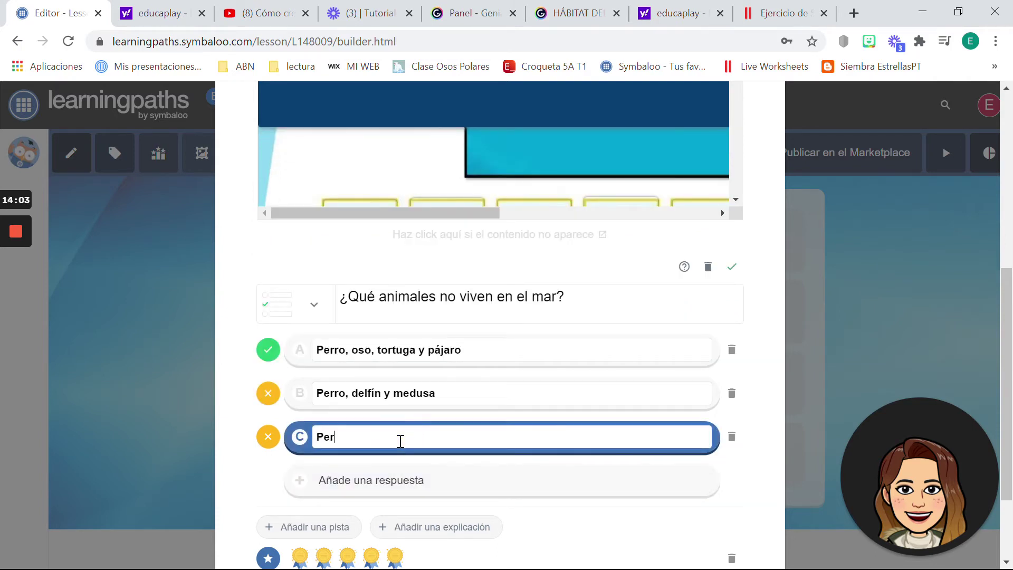
pyautogui.press('BackSpace')
pyautogui.press('BackSpace')
pyautogui.write('Medusa, oso y pájaro')
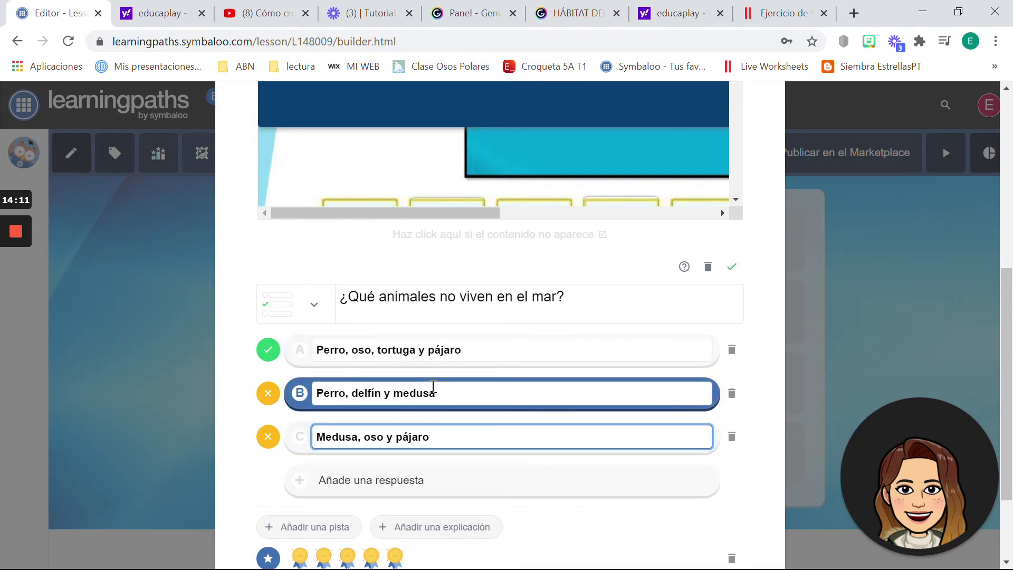
# Step: Set the question's reward to one medal and save the block
pyautogui.scroll(-2, 429, 391)
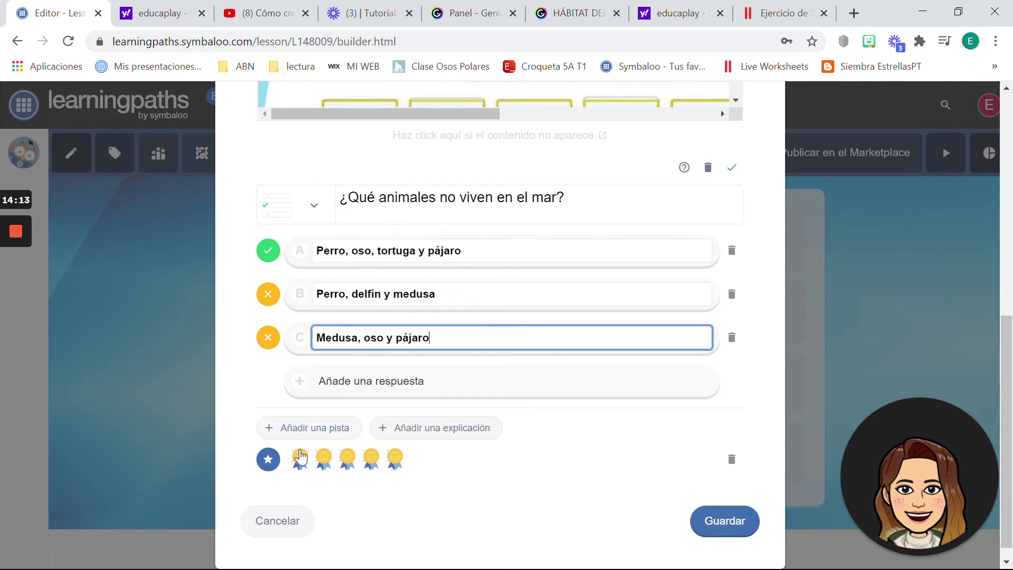
pyautogui.click(301, 455)
pyautogui.click(721, 522)
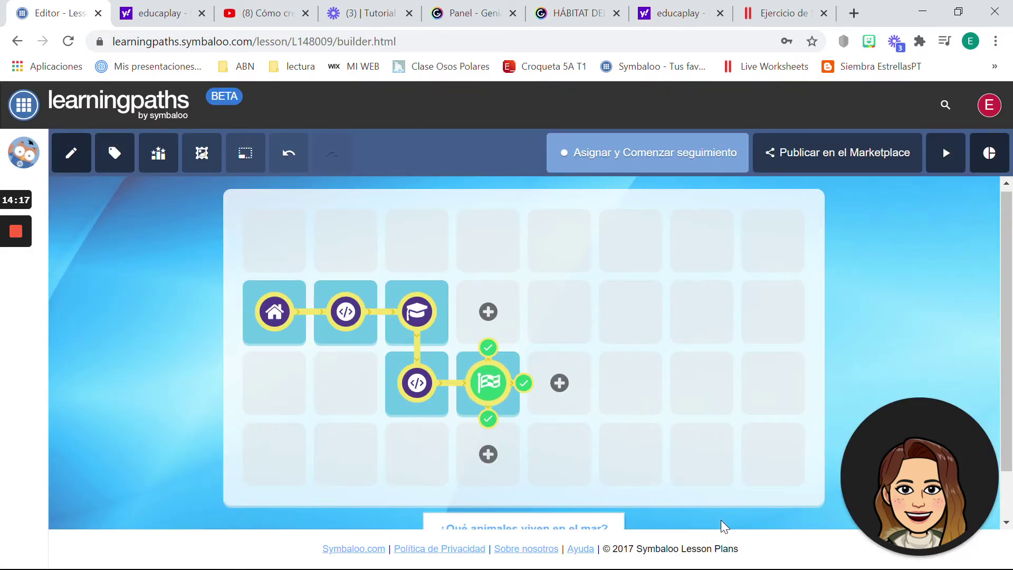
# Step: Add a block with its own custom resource directly to the right of the "¿Qué animales viven en el mar?" block and title it "Cuento."
pyautogui.click(560, 382)
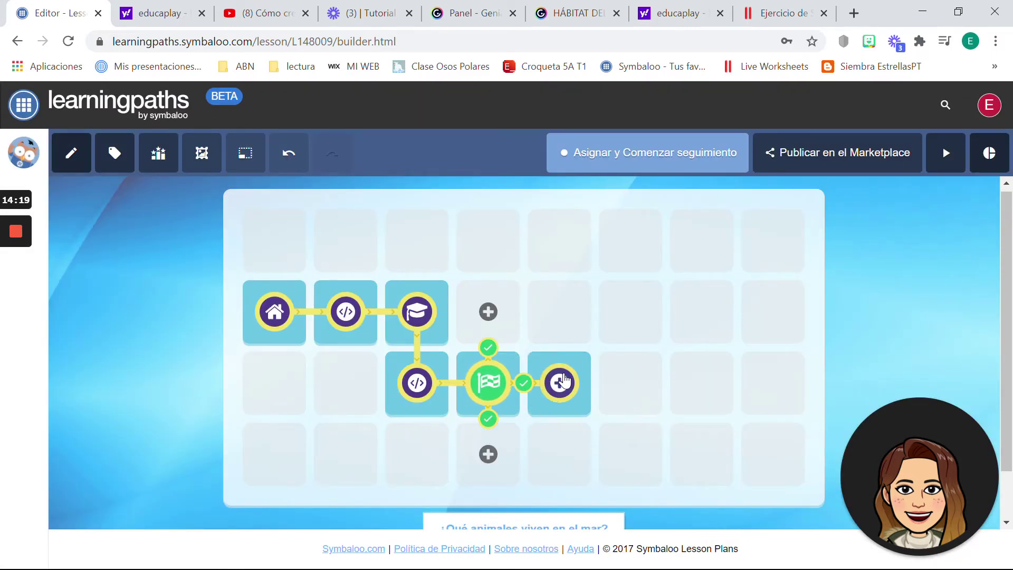
pyautogui.click(562, 381)
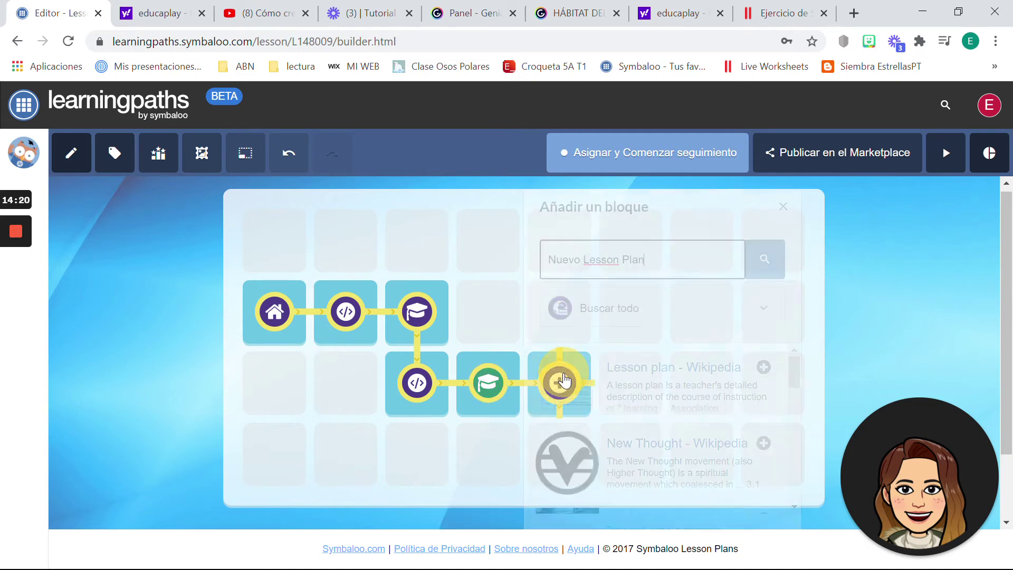
pyautogui.moveTo(9, 295)
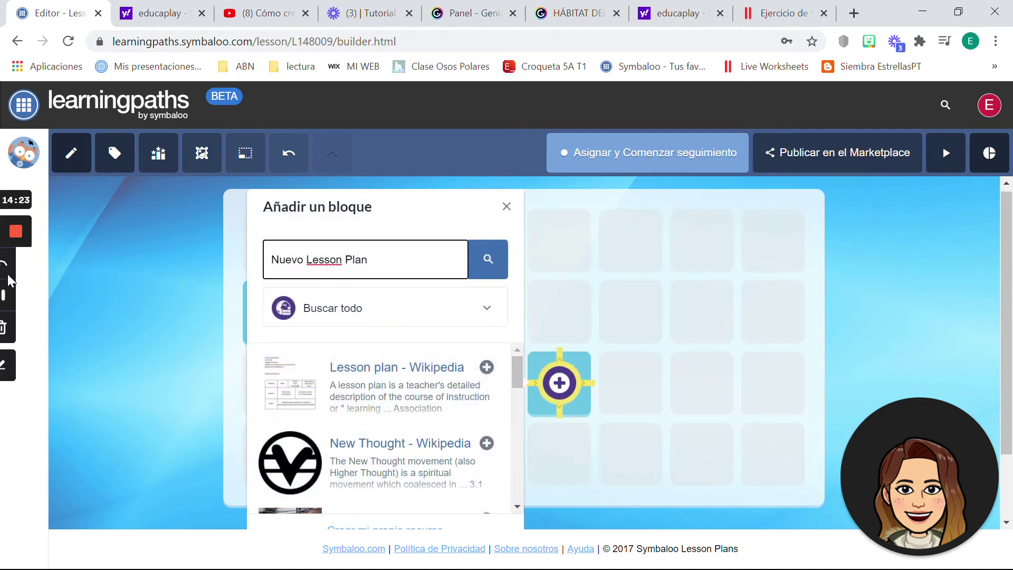
pyautogui.scroll(-1, 9, 298)
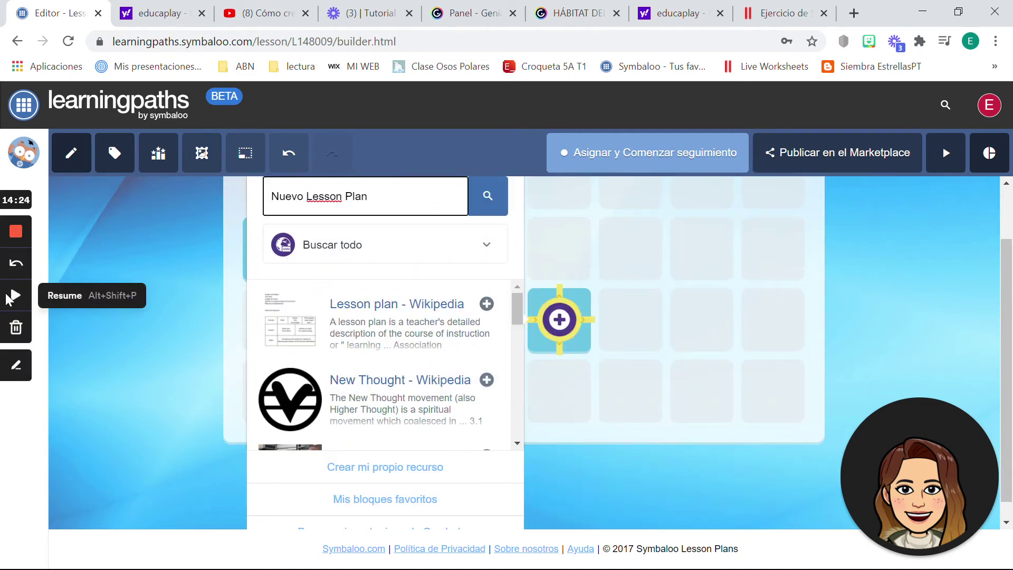
pyautogui.click(283, 384)
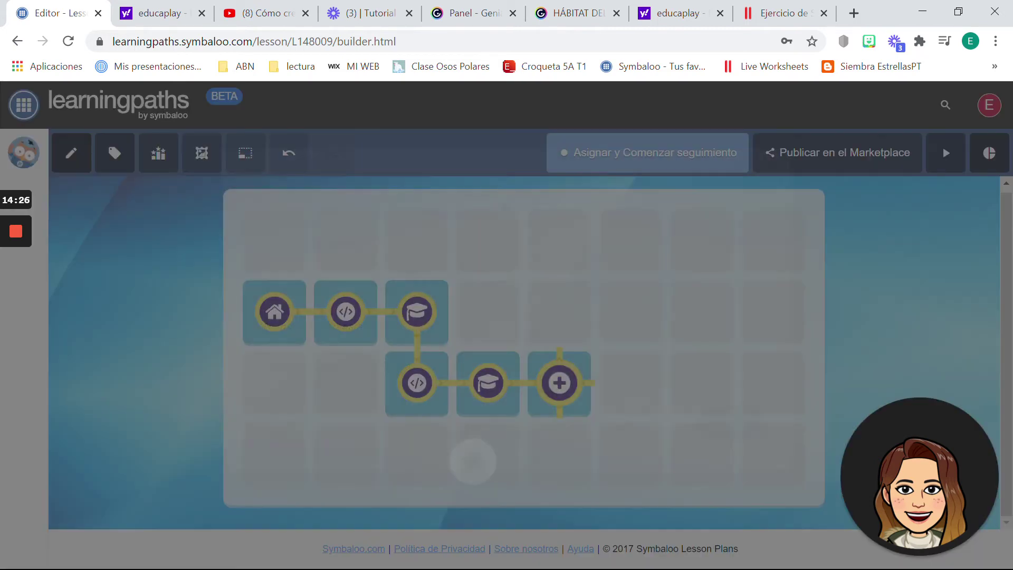
pyautogui.click(317, 259)
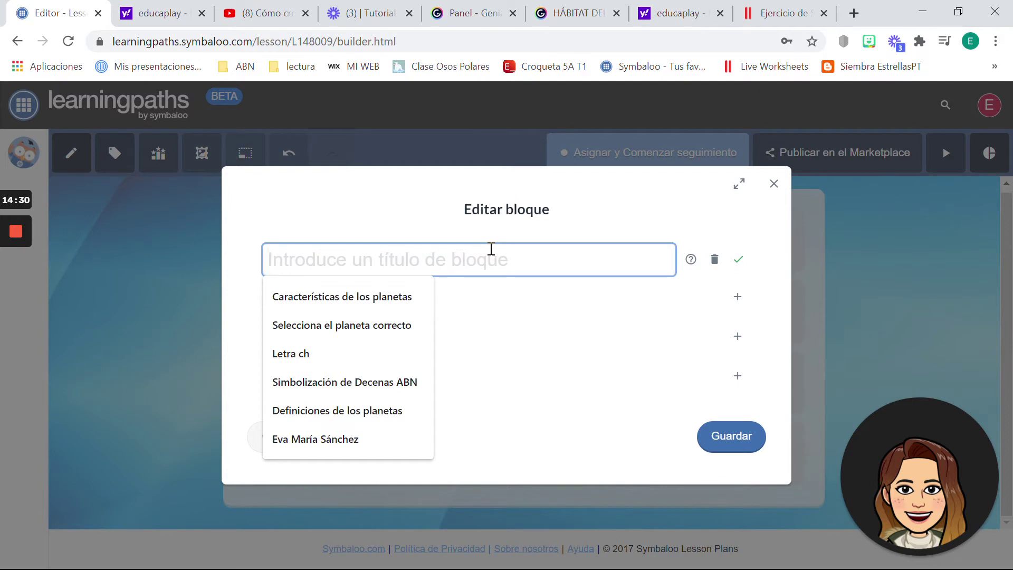
pyautogui.write('Cuento.')
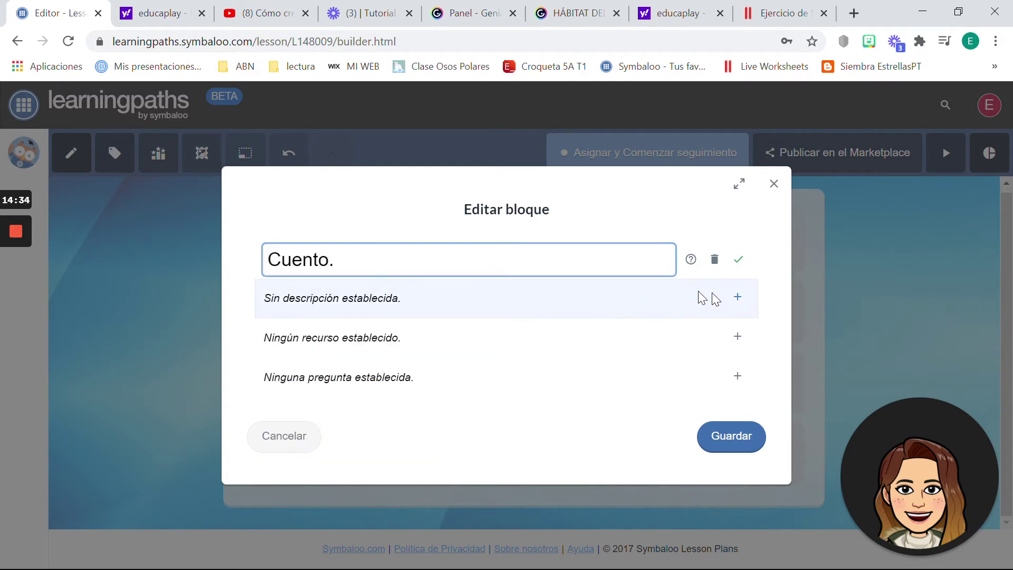
# Step: Upload the file "Cuento El País de los números.pdf" from the Descargas folder as the resource of the "Cuento." block
pyautogui.click(726, 347)
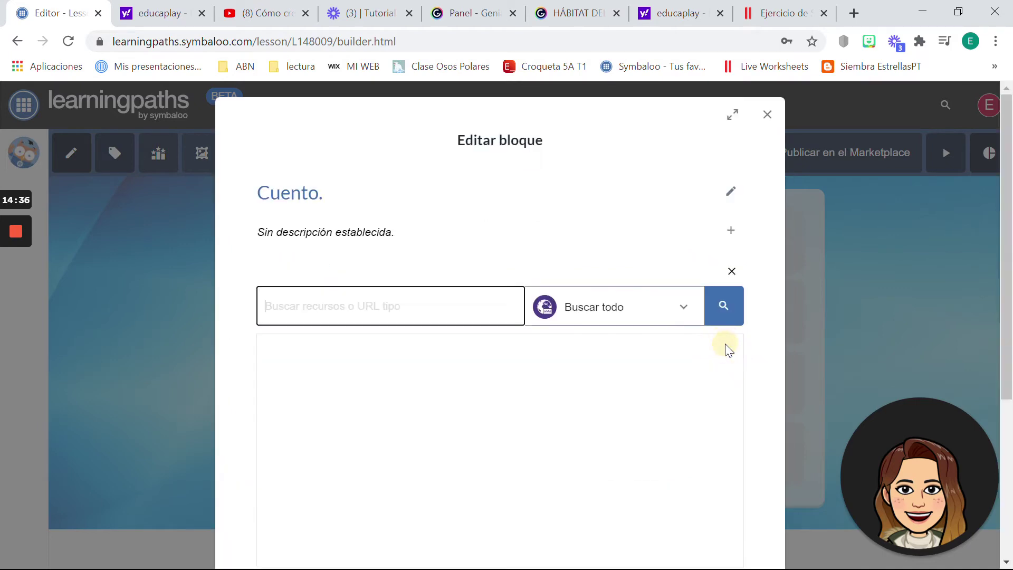
pyautogui.scroll(-4, 728, 349)
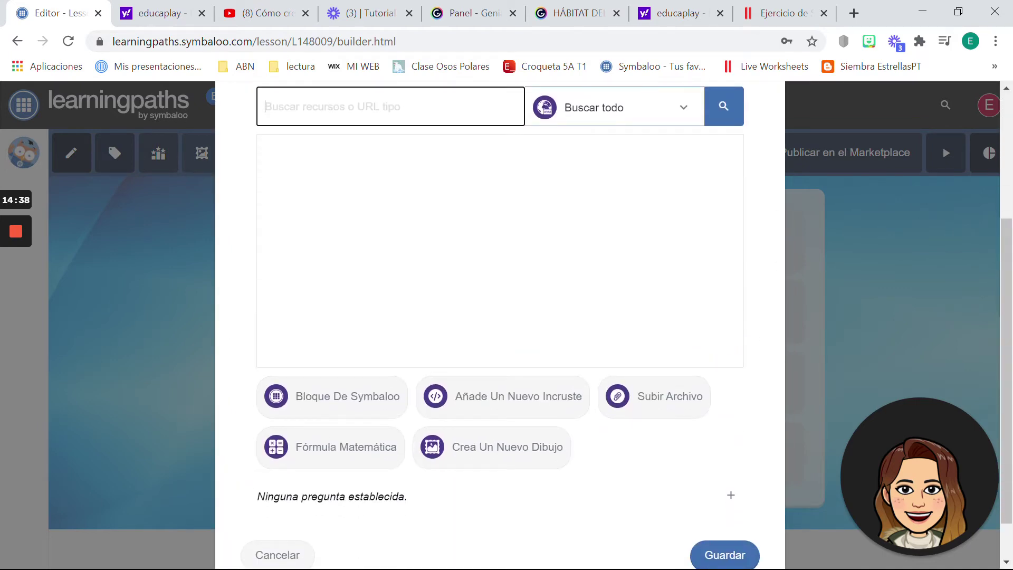
pyautogui.click(654, 396)
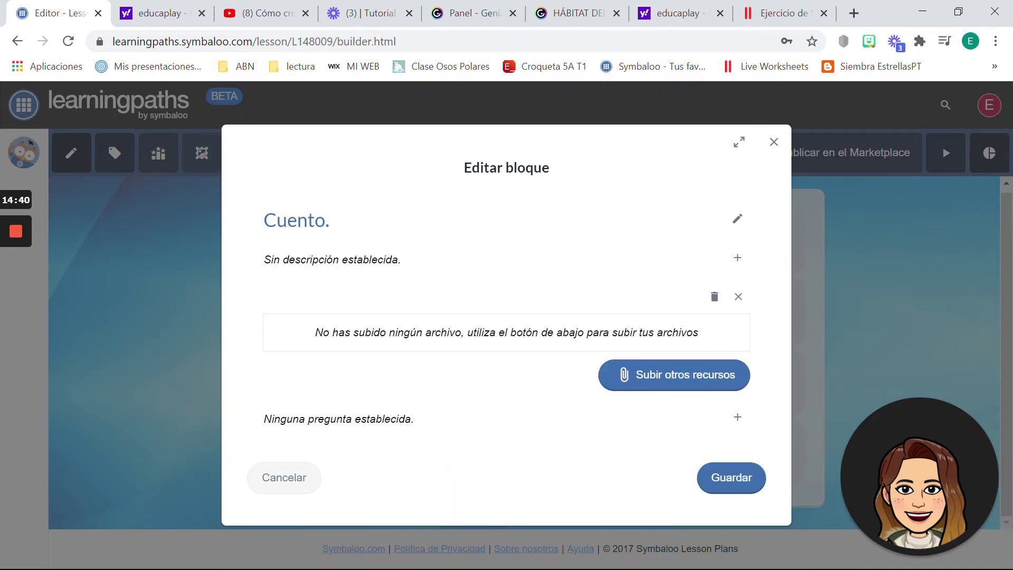
pyautogui.click(672, 376)
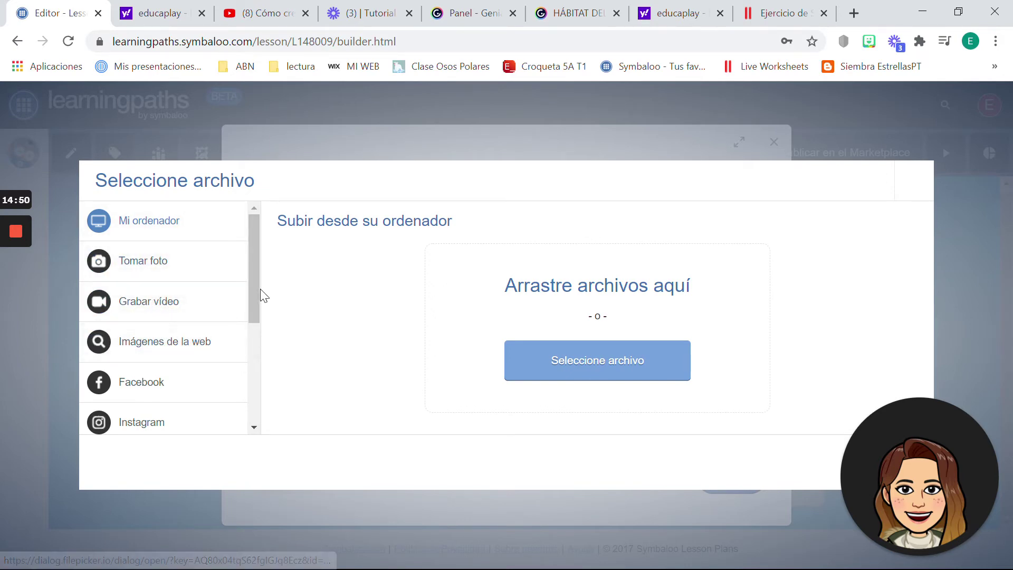
pyautogui.moveTo(255, 289); pyautogui.dragTo(244, 259)
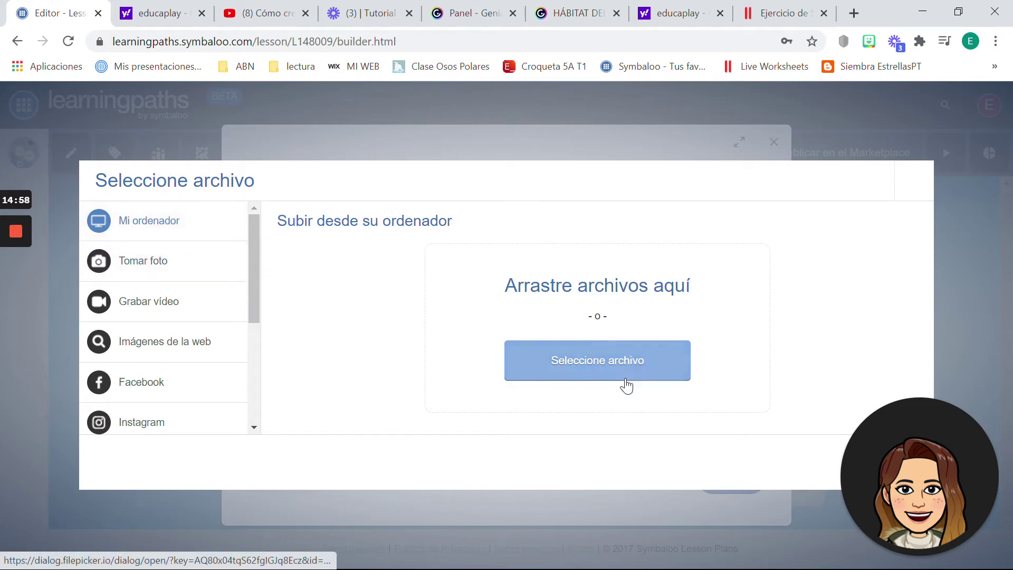
pyautogui.click(606, 357)
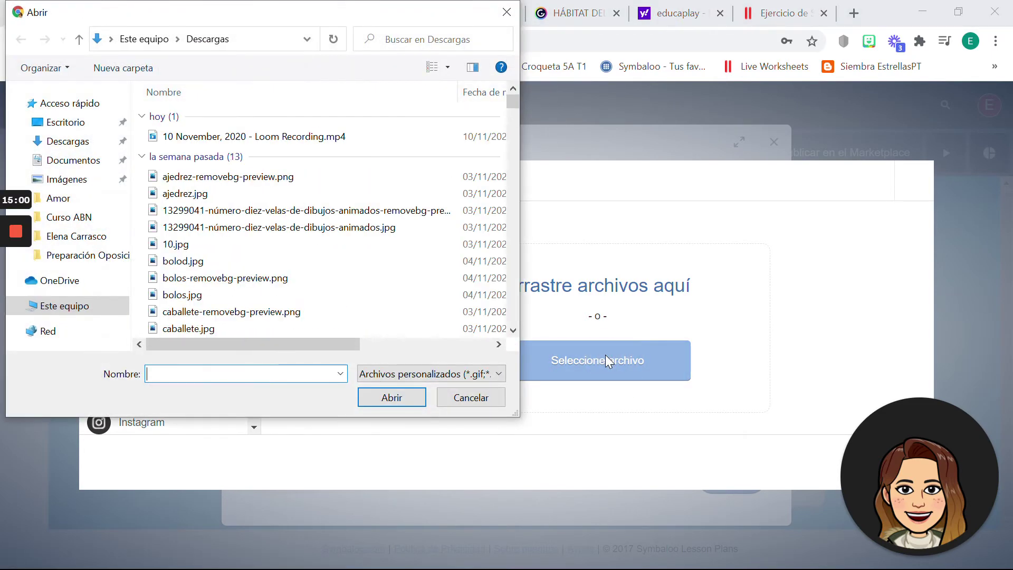
pyautogui.click(92, 141)
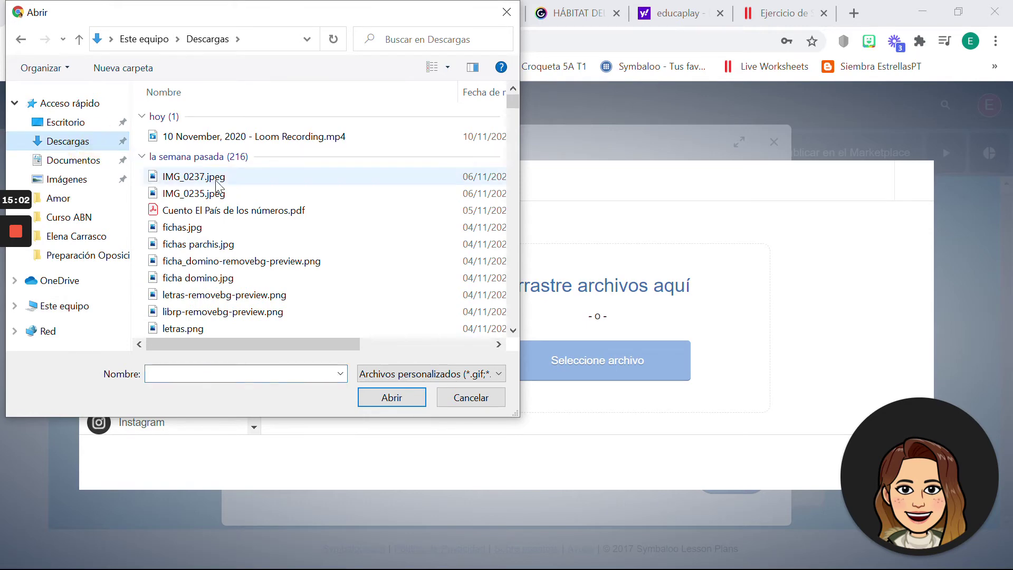
pyautogui.click(227, 210)
pyautogui.doubleClick(226, 210)
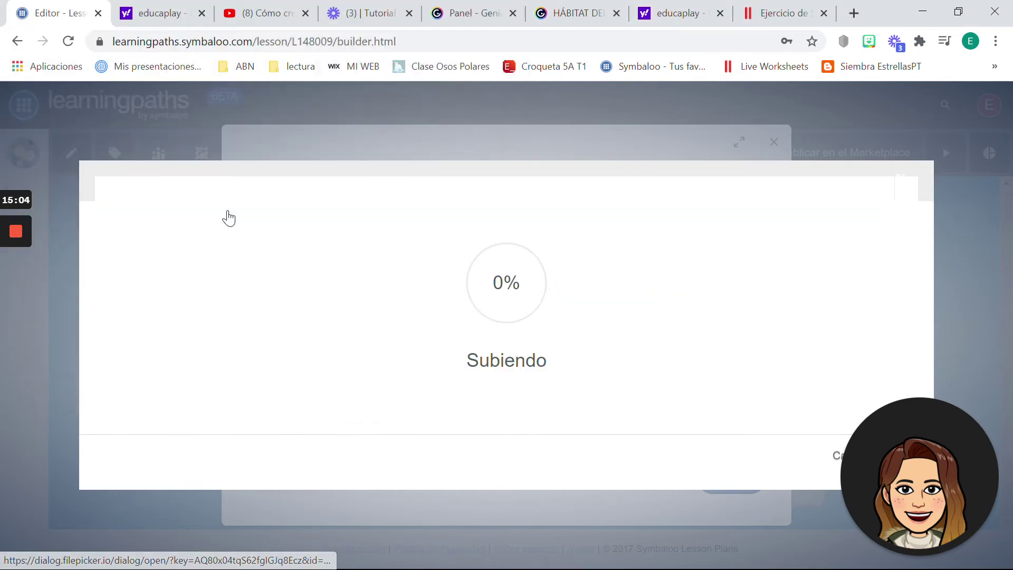
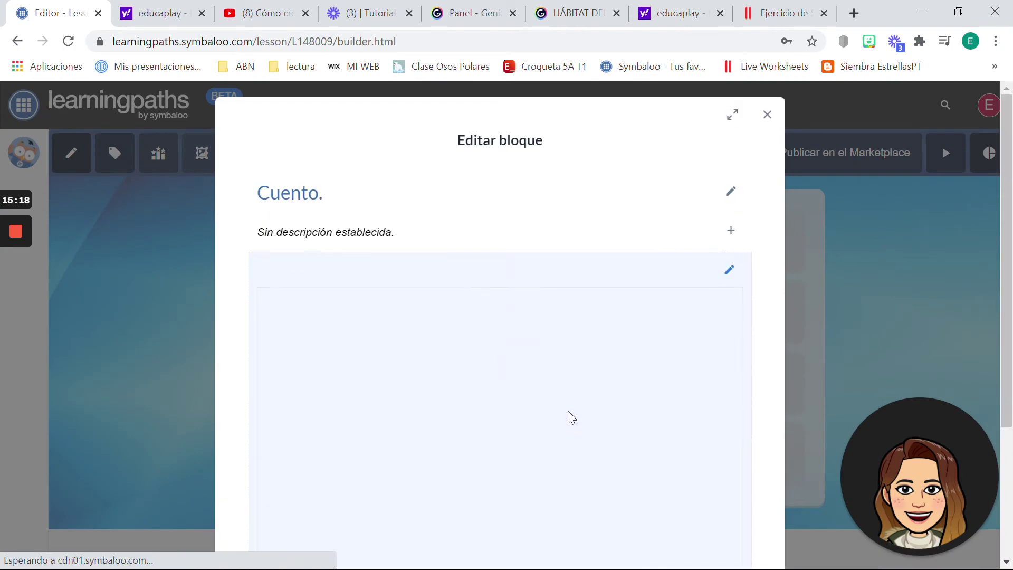
# Step: Add a question to the "Cuento." block and set its type to "Respuesta múltiple"
pyautogui.scroll(-4, 706, 331)
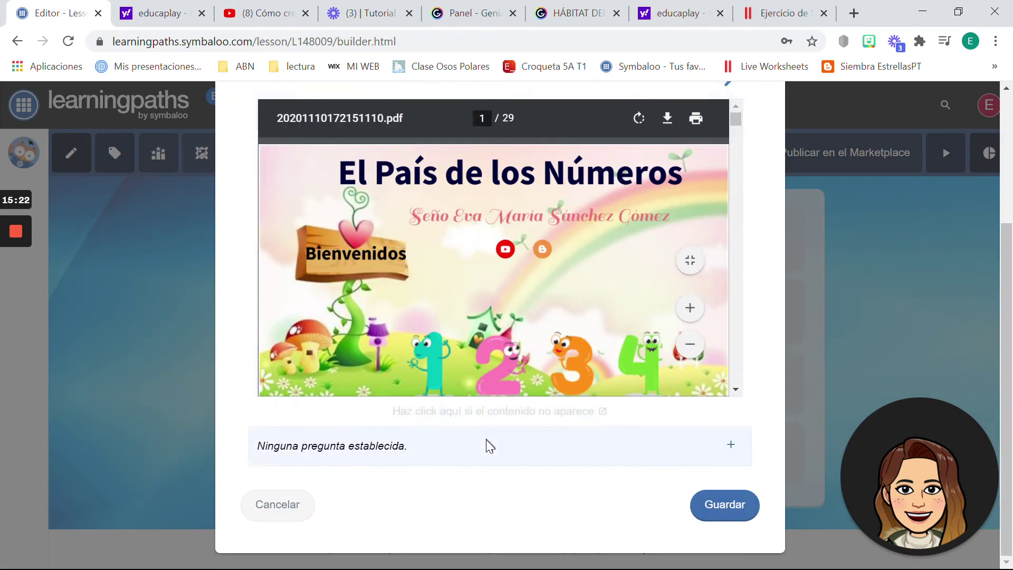
pyautogui.click(486, 443)
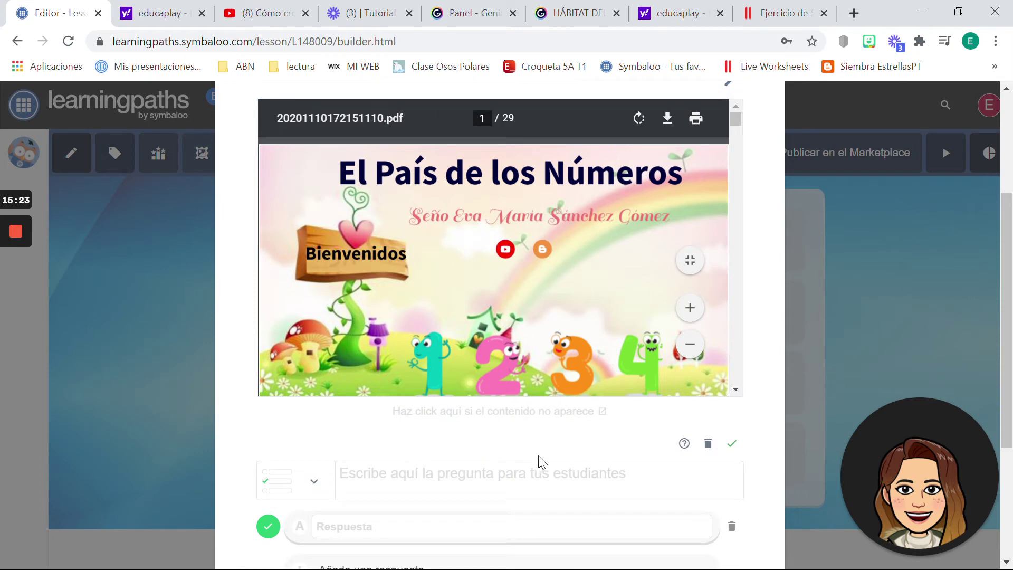
pyautogui.click(315, 482)
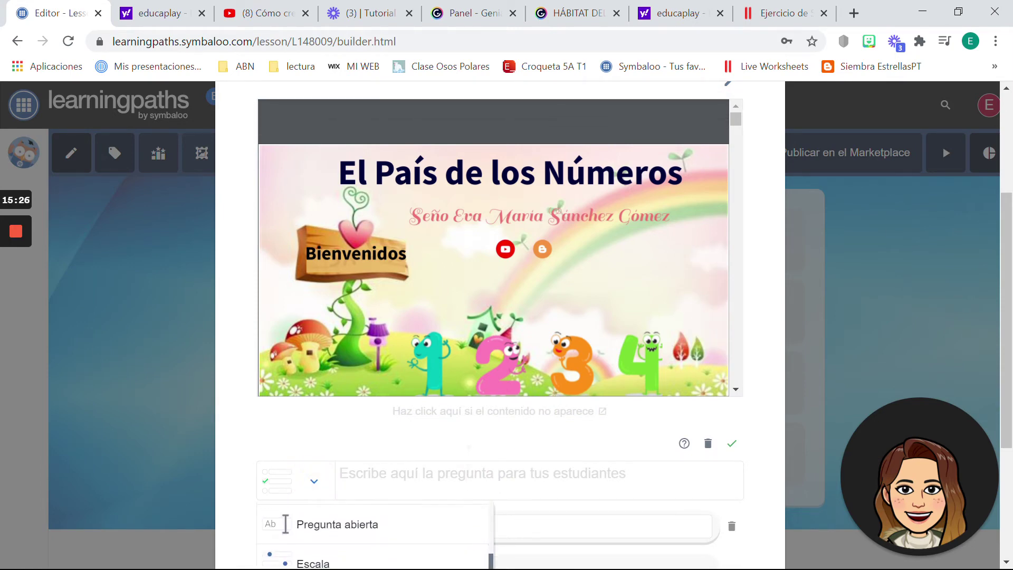
pyautogui.press('Escape')
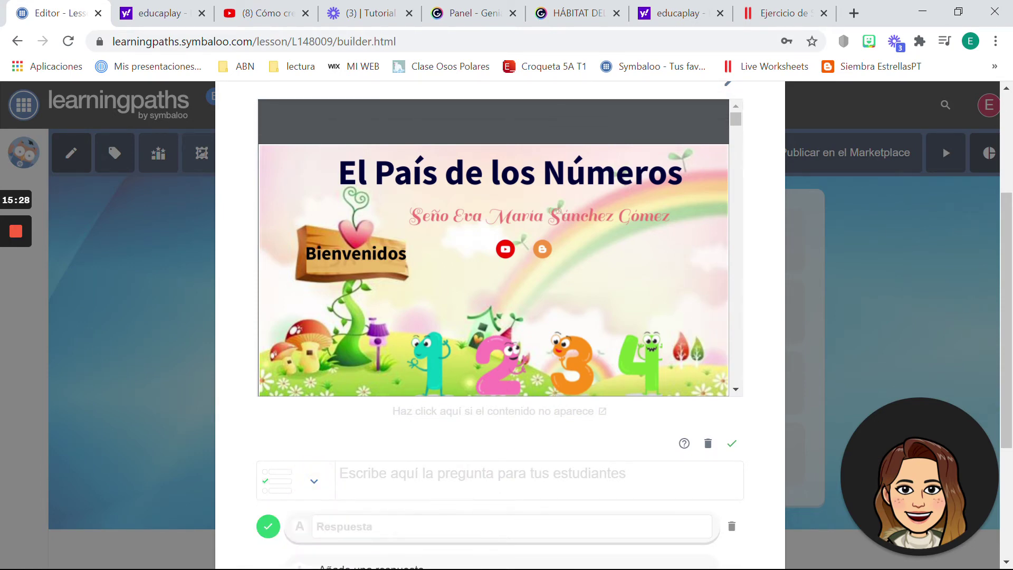
pyautogui.scroll(-2, 499, 316)
pyautogui.click(314, 390)
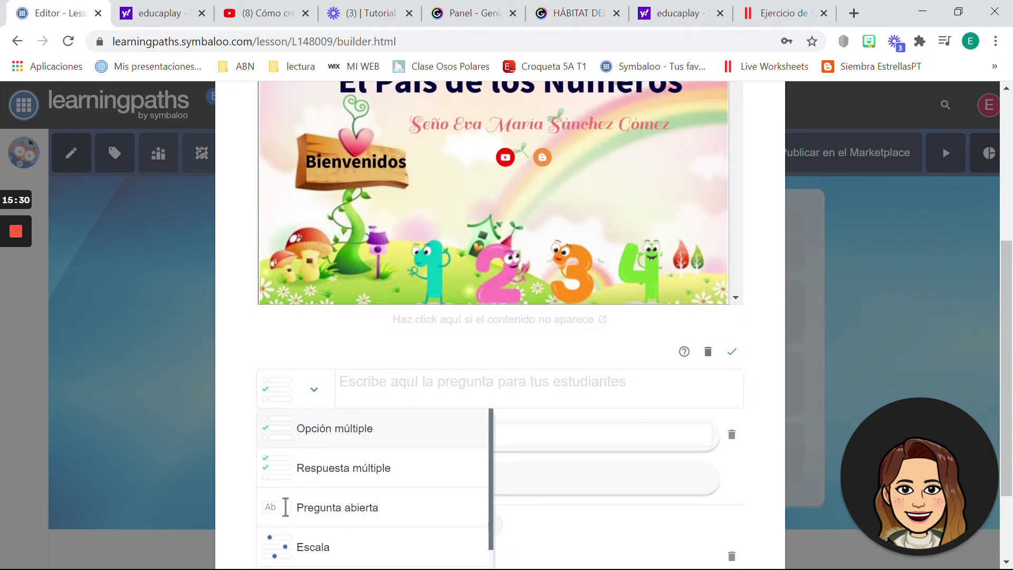
pyautogui.press('Down')
pyautogui.press('Return')
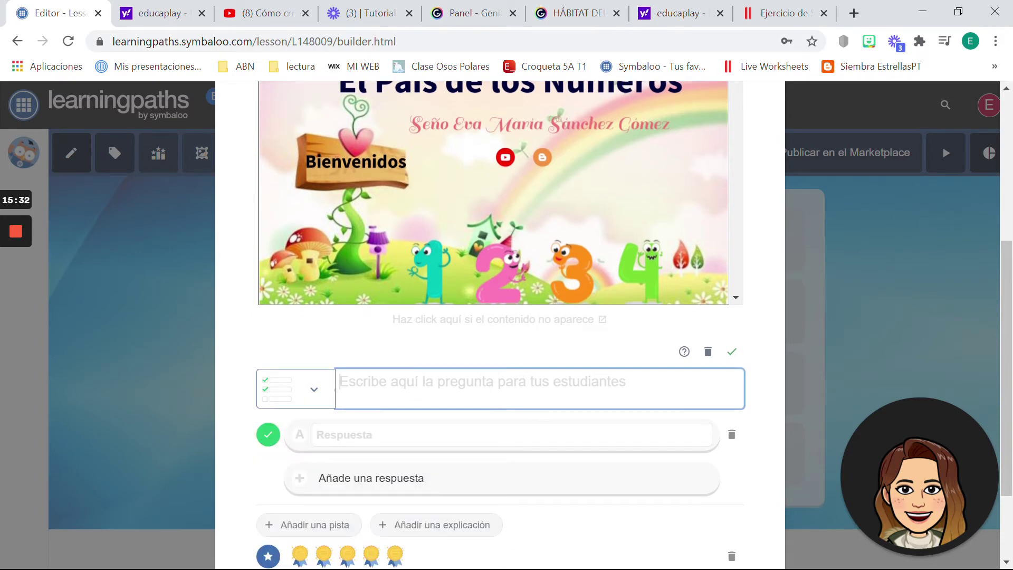
# Step: Enter "¿Cuáles son los números pares?" as the question text, with the accent on the a of "Cuáles"
pyautogui.write('¿Cñ')
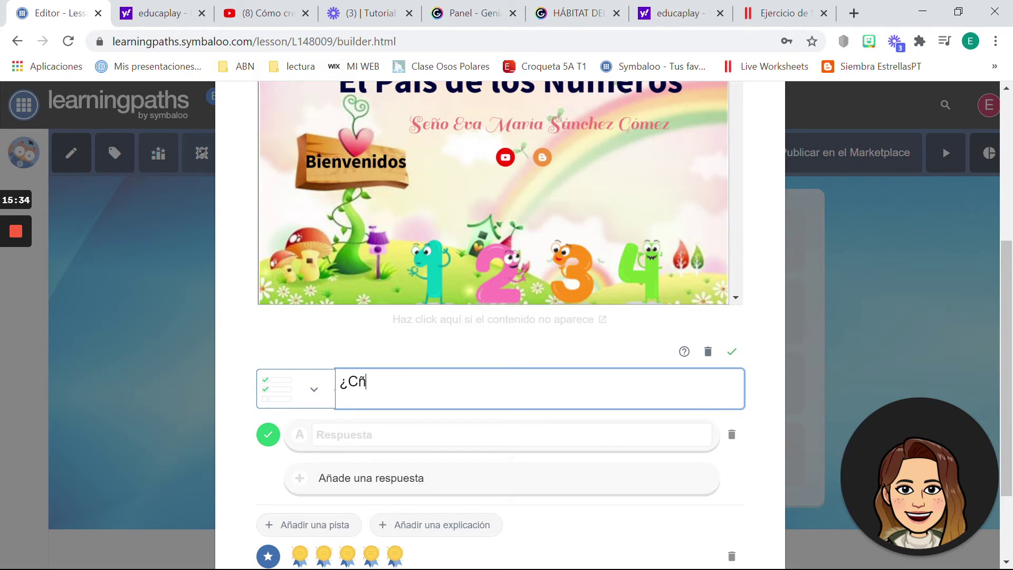
pyautogui.write('ua')
pyautogui.press('BackSpace')
pyautogui.press('BackSpace')
pyautogui.press('BackSpace')
pyautogui.write('úales son los n')
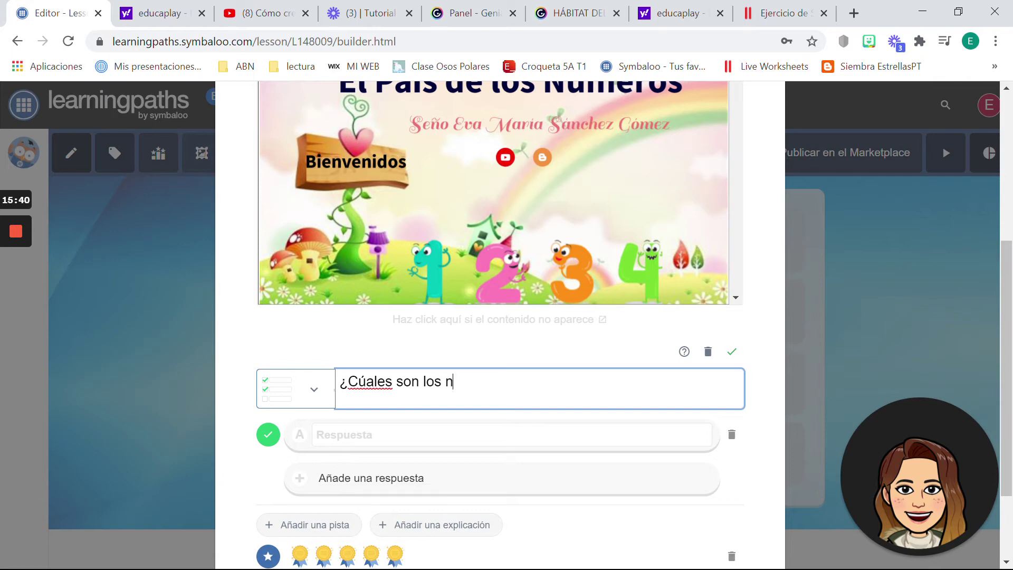
pyautogui.write('úmeros pares?')
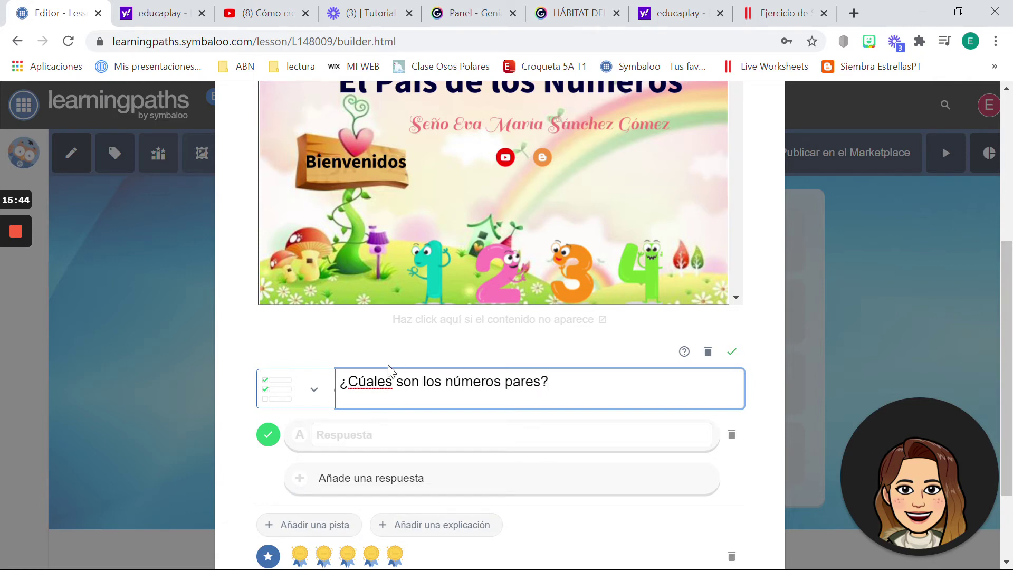
pyautogui.click(374, 380)
pyautogui.press('BackSpace')
pyautogui.press('BackSpace')
pyautogui.press('BackSpace')
pyautogui.write('uá')
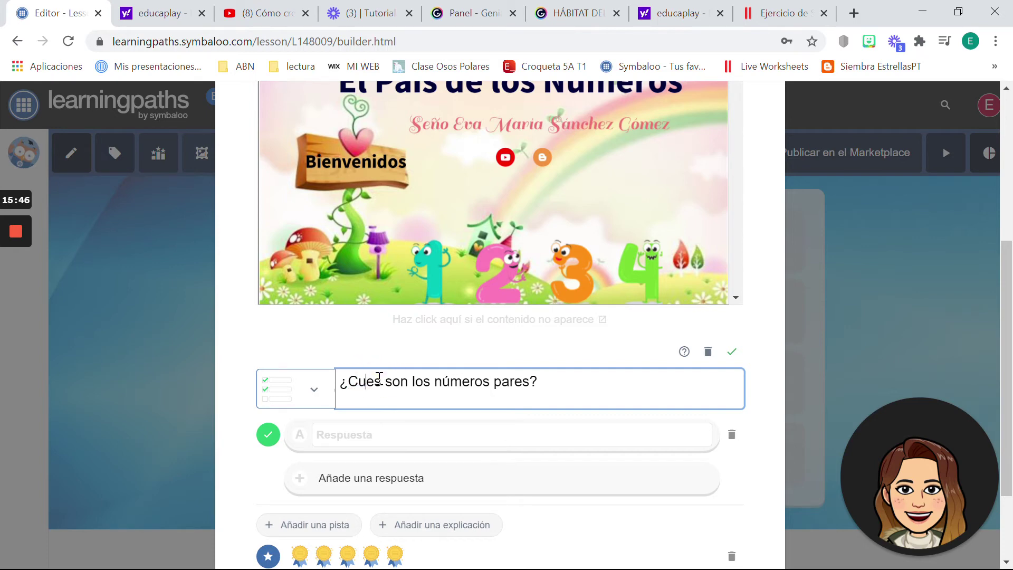
pyautogui.write('l')
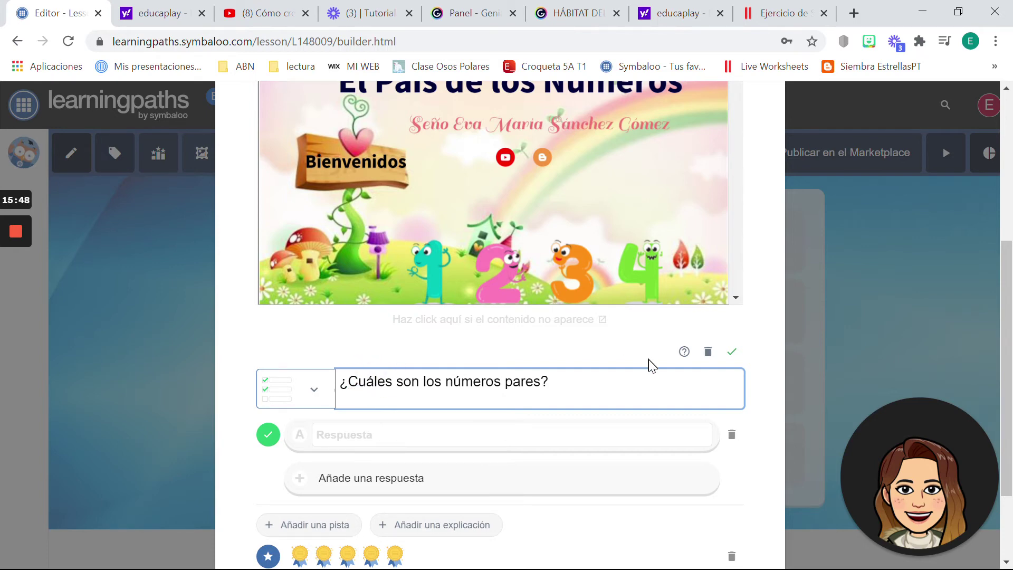
# Step: Enter "1,3,5" as answer A and add answer B with the text "2,4 y 6"
pyautogui.click(482, 455)
pyautogui.click(486, 437)
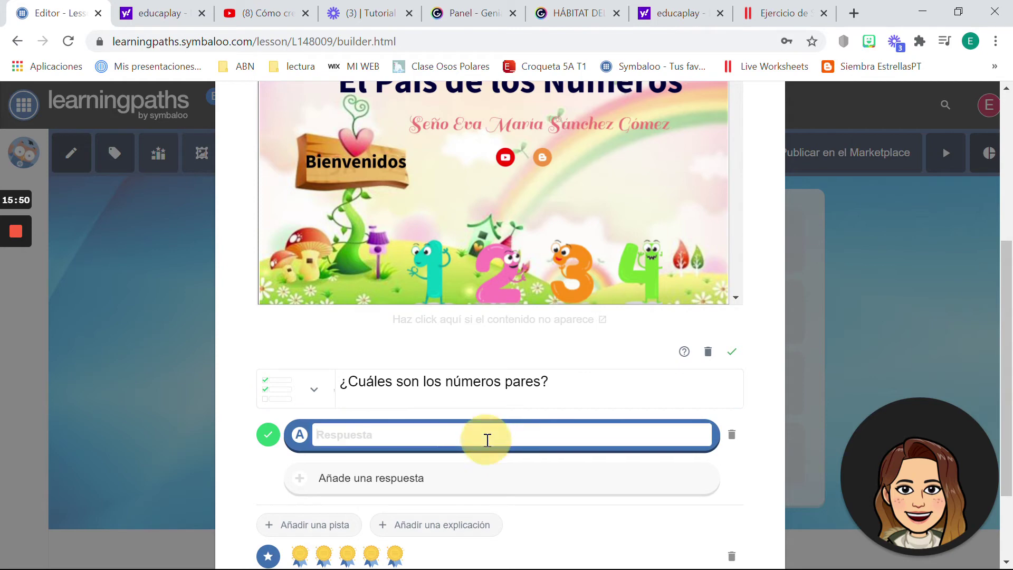
pyautogui.write('1,3,5')
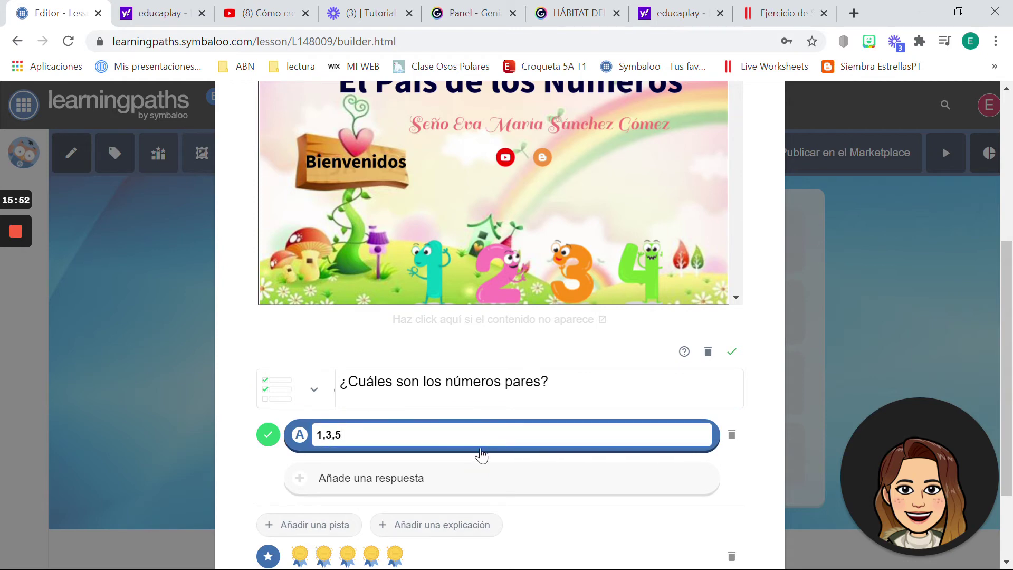
pyautogui.click(471, 479)
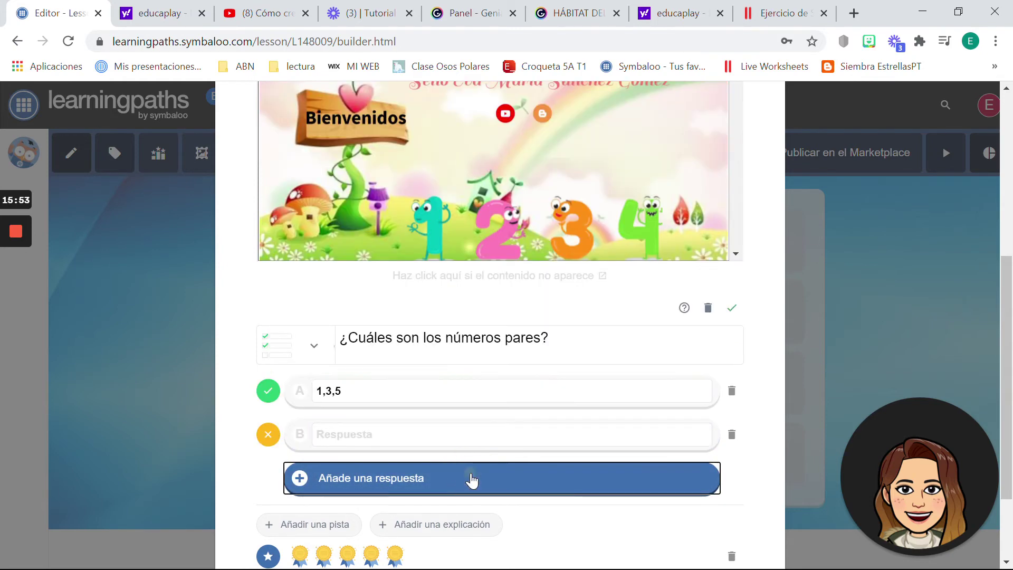
pyautogui.click(402, 446)
pyautogui.write('2,4 y6')
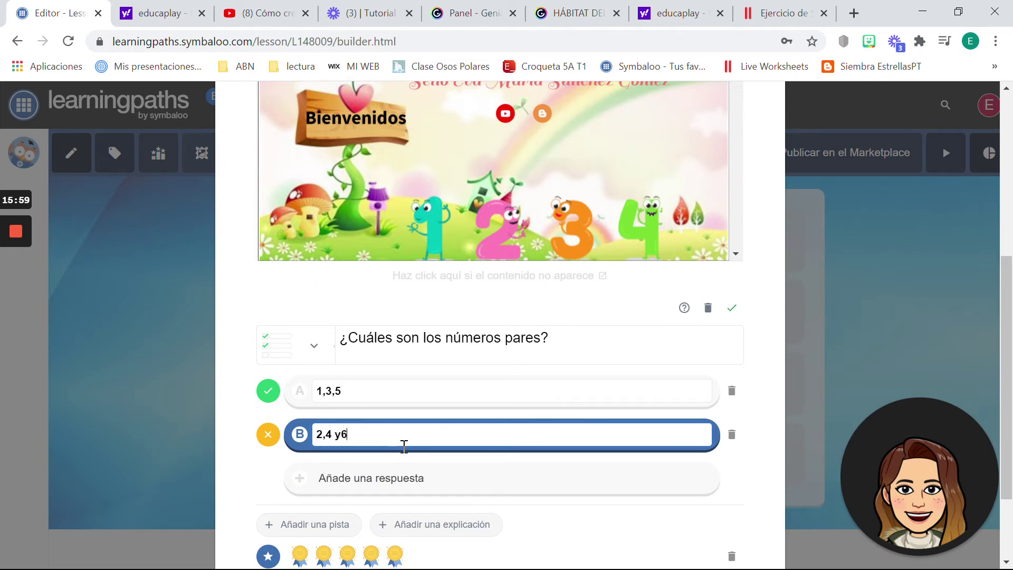
pyautogui.press('BackSpace')
# Step: Add answer C to the even-numbers question with the text "8 7 10."
pyautogui.click(403, 478)
pyautogui.click(364, 433)
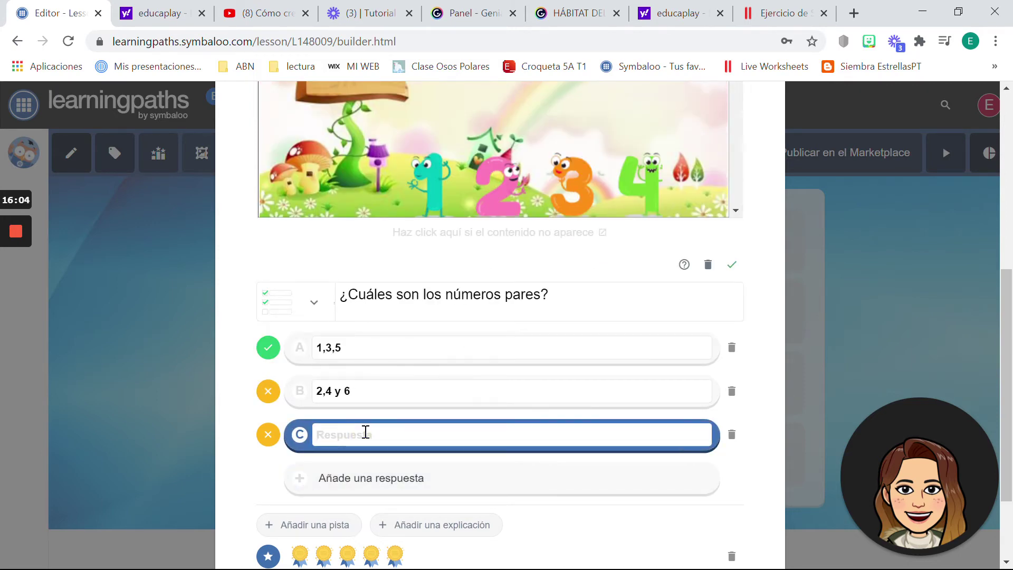
pyautogui.write('8')
pyautogui.press('BackSpace')
pyautogui.write('8,')
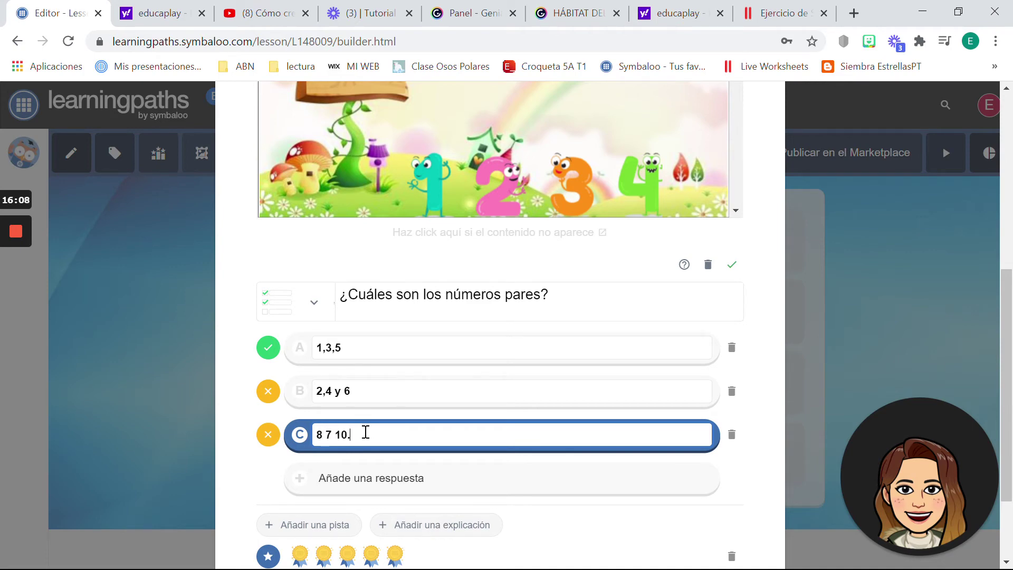
# Step: Mark answers B and C as correct and answer A as incorrect
pyautogui.click(268, 391)
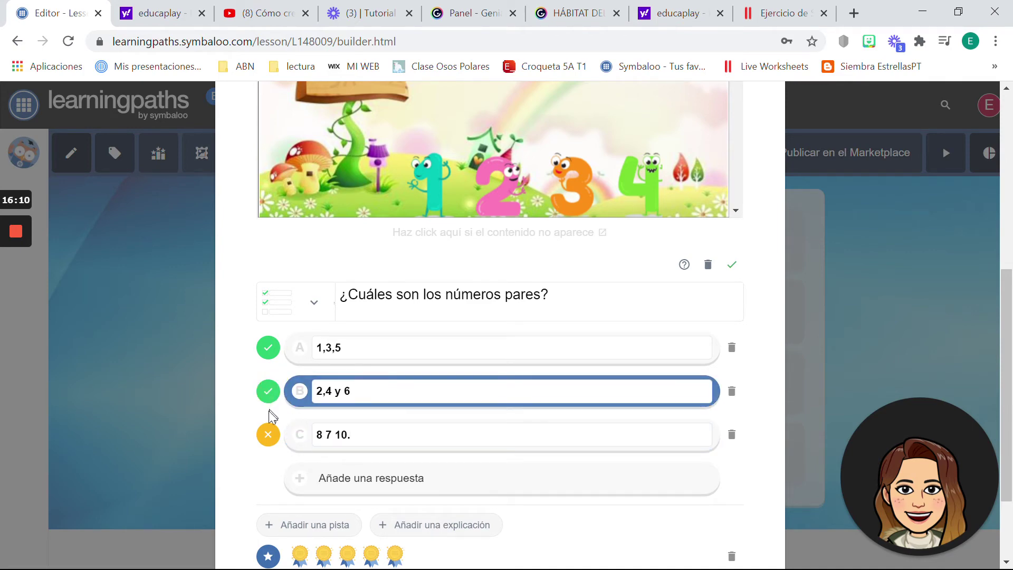
pyautogui.click(268, 349)
pyautogui.click(268, 435)
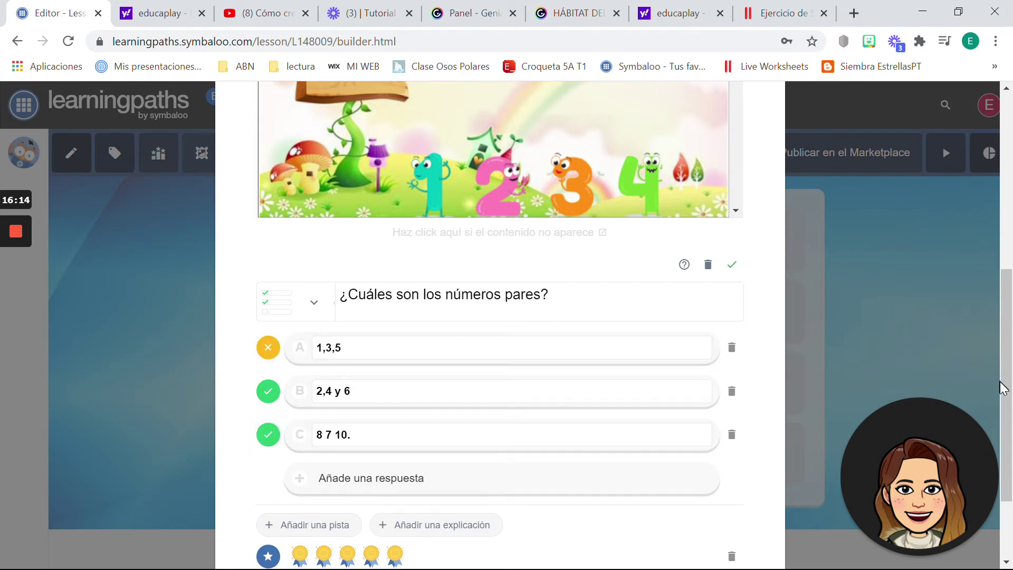
# Step: Set the even-numbers question's reward to one medal and save the "Cuento." block
pyautogui.moveTo(1003, 394); pyautogui.dragTo(1002, 466)
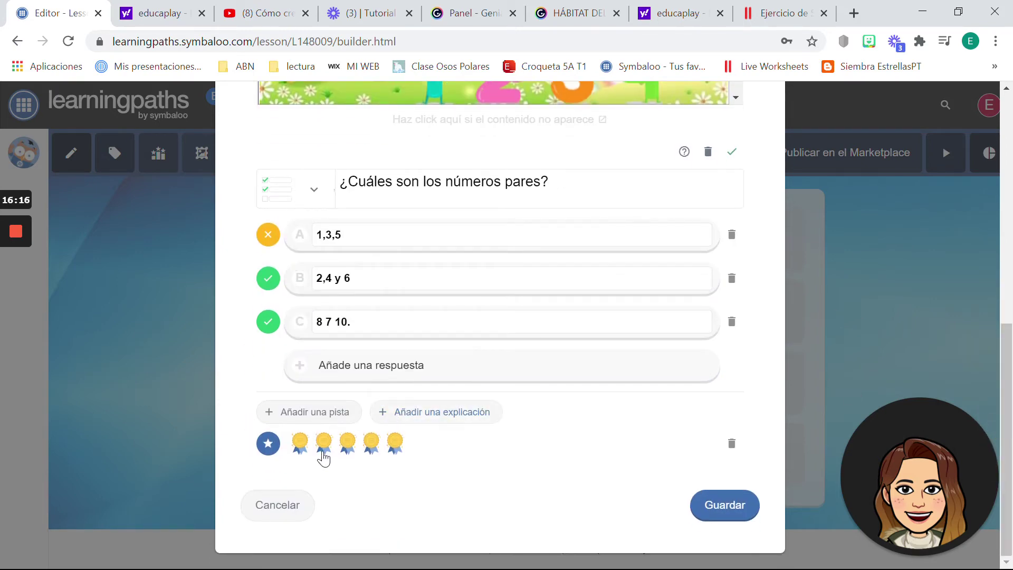
pyautogui.click(301, 445)
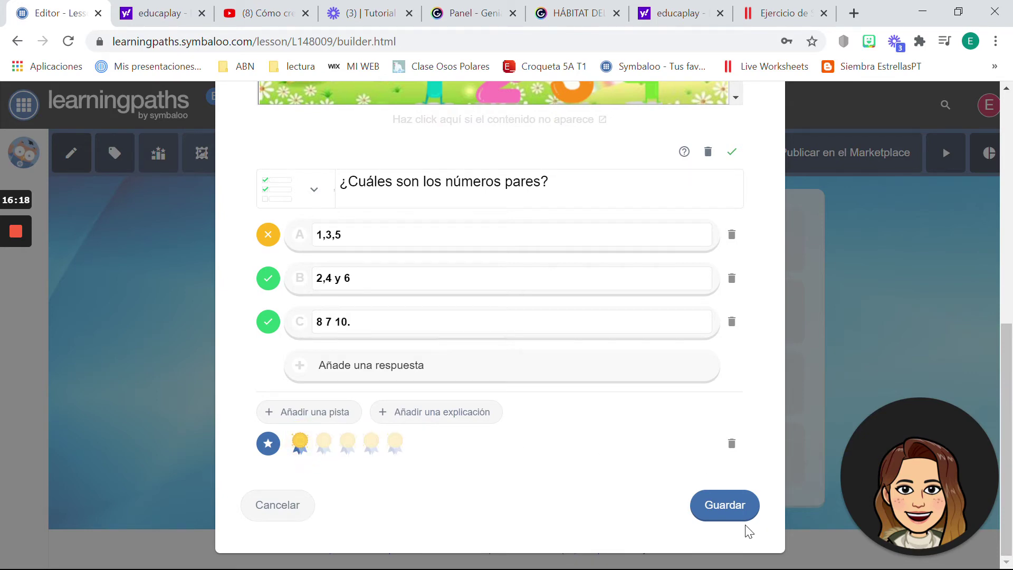
pyautogui.click(725, 506)
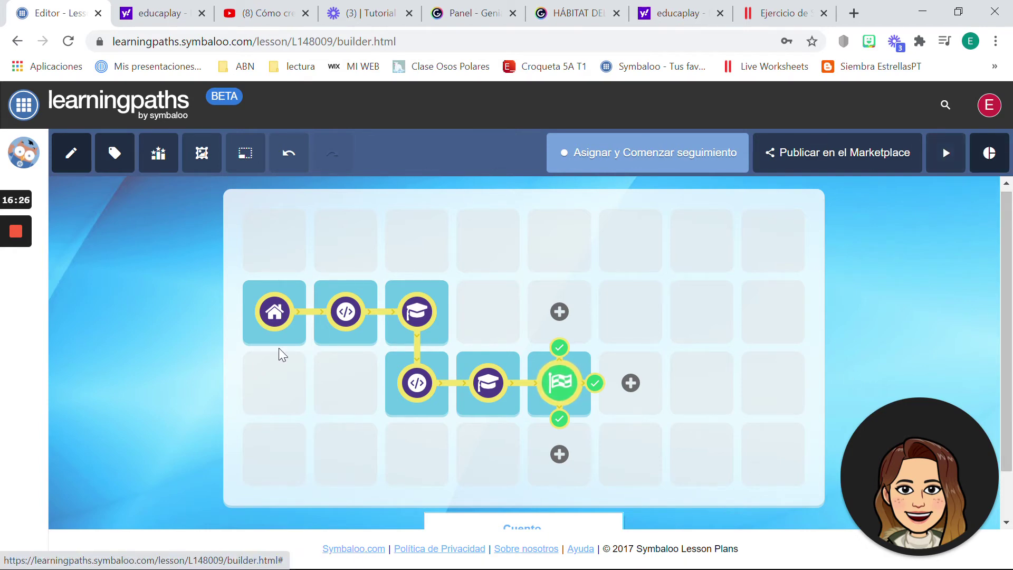
# Step: Try to add a block on the incorrect-answer path below the "¿Qué animales viven en el mar?" block
pyautogui.moveTo(16, 296)
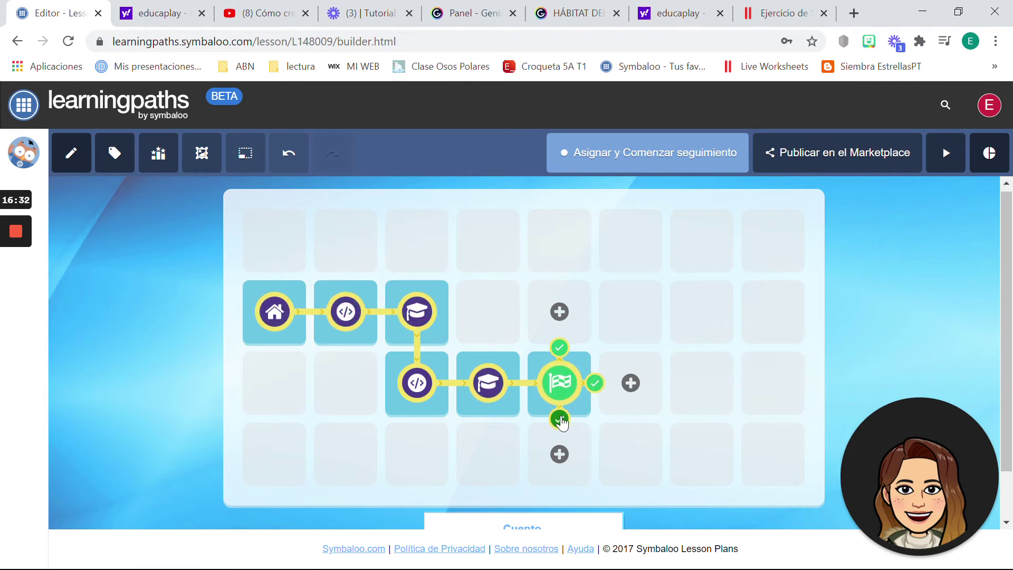
pyautogui.click(558, 347)
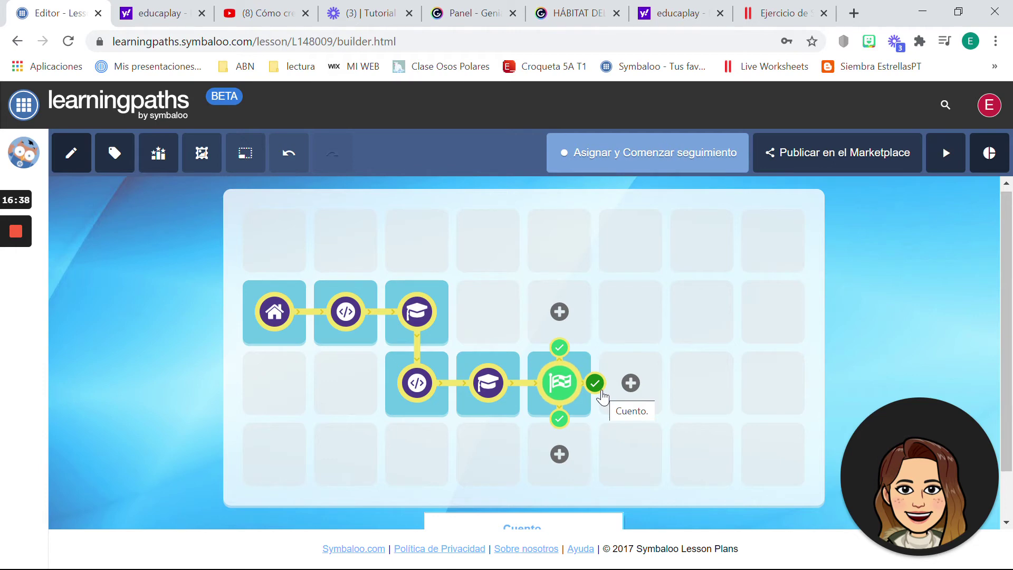
pyautogui.click(509, 381)
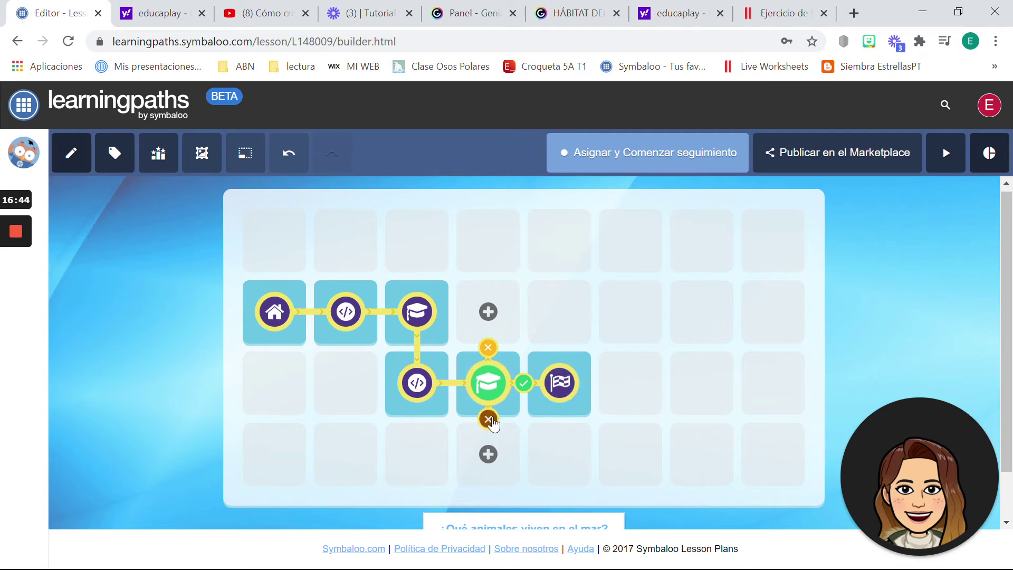
pyautogui.click(488, 453)
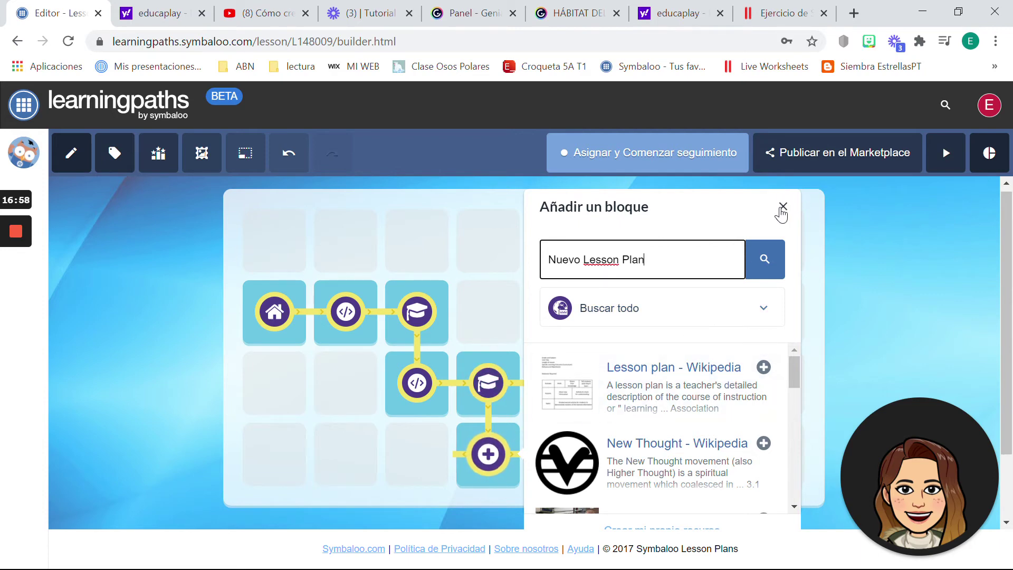
pyautogui.click(783, 207)
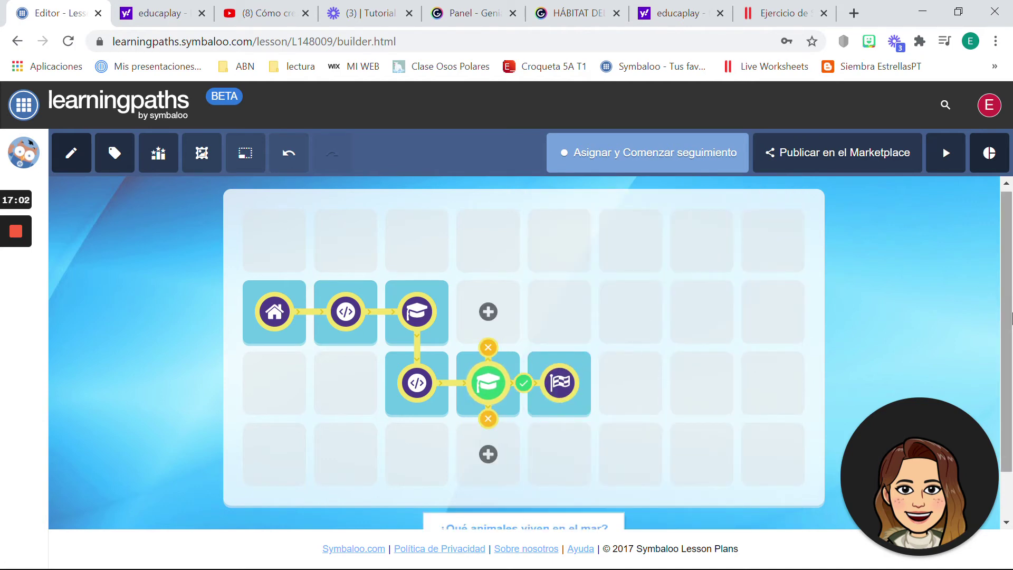
pyautogui.moveTo(1011, 318); pyautogui.dragTo(1012, 334)
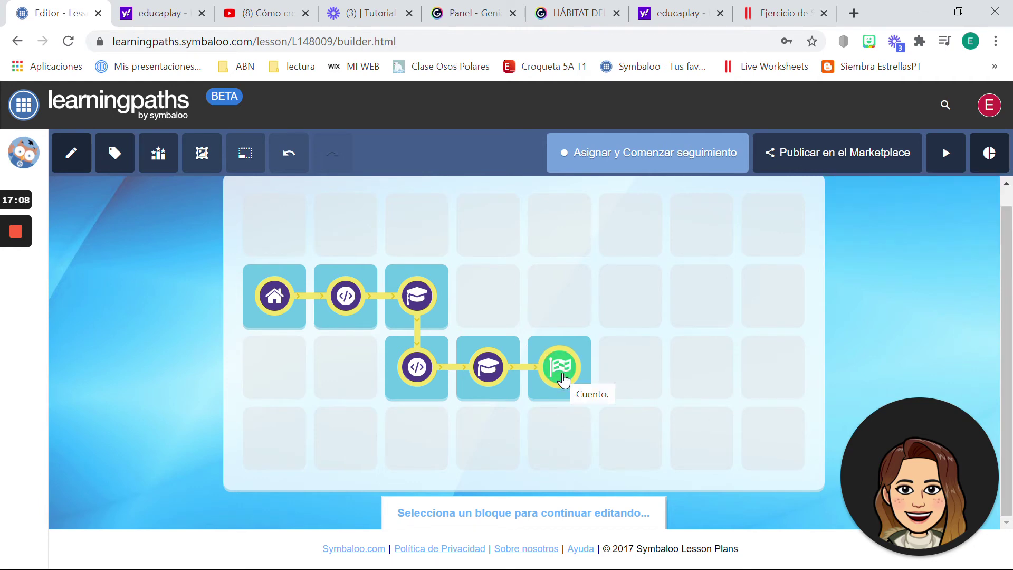
pyautogui.click(575, 388)
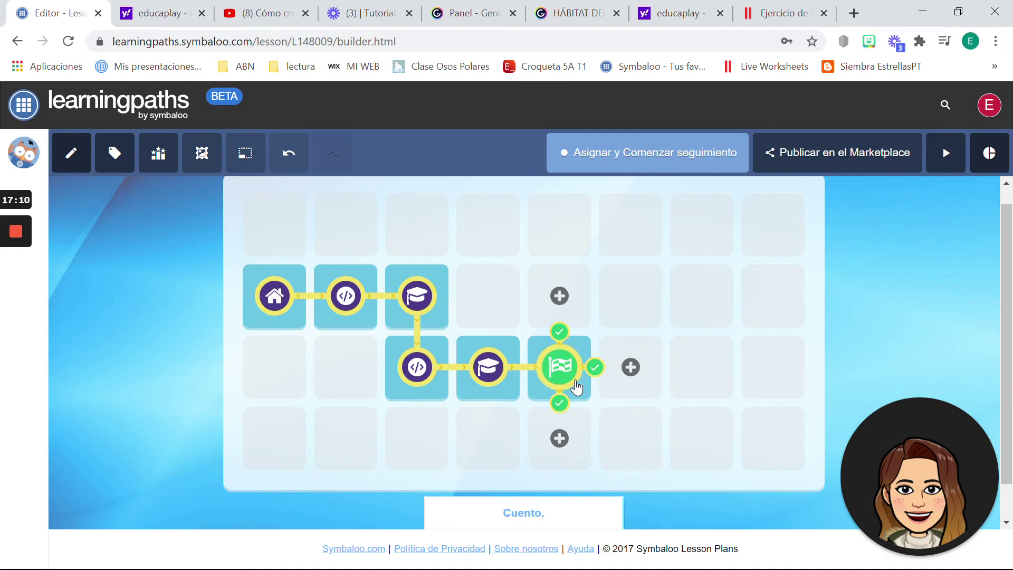
pyautogui.click(576, 387)
pyautogui.click(576, 387)
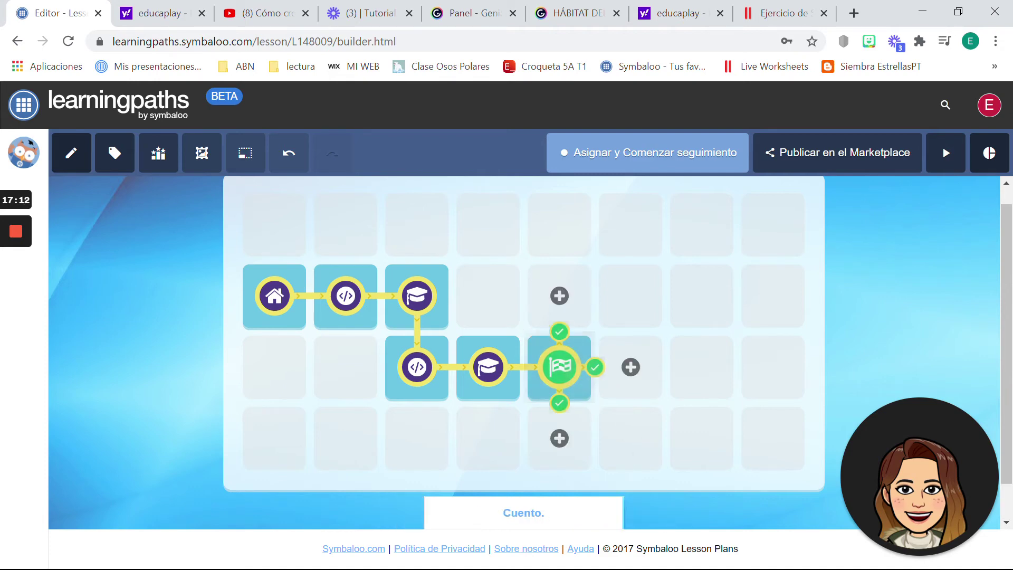
pyautogui.click(576, 387)
pyautogui.click(575, 388)
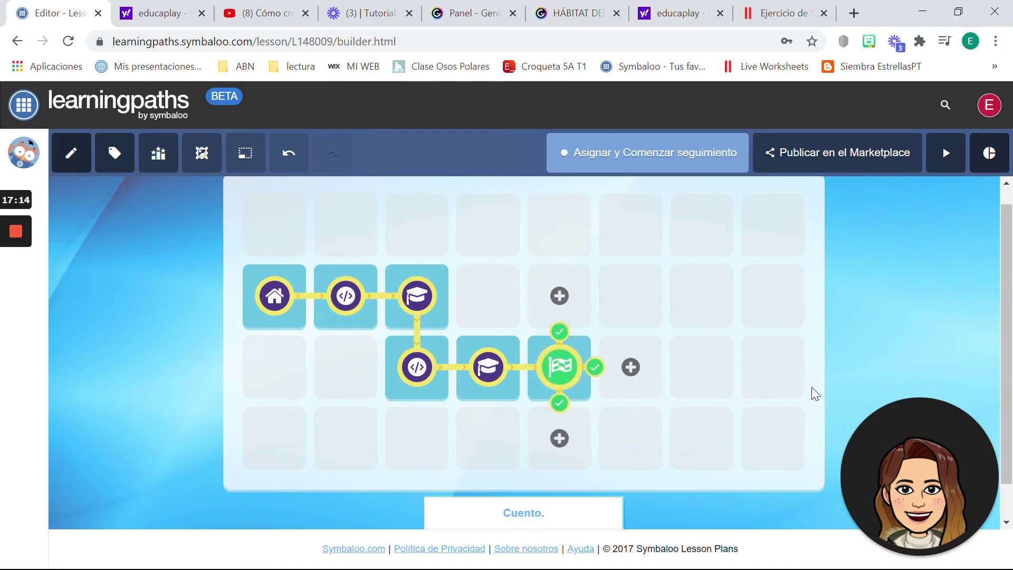
pyautogui.click(1009, 380)
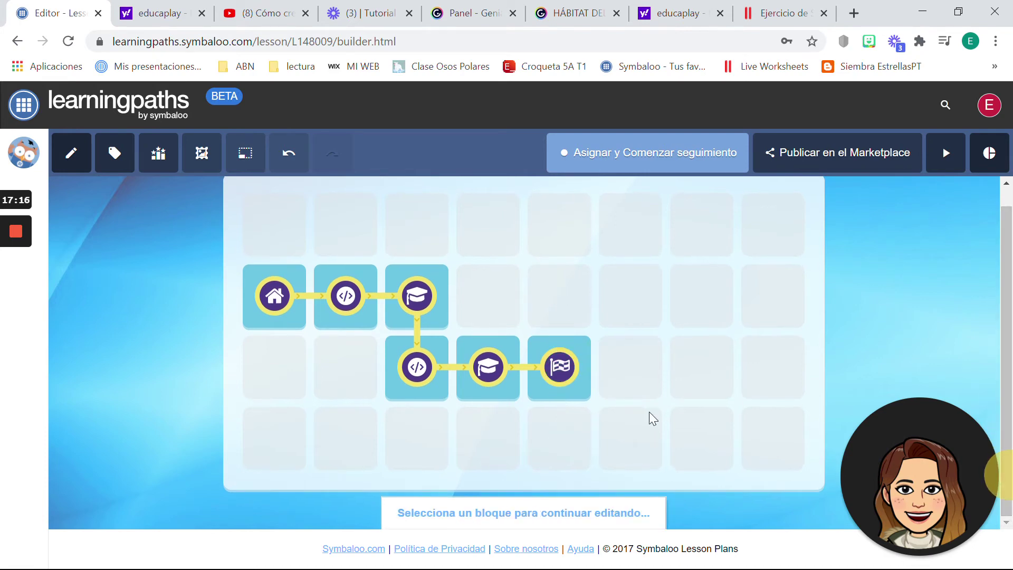
pyautogui.click(570, 396)
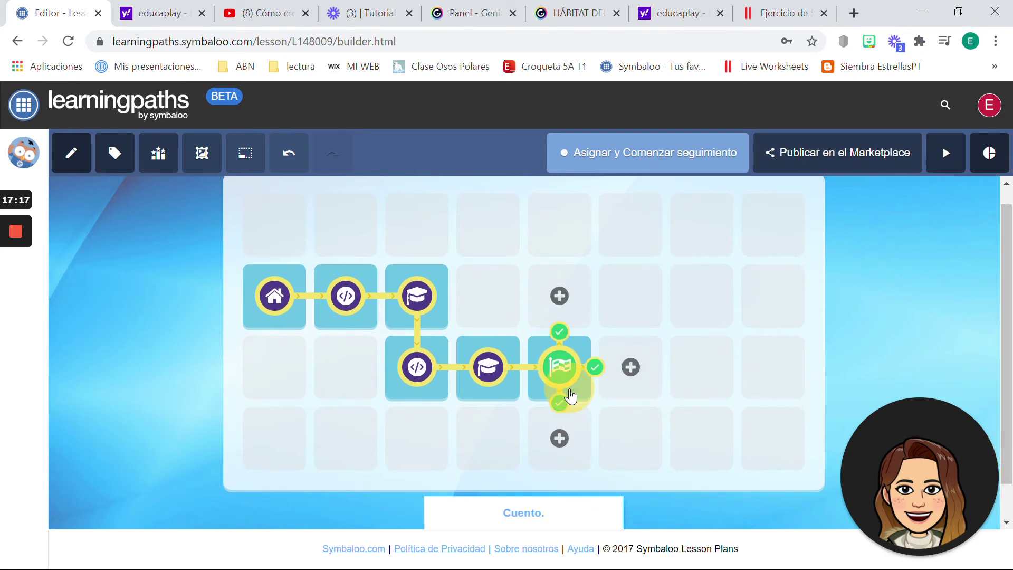
pyautogui.tripleClick(578, 510)
pyautogui.click(589, 512)
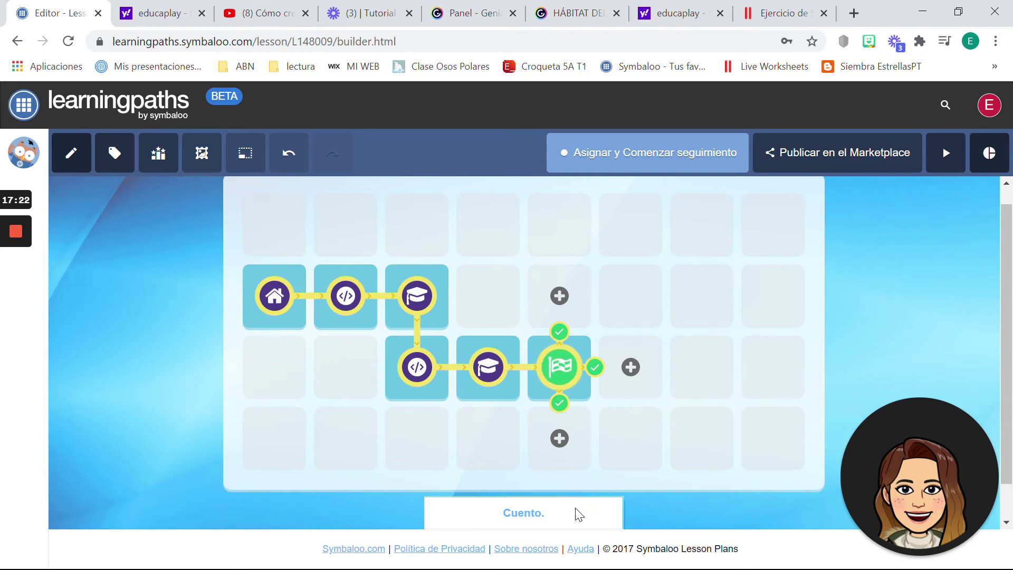
pyautogui.click(273, 299)
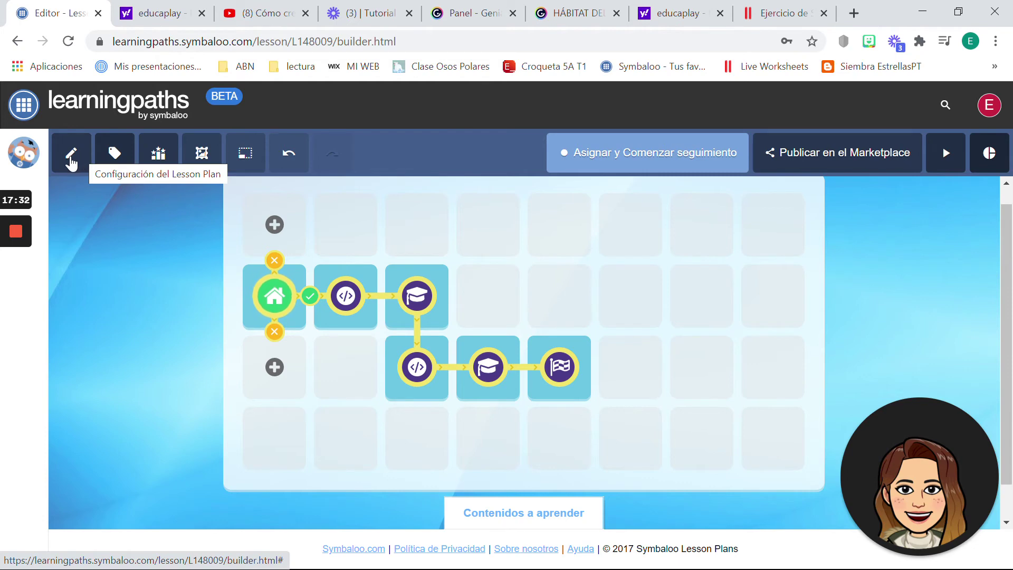
# Step: Assign the lesson plan and start tracking student progress
pyautogui.hotkey('ctrl', '-')
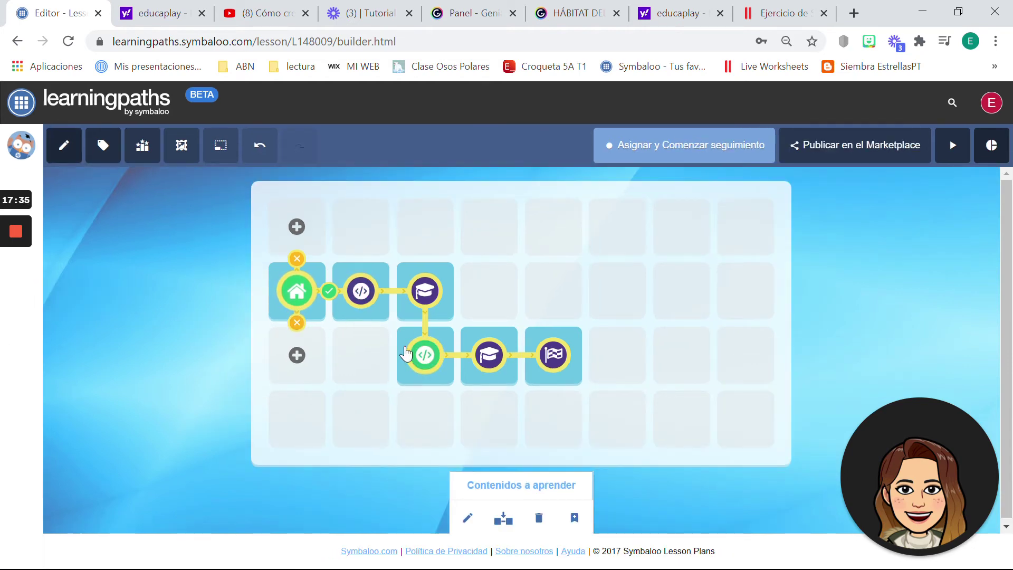
pyautogui.click(381, 301)
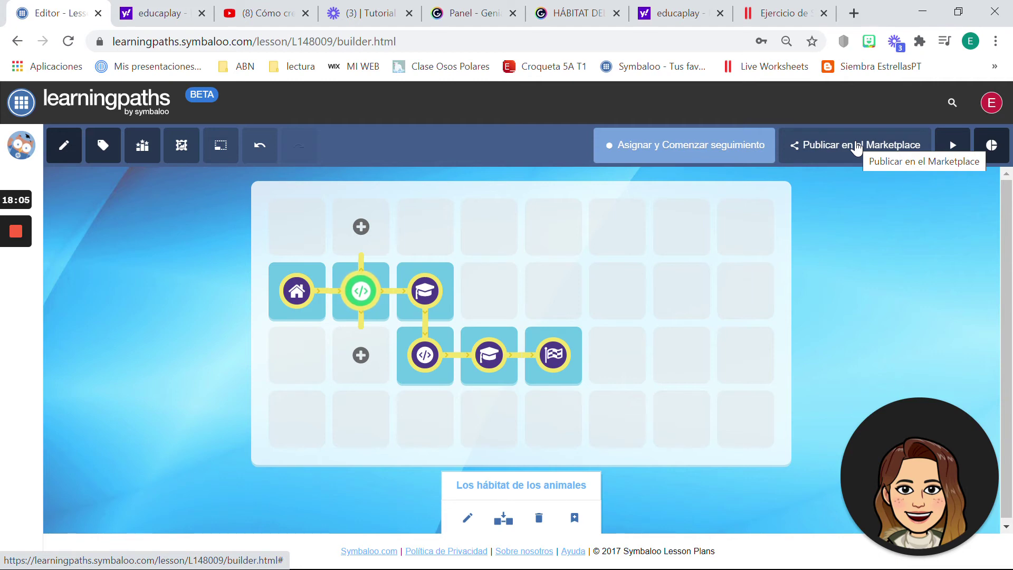
pyautogui.click(685, 149)
pyautogui.moveTo(11, 288)
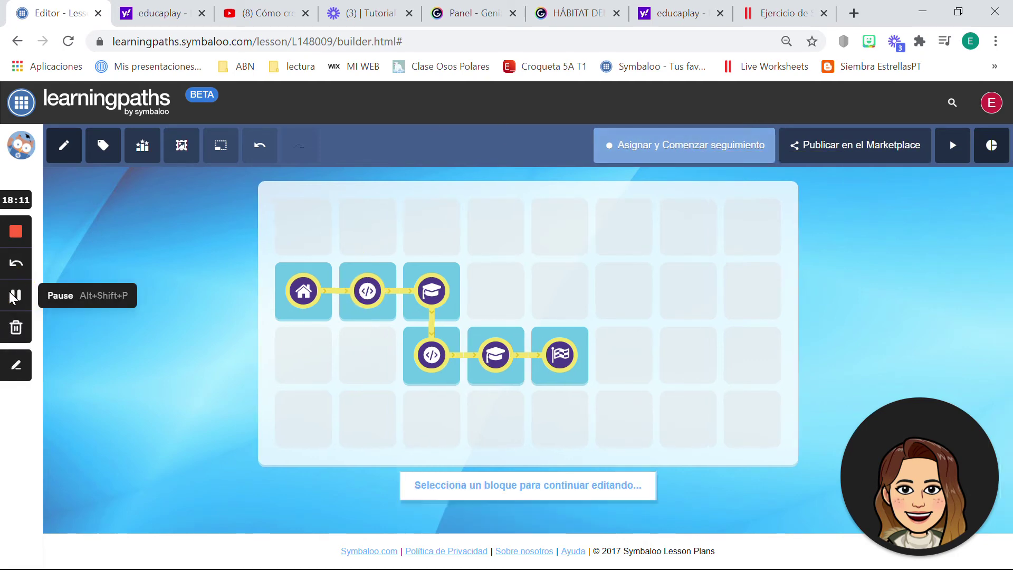
pyautogui.click(647, 150)
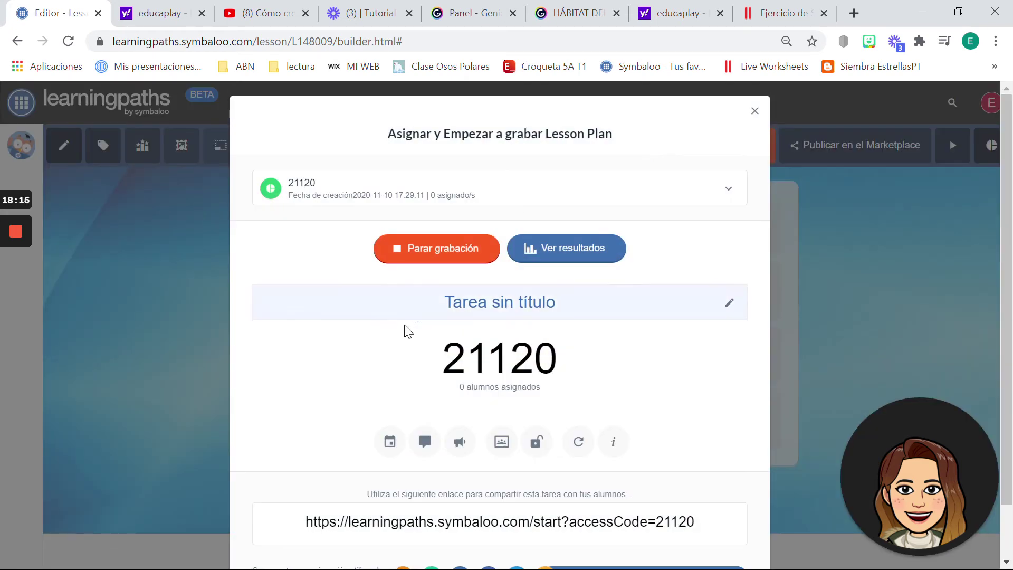
# Step: Try to title the assignment "Hábitat Marino"
pyautogui.click(643, 295)
pyautogui.write('Háb')
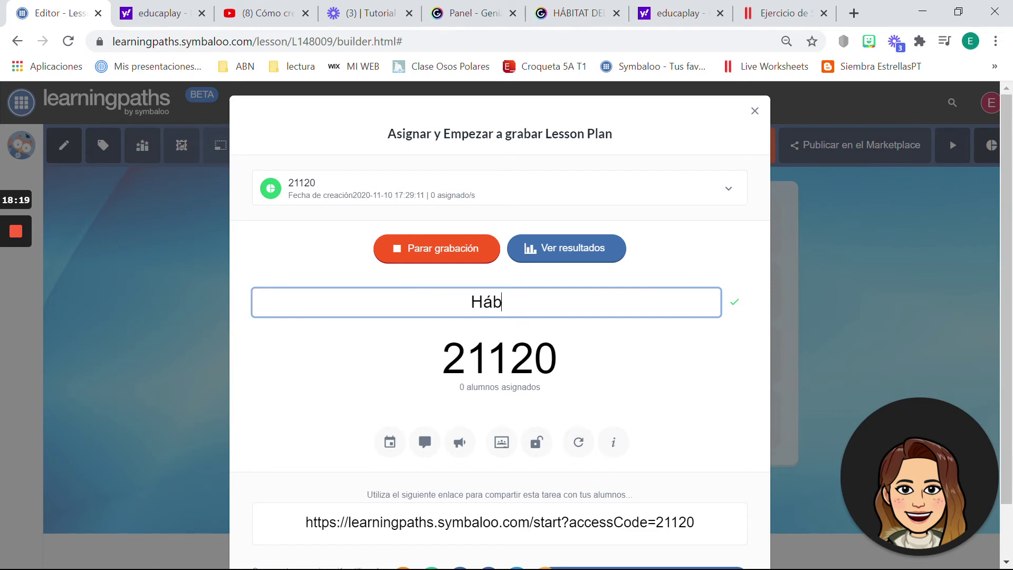
pyautogui.write('itat Marino')
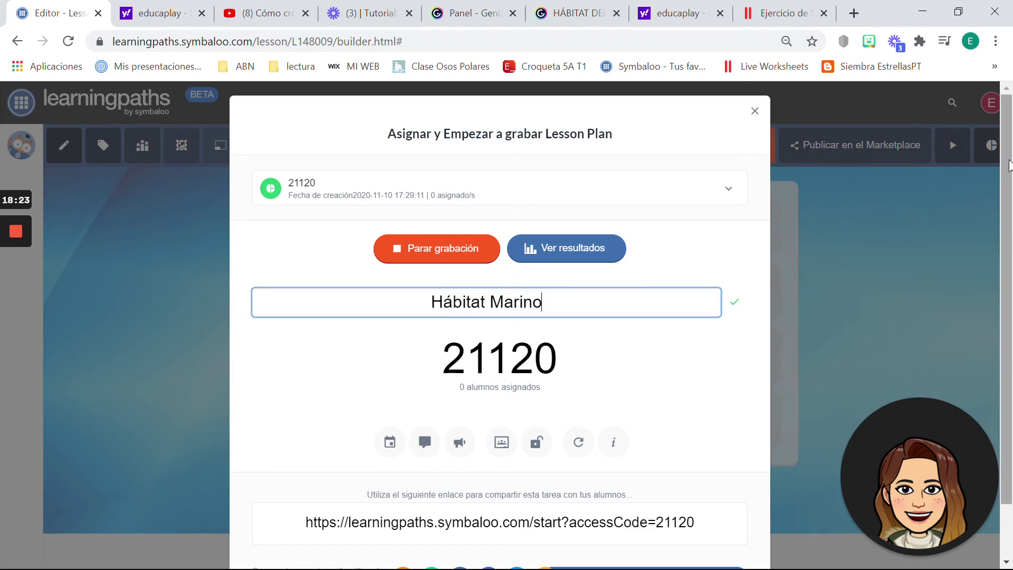
# Step: Select the link for sharing the assignment with students and close the assignment dialog
pyautogui.moveTo(1009, 165); pyautogui.dragTo(1007, 234)
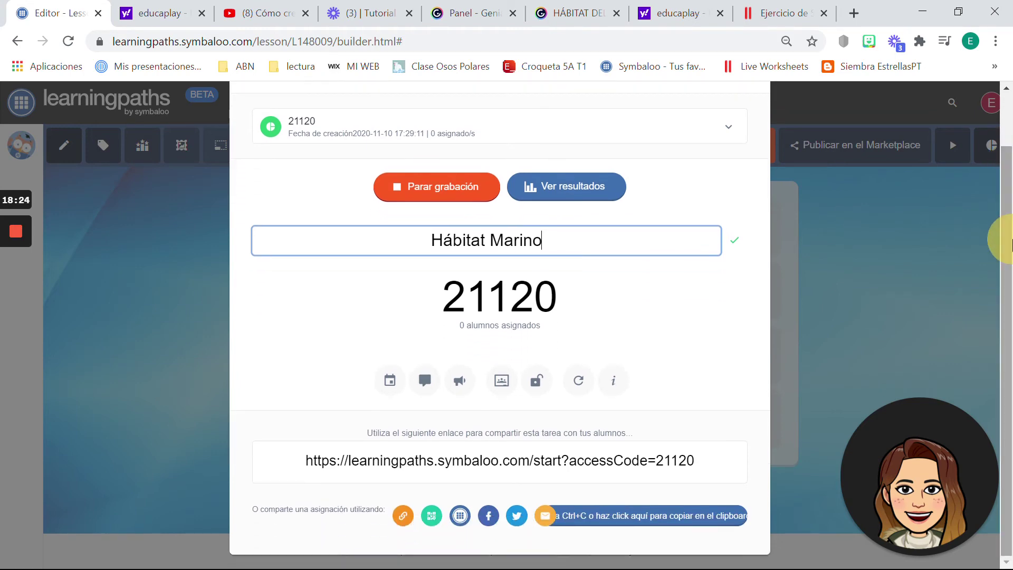
pyautogui.click(462, 468)
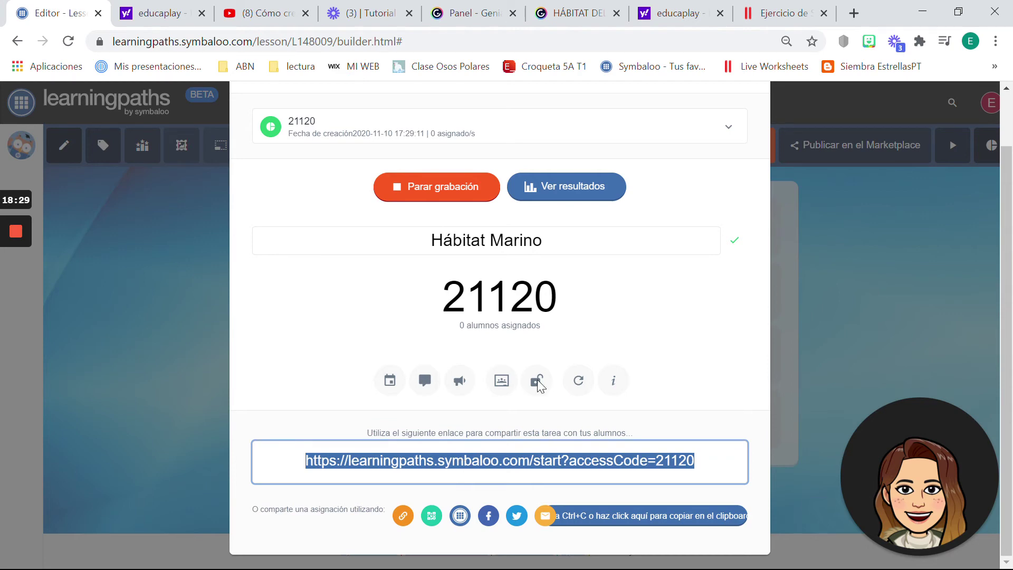
pyautogui.click(853, 267)
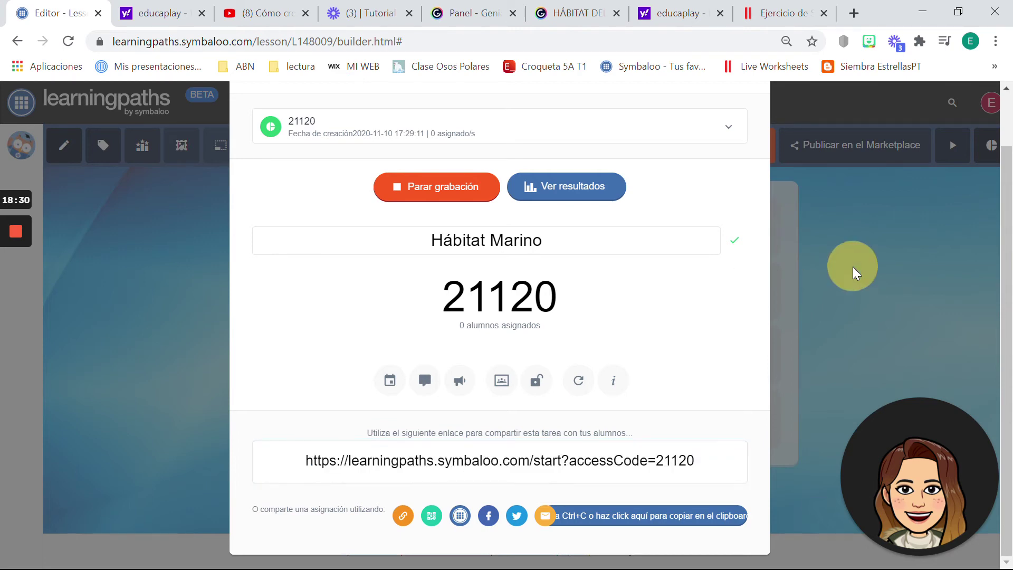
pyautogui.scroll(2, 802, 211)
pyautogui.press('Escape')
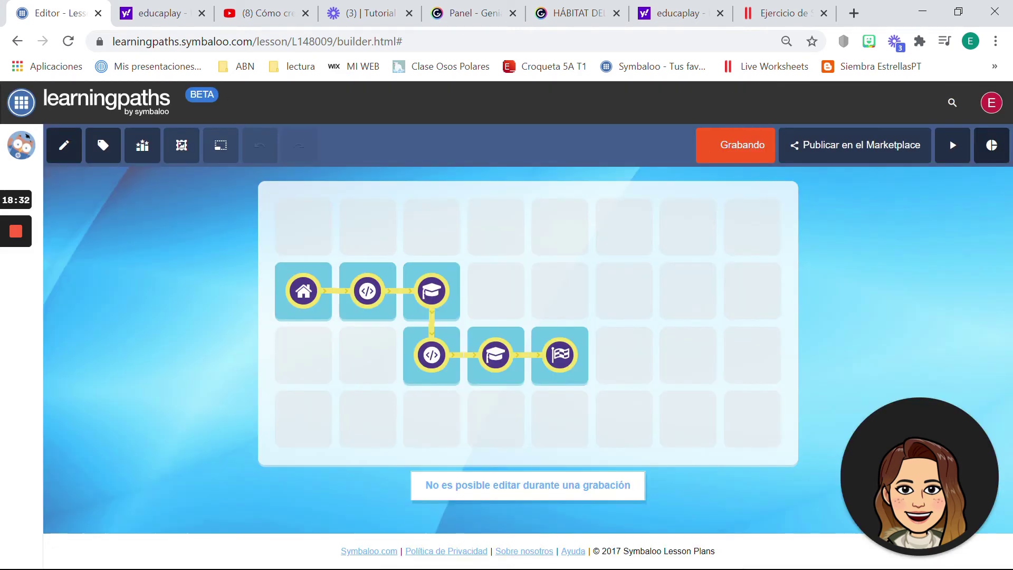
# Step: Reopen the recording assignment's details and view its results
pyautogui.click(742, 151)
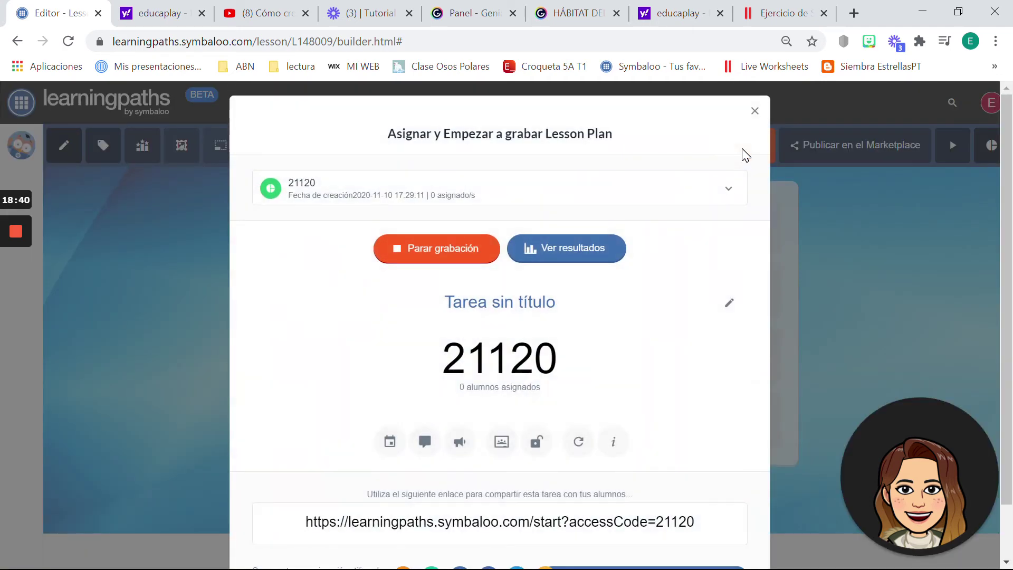
pyautogui.click(572, 250)
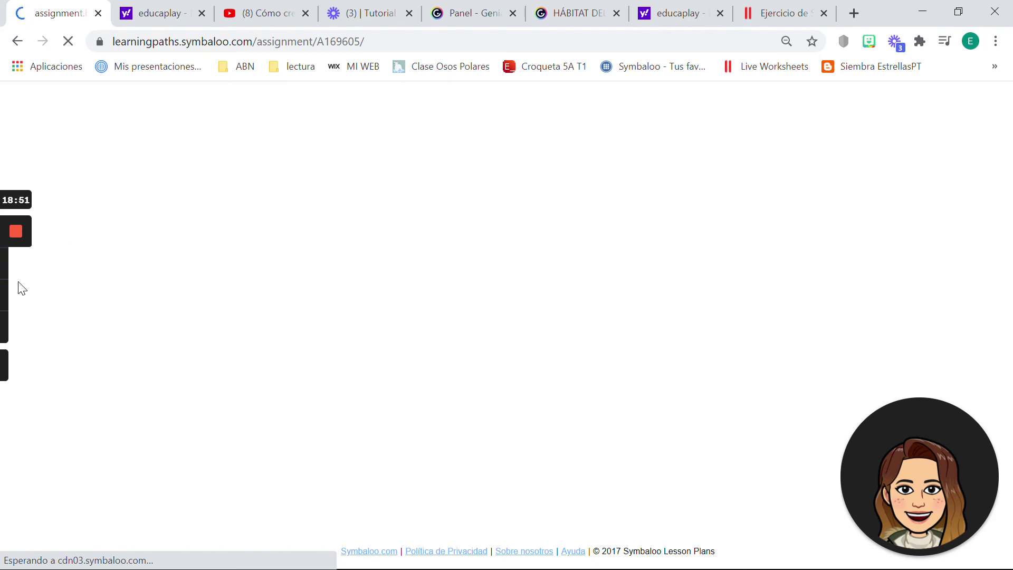
pyautogui.click(12, 300)
pyautogui.click(11, 299)
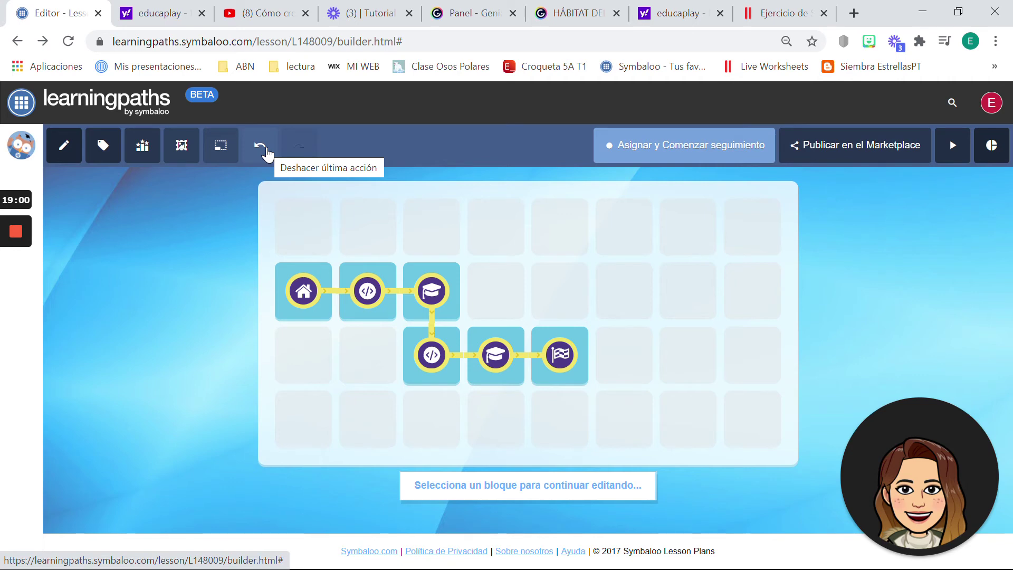
# Step: Resize the lesson plan's grid to six columns by four rows
pyautogui.click(221, 148)
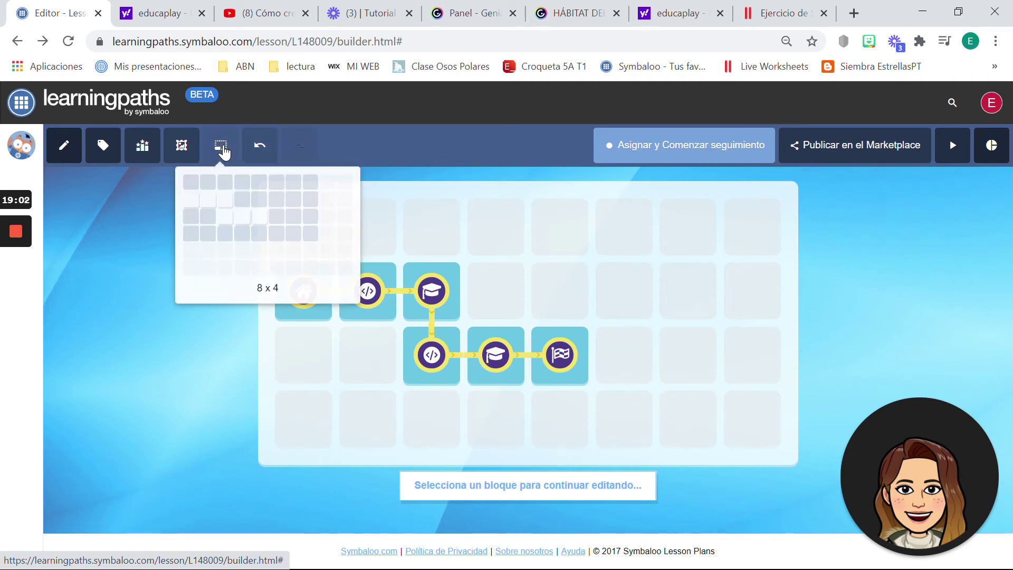
pyautogui.click(266, 185)
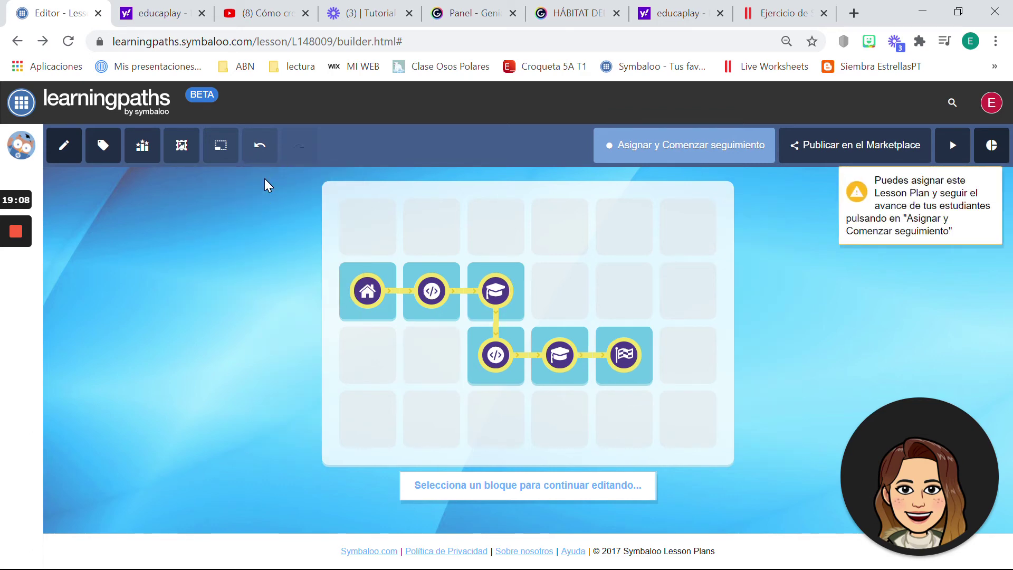
# Step: Preview several themes and a background image, then apply the Default (Red) theme to the lesson plan
pyautogui.click(190, 148)
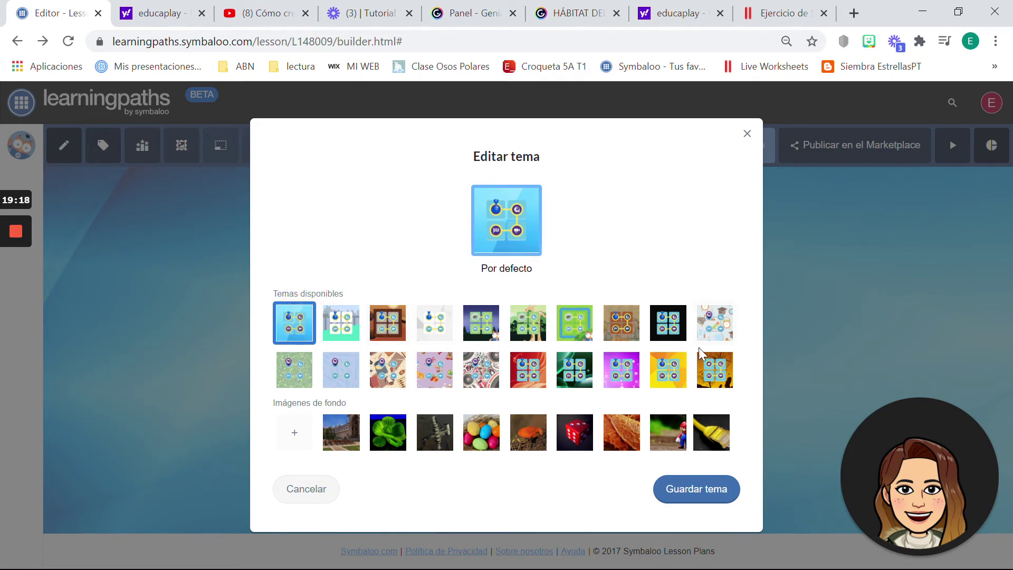
pyautogui.click(721, 326)
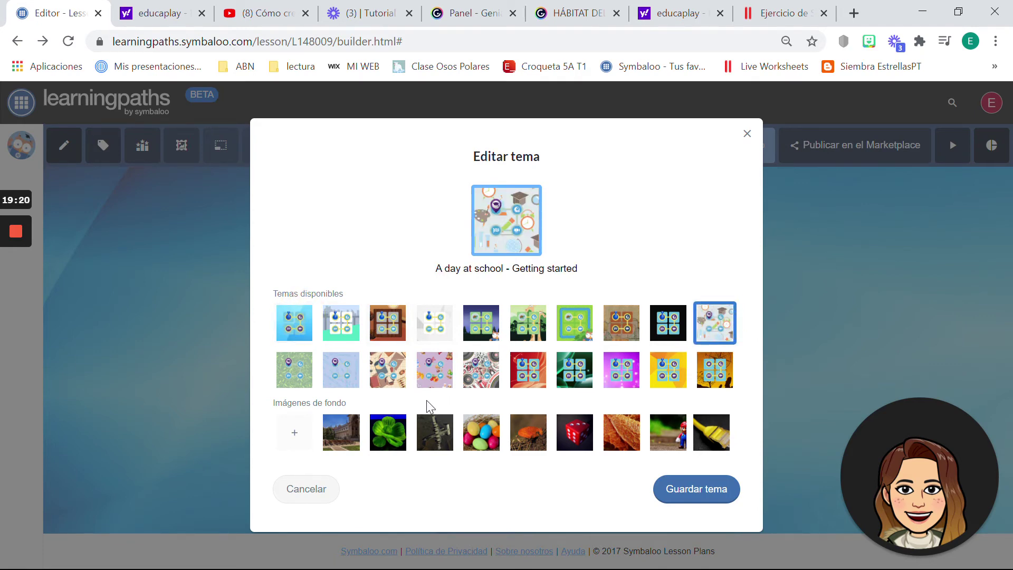
pyautogui.click(336, 380)
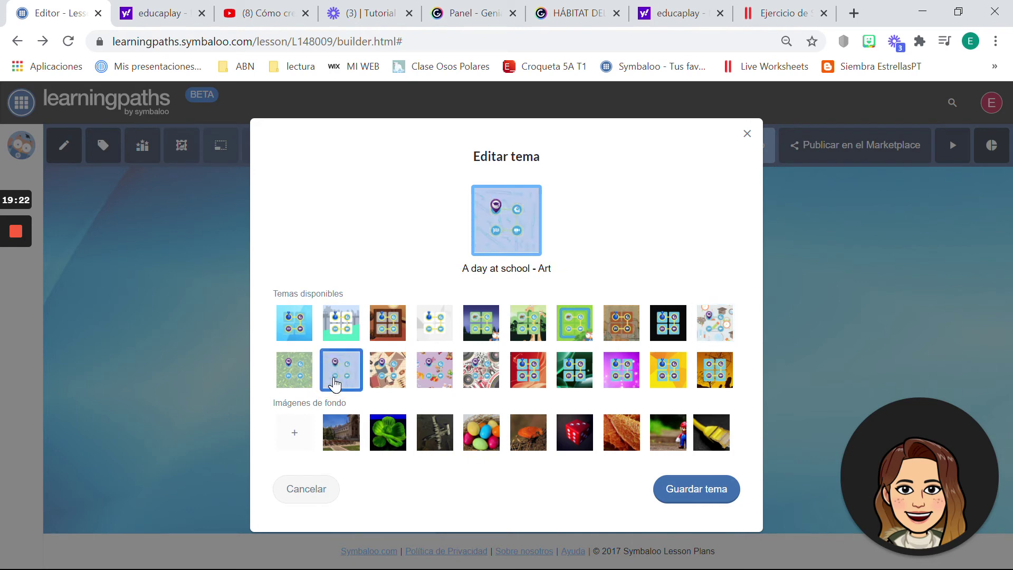
pyautogui.click(388, 378)
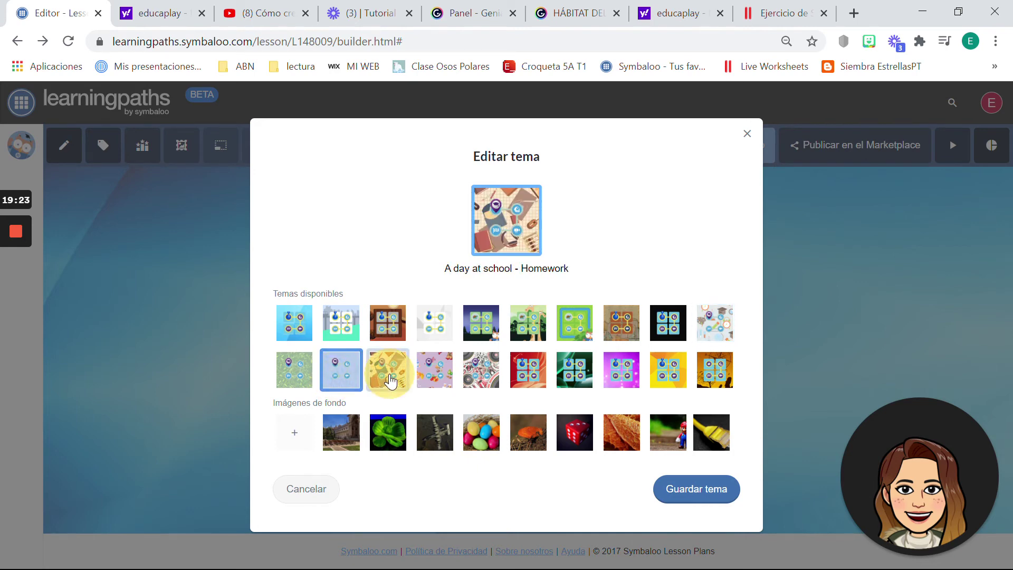
pyautogui.click(445, 378)
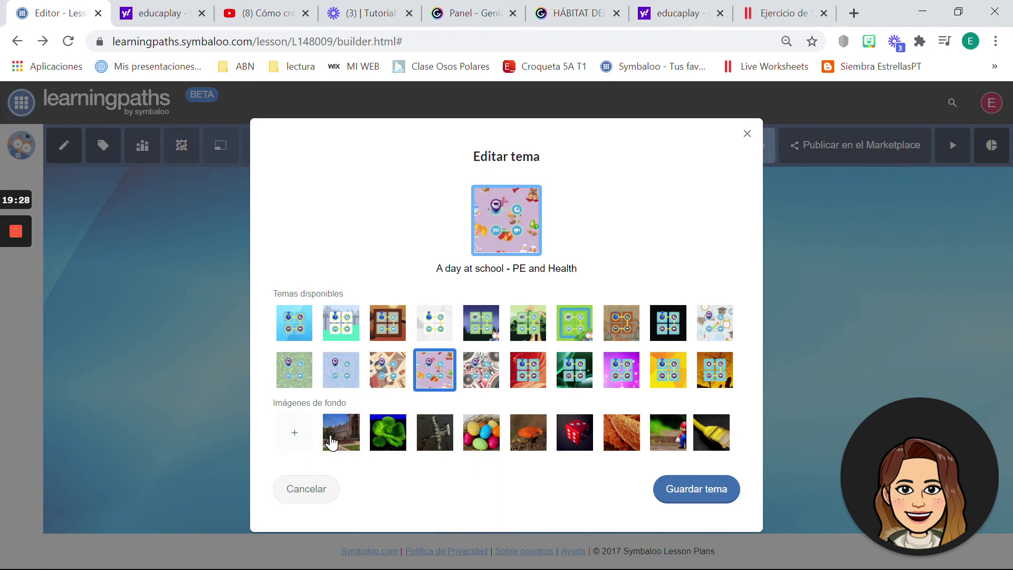
pyautogui.click(442, 443)
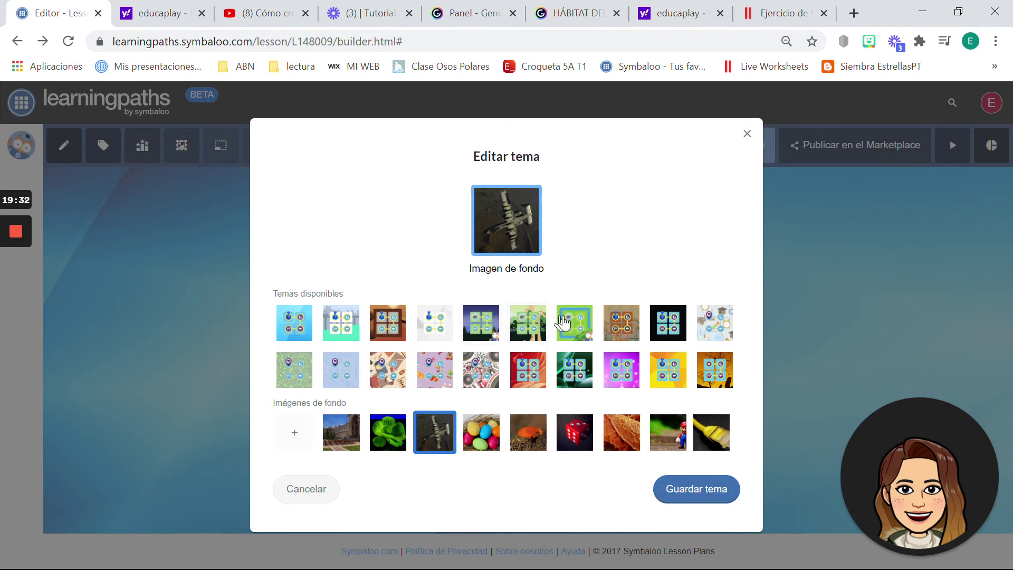
pyautogui.click(568, 365)
pyautogui.click(528, 369)
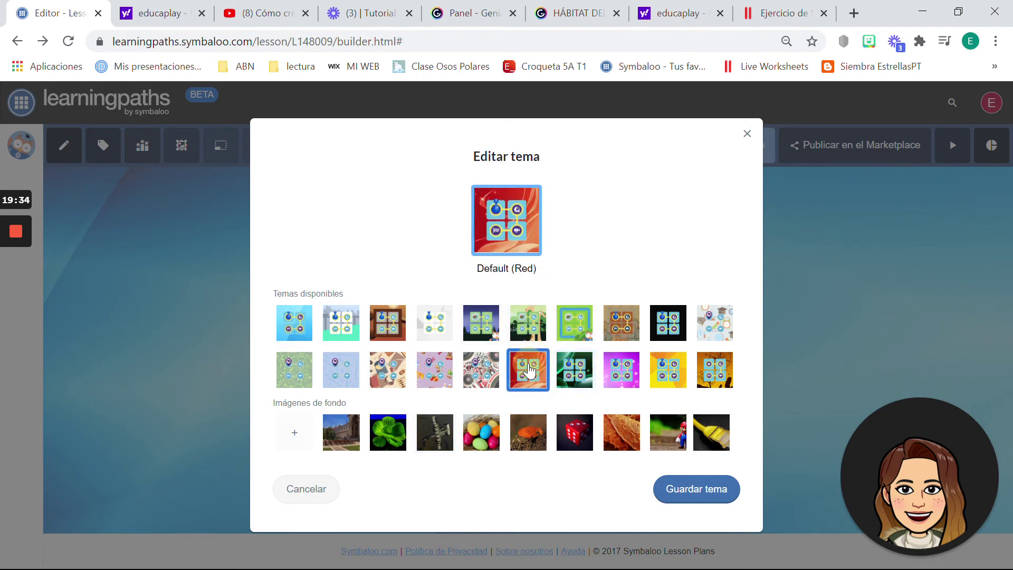
pyautogui.click(709, 495)
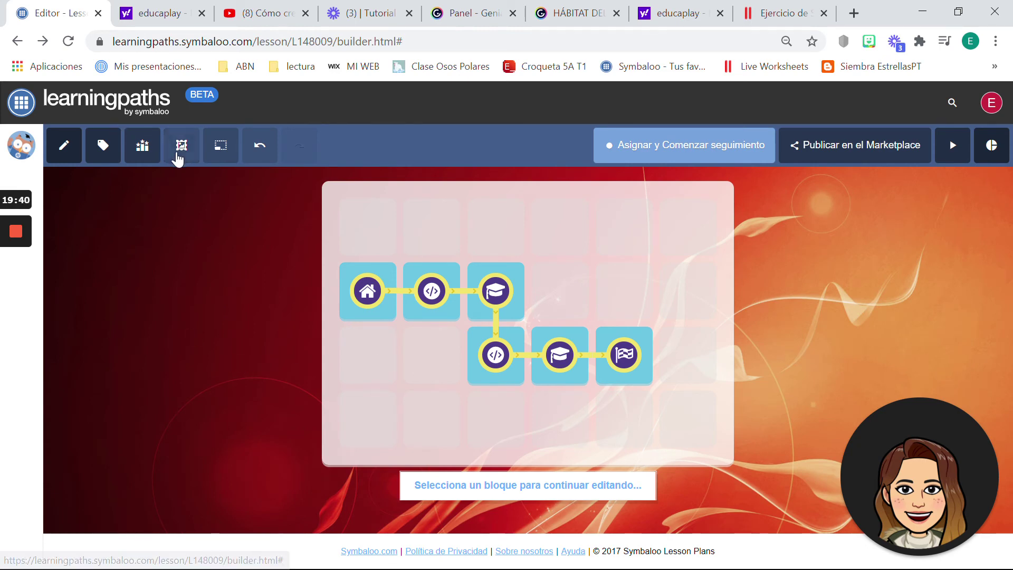
# Step: Review the medal rewards assigned to the lesson plan's questions and save them
pyautogui.click(154, 151)
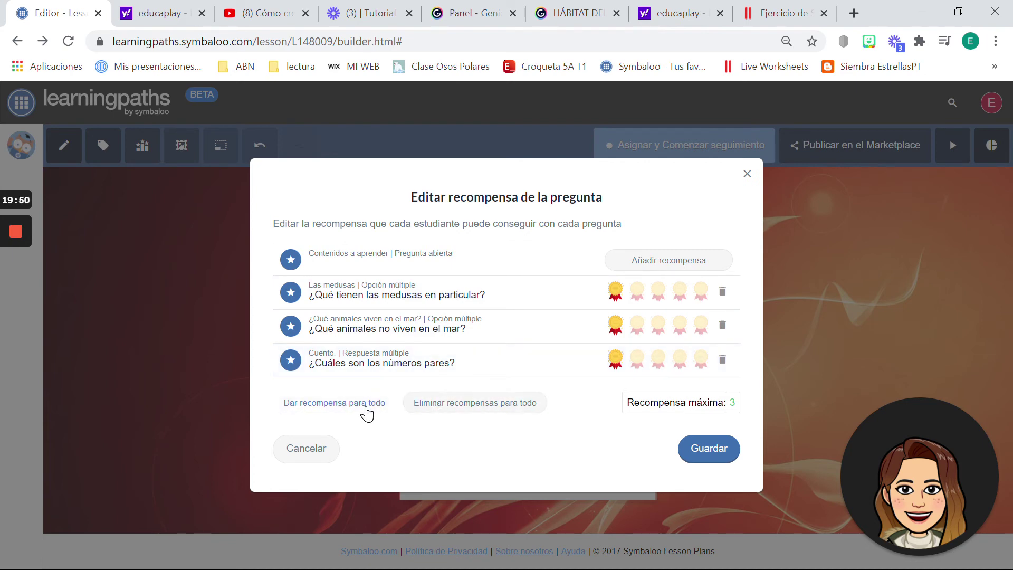
pyautogui.click(689, 453)
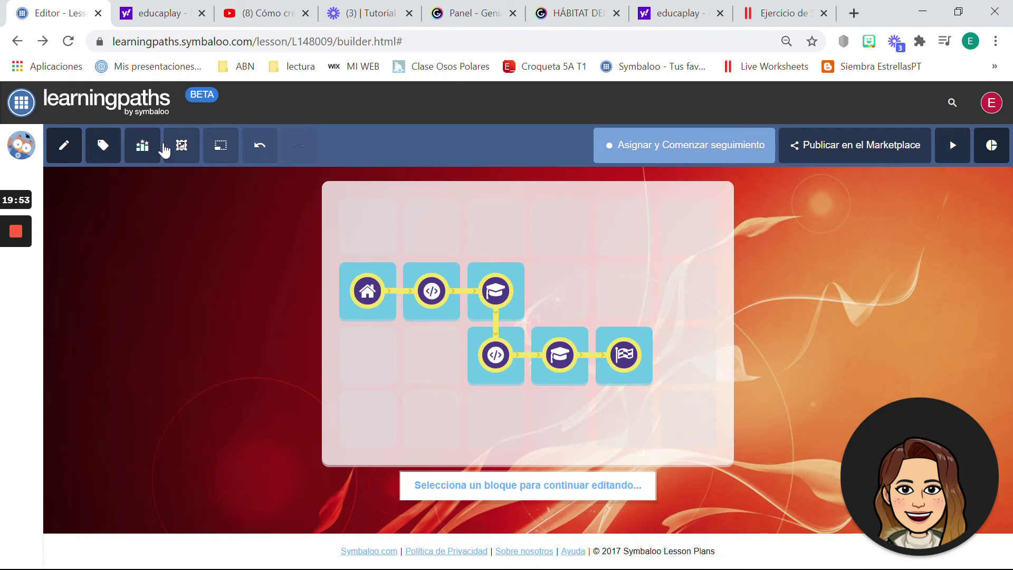
# Step: Categorize the lesson plan as Educación infantil, courses 1 and 2, with the subject "Conocimiento del entorno", and save the category
pyautogui.click(102, 151)
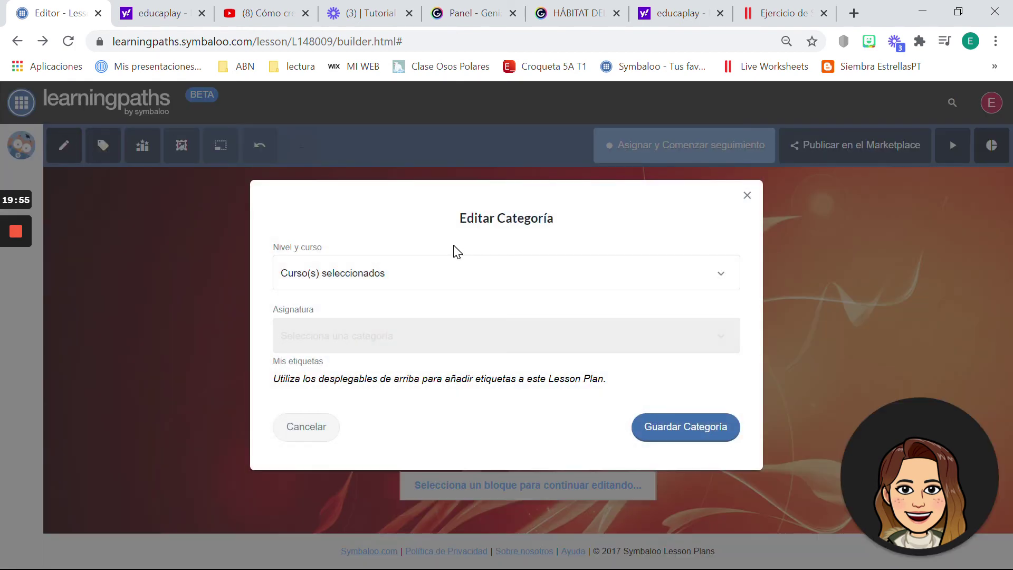
pyautogui.click(448, 272)
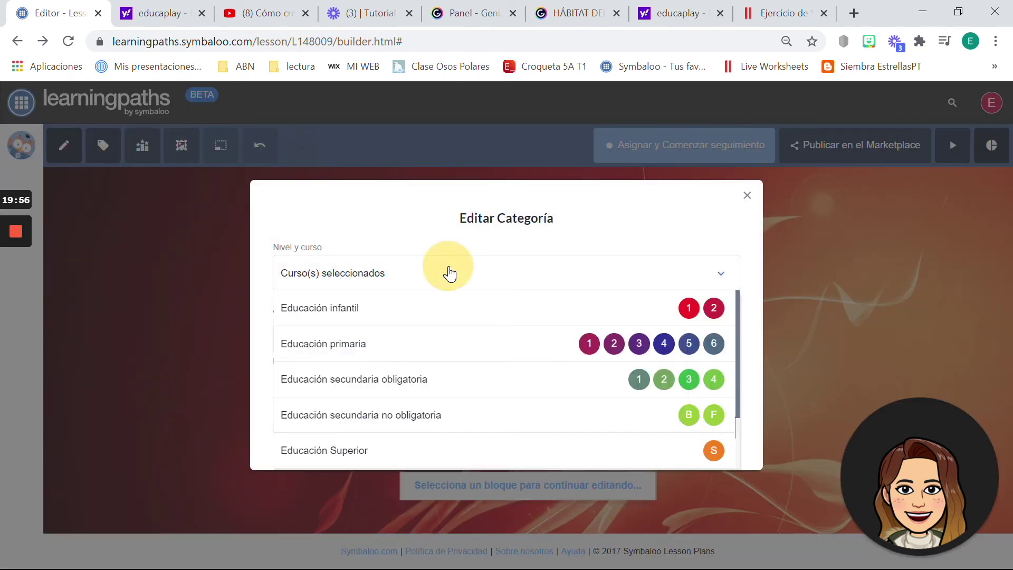
pyautogui.click(438, 316)
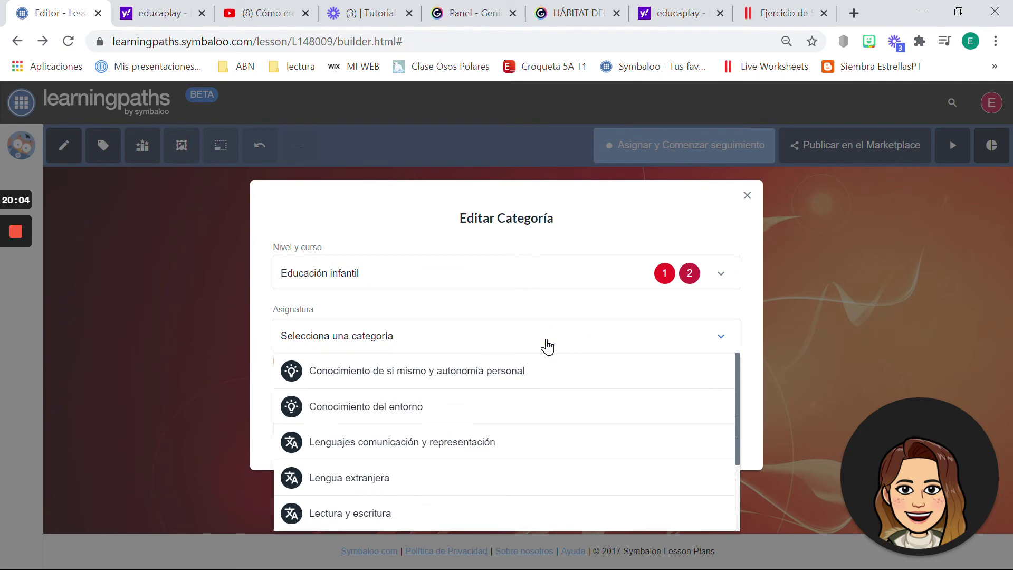
pyautogui.click(505, 407)
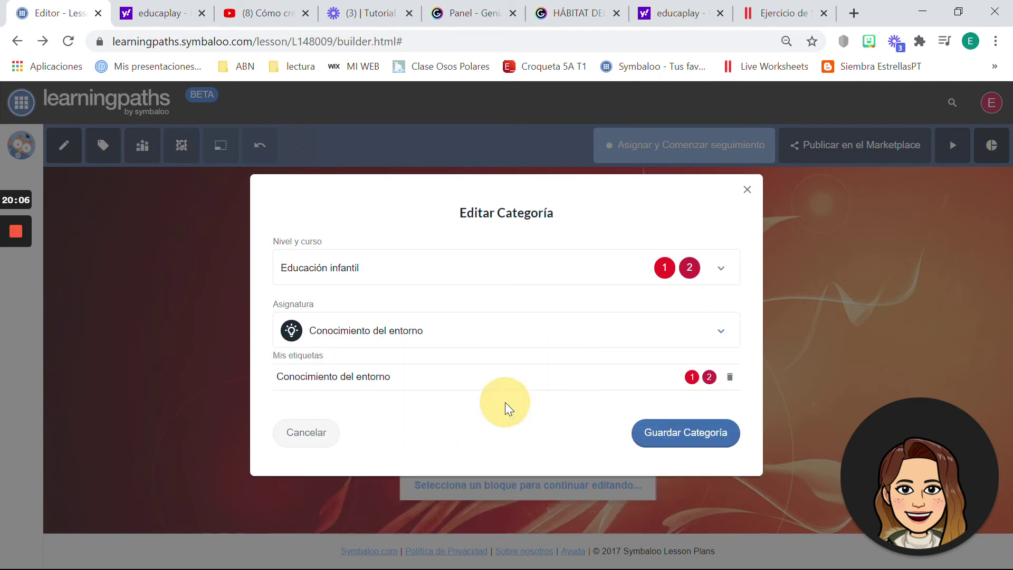
pyautogui.click(681, 432)
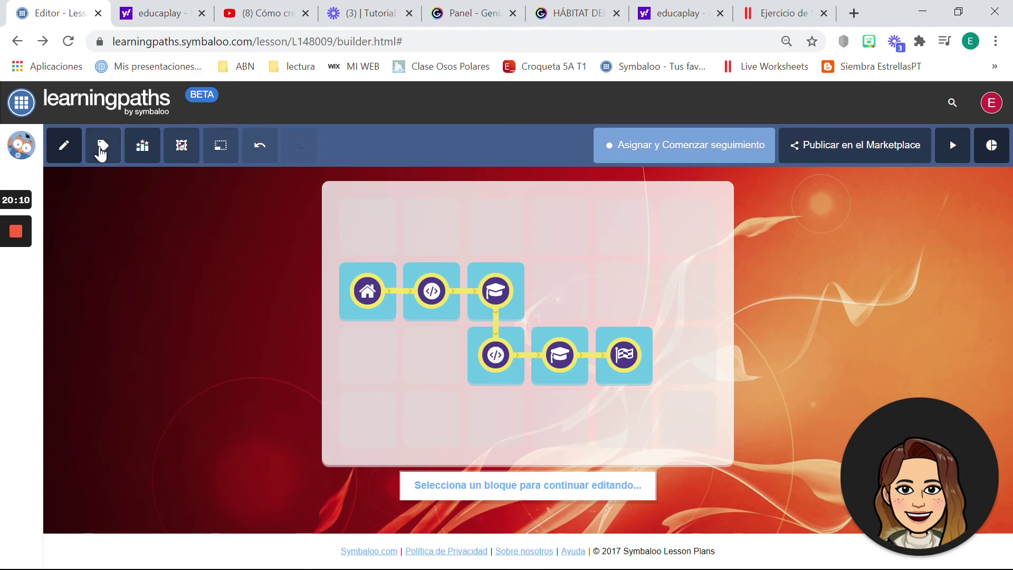
# Step: Open the lesson plan's settings and set its title to "Hábitat Marino"
pyautogui.click(73, 153)
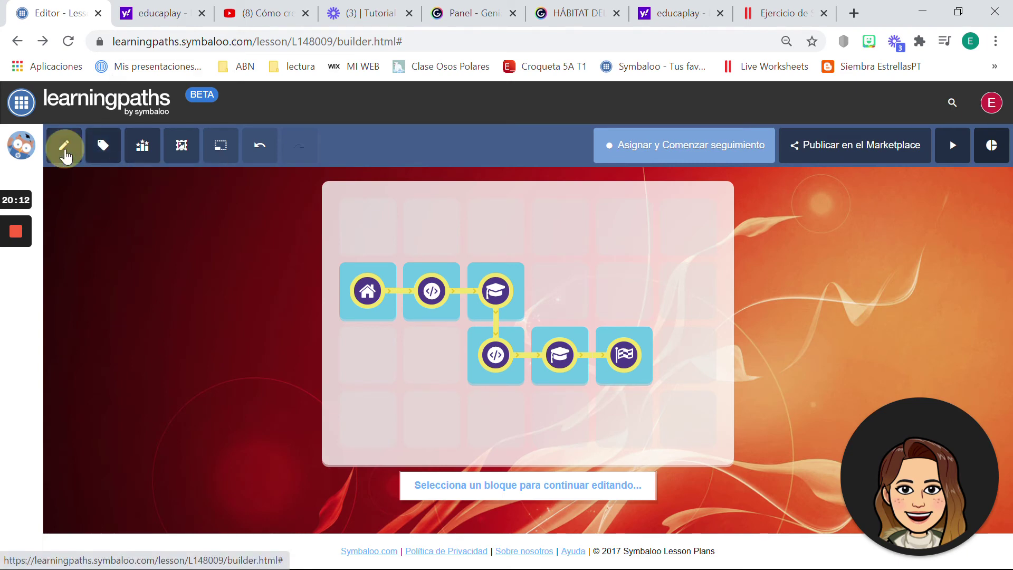
pyautogui.tripleClick(412, 207)
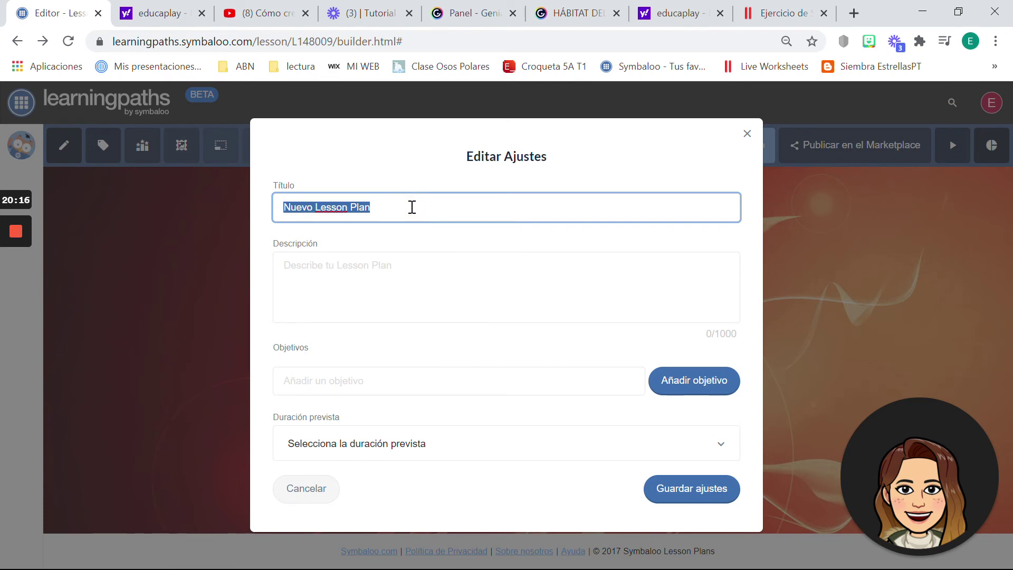
pyautogui.write('H')
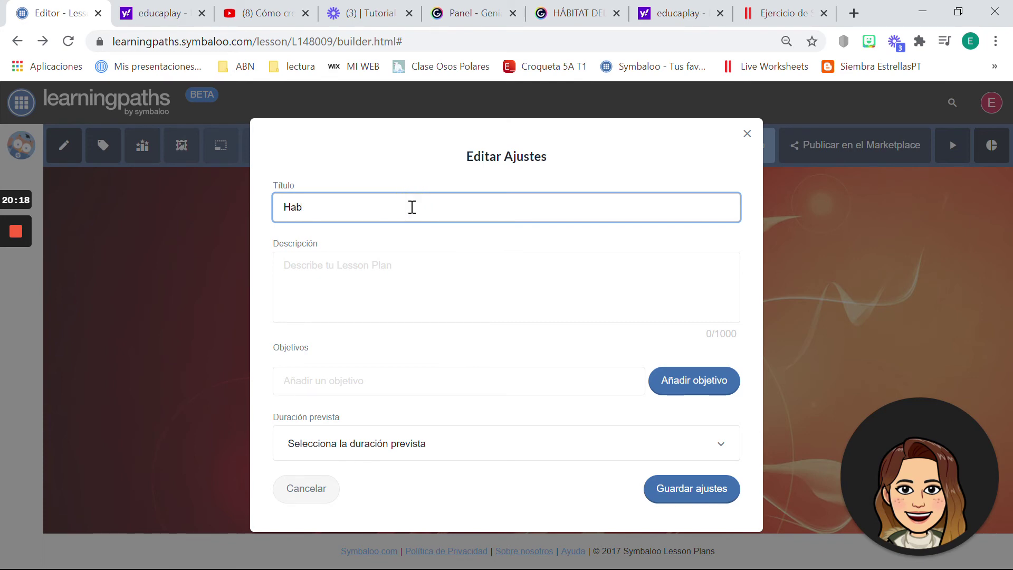
pyautogui.write('ábitat Marino')
# Step: Enter "Aprender los animales del mar y sus característticas" as the lesson plan's objective
pyautogui.click(402, 286)
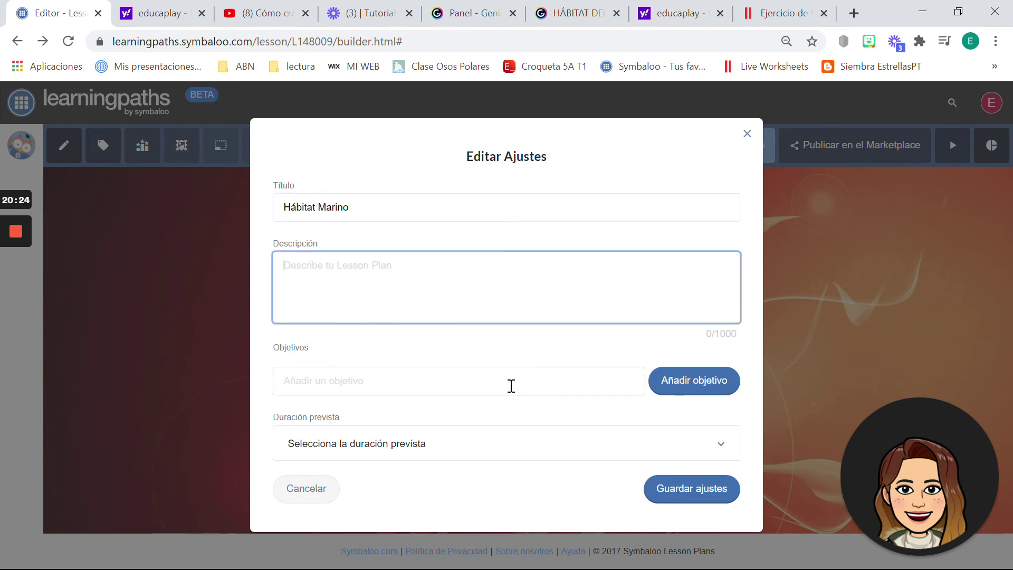
pyautogui.click(492, 378)
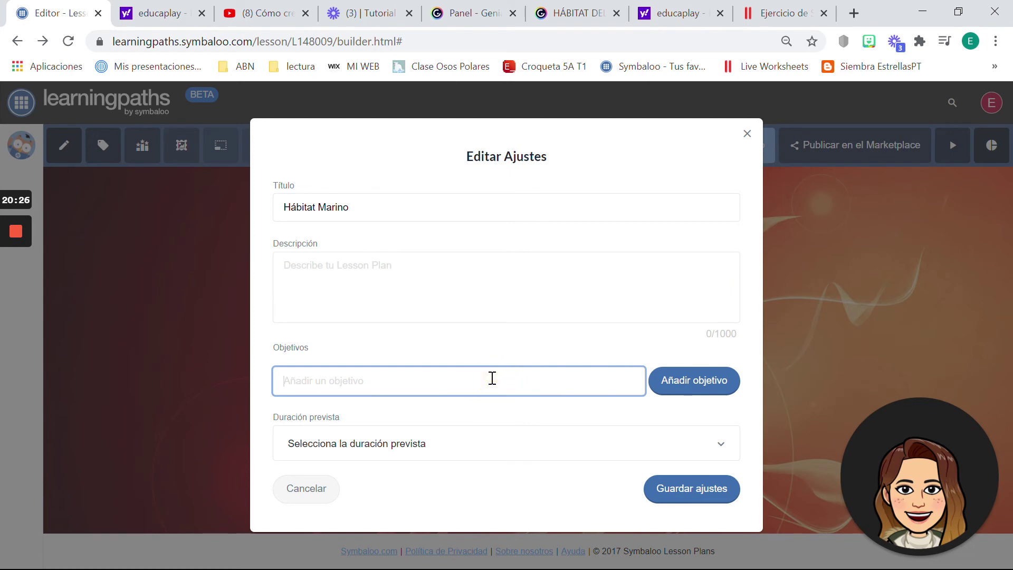
pyautogui.write('Aprender los animales d')
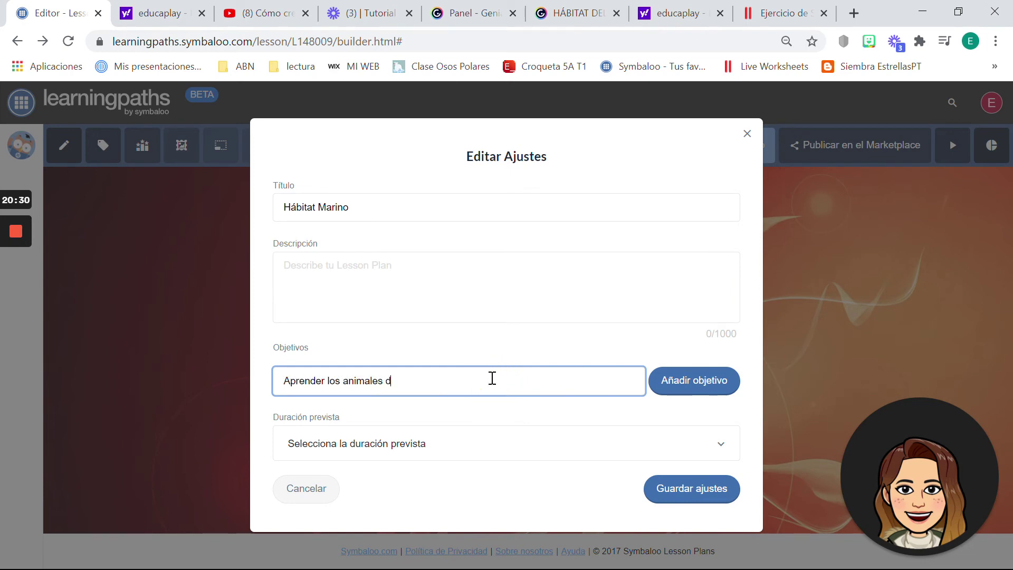
pyautogui.write('el mar y sus característticas')
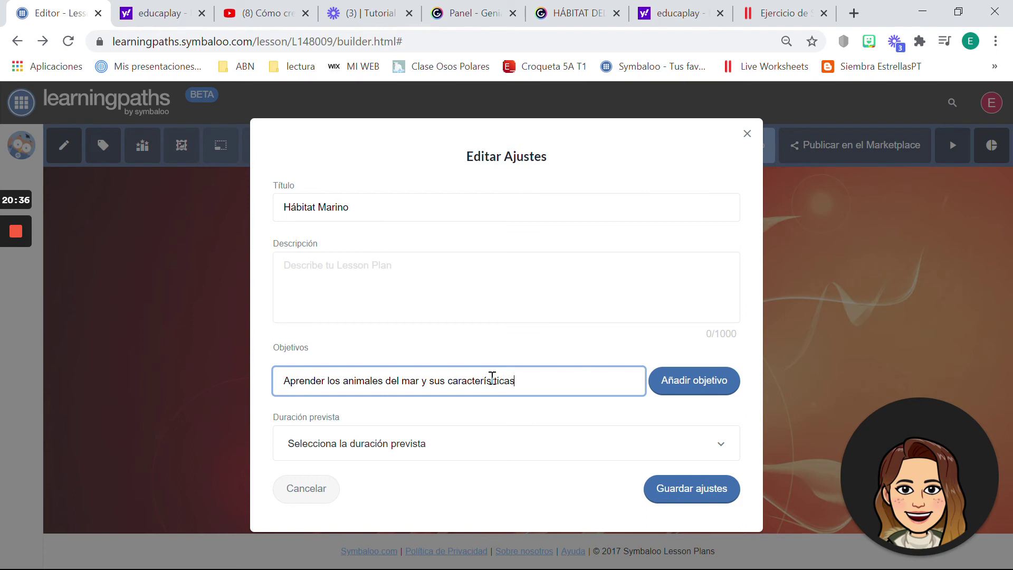
# Step: Set the lesson plan's expected duration to 30 minutes and save the settings
pyautogui.click(441, 452)
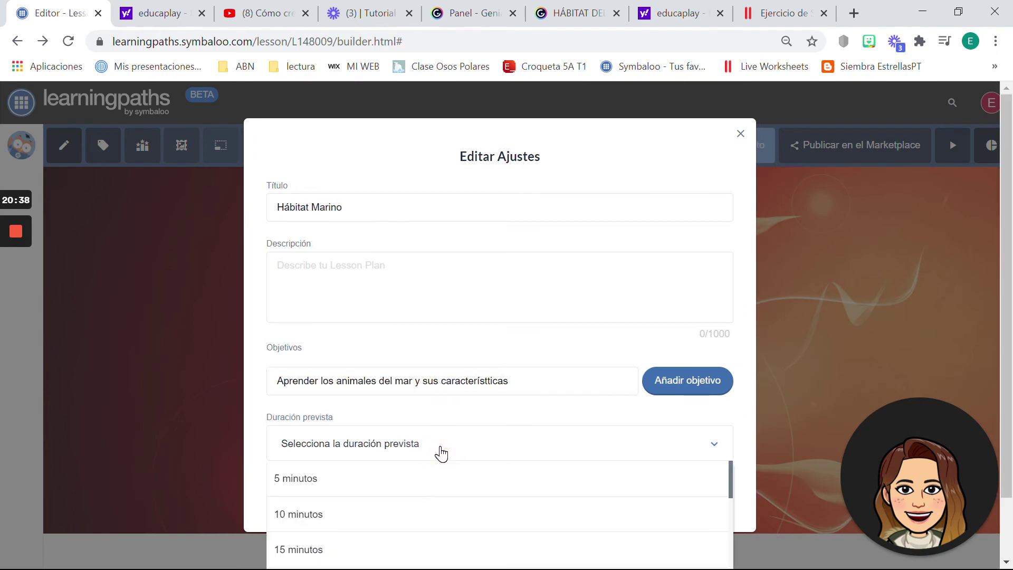
pyautogui.click(528, 552)
pyautogui.click(630, 451)
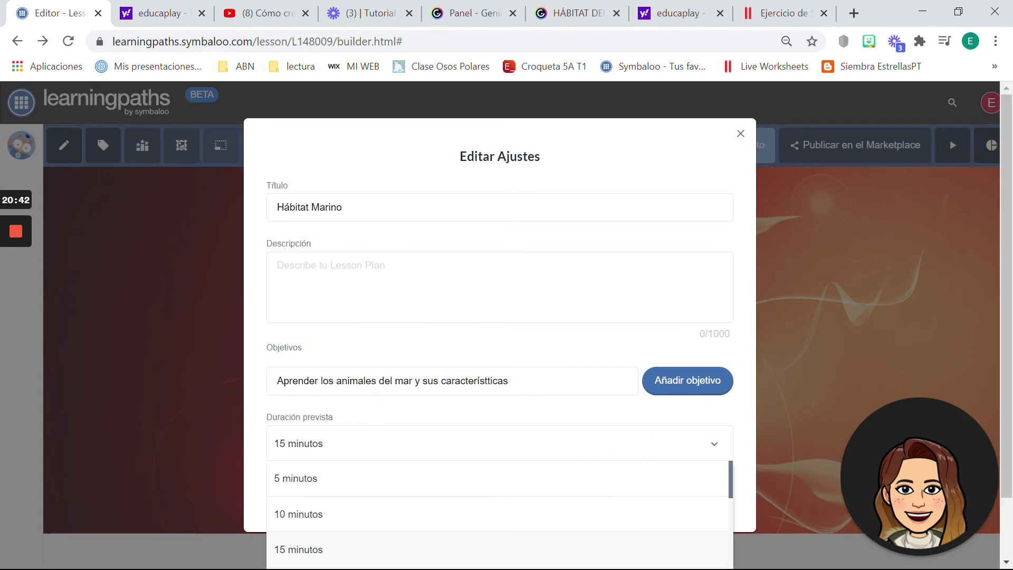
pyautogui.scroll(-2, 499, 514)
pyautogui.click(498, 551)
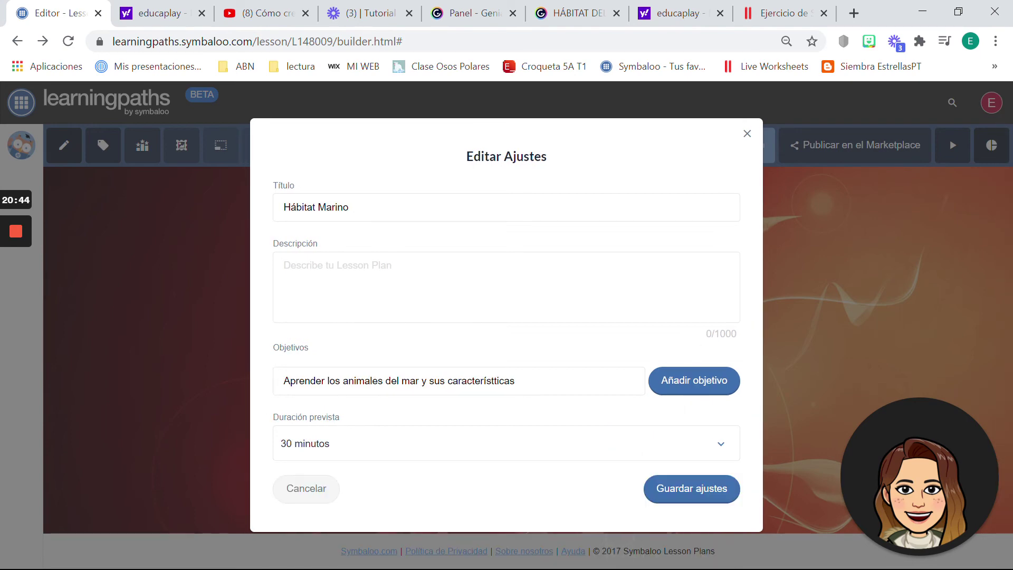
pyautogui.click(726, 494)
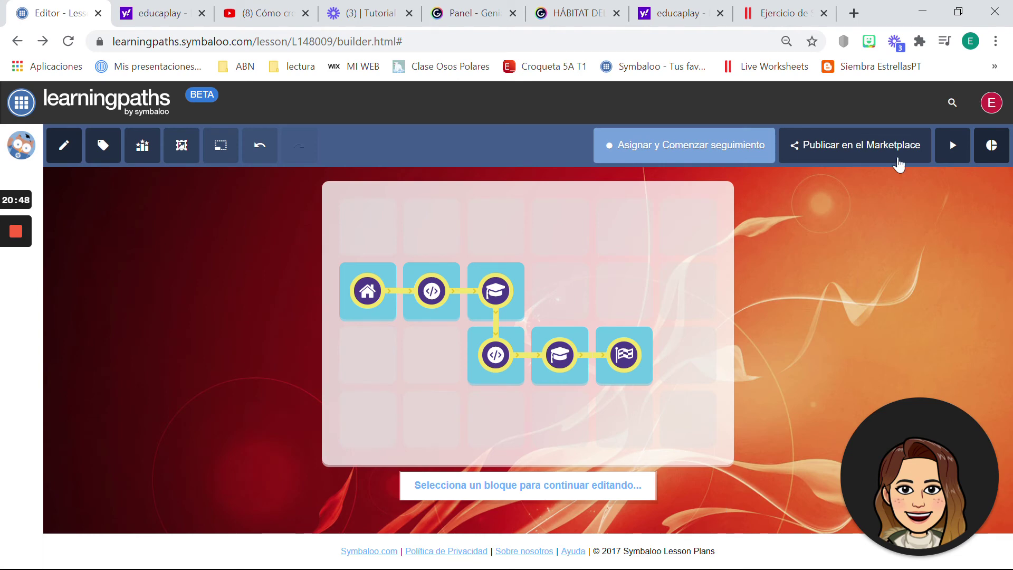
# Step: From the Marketplace publishing checklist, add the description "En este lesons Plans vamos a trabajar los animales que viven en el mar" to the settings and save them
pyautogui.click(849, 153)
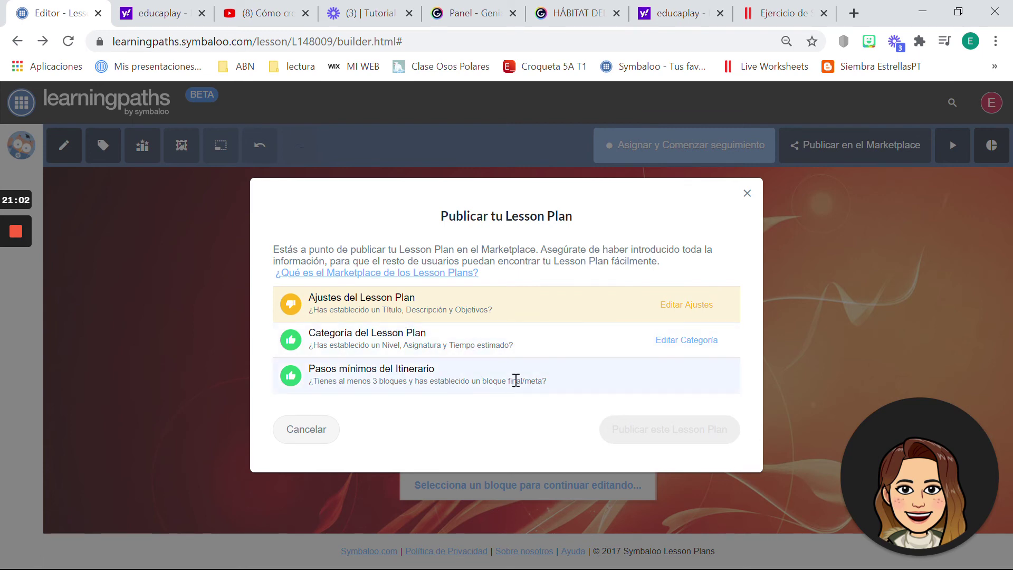
pyautogui.click(649, 309)
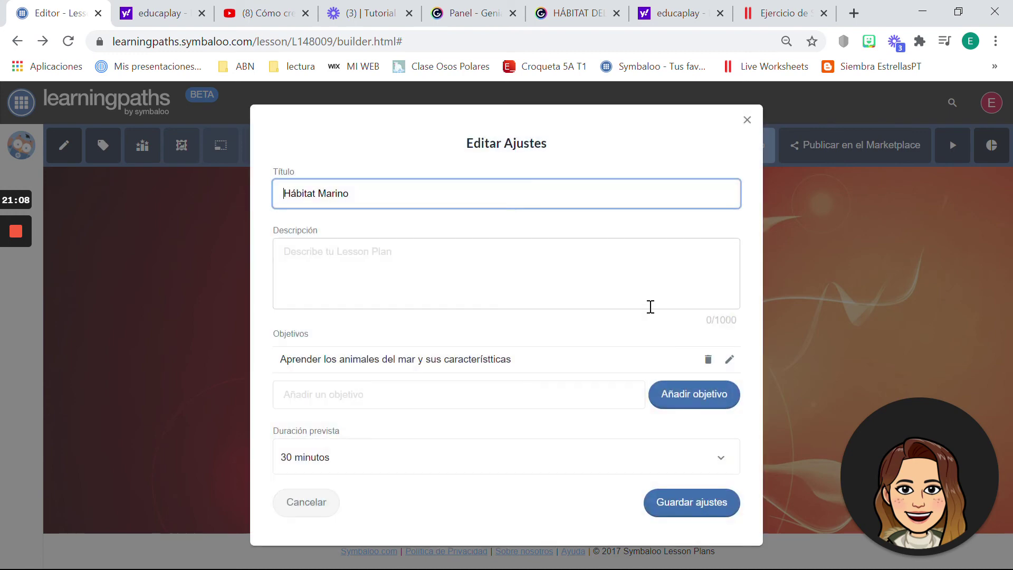
pyautogui.click(374, 256)
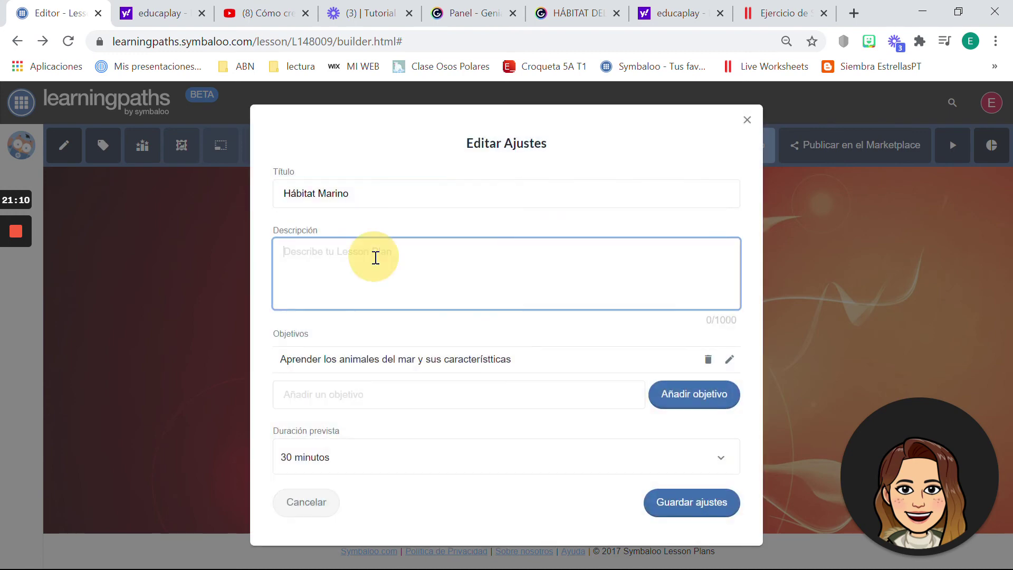
pyautogui.write('En e')
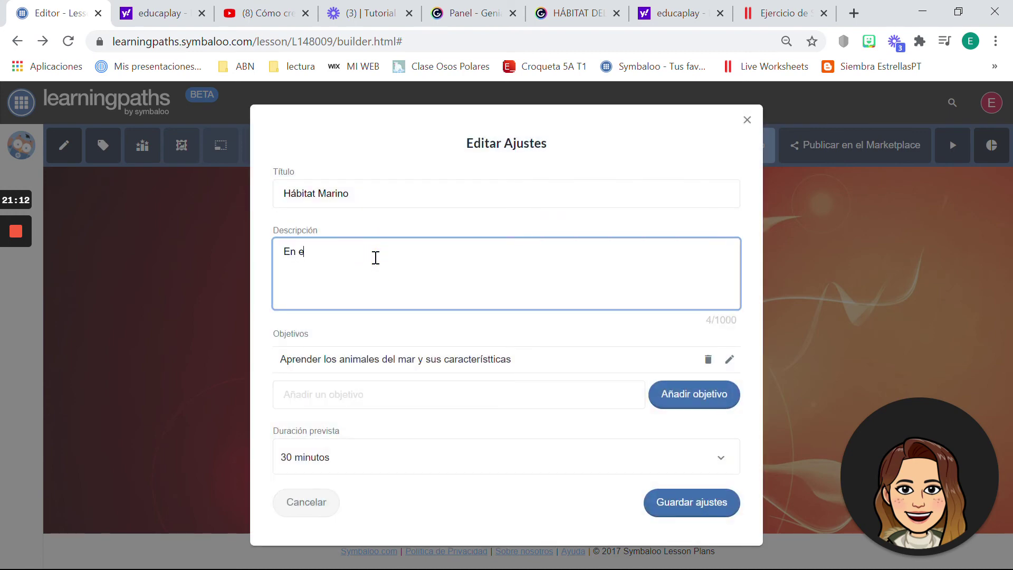
pyautogui.write('ste lesons Plans vamos a traba')
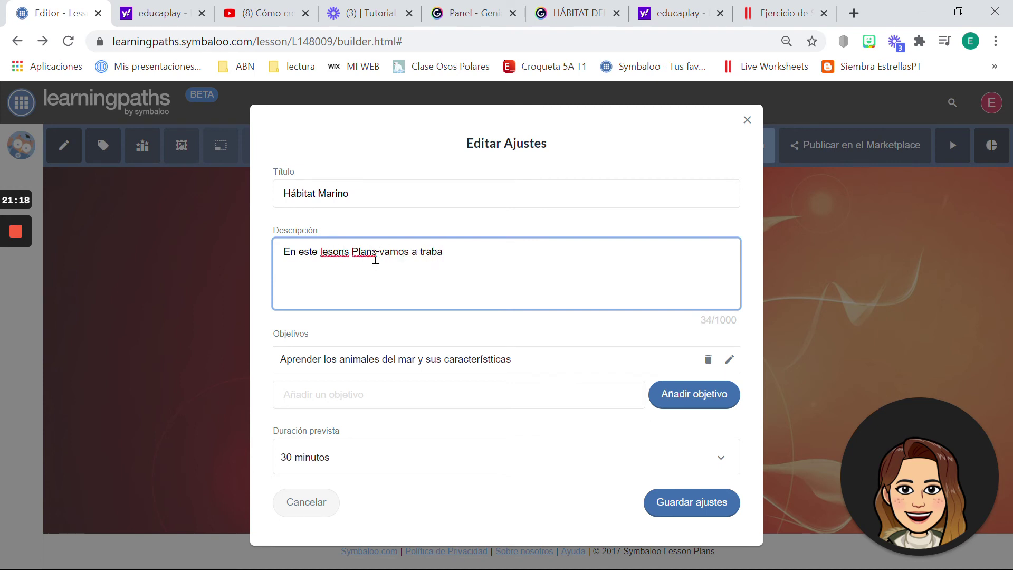
pyautogui.write('jar los animales que viven e')
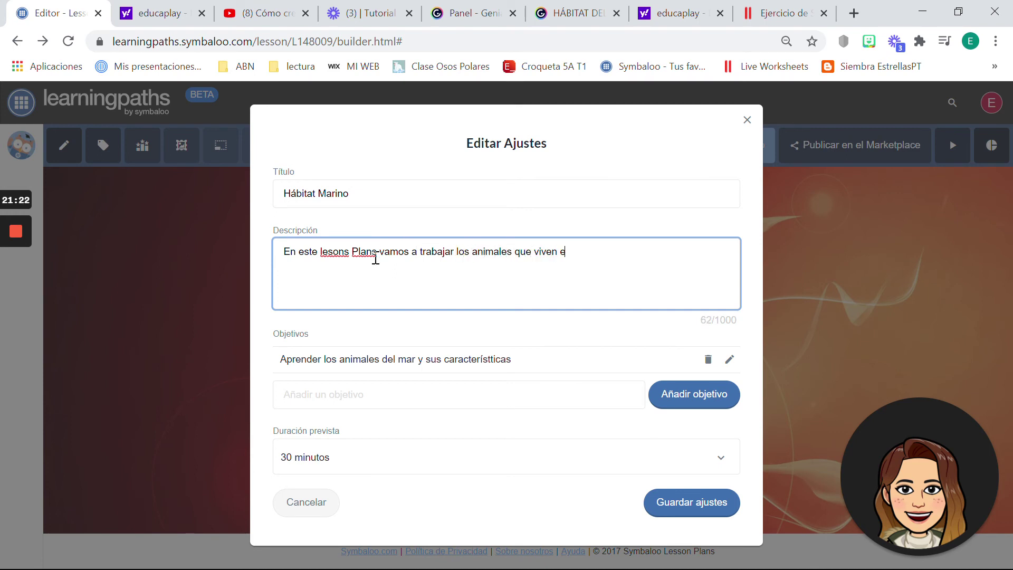
pyautogui.write('n el mar')
pyautogui.click(724, 501)
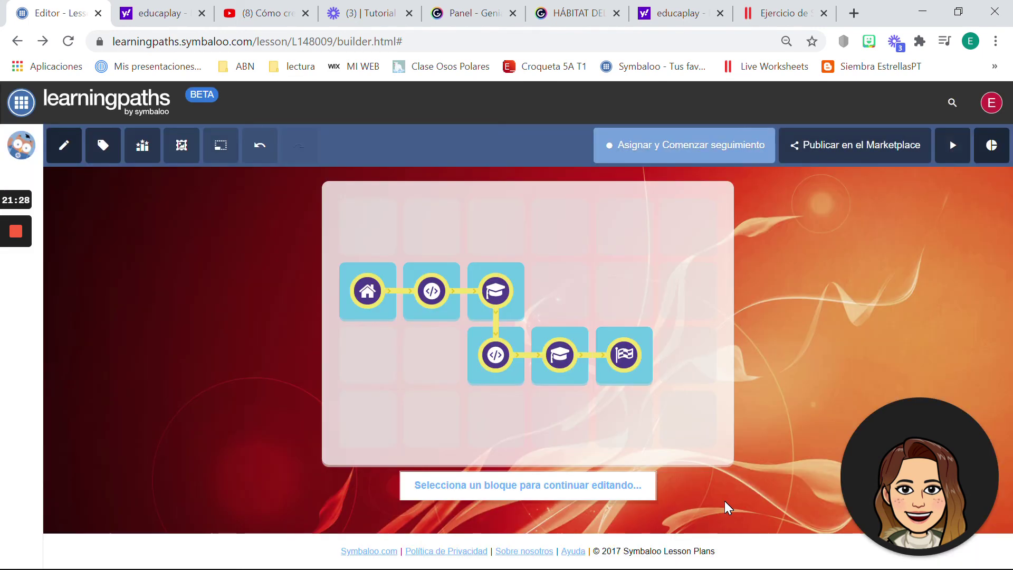
# Step: Publish the lesson plan to the Marketplace and copy its share link
pyautogui.click(864, 147)
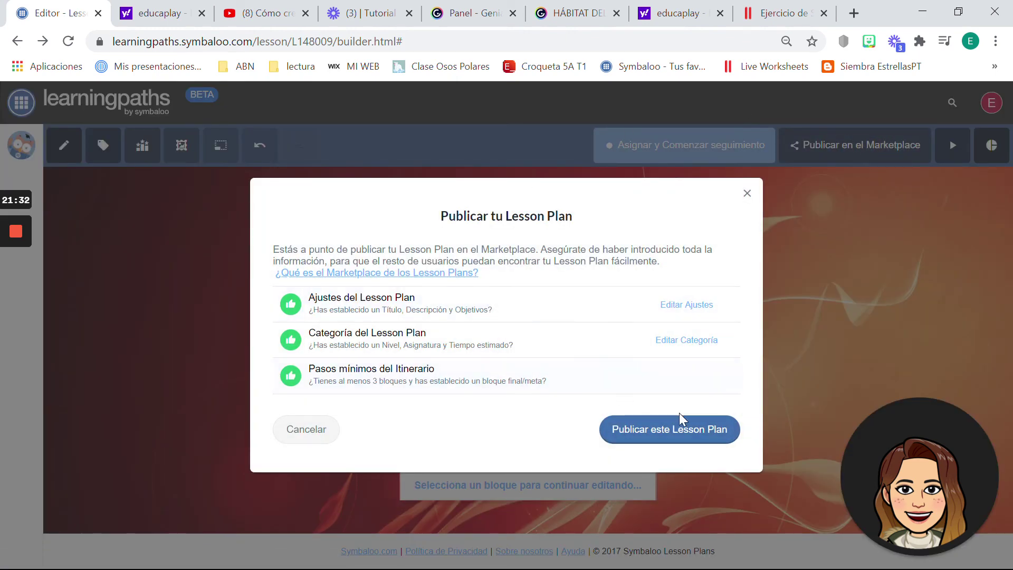
pyautogui.click(678, 428)
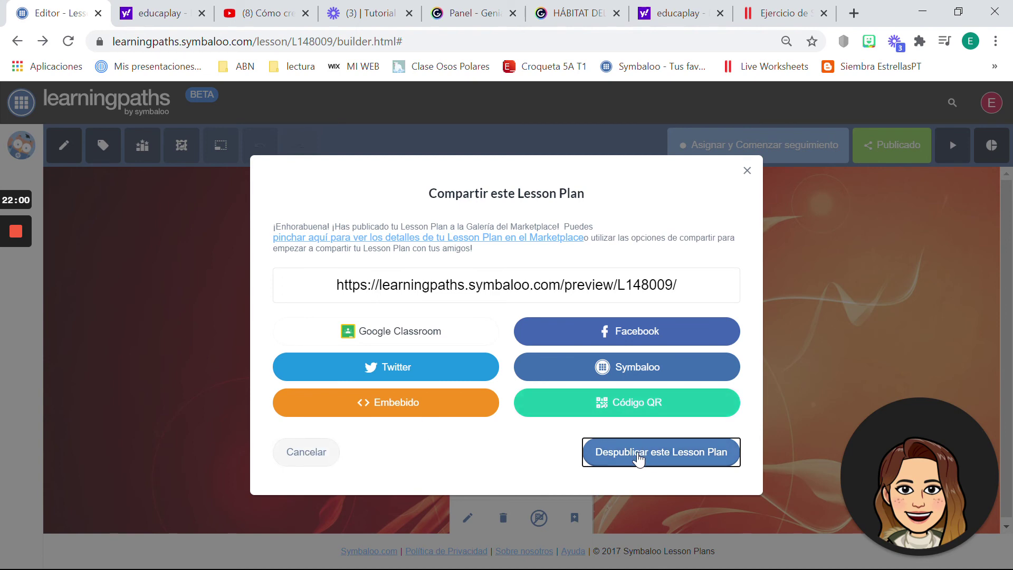
pyautogui.doubleClick(592, 285)
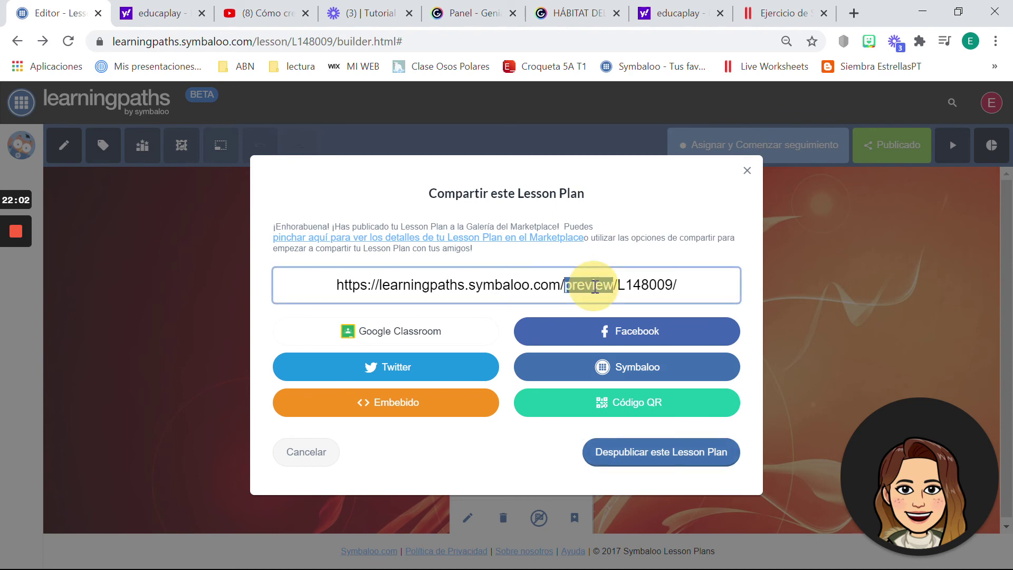
pyautogui.click(595, 286)
pyautogui.hotkey('ctrl', 'c')
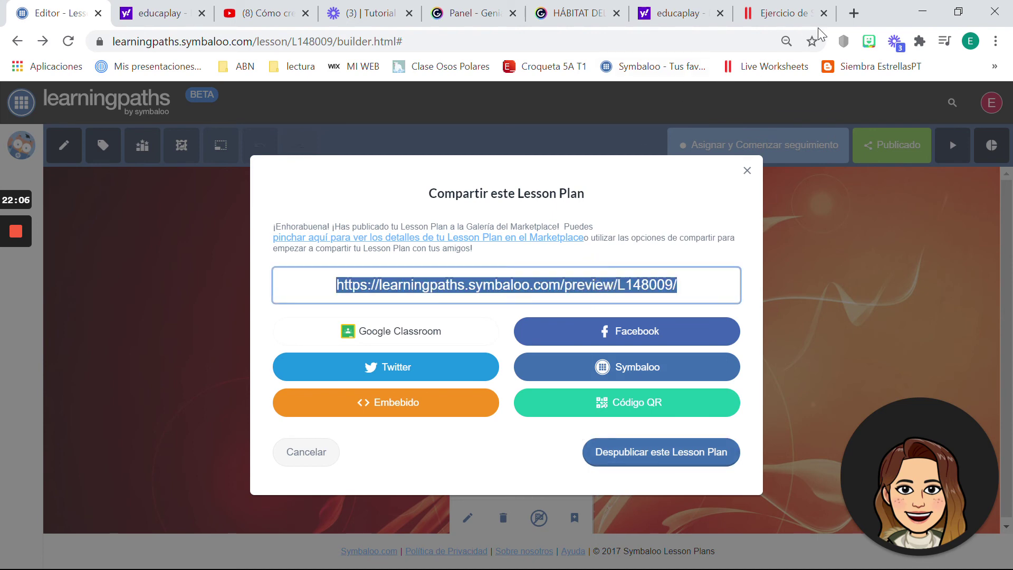
# Step: Open the copied lesson plan link in a new browser tab and start the Hábitat Marino path, accepting its learning objectives
pyautogui.click(854, 13)
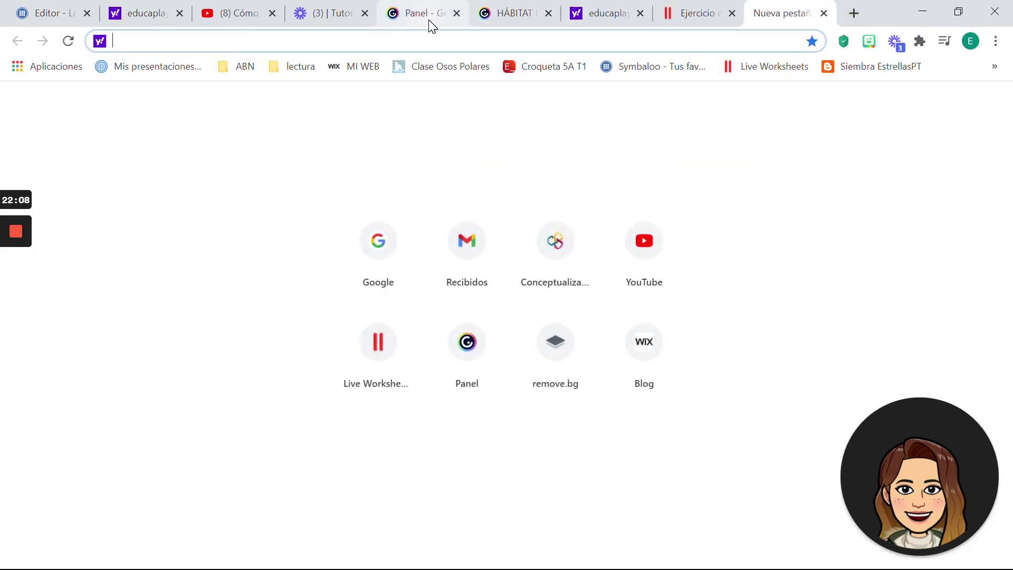
pyautogui.hotkey('ctrl', 'v')
pyautogui.press('Return')
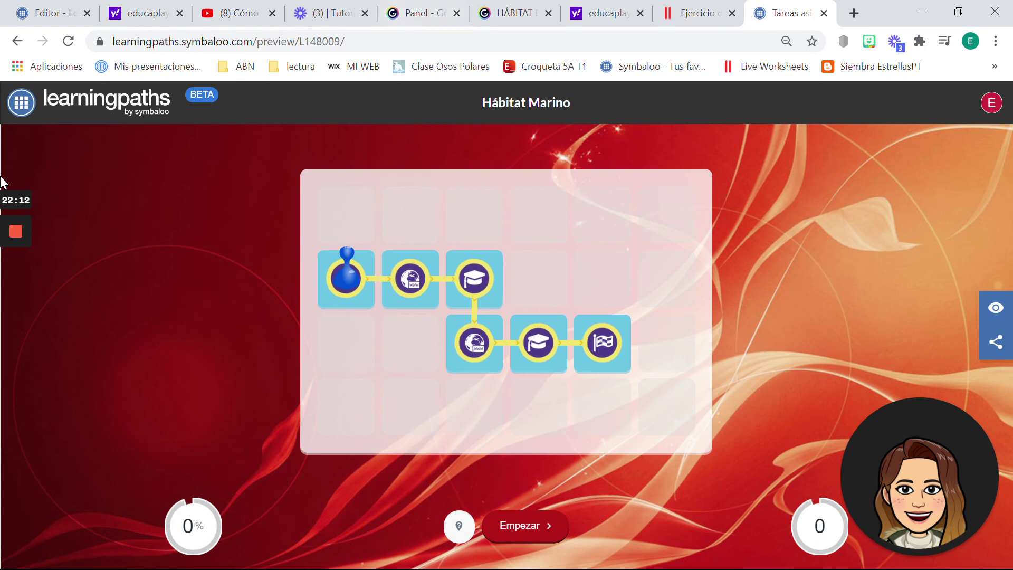
pyautogui.click(519, 534)
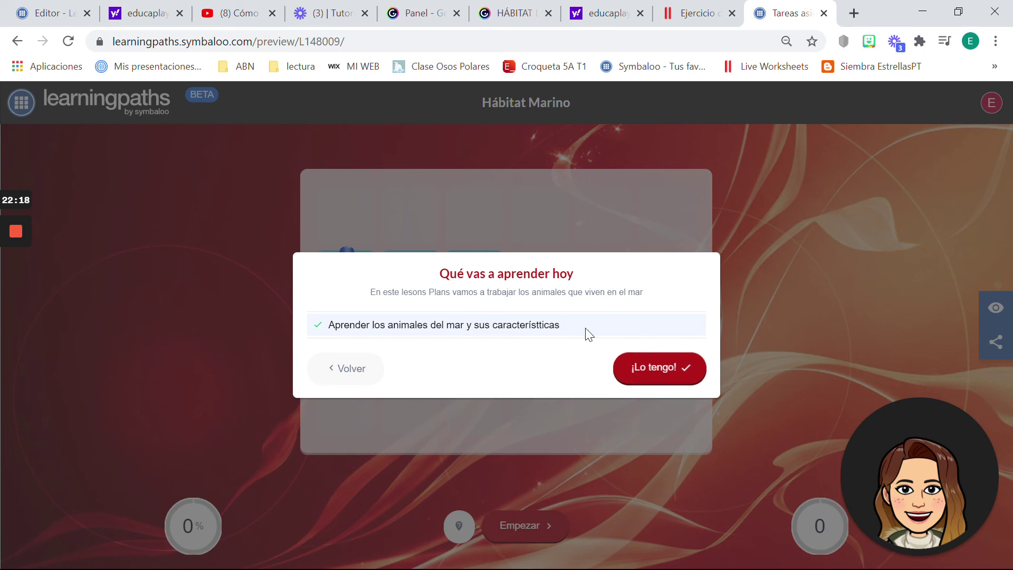
pyautogui.click(656, 387)
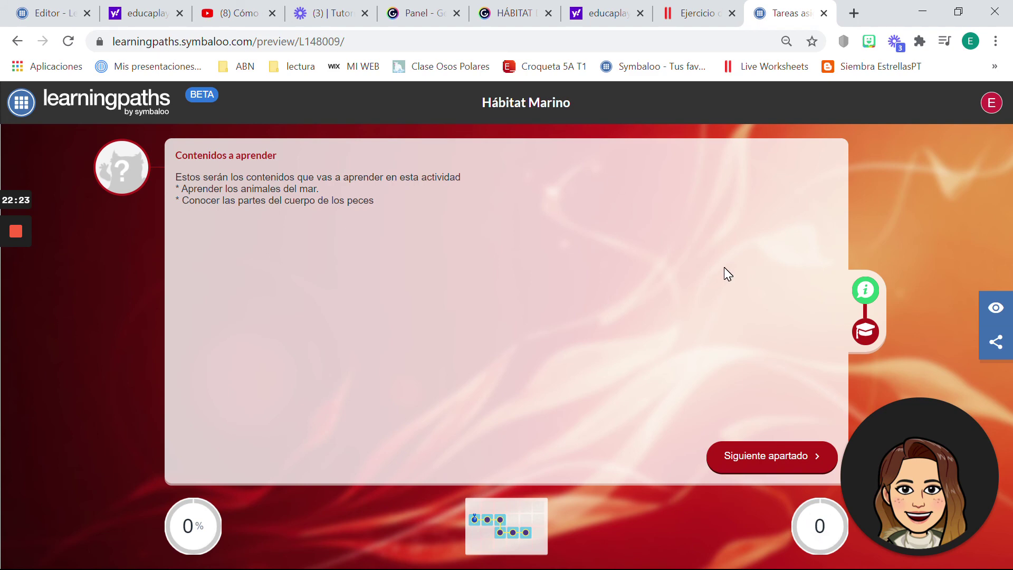
# Step: Go through the "Contenidos a aprender" block, submit "Estas jajaja" as the answer to its question, and continue to the following block
pyautogui.click(780, 464)
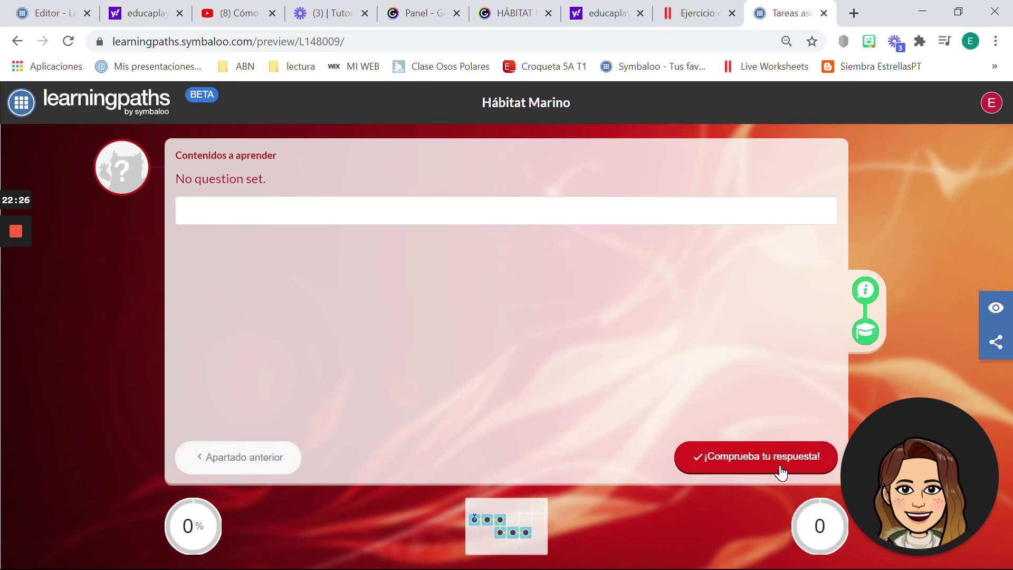
pyautogui.click(780, 471)
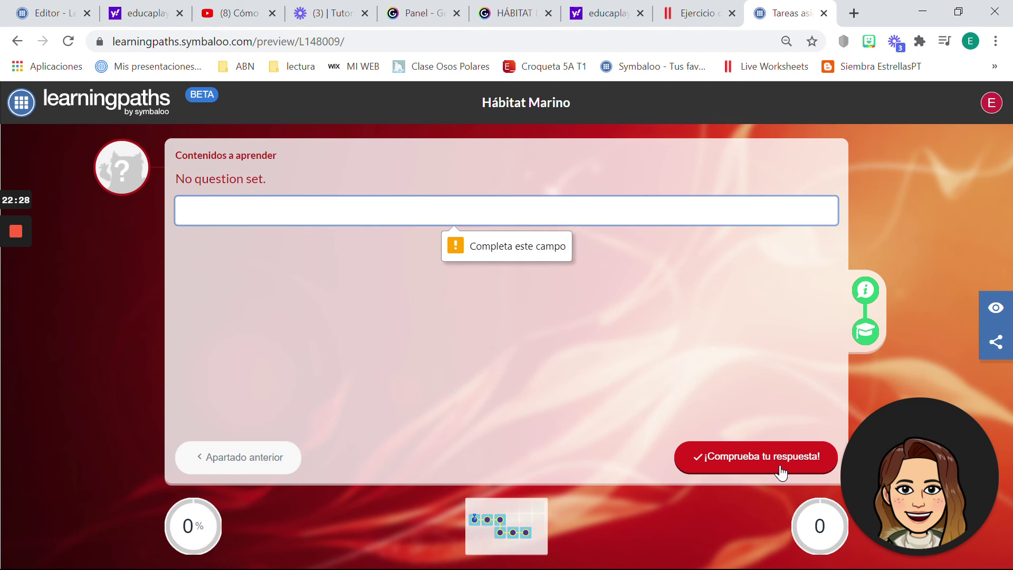
pyautogui.click(755, 458)
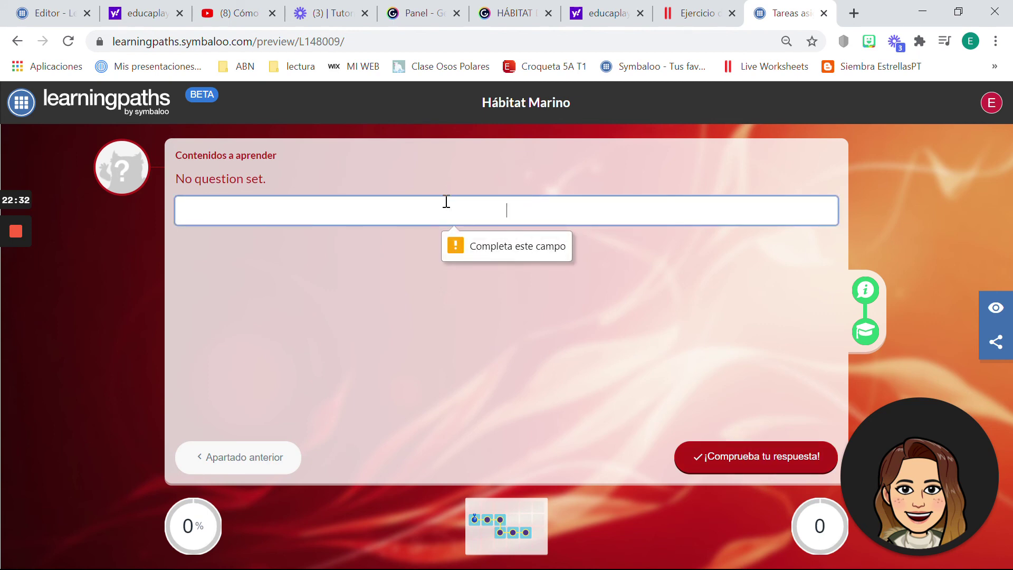
pyautogui.write('Estas')
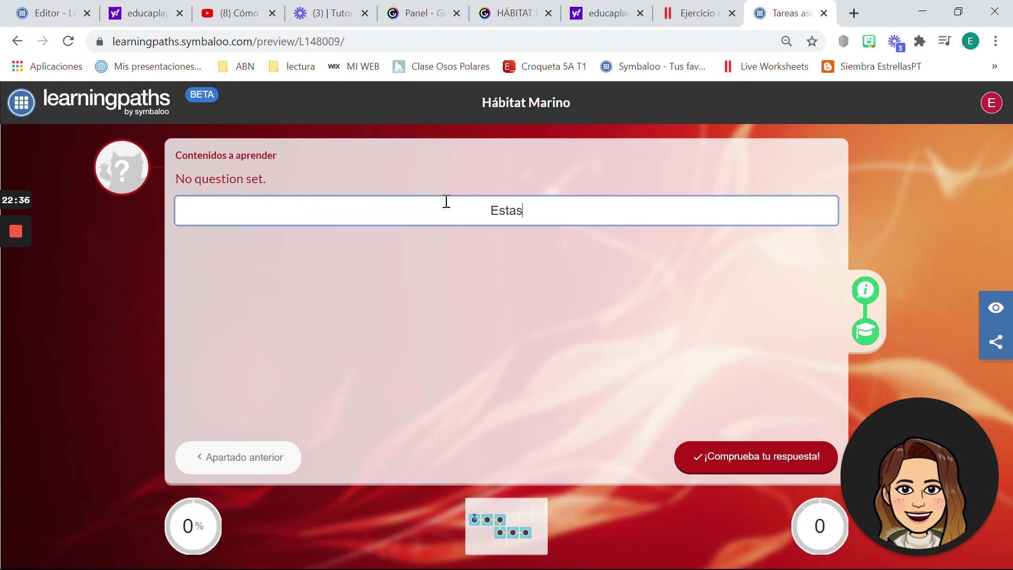
pyautogui.write(' jajaja')
pyautogui.click(780, 457)
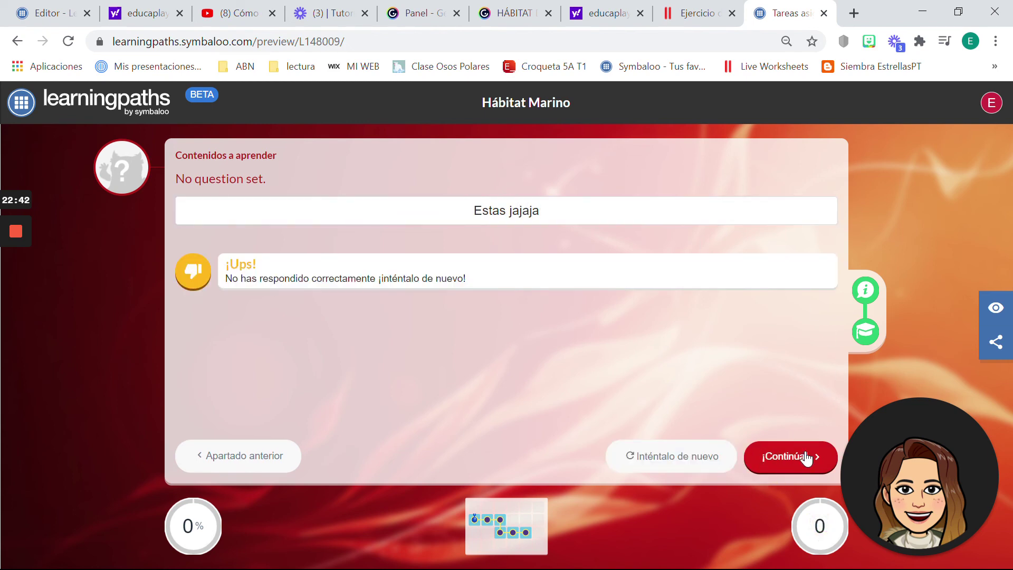
pyautogui.click(794, 461)
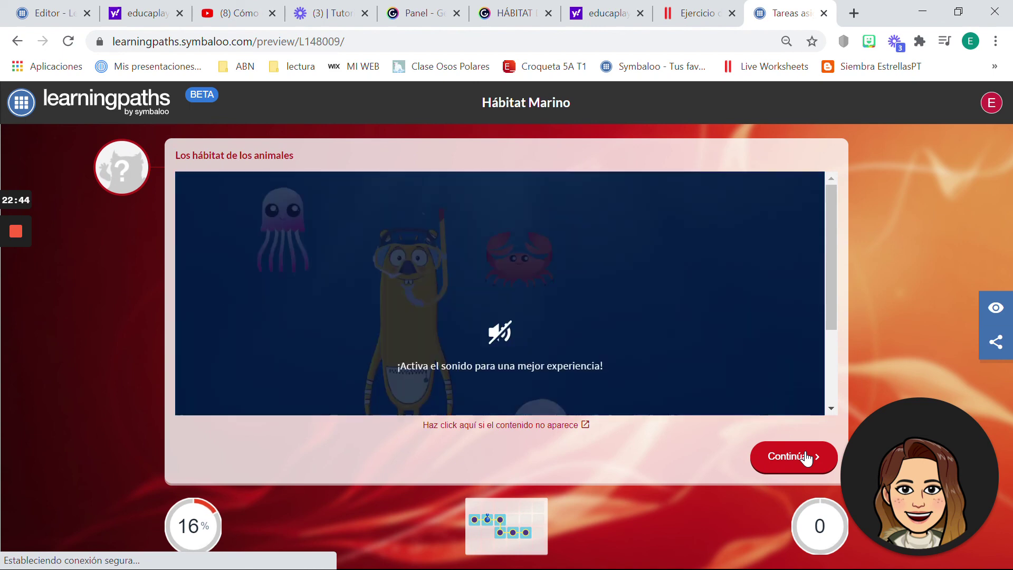
# Step: Start the embedded Hábitat Marino presentation in the "Los hábitat de los animales" block and advance to its next slide
pyautogui.click(505, 343)
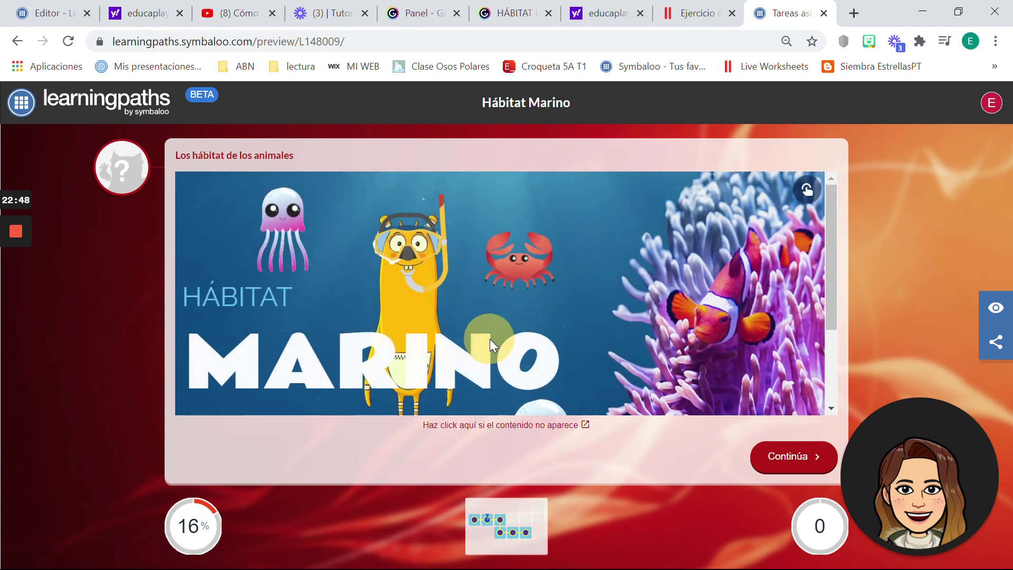
pyautogui.moveTo(832, 296); pyautogui.dragTo(842, 382)
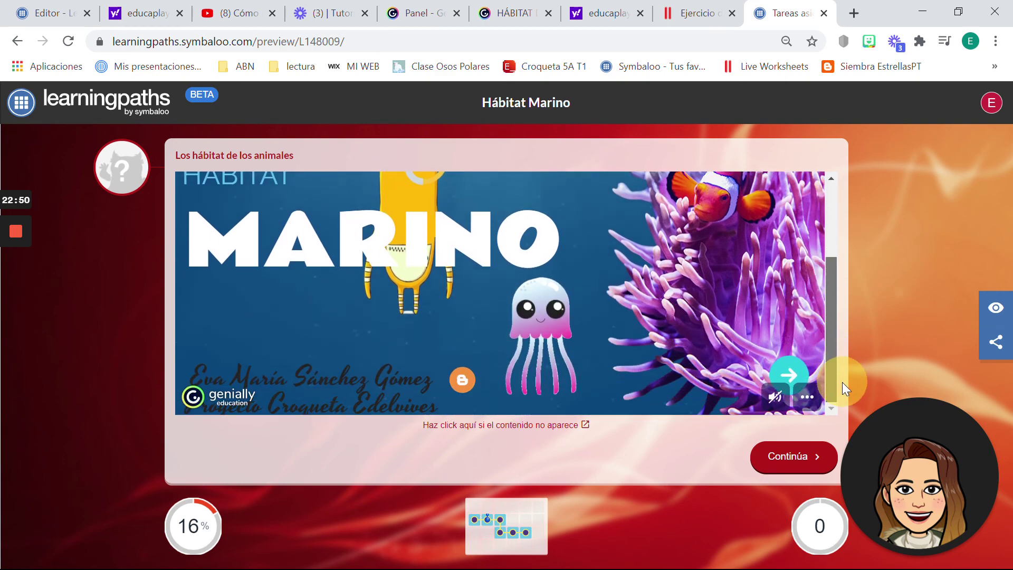
pyautogui.click(789, 375)
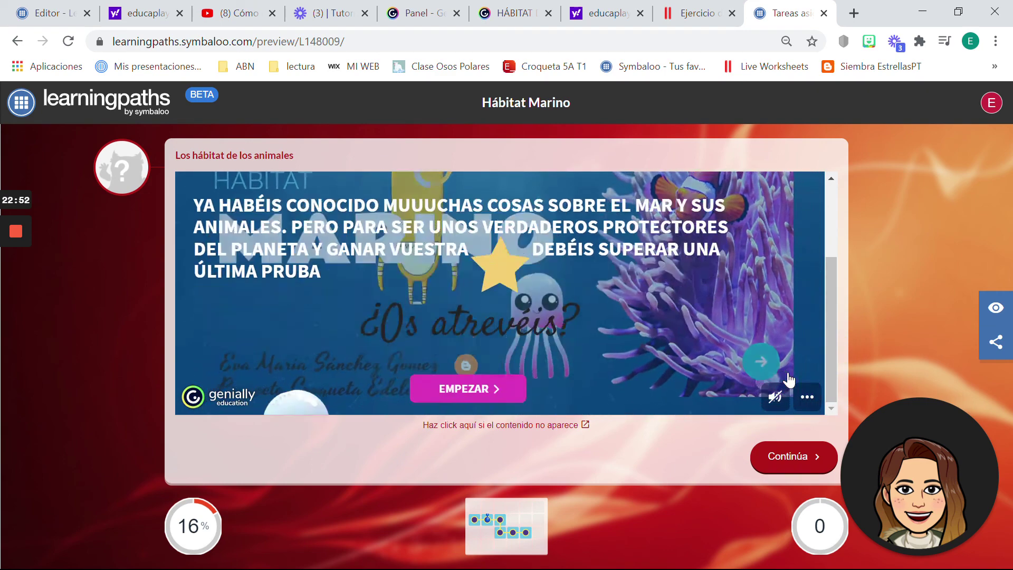
# Step: Open the embedded Hábitat Marino presentation in its own browser tab with sound on, advance from its cover slide, and close that tab
pyautogui.click(585, 426)
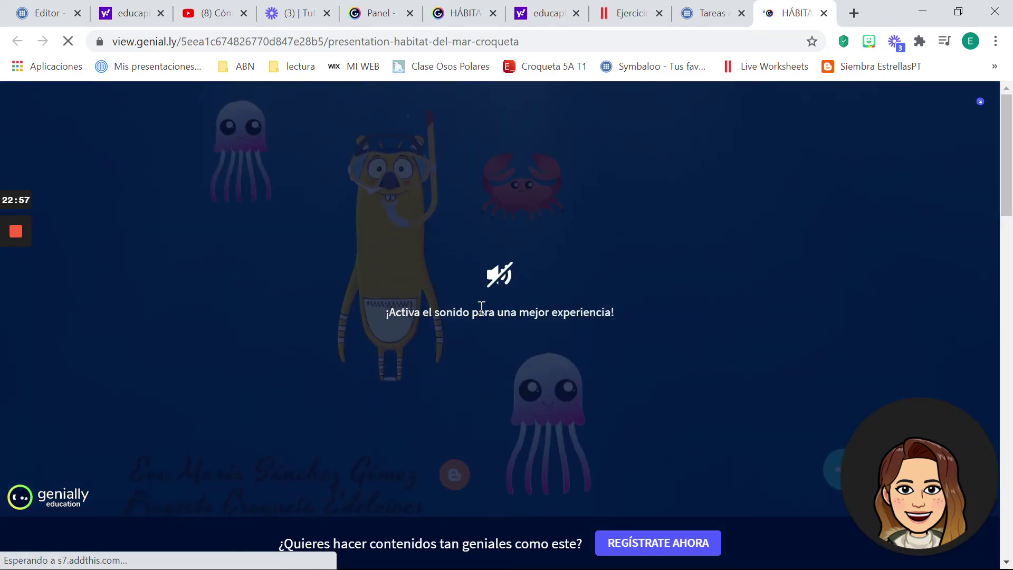
pyautogui.click(481, 308)
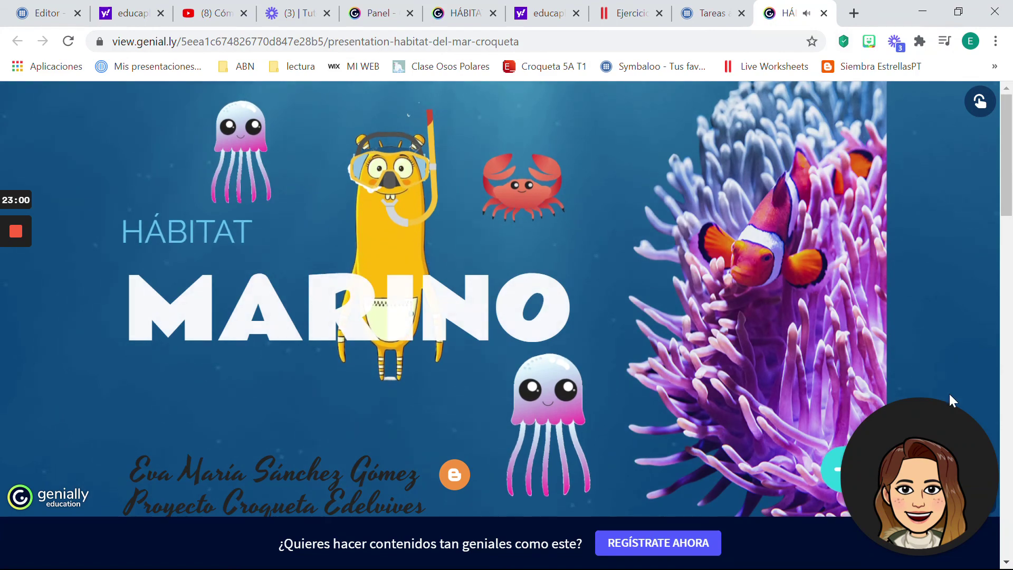
pyautogui.click(838, 469)
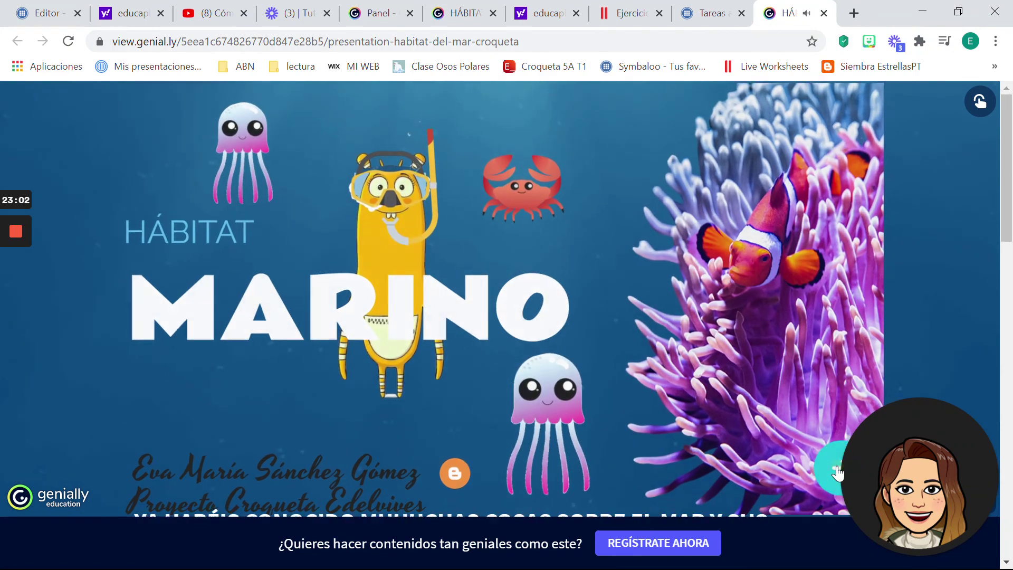
pyautogui.click(823, 13)
# Step: Continue to the "Las medusas" block, move on to its question and submit "Fluorescencia" as the answer
pyautogui.click(811, 462)
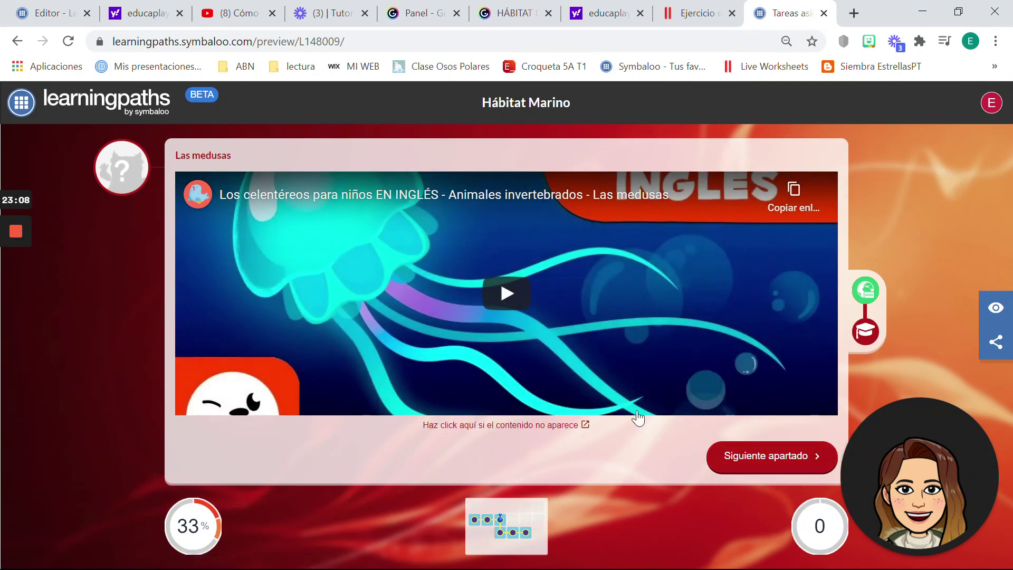
pyautogui.click(780, 460)
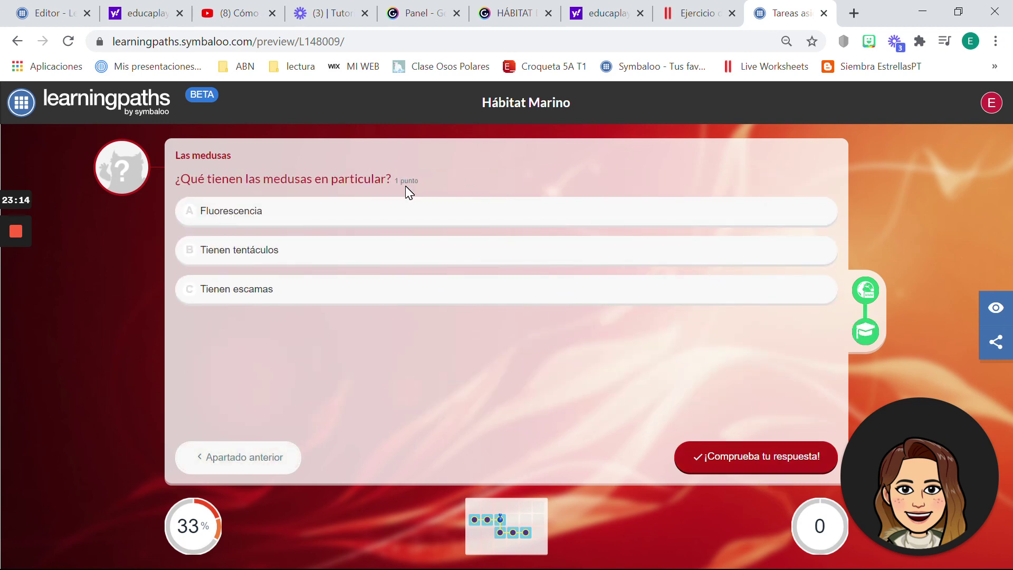
pyautogui.click(286, 227)
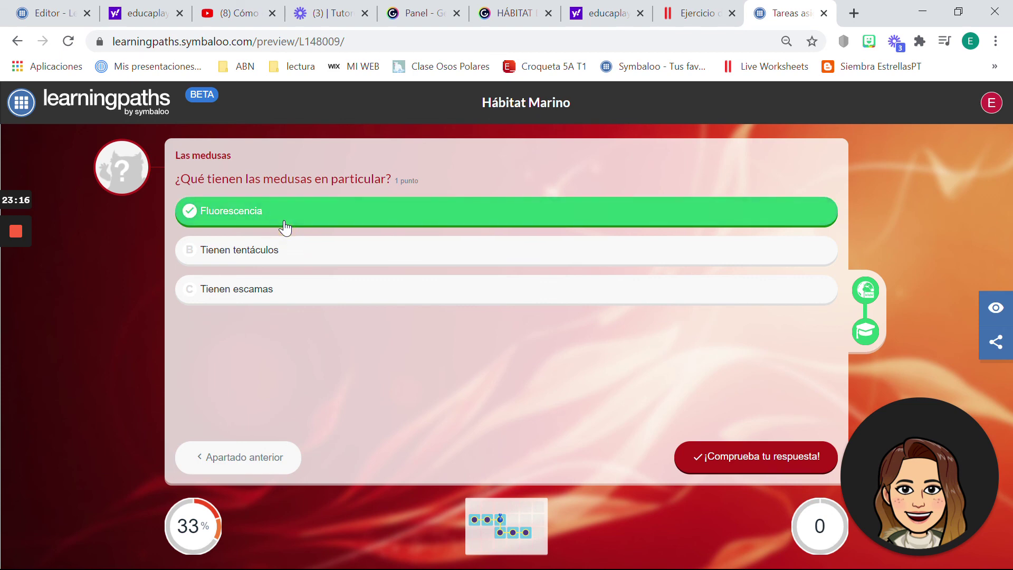
pyautogui.click(784, 462)
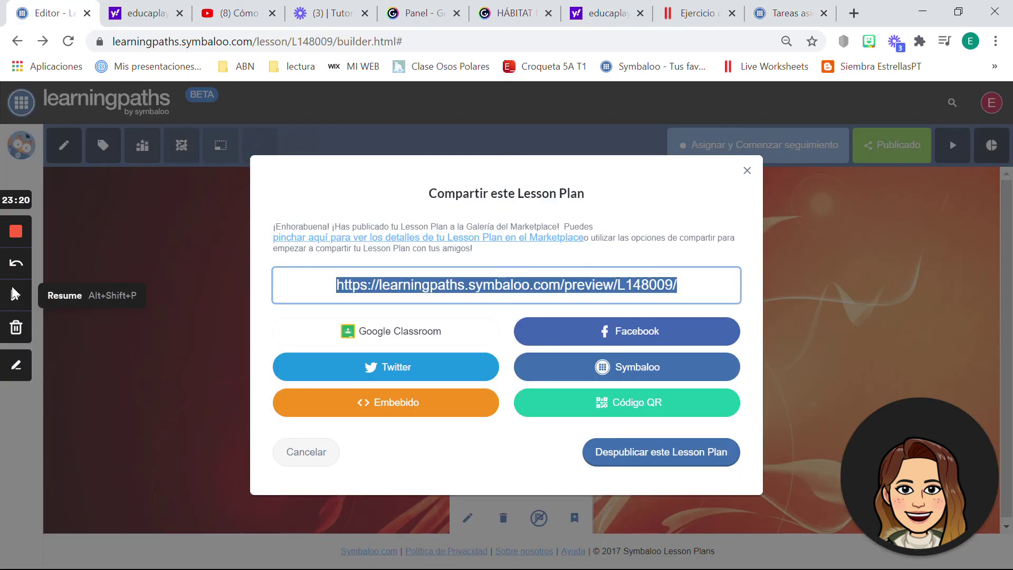
# Step: Unpublish the Hábitat Marino lesson plan from the Marketplace and open the Learning Paths side menu in the editor
pyautogui.click(12, 286)
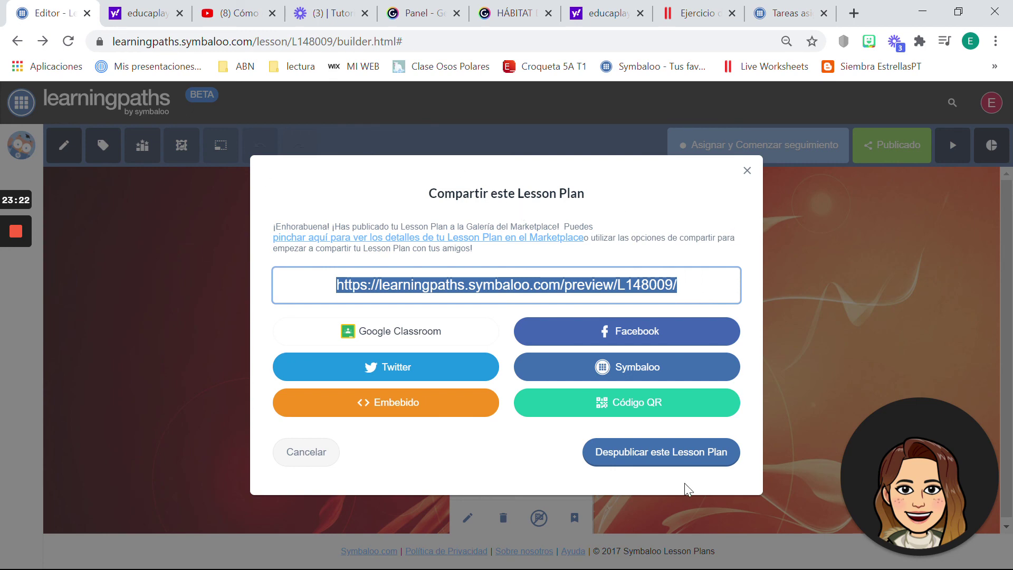
pyautogui.click(673, 446)
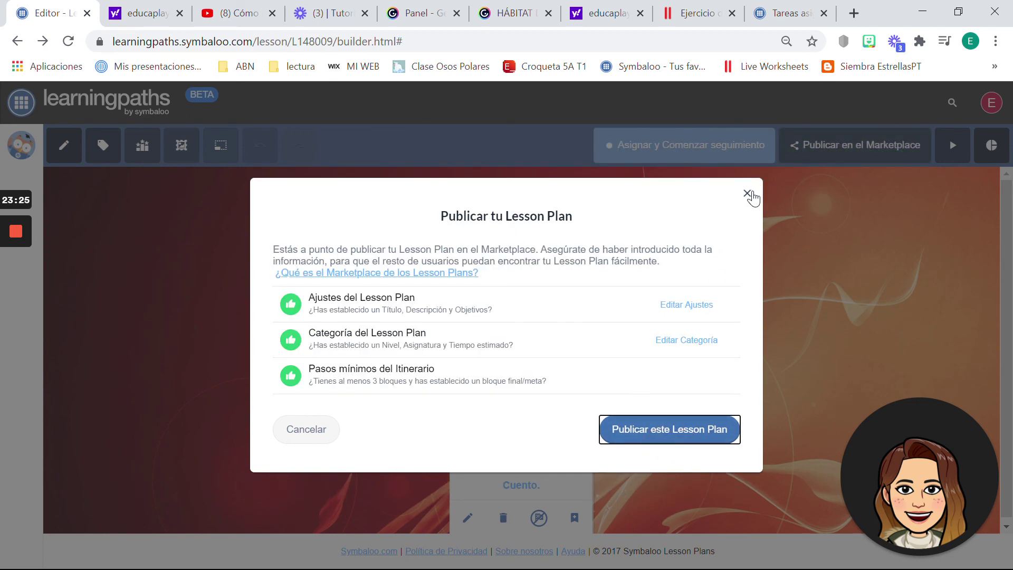
pyautogui.click(748, 193)
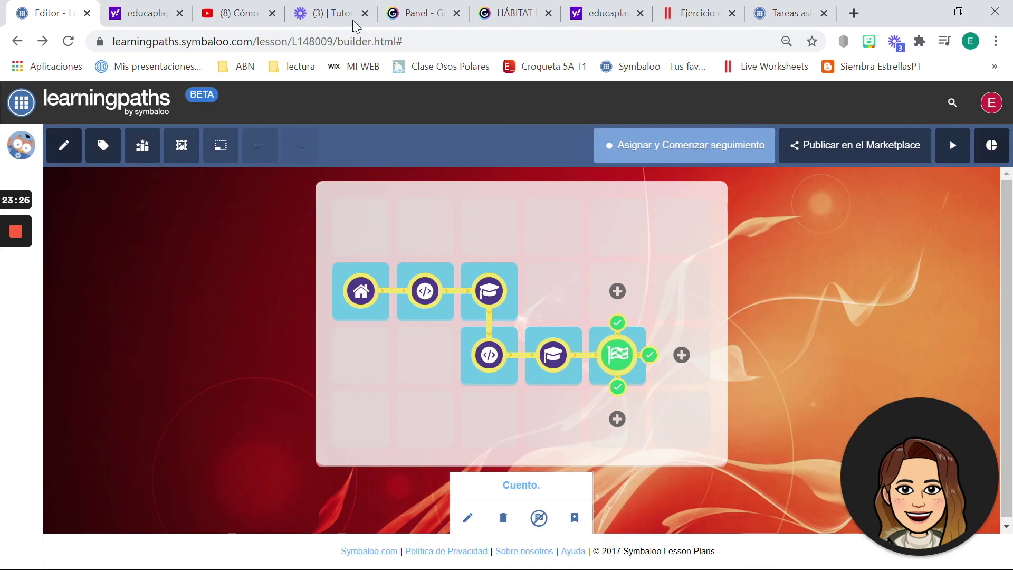
pyautogui.click(21, 149)
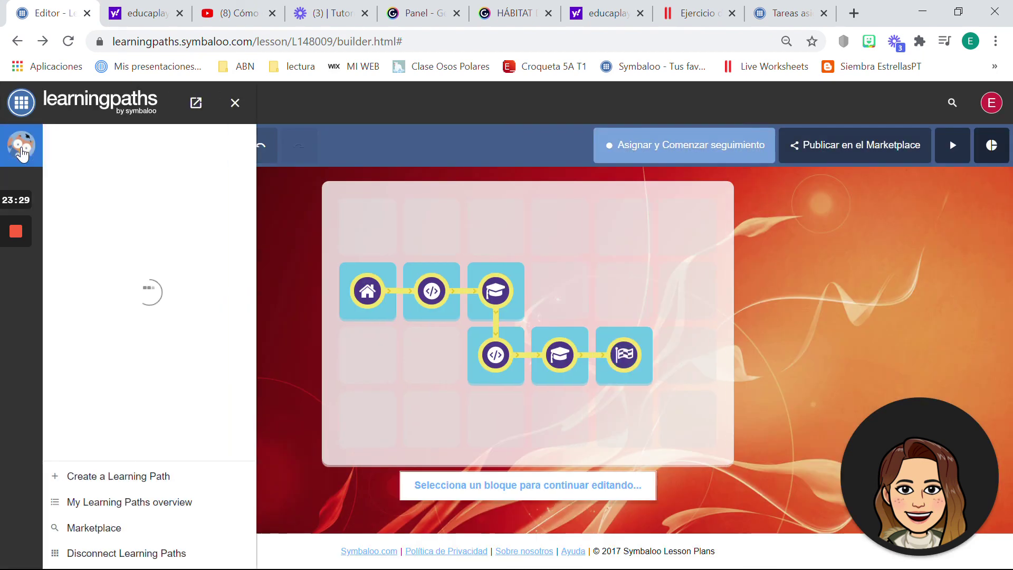